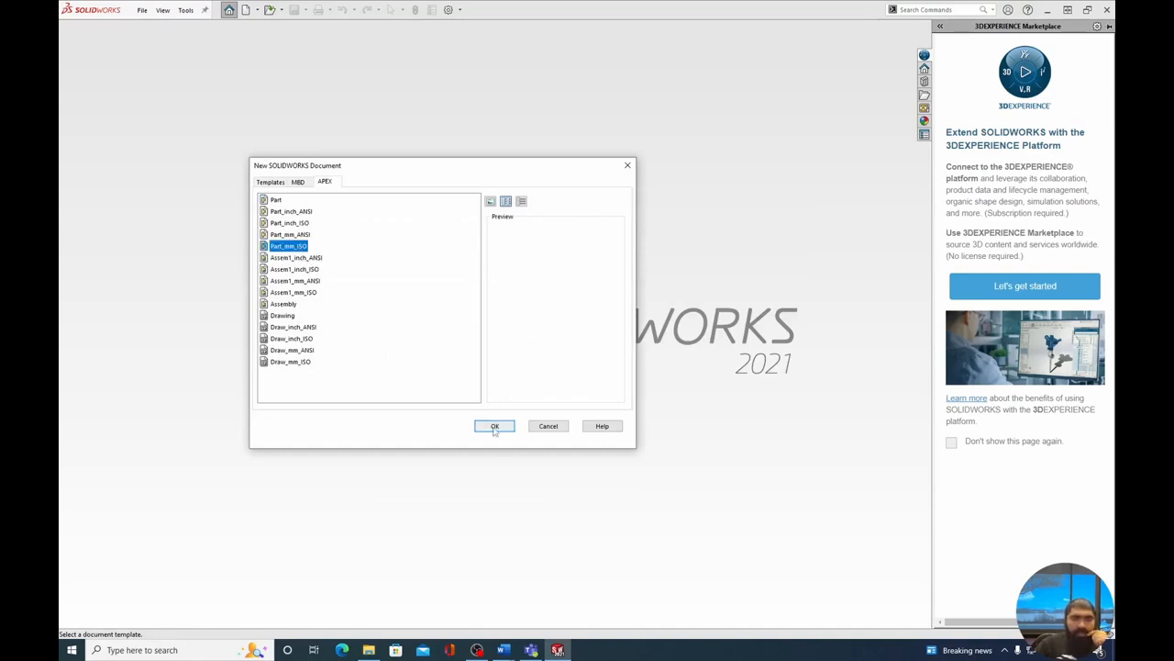
Step: Create a part from the Part_mm_ISO template and start a sketch on its Right Plane, viewed normal to the plane
{"action": "left_click", "coordinate": [495, 428]}
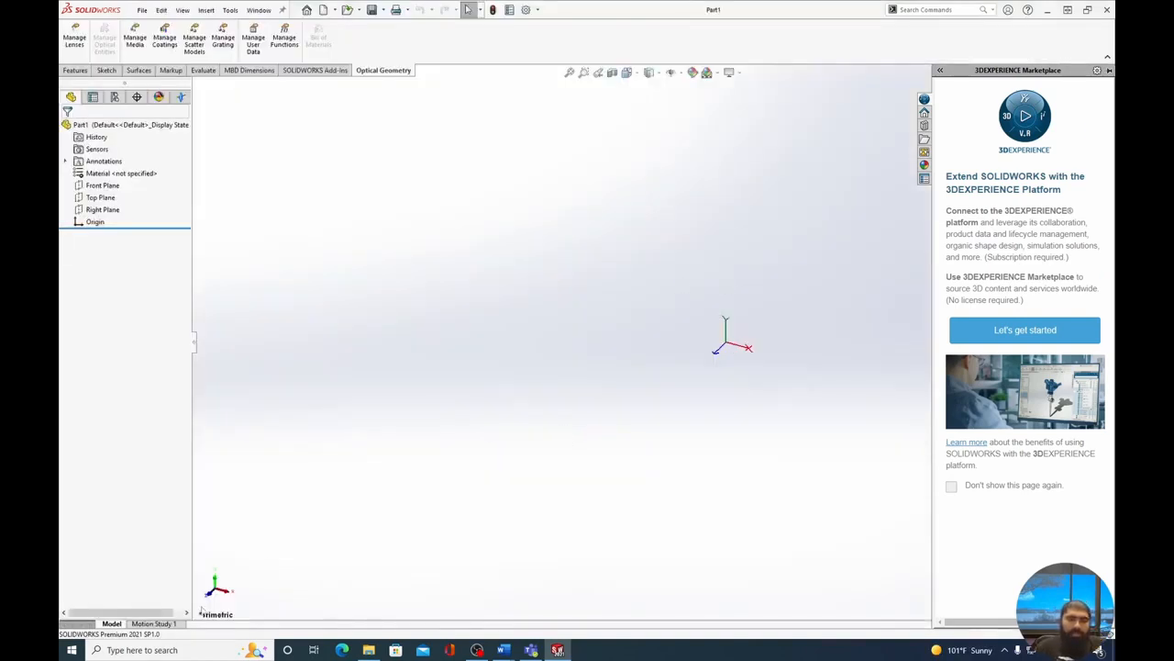
{"action": "left_click", "coordinate": [106, 71]}
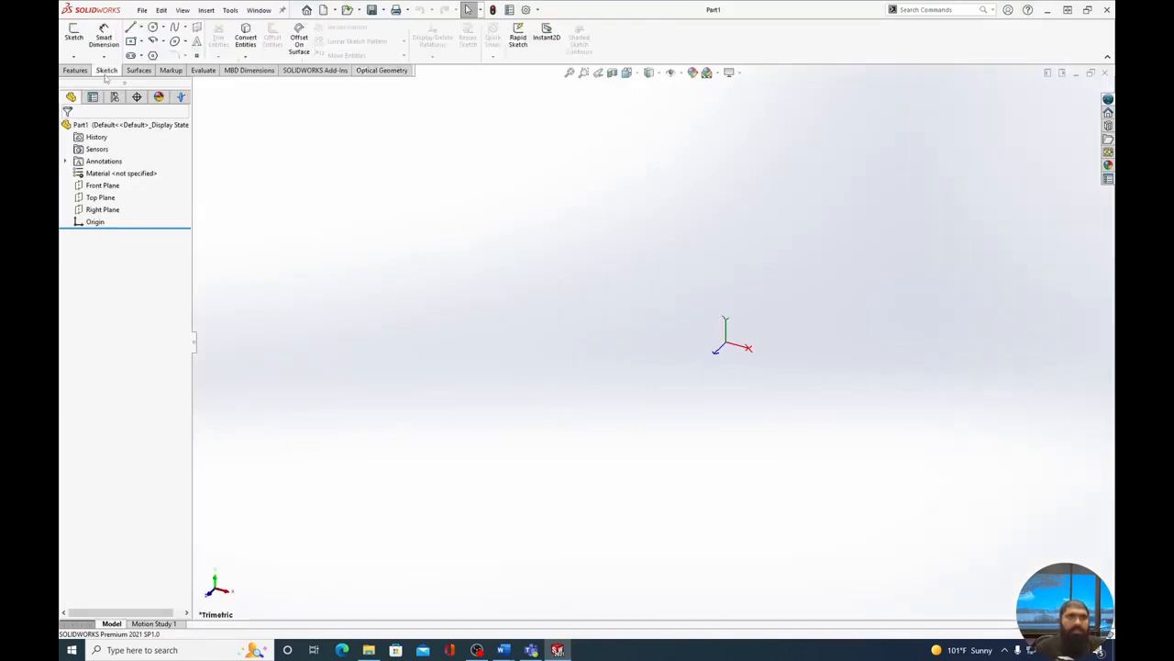
{"action": "left_click", "coordinate": [74, 37]}
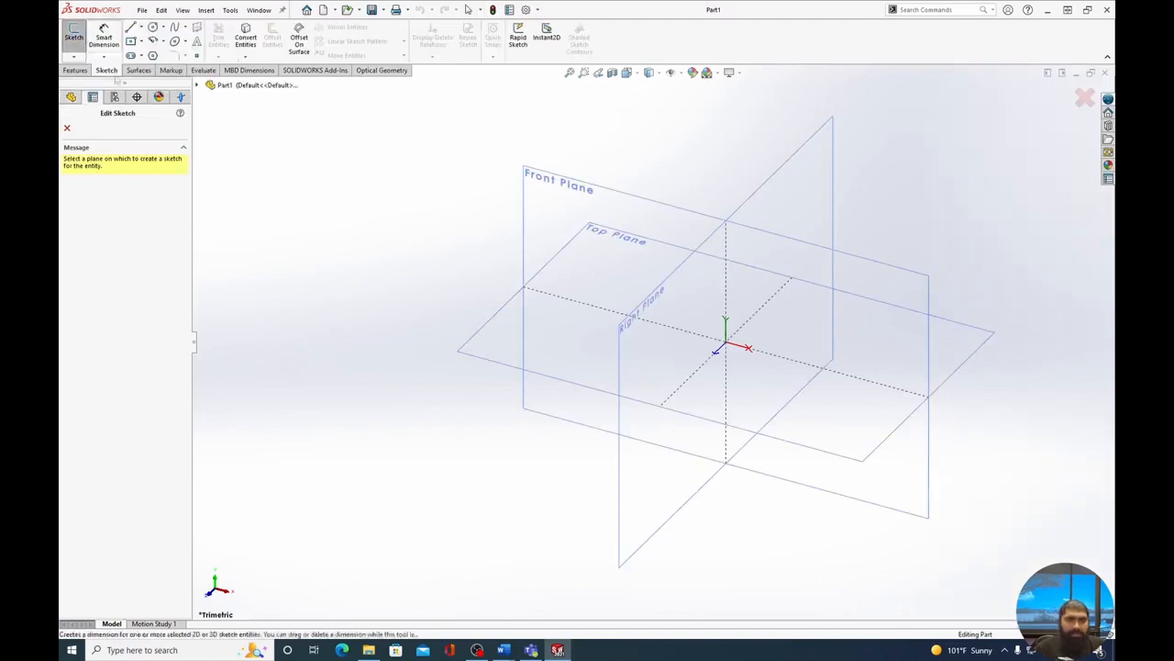
{"action": "left_click", "coordinate": [642, 321]}
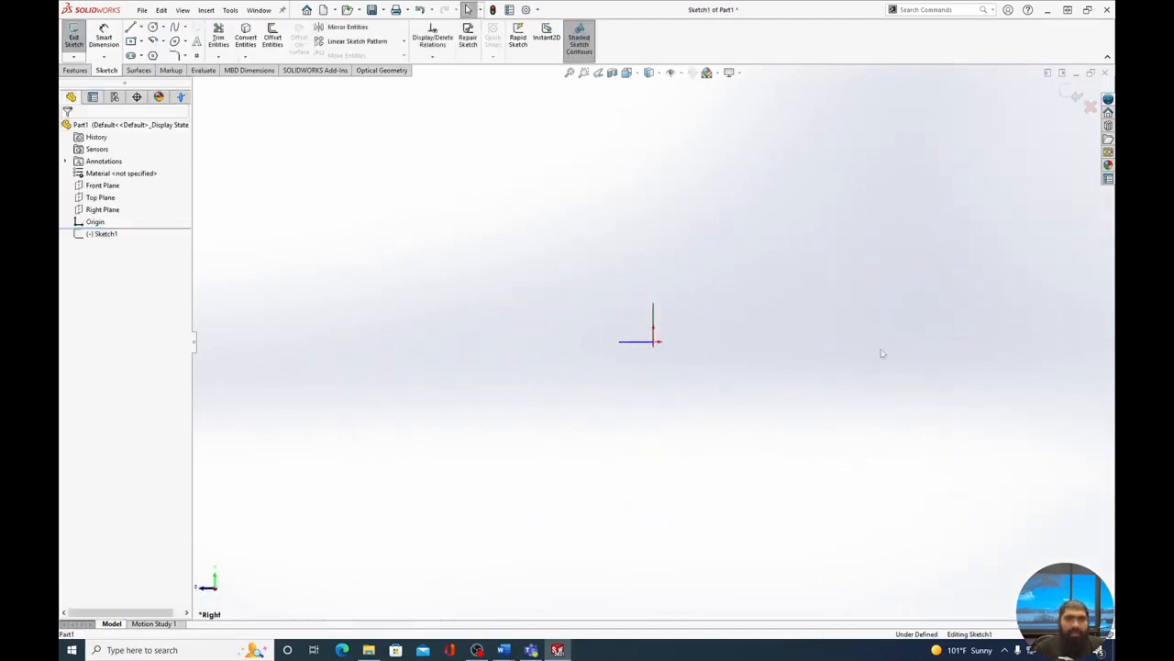
{"action": "right_click", "coordinate": [113, 213]}
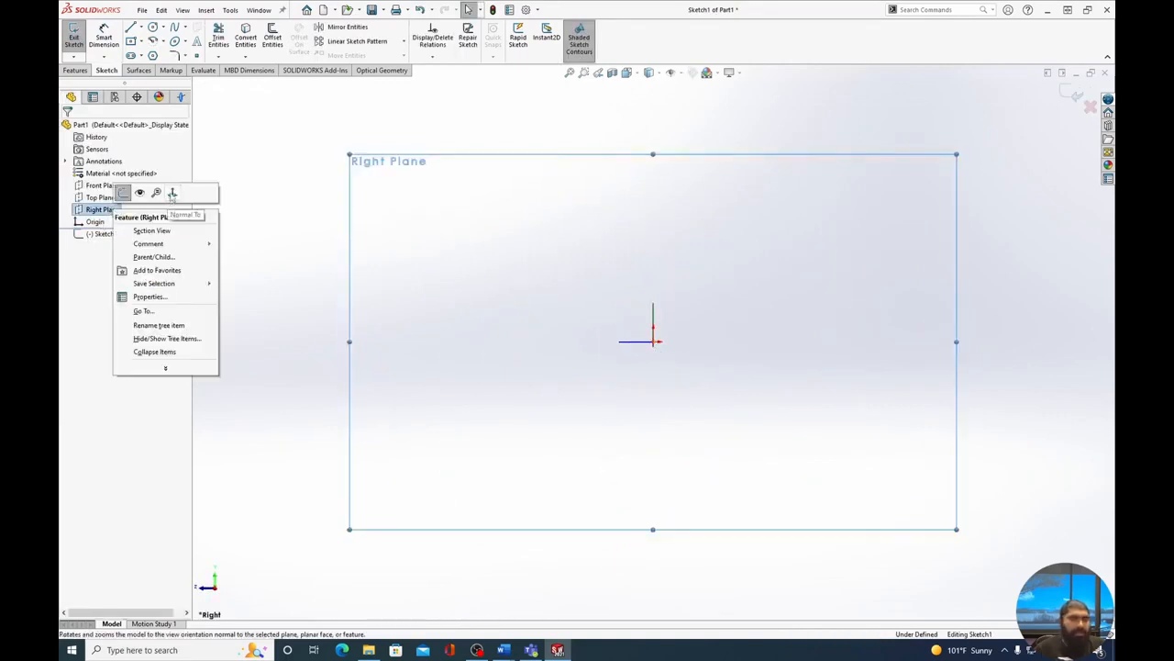
{"action": "left_click", "coordinate": [172, 194]}
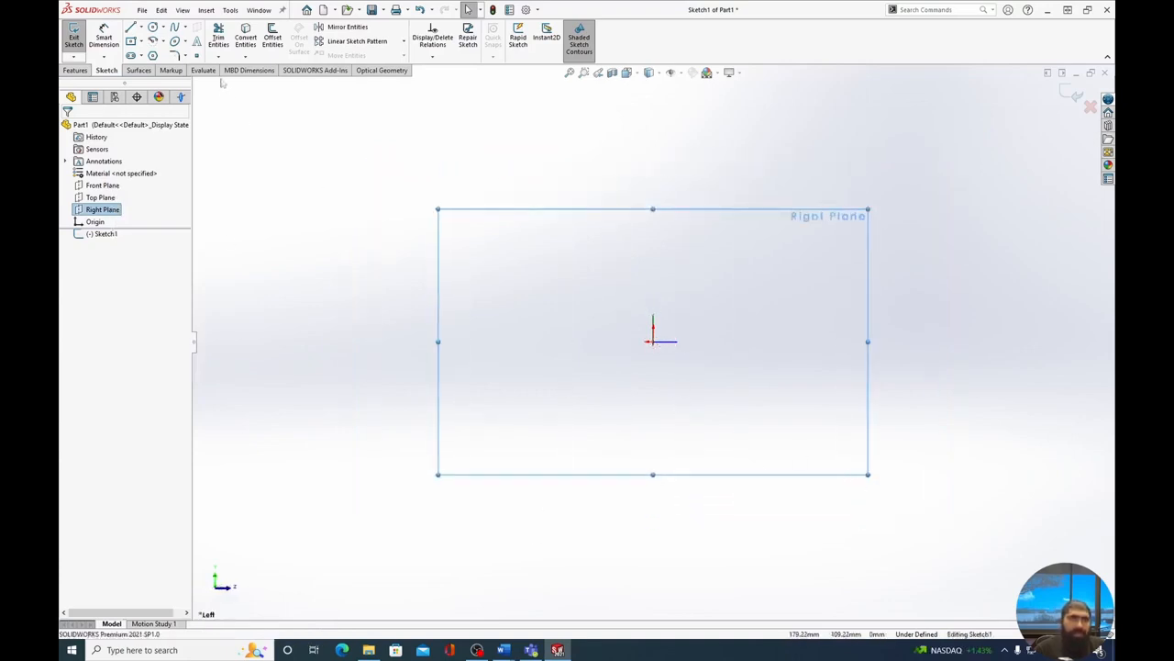
Step: Sketch the upper branch of a sideways parabola opening toward +Z, with its focus at the origin and a focal length of about 17.28 mm
{"action": "scroll", "coordinate": [672, 316], "scroll_direction": "down", "scroll_amount": 3}
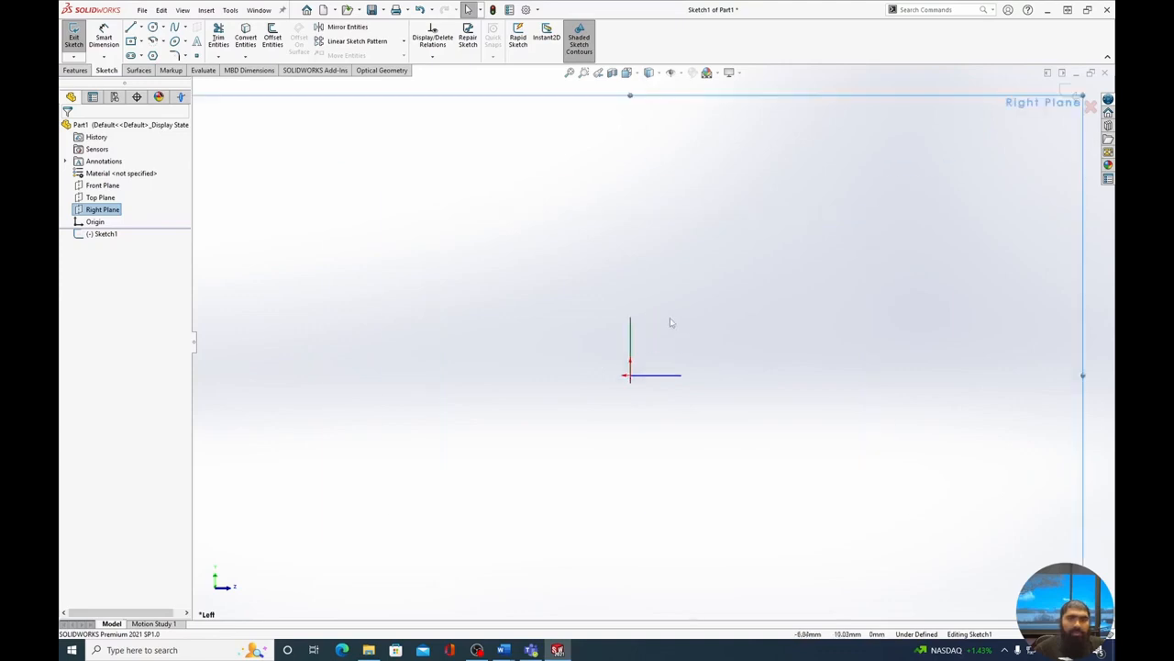
{"action": "left_click", "coordinate": [174, 42]}
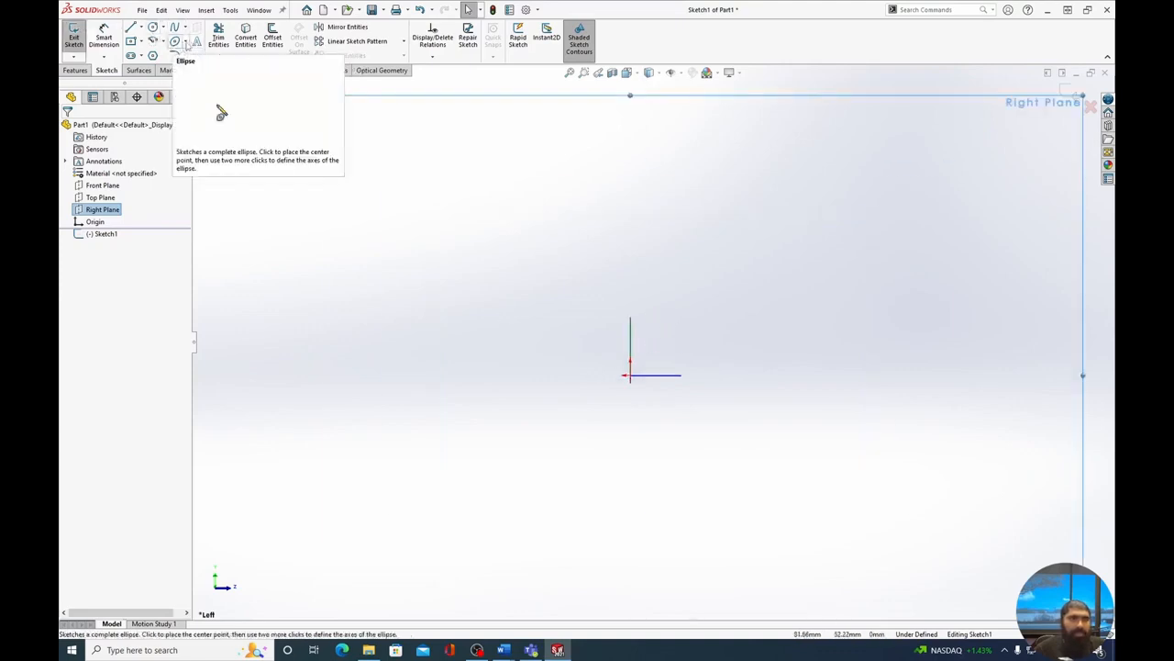
{"action": "left_click", "coordinate": [185, 43]}
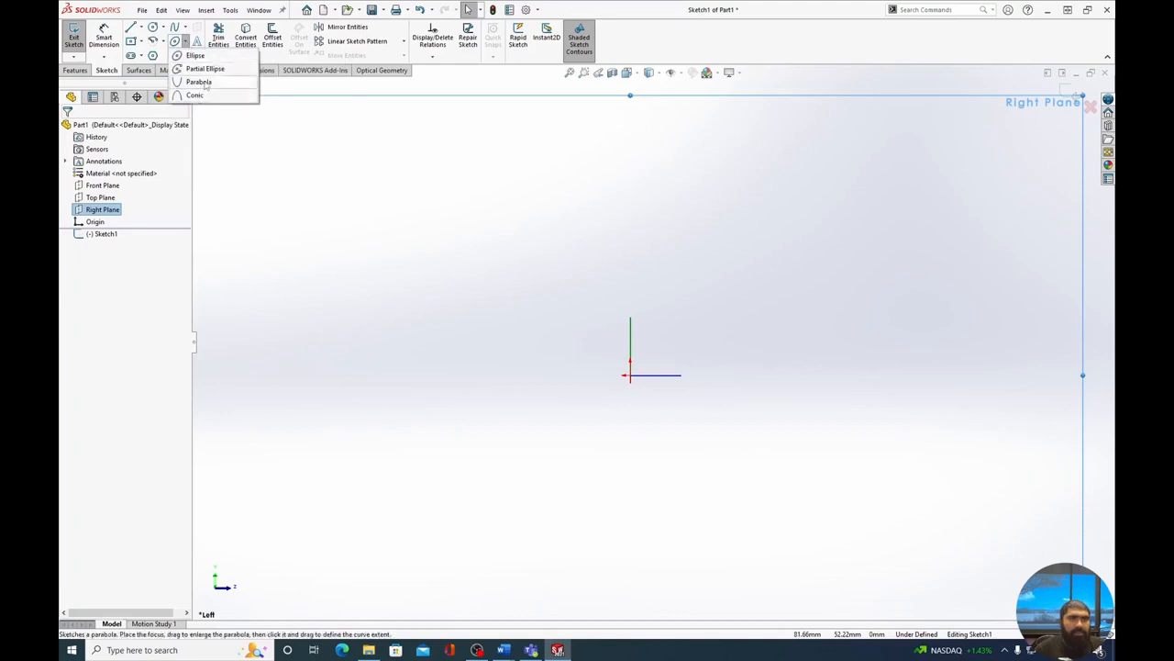
{"action": "left_click", "coordinate": [202, 84]}
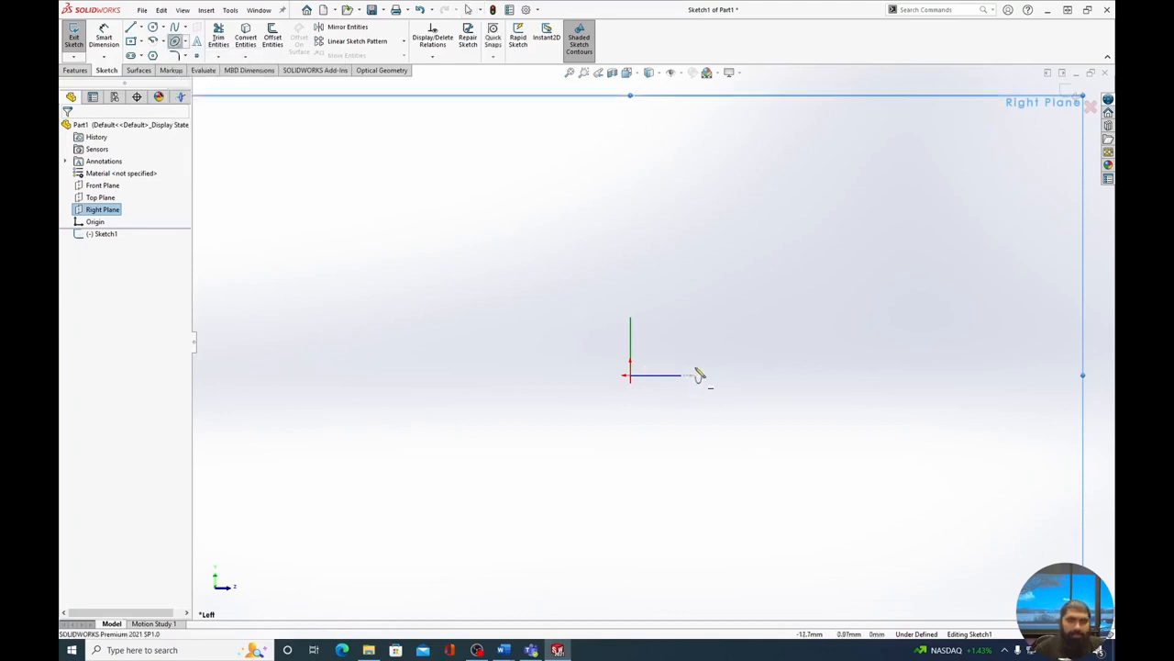
{"action": "left_click", "coordinate": [631, 376]}
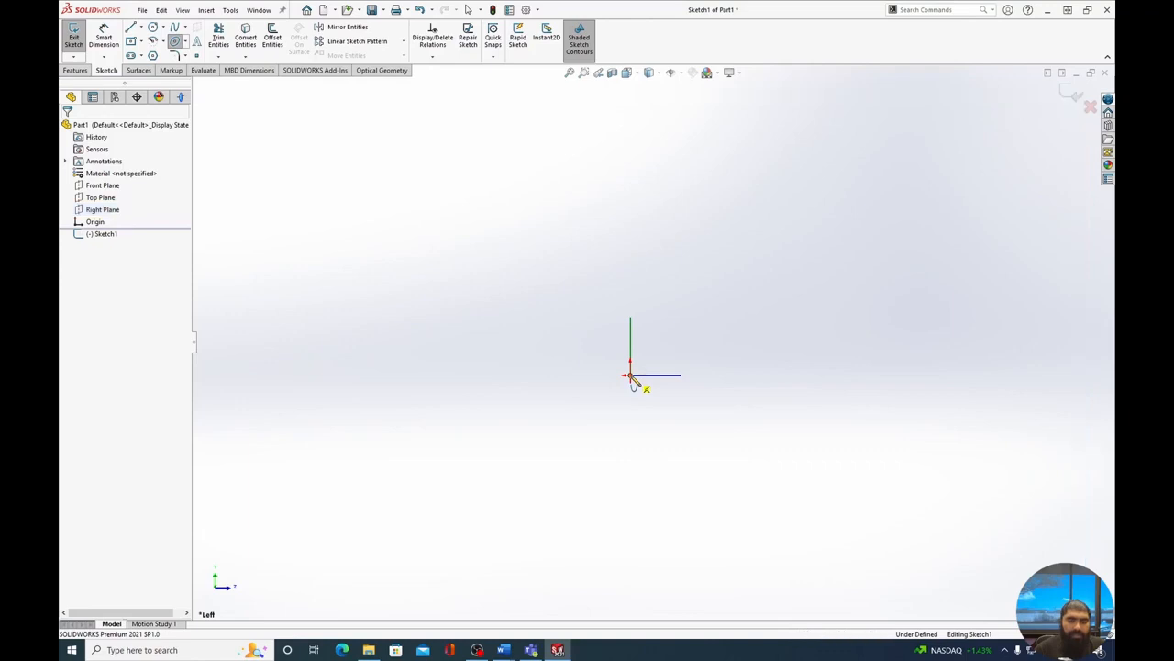
{"action": "left_click", "coordinate": [546, 380]}
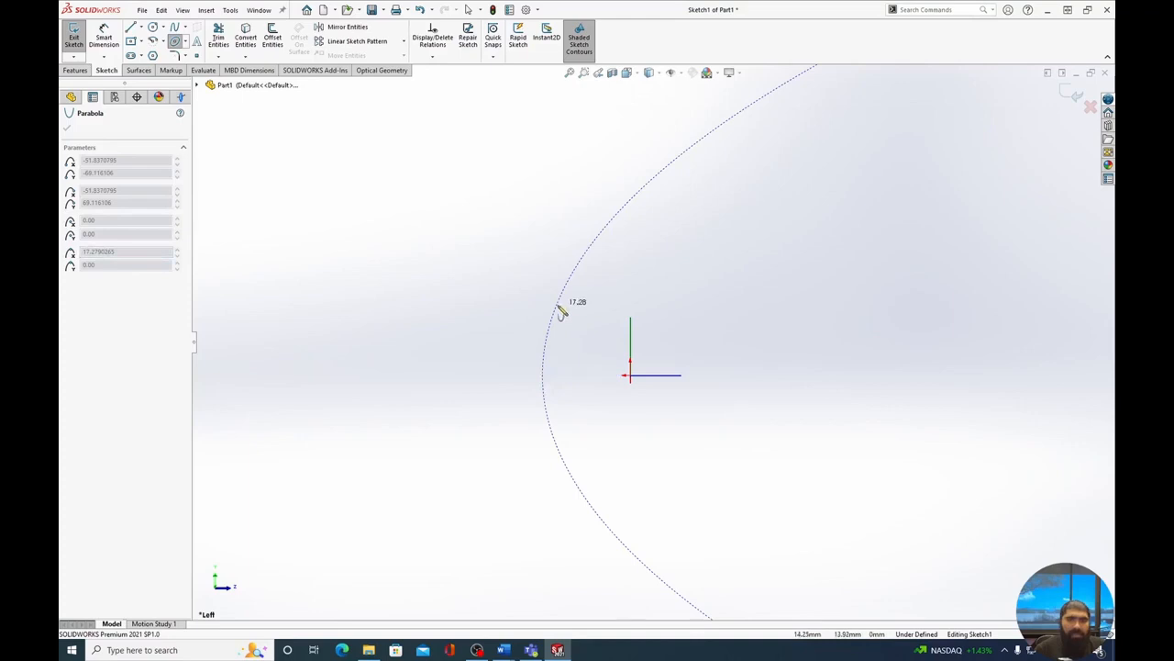
{"action": "left_click", "coordinate": [558, 307]}
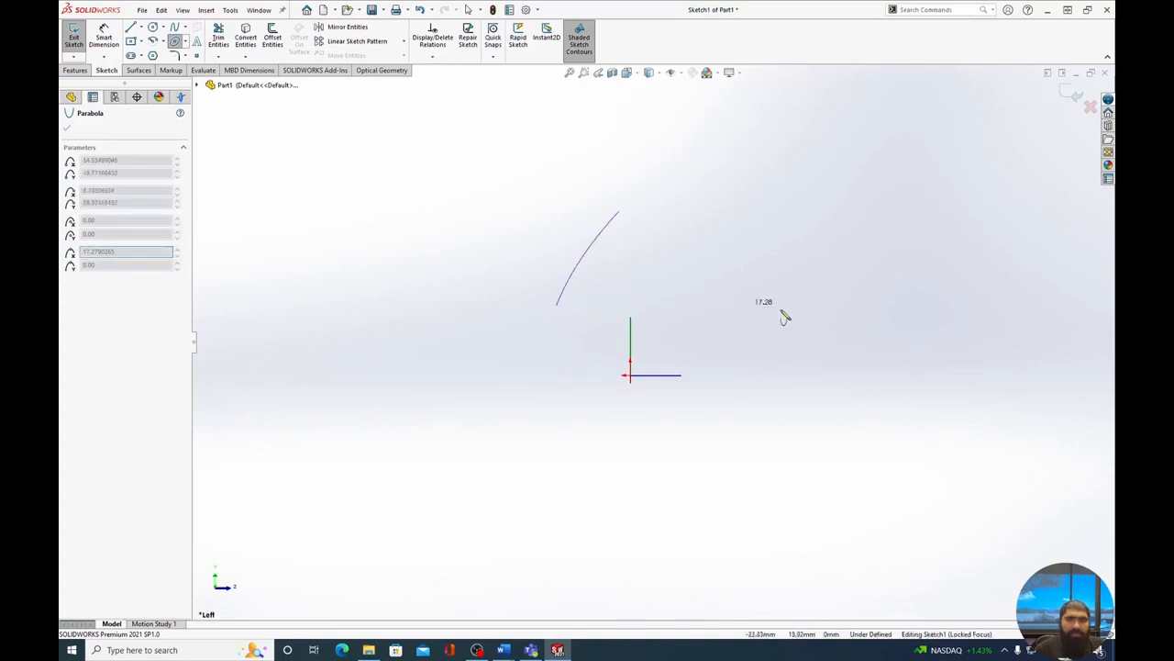
{"action": "left_click", "coordinate": [1065, 324]}
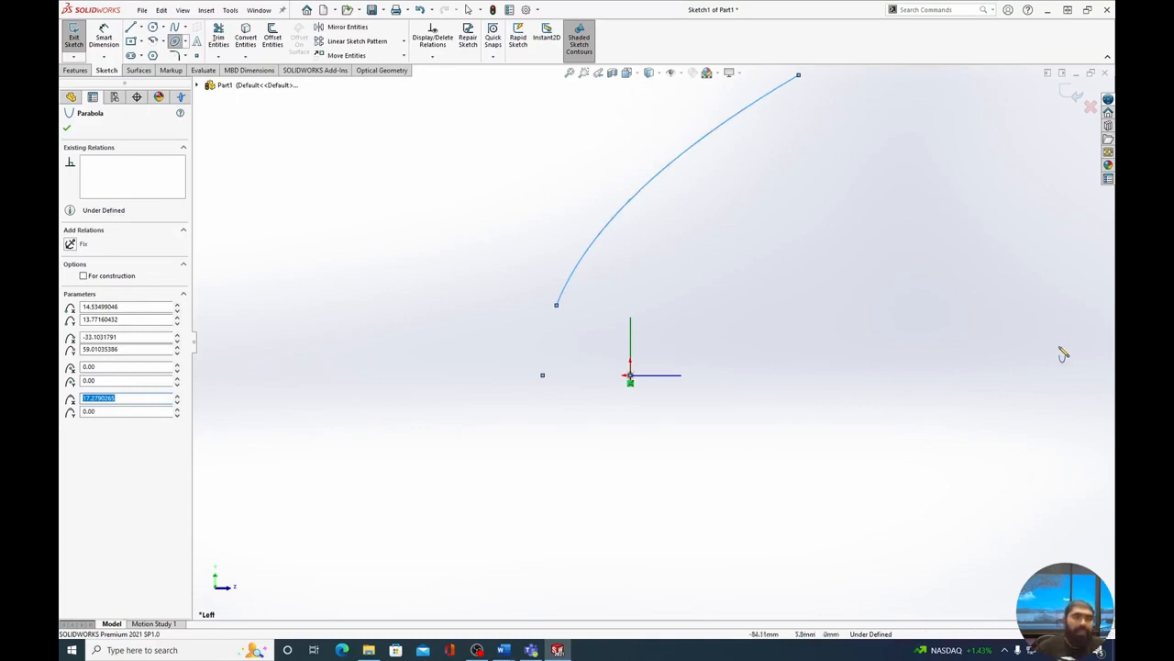
Step: Add a Horizontal relation between the parabola's focus at the origin and its apex point
{"action": "left_click", "coordinate": [433, 56]}
{"action": "left_click", "coordinate": [443, 84]}
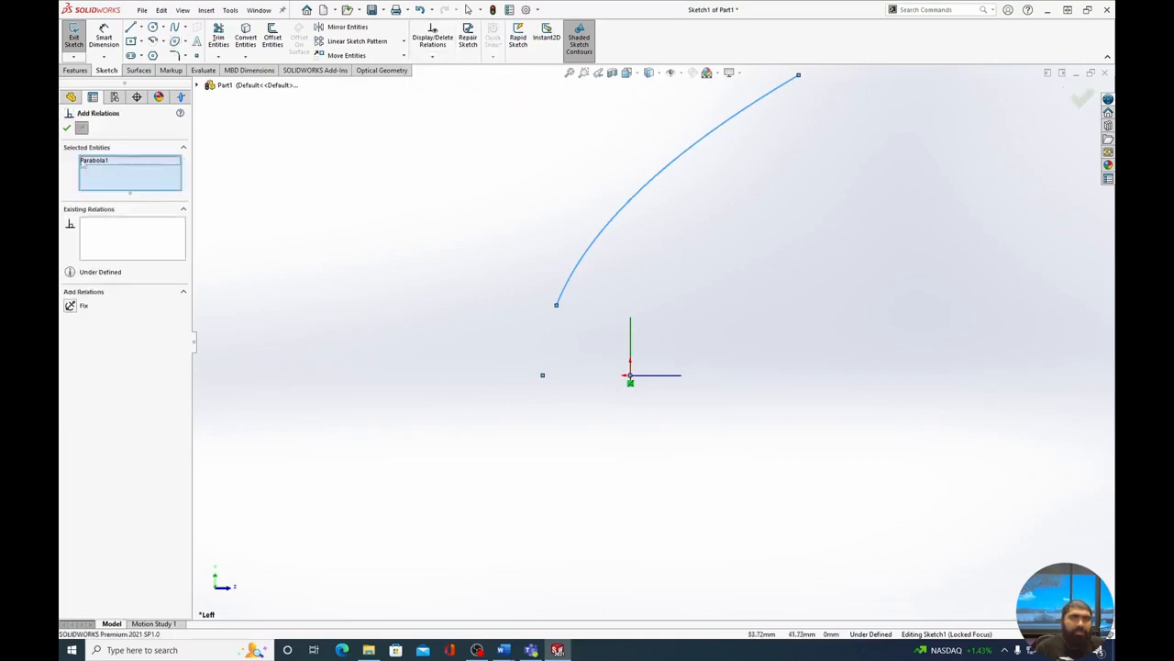
{"action": "left_click", "coordinate": [88, 161]}
{"action": "key", "text": "Delete"}
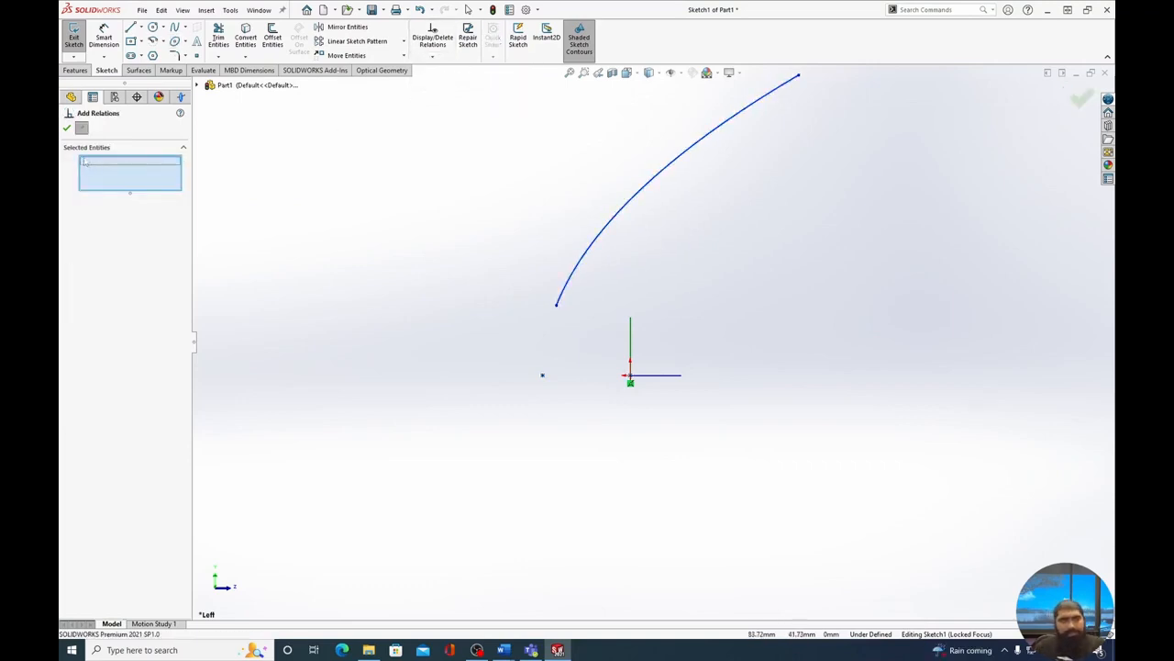
{"action": "left_click", "coordinate": [633, 382]}
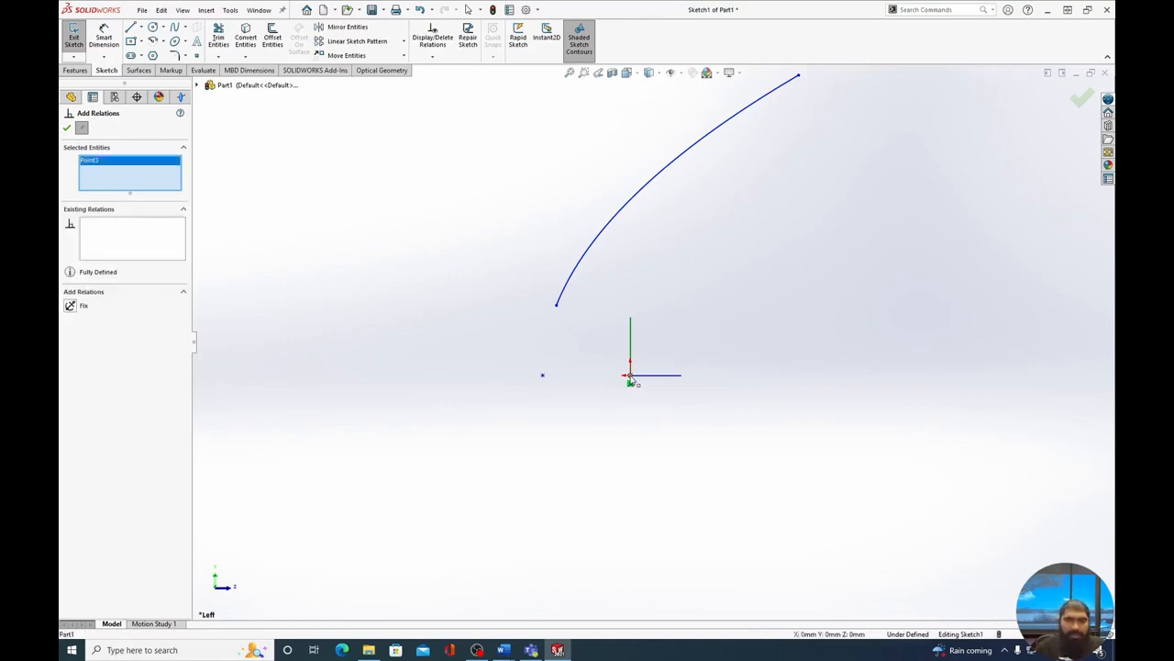
{"action": "left_click", "coordinate": [544, 377]}
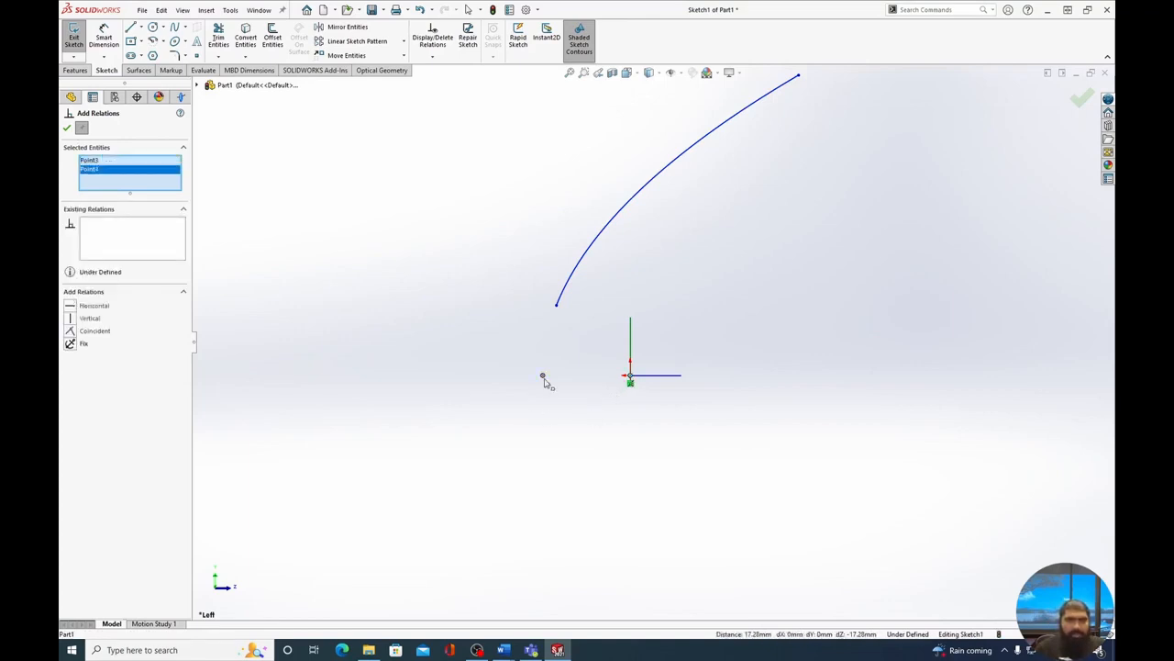
{"action": "left_click", "coordinate": [73, 307]}
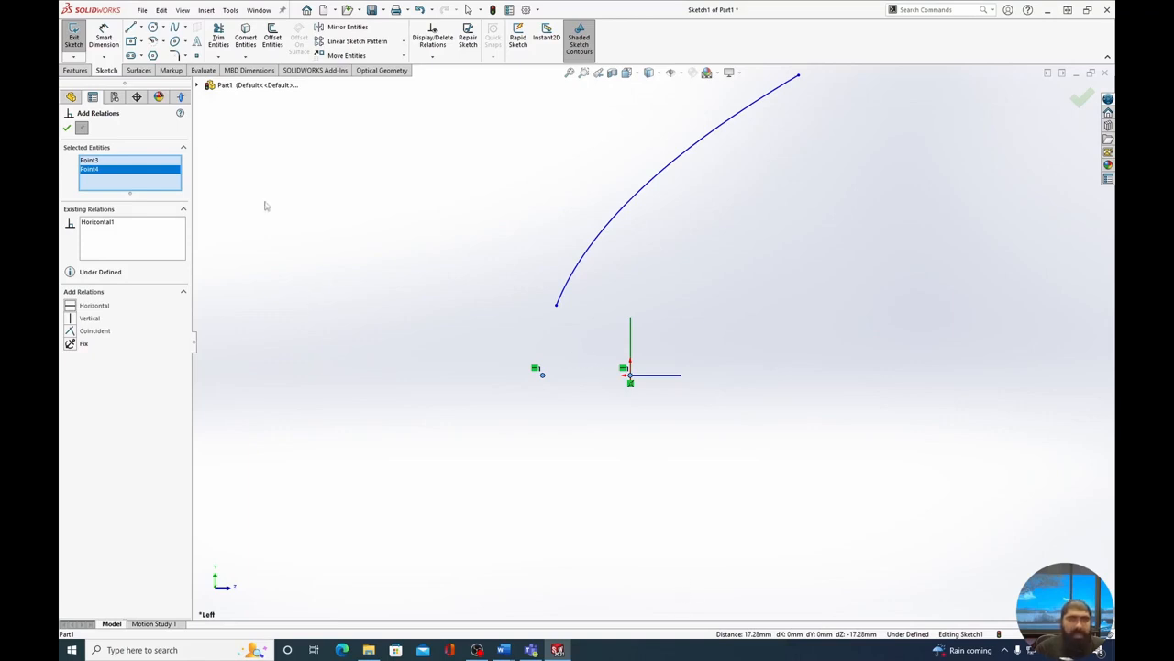
{"action": "left_click", "coordinate": [67, 129]}
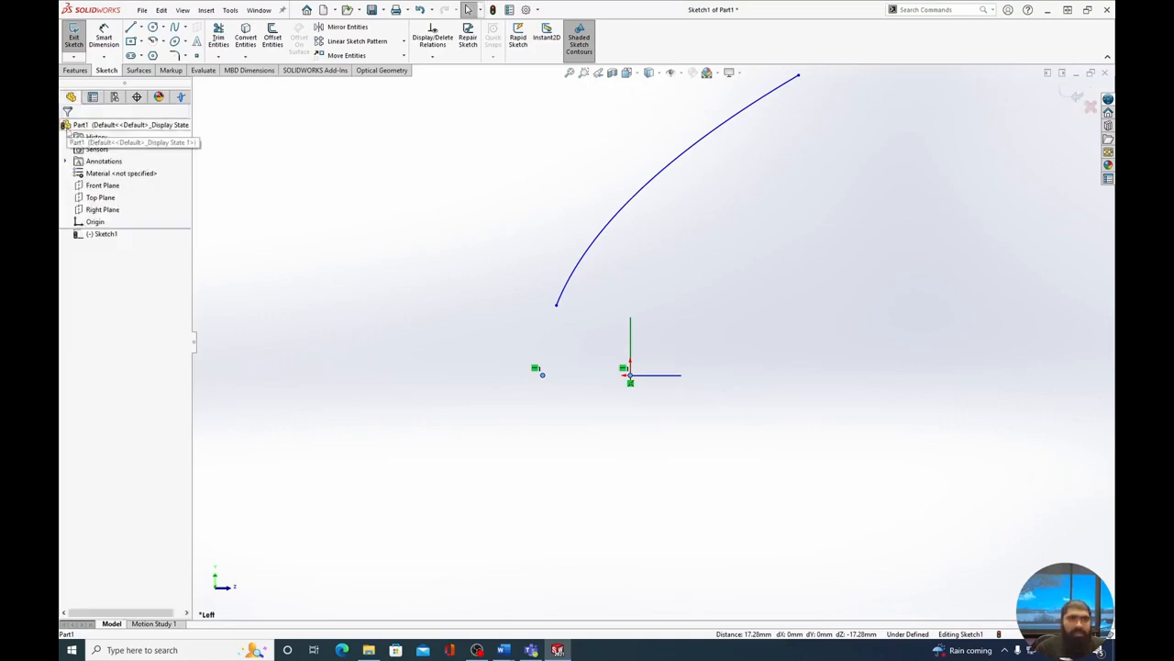
Step: Dimension the distance between the parabola's focus and apex as 2 mm
{"action": "left_click", "coordinate": [77, 46]}
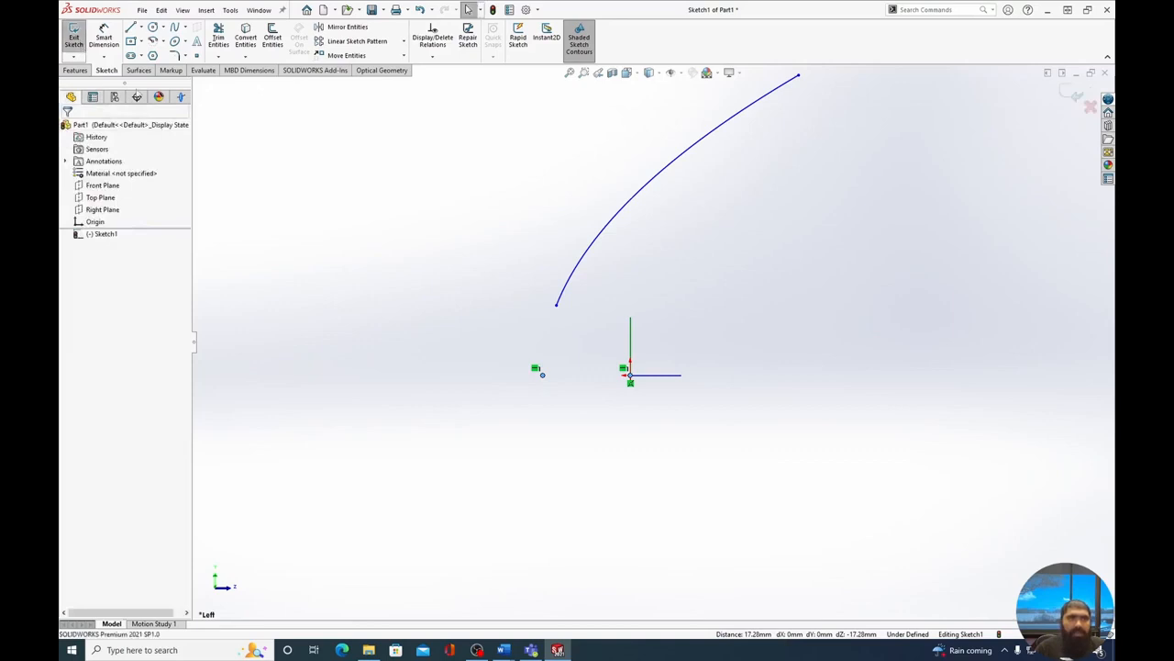
{"action": "left_click", "coordinate": [104, 39]}
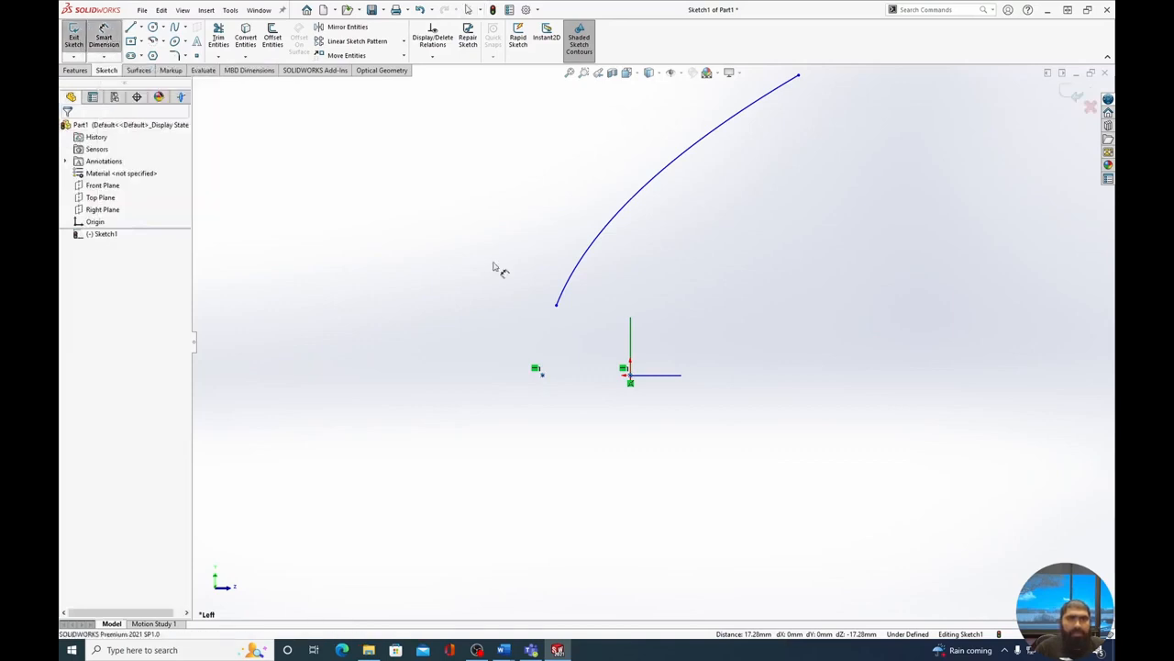
{"action": "left_click", "coordinate": [635, 382]}
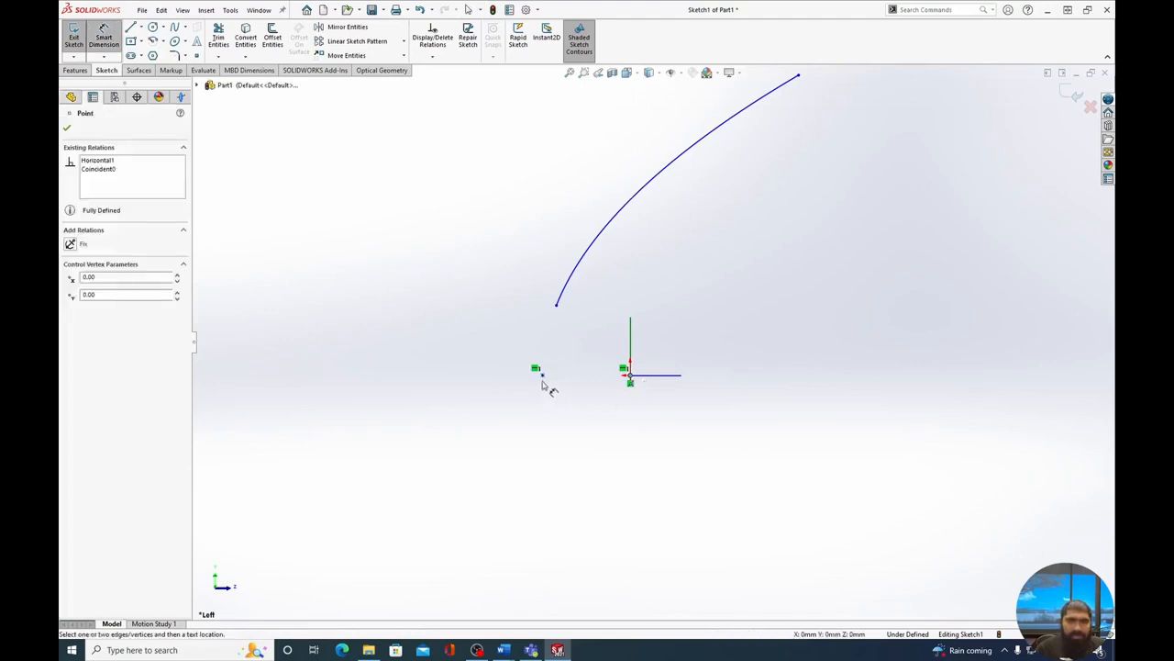
{"action": "left_click", "coordinate": [542, 376]}
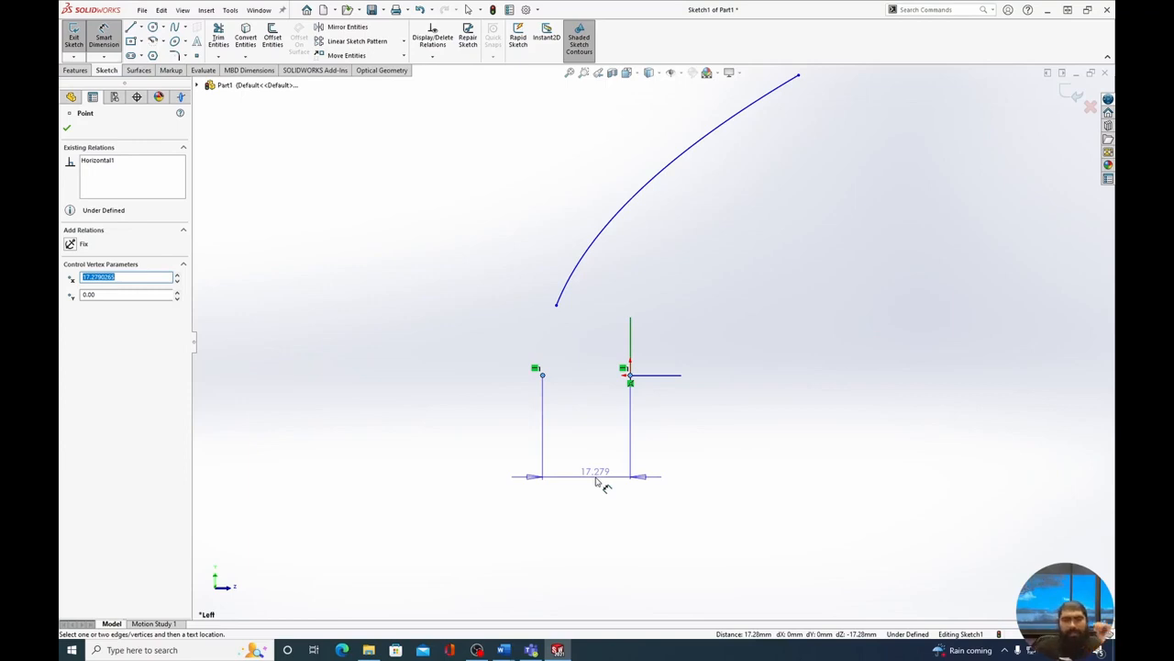
{"action": "left_click", "coordinate": [596, 481]}
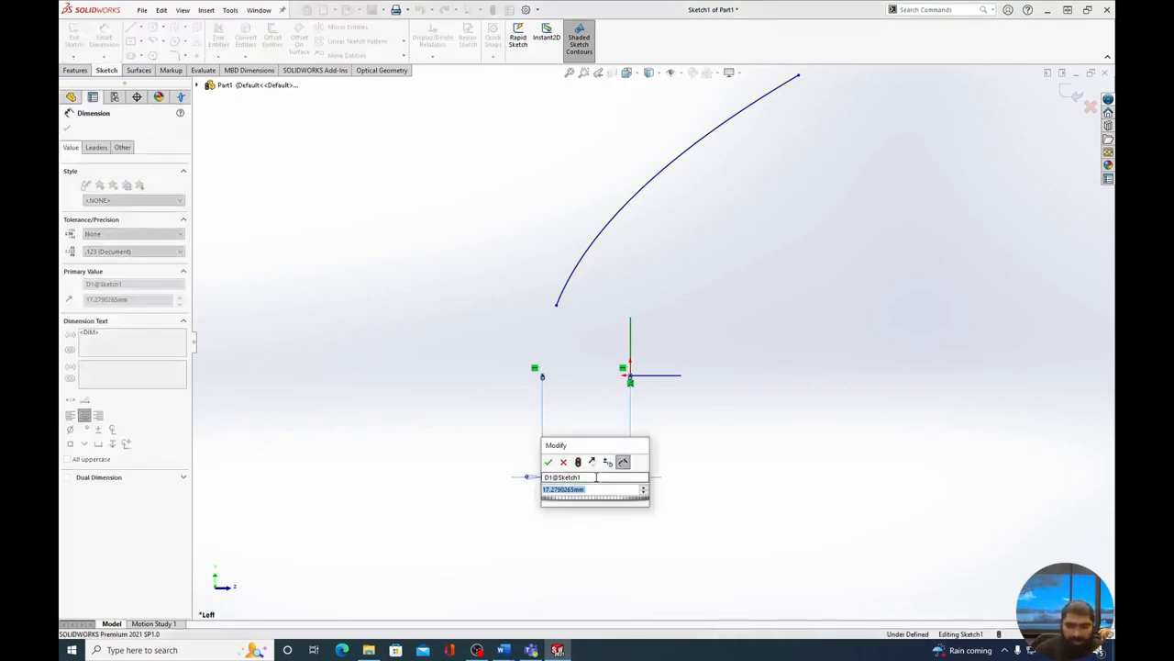
{"action": "type", "text": "2"}
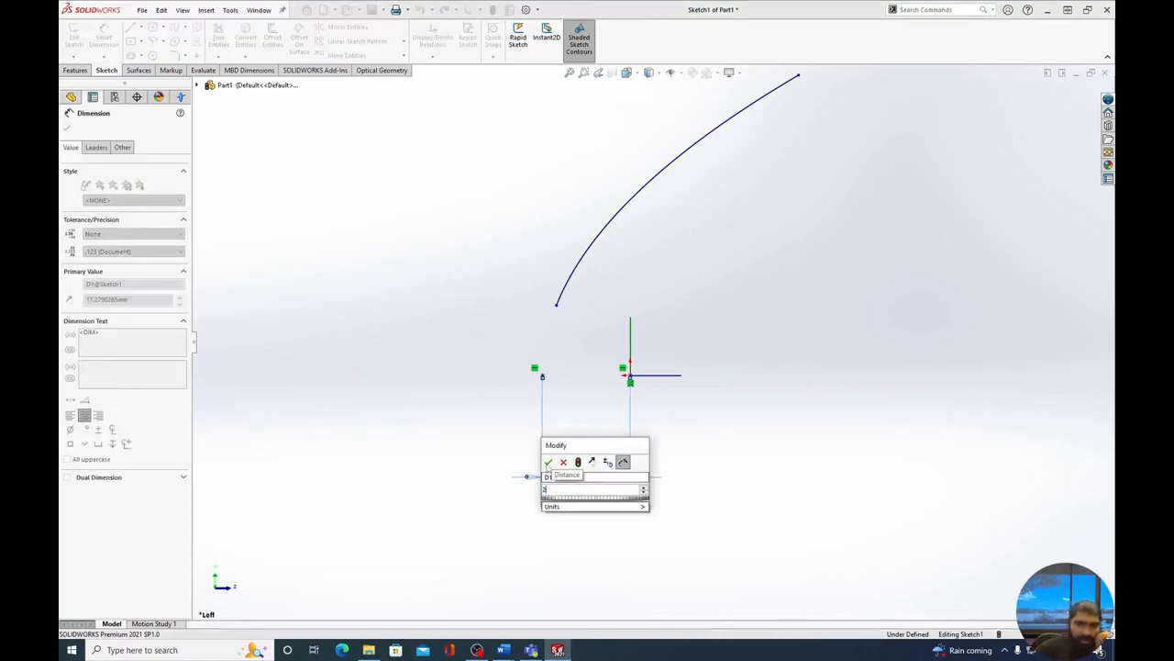
{"action": "left_click", "coordinate": [547, 462]}
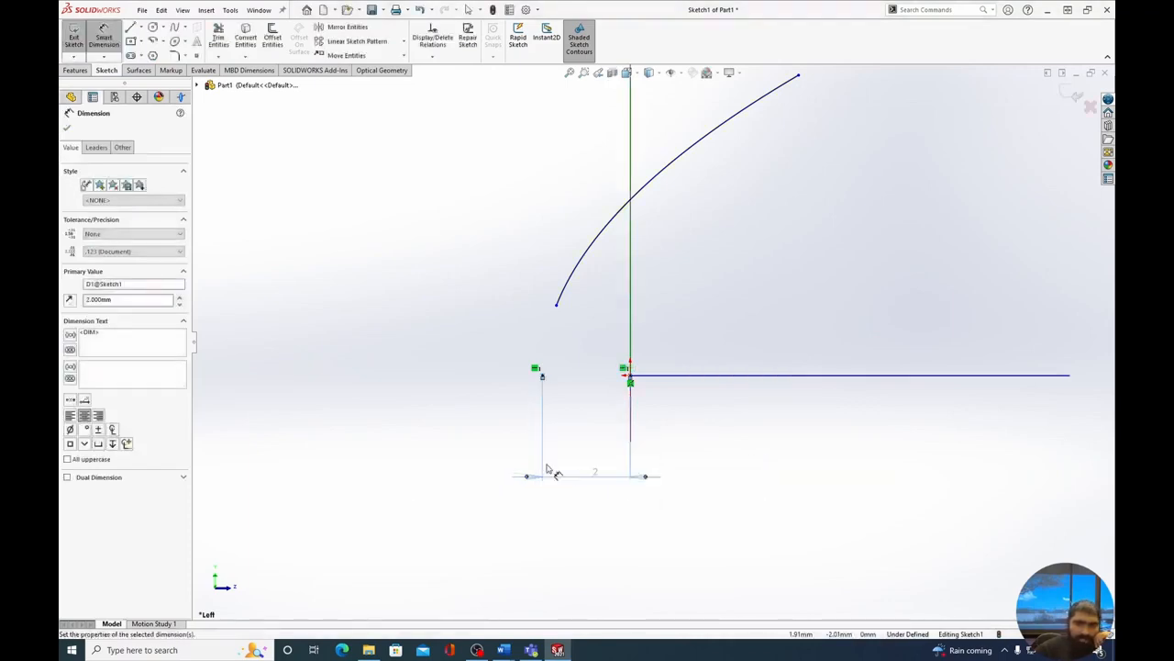
Step: Dimension the vertical distance from the origin to the parabola's lower endpoint as 4 mm
{"action": "left_click", "coordinate": [557, 308]}
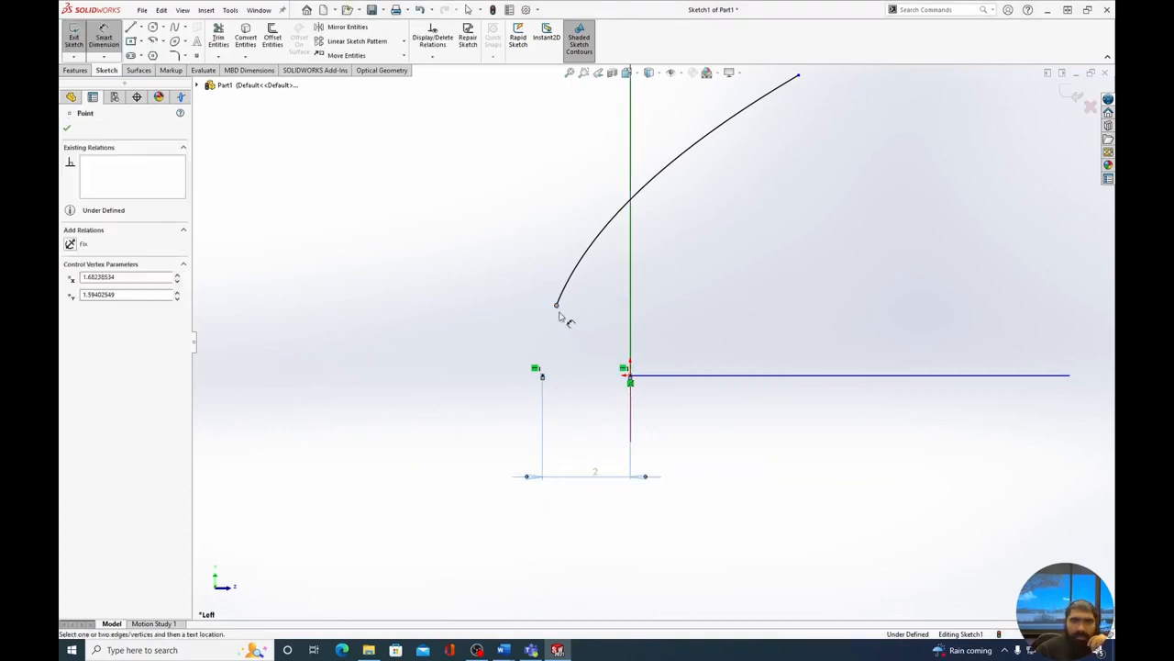
{"action": "left_click", "coordinate": [630, 375]}
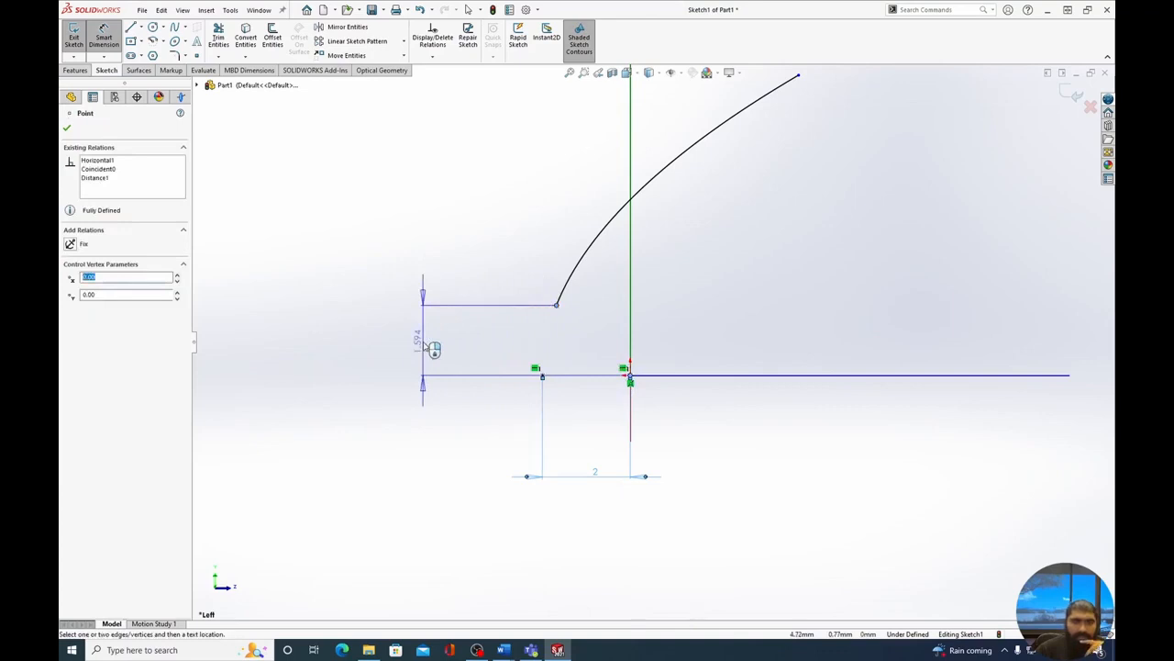
{"action": "left_click", "coordinate": [432, 347]}
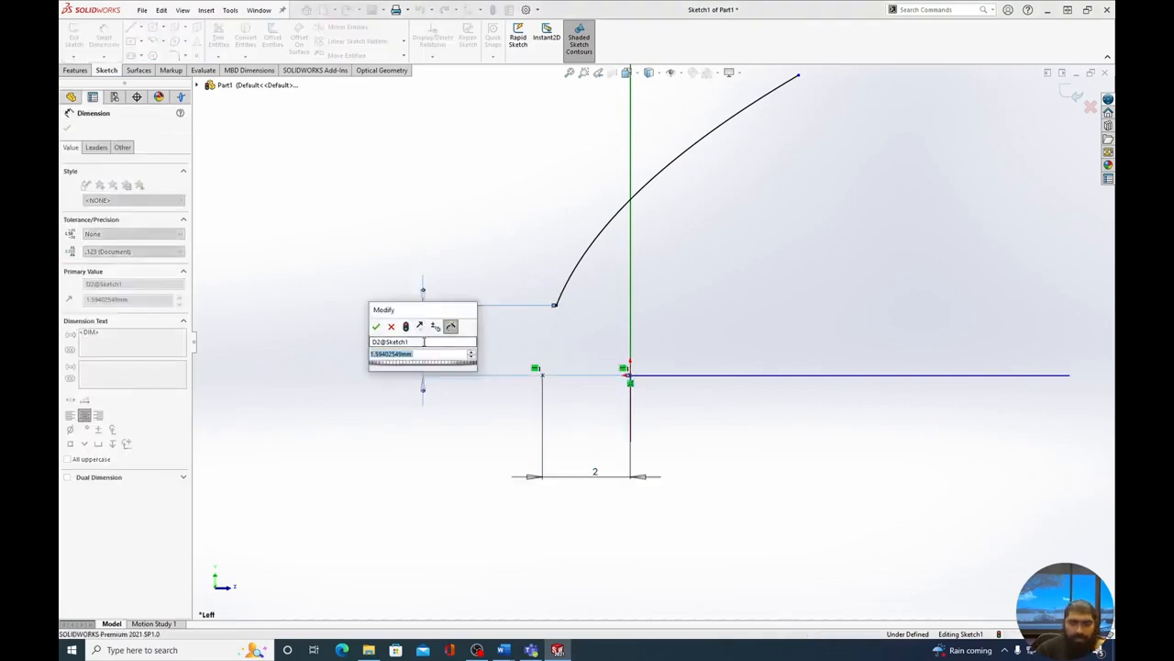
{"action": "type", "text": "4"}
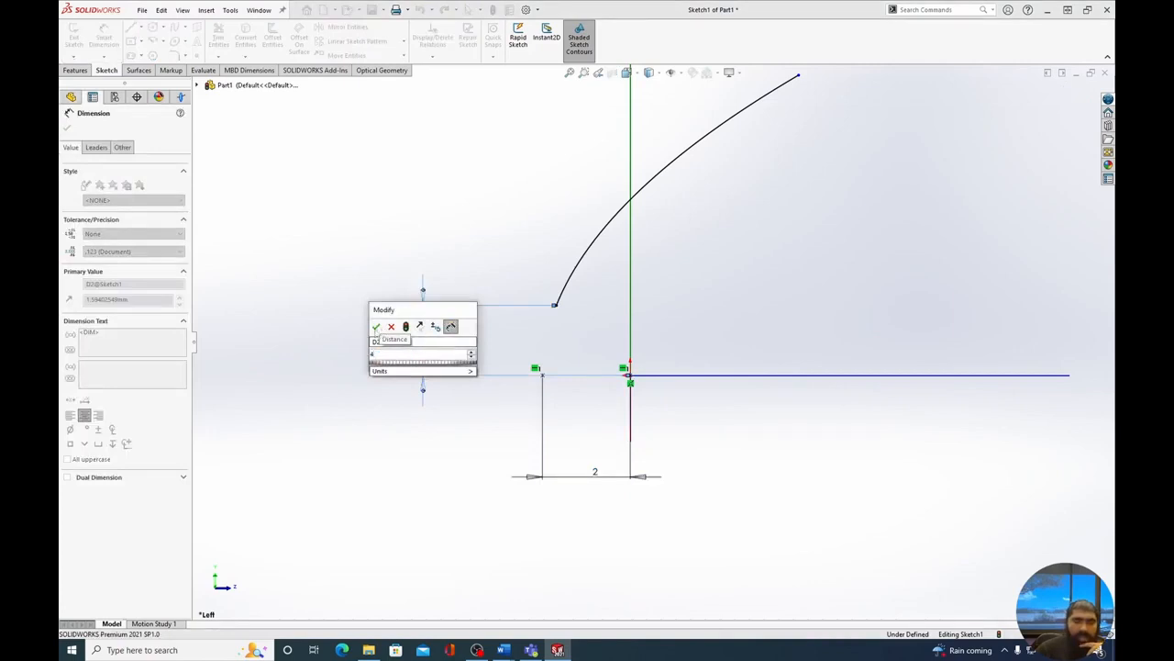
{"action": "left_click", "coordinate": [375, 327]}
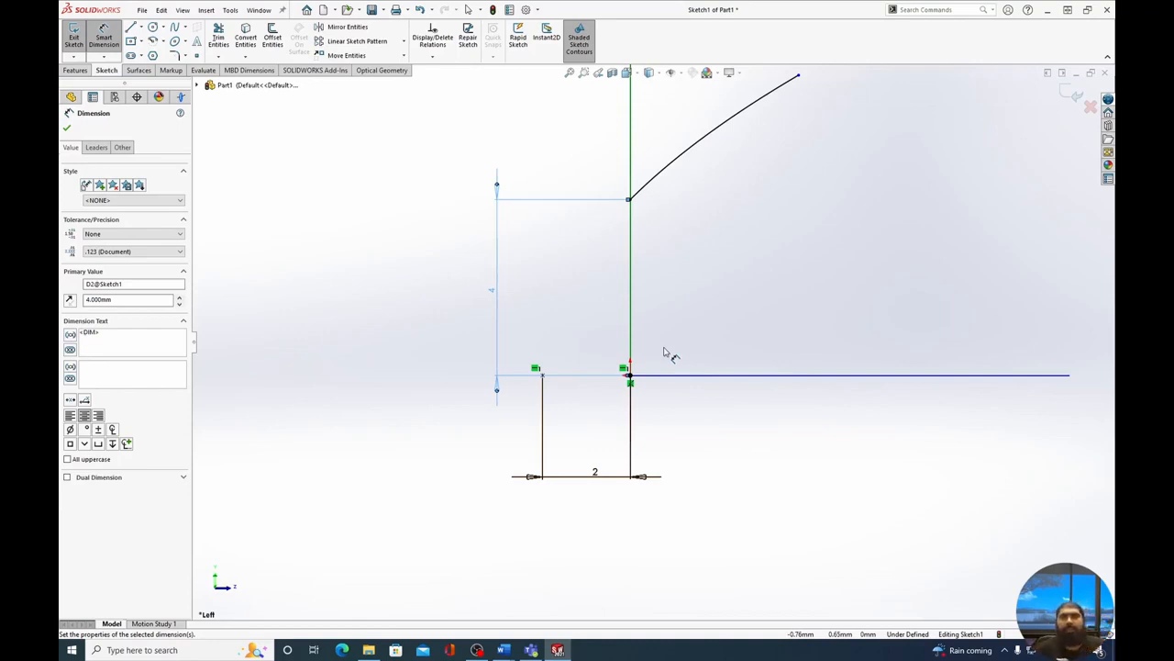
Step: Dimension the horizontal distance from the origin to the parabola's upper endpoint as 75 mm
{"action": "scroll", "coordinate": [708, 309], "scroll_direction": "down", "scroll_amount": 2}
{"action": "scroll", "coordinate": [708, 309], "scroll_direction": "up", "scroll_amount": 2}
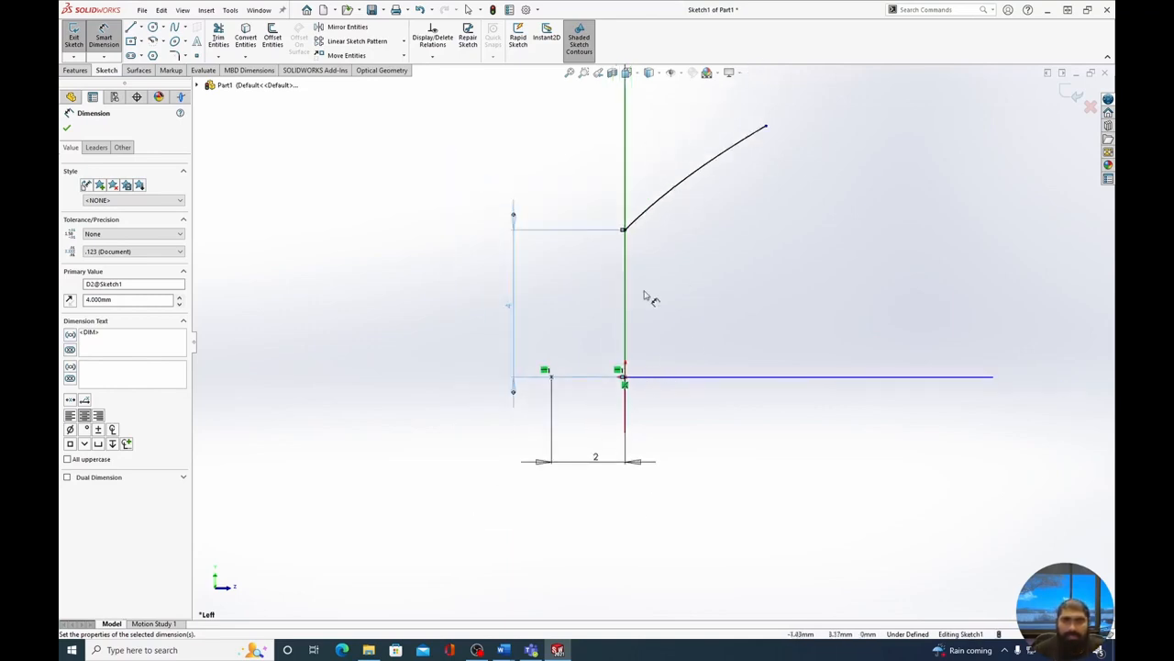
{"action": "left_click", "coordinate": [625, 378]}
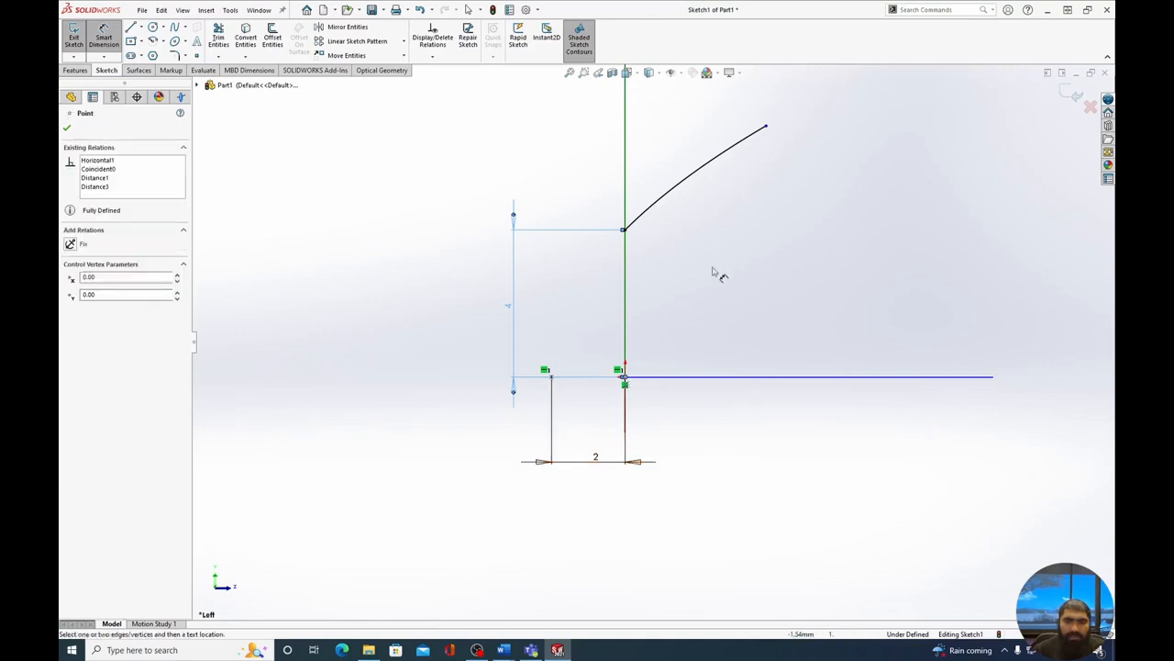
{"action": "left_click", "coordinate": [766, 127]}
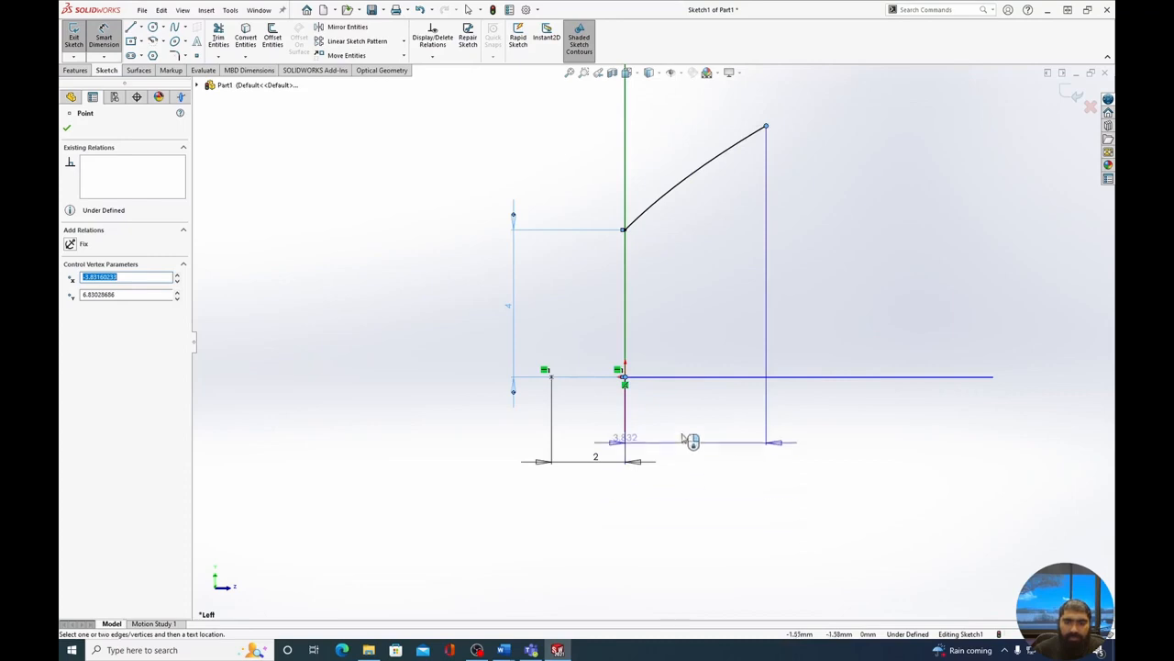
{"action": "left_click", "coordinate": [688, 434]}
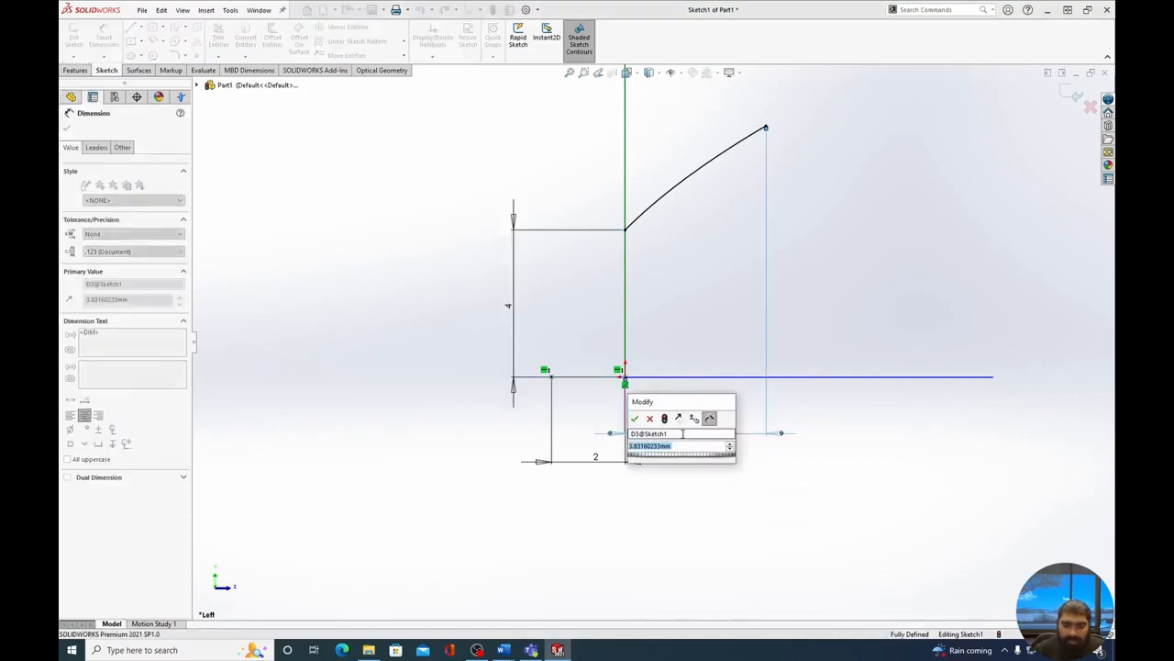
{"action": "type", "text": "75"}
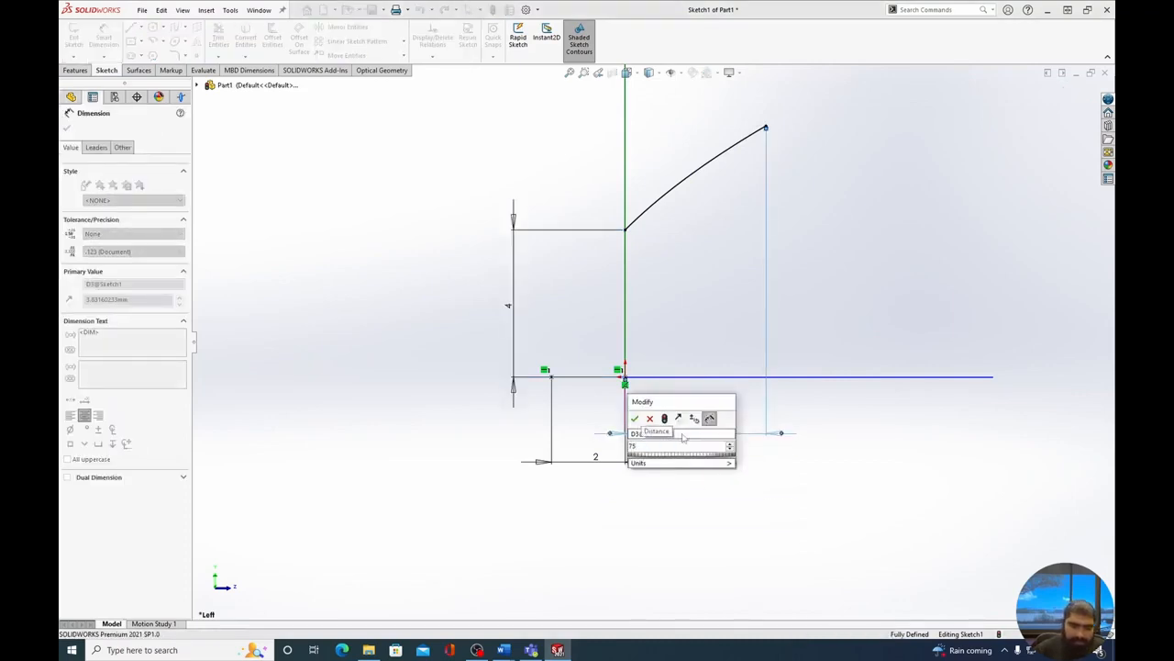
{"action": "key", "text": "Return"}
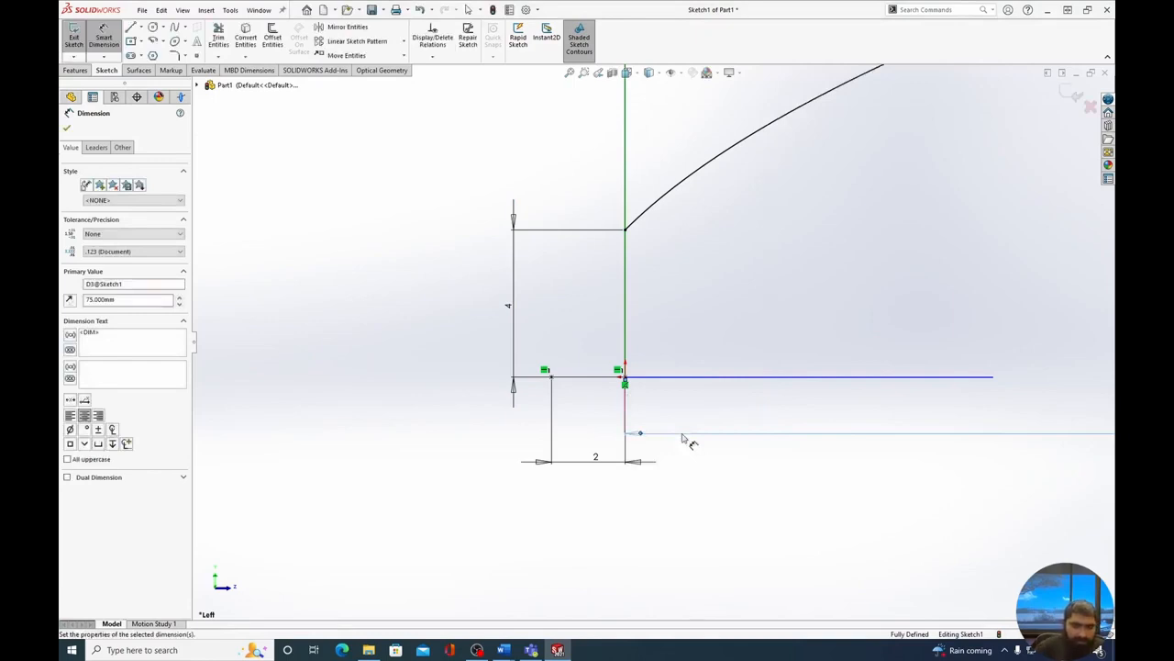
{"action": "key", "text": "f"}
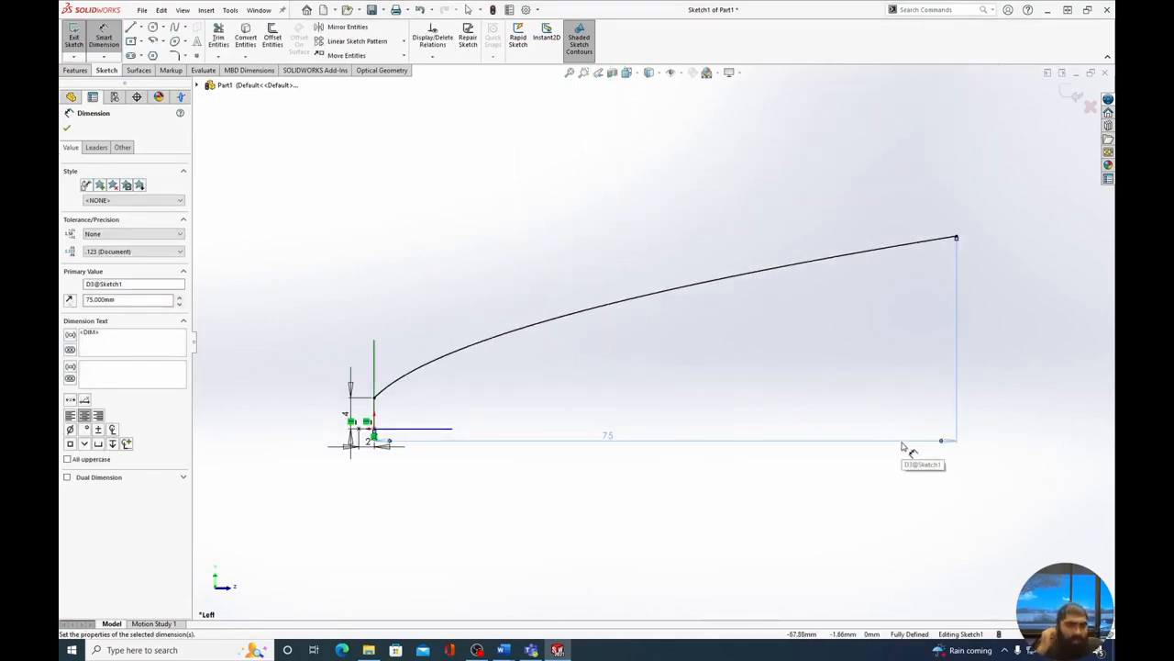
Step: Sketch a horizontal centerline about 64 mm long from the origin toward the open end of the parabola
{"action": "left_click", "coordinate": [141, 30]}
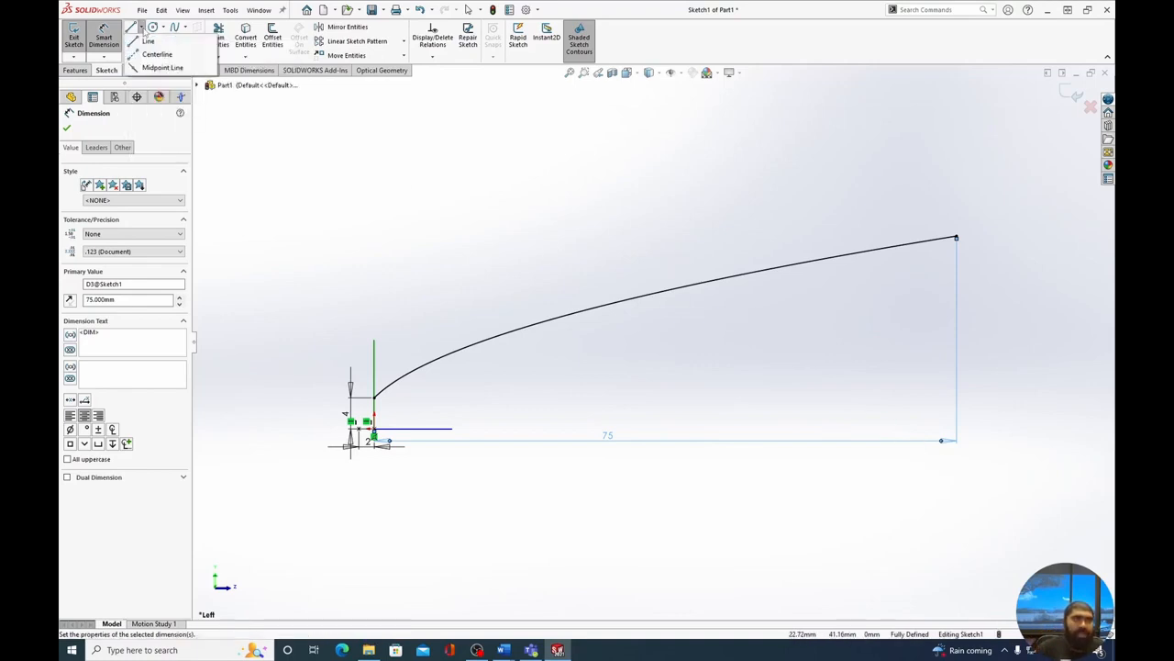
{"action": "left_click", "coordinate": [157, 54]}
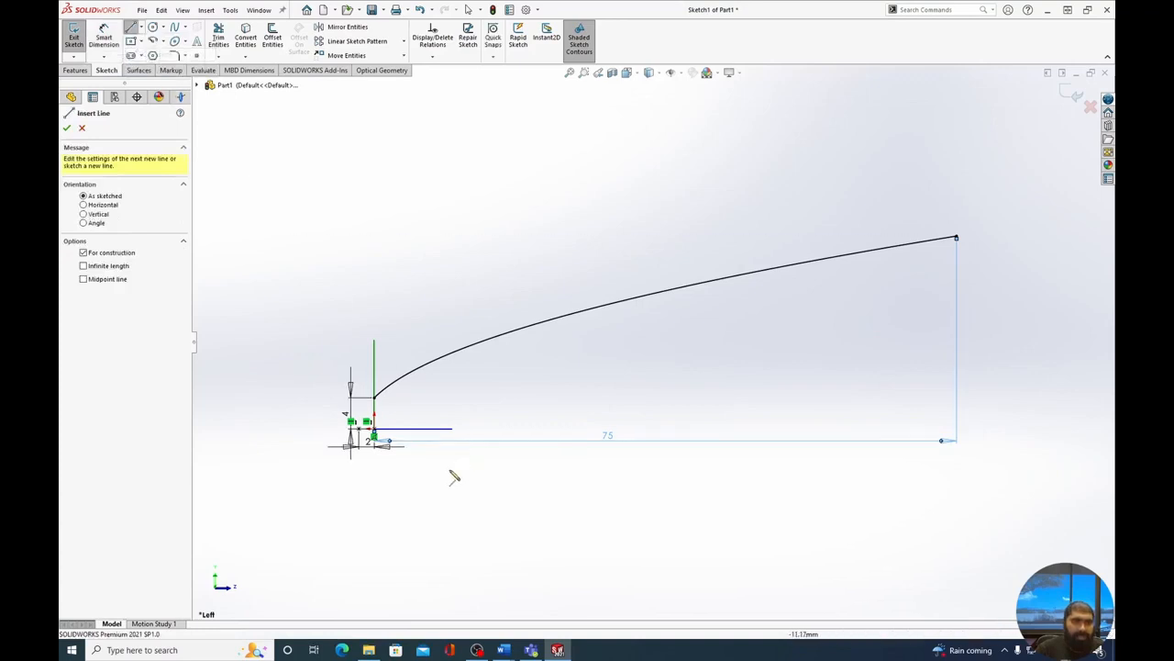
{"action": "left_click", "coordinate": [374, 429]}
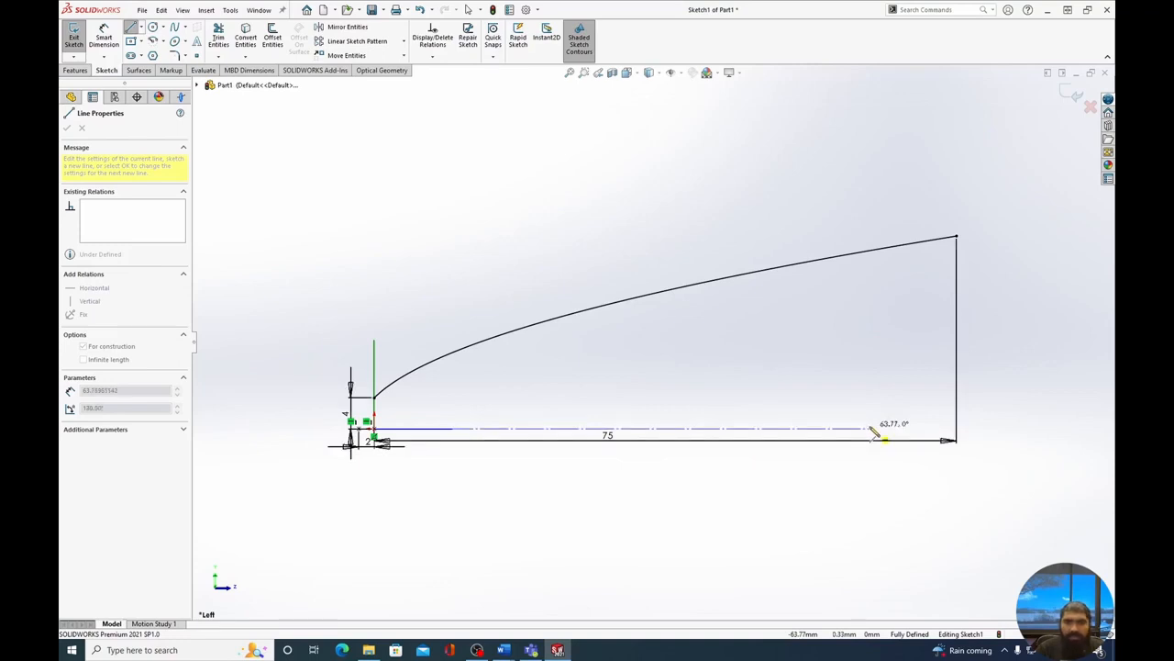
{"action": "left_click", "coordinate": [875, 432]}
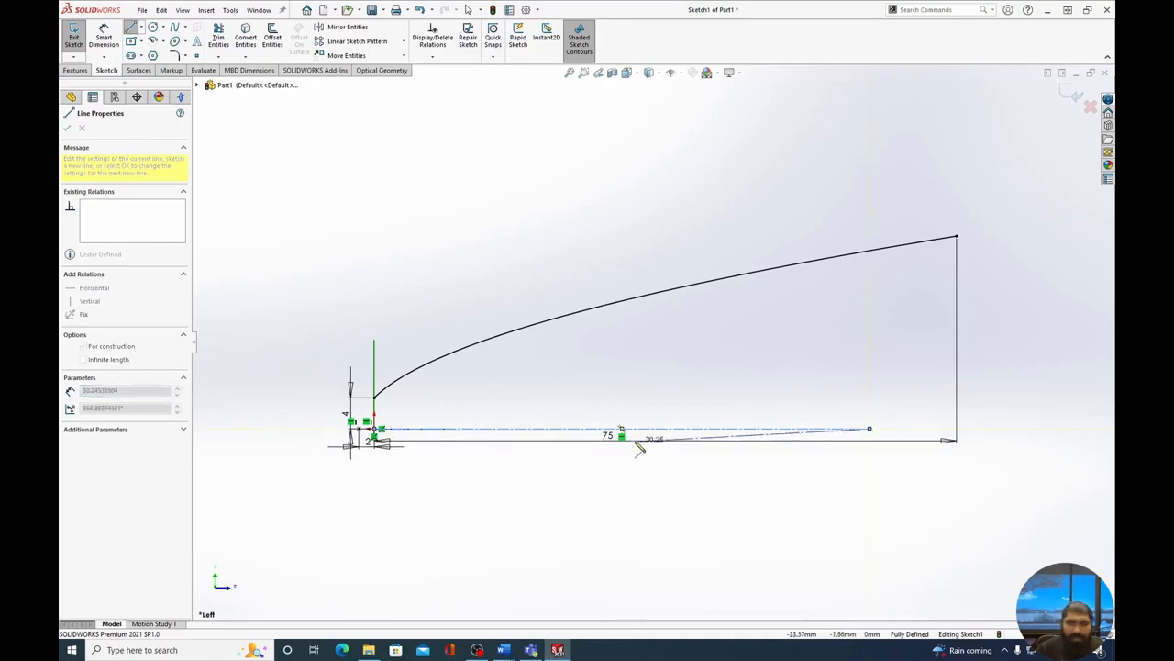
{"action": "key", "text": "Escape"}
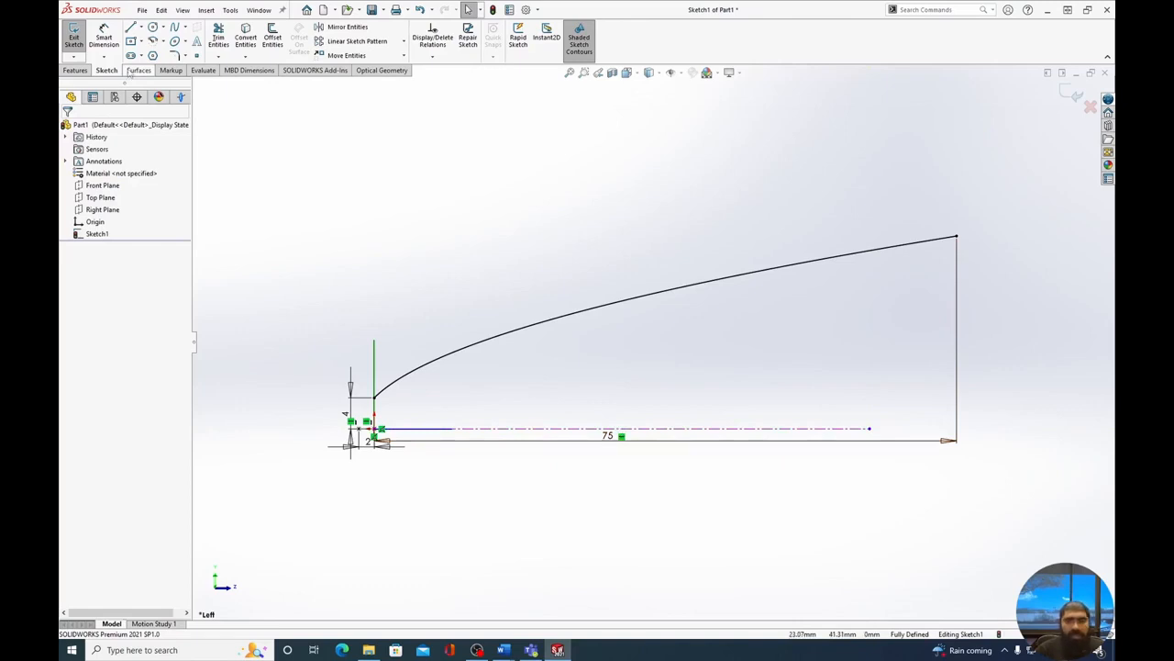
Step: Create a revolved surface from the parabola sketch, turning it 360° blind about the horizontal centerline
{"action": "left_click", "coordinate": [140, 71]}
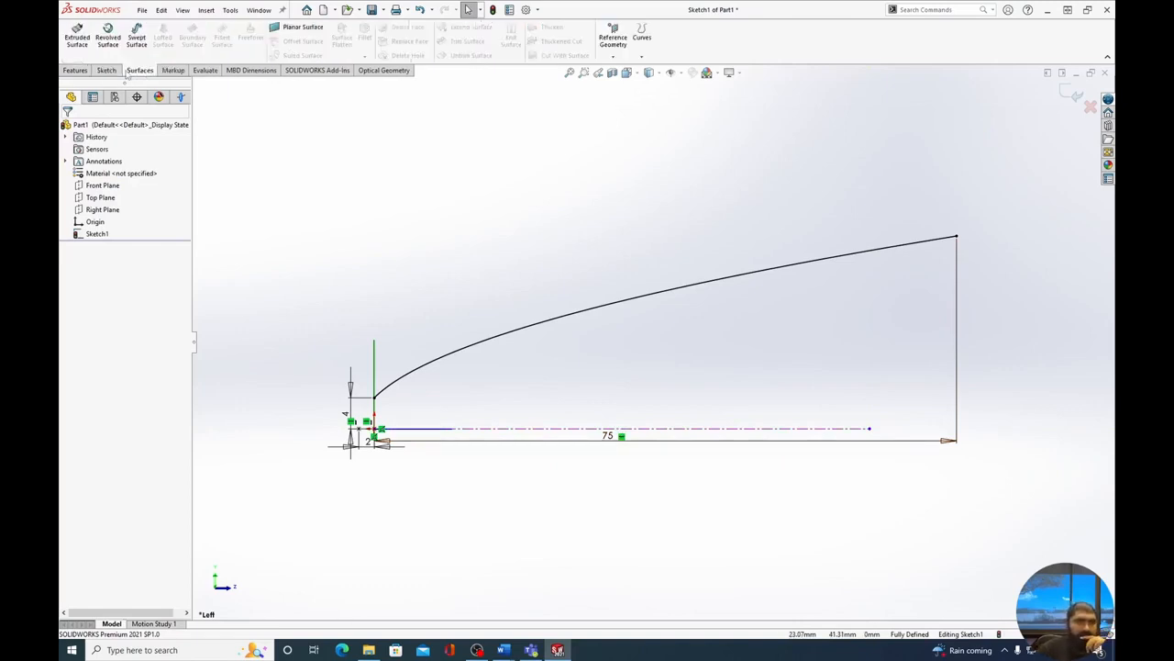
{"action": "left_click", "coordinate": [109, 38]}
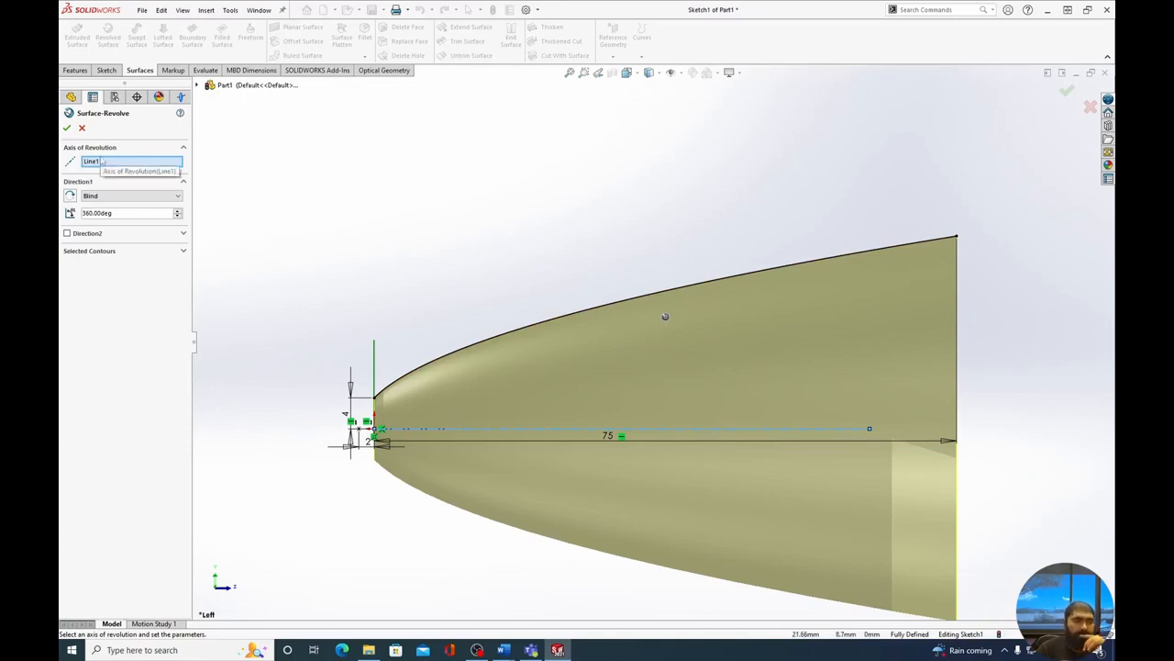
{"action": "left_click", "coordinate": [66, 128]}
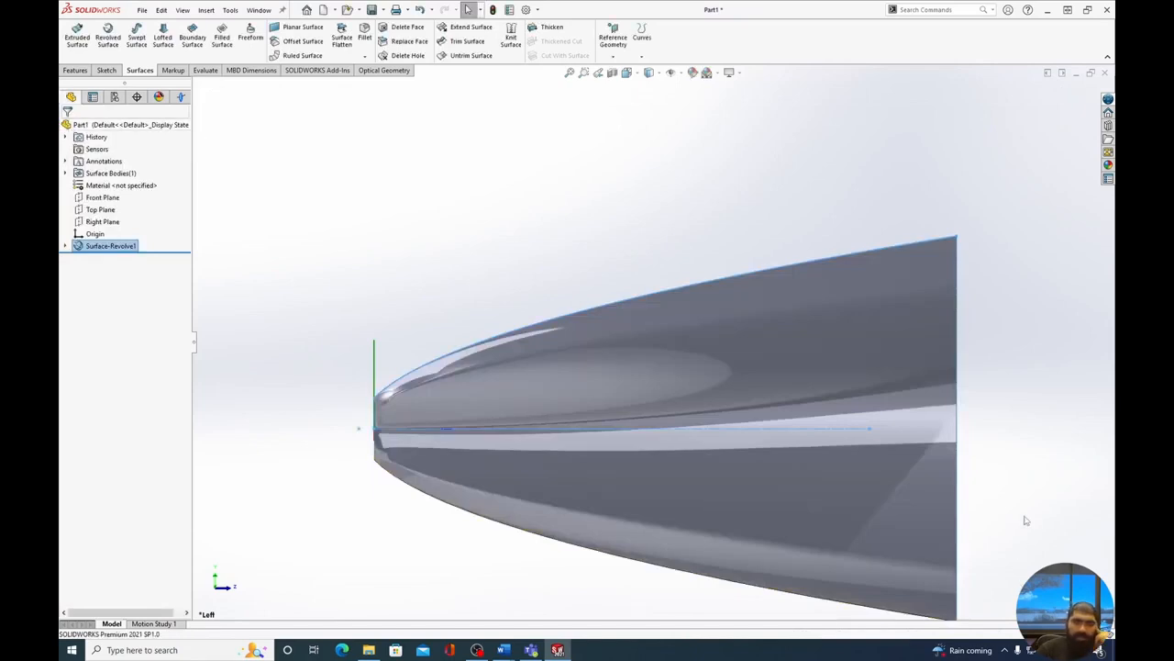
{"action": "middle_click_drag", "start_coordinate": [1026, 520], "coordinate": [915, 415]}
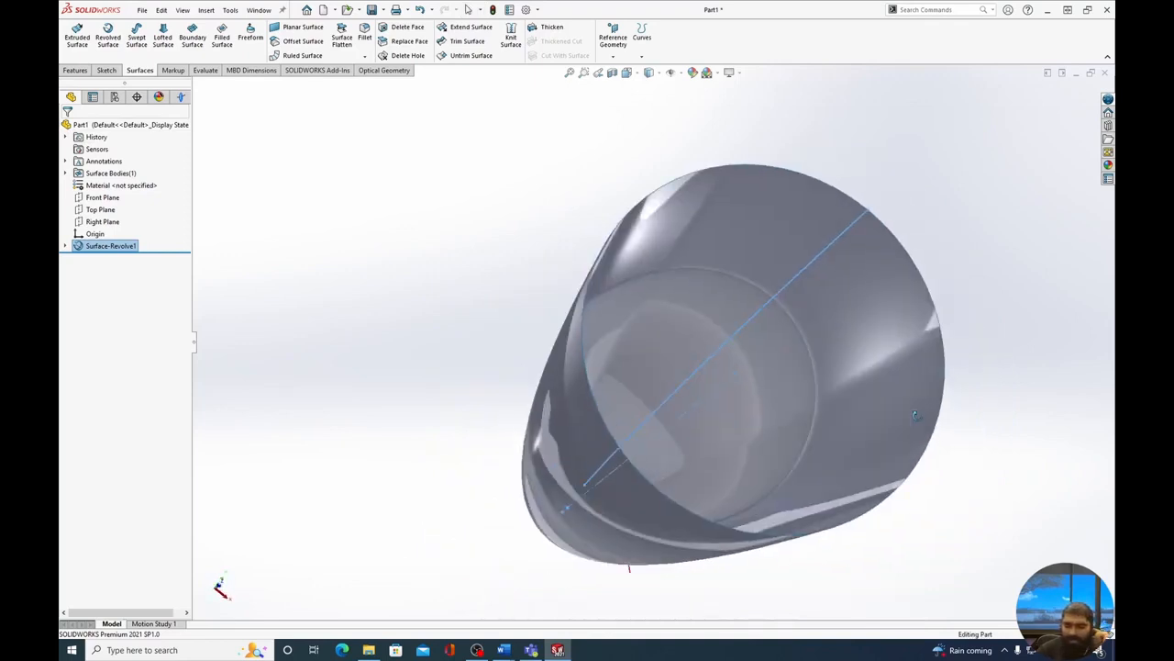
{"action": "middle_click_drag", "start_coordinate": [915, 415], "coordinate": [995, 449]}
{"action": "left_click", "coordinate": [995, 450]}
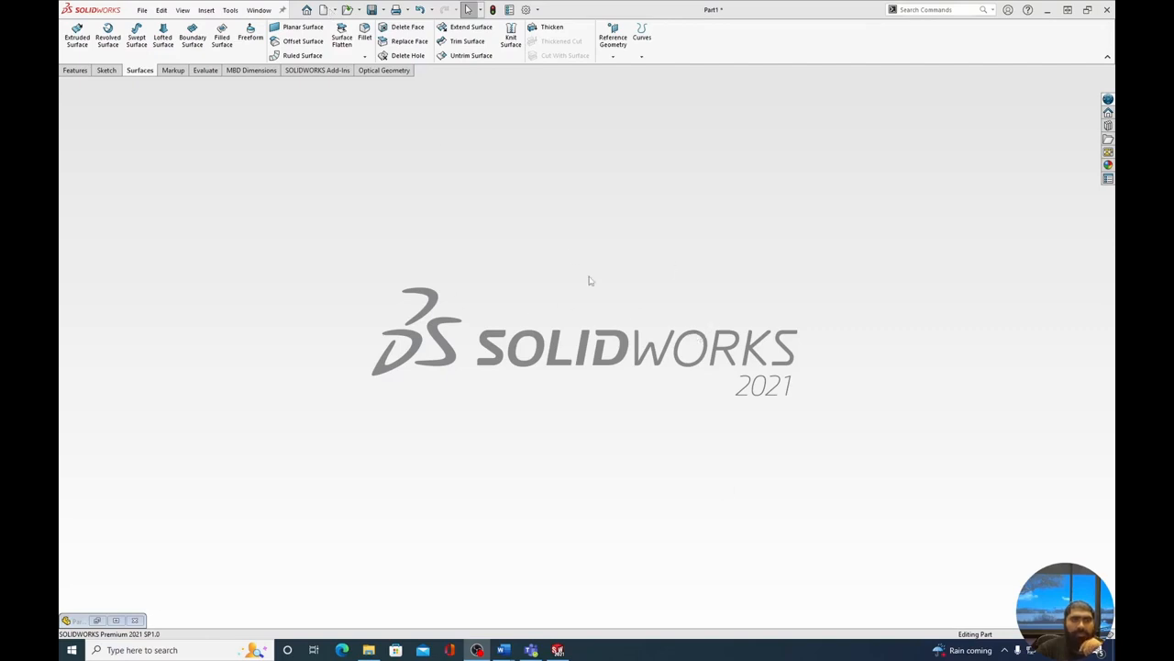
Step: Create a new part document from the Part_mm_ISO template
{"action": "left_click", "coordinate": [336, 11]}
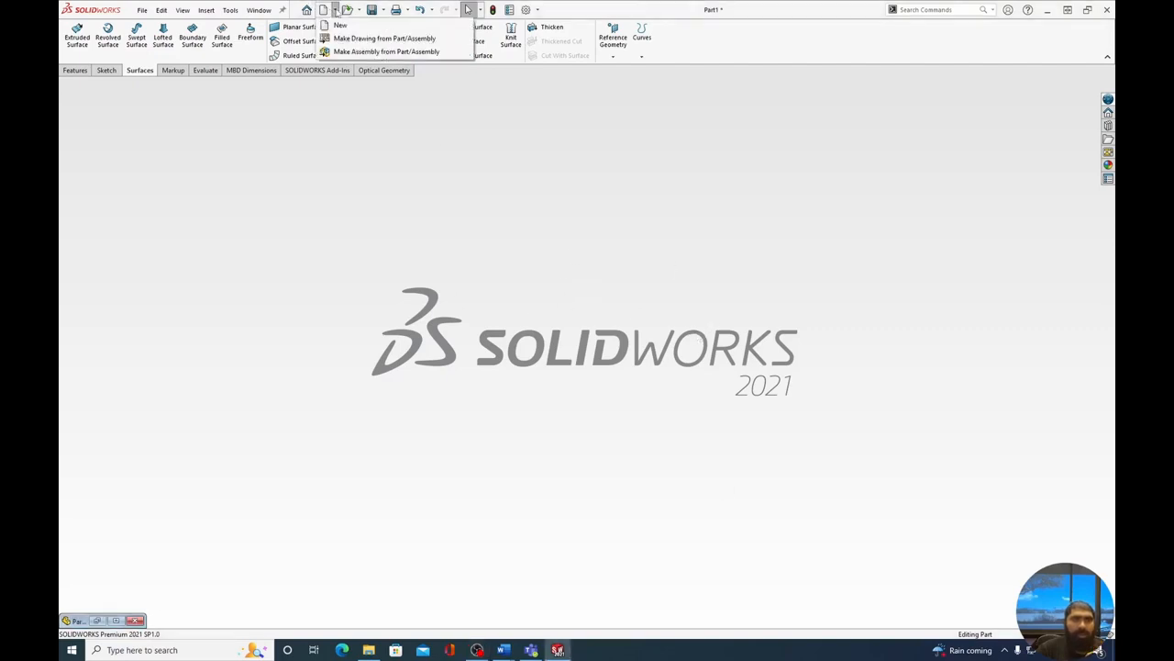
{"action": "left_click", "coordinate": [338, 24]}
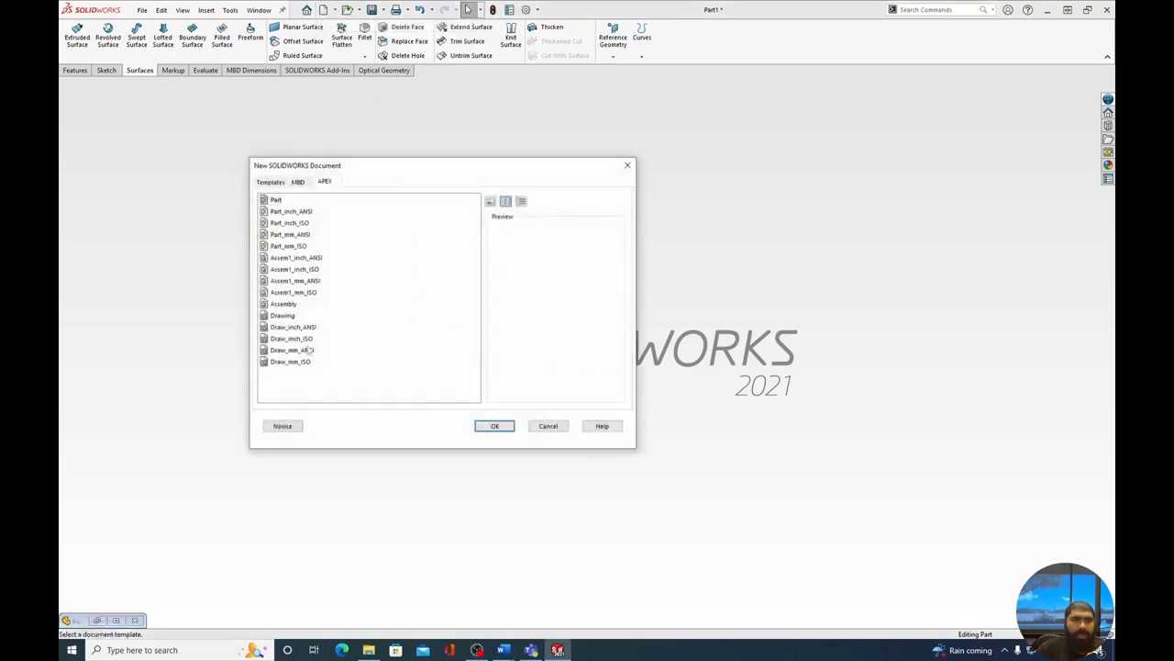
{"action": "left_click", "coordinate": [282, 426]}
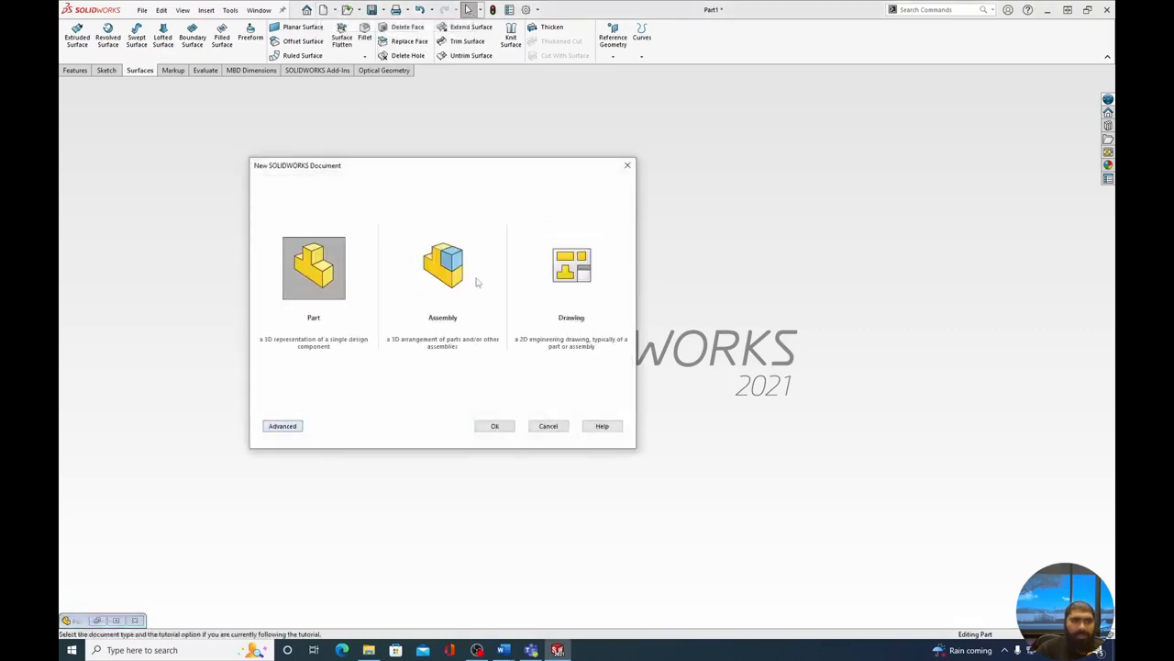
{"action": "left_click", "coordinate": [288, 428]}
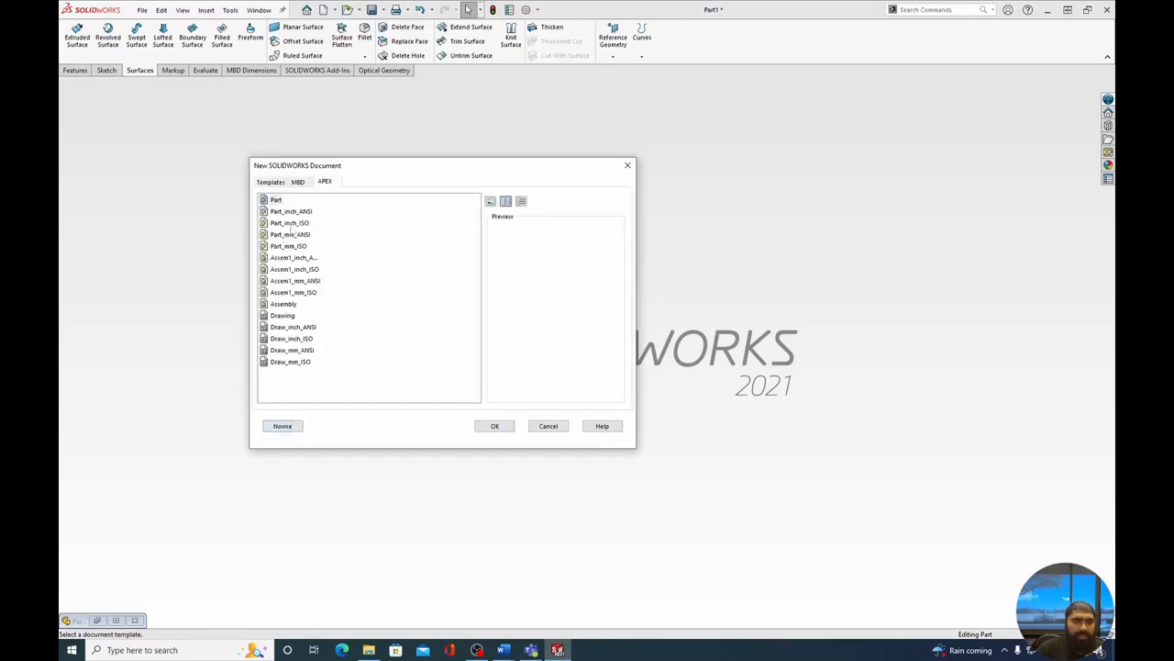
{"action": "left_click", "coordinate": [298, 247]}
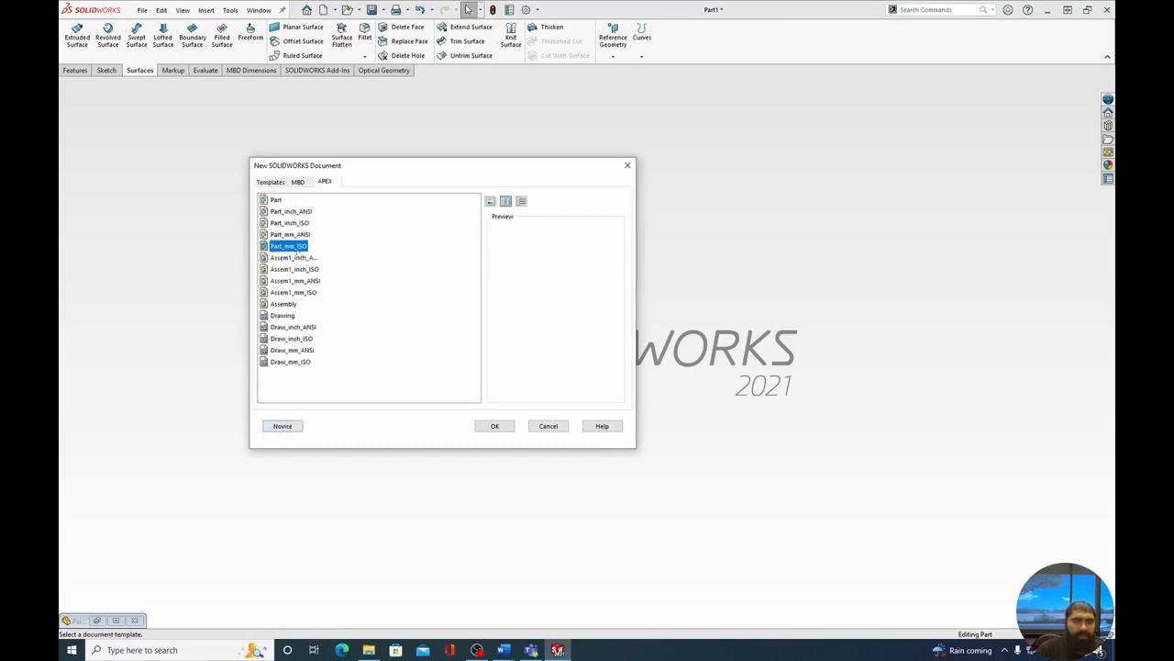
{"action": "left_click", "coordinate": [500, 428]}
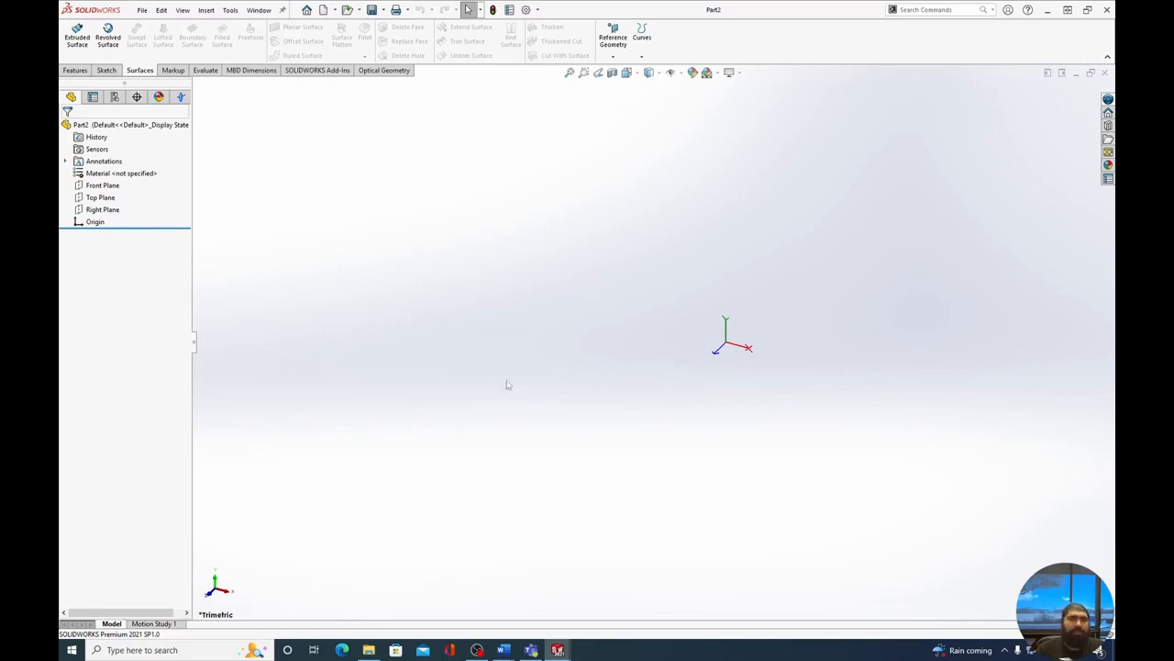
Step: Sketch a center rectangle about 141 mm wide and 125 mm high on the Front Plane, centred on the origin
{"action": "left_click", "coordinate": [106, 70]}
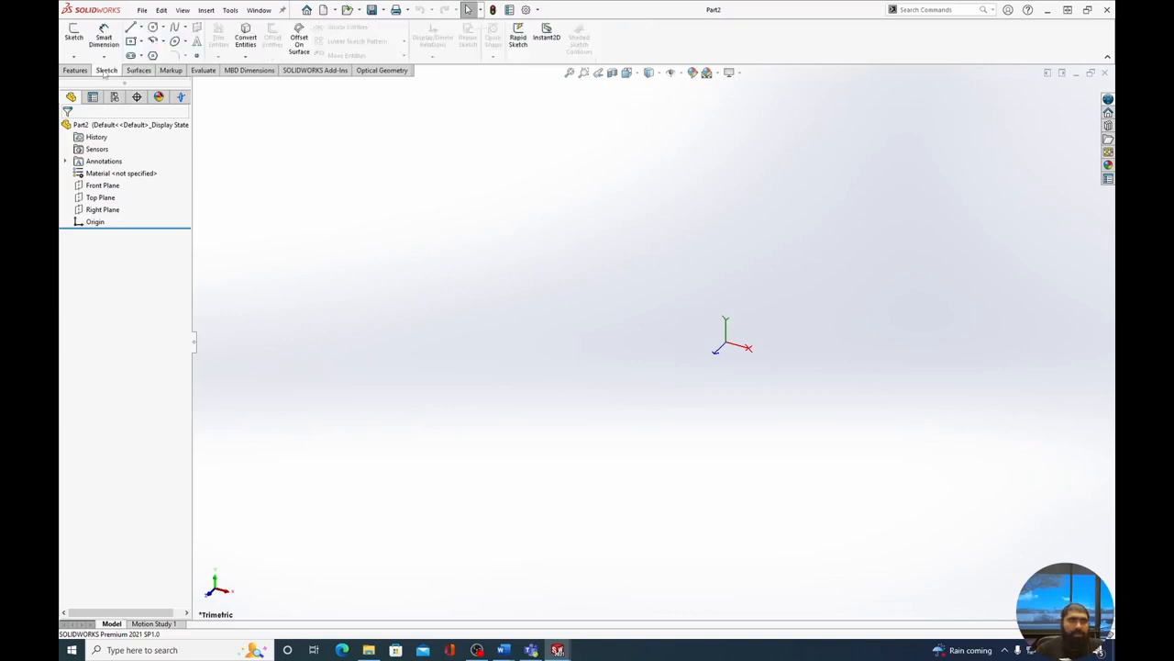
{"action": "left_click", "coordinate": [73, 35]}
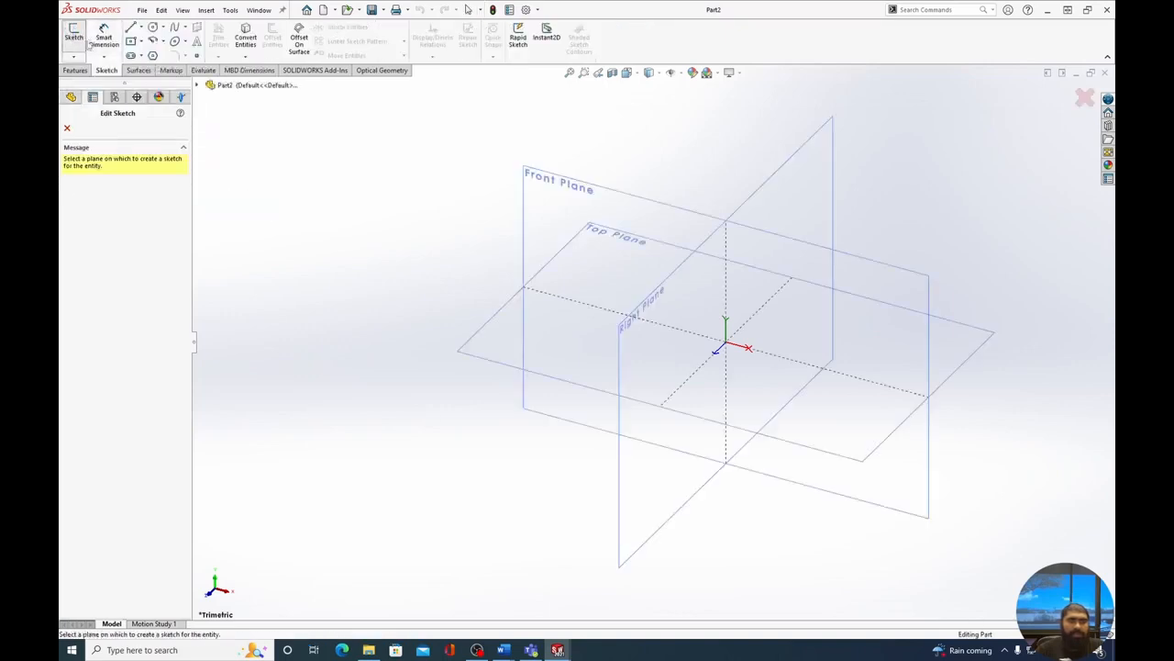
{"action": "left_click", "coordinate": [560, 188]}
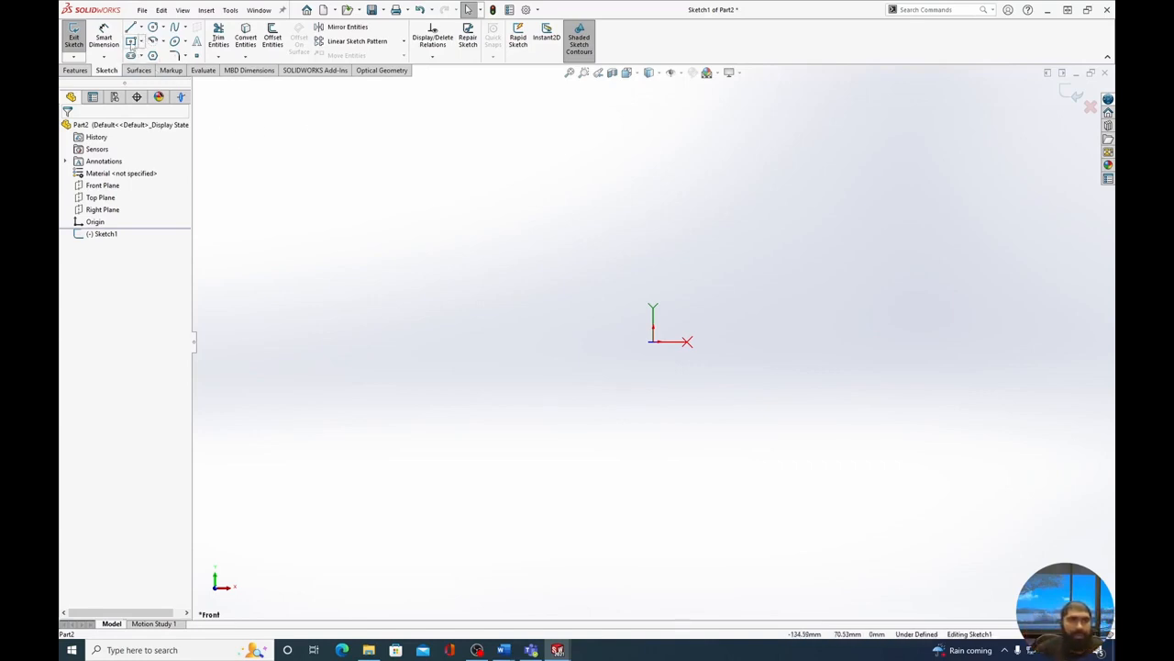
{"action": "left_click", "coordinate": [131, 41]}
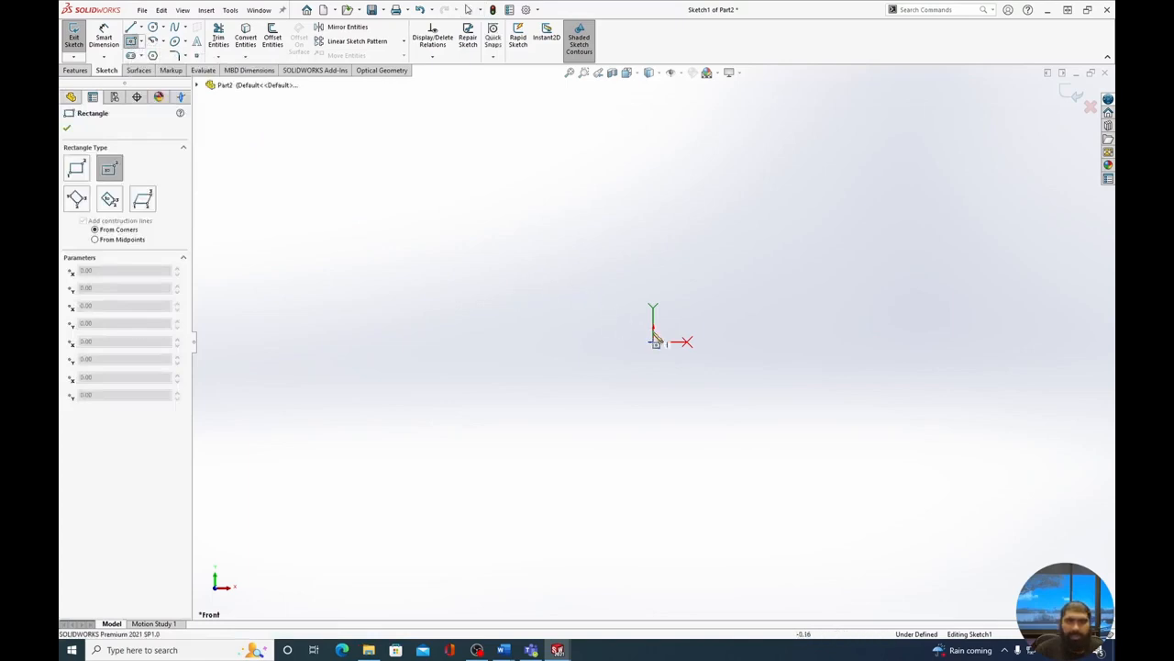
{"action": "left_click", "coordinate": [652, 341]}
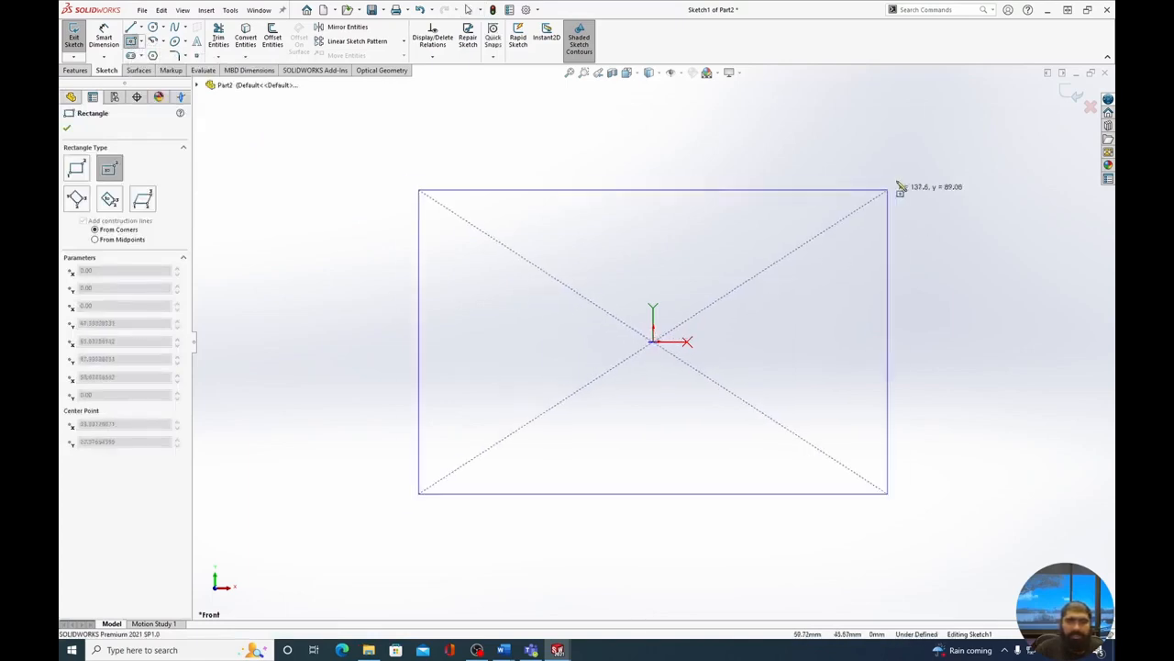
{"action": "left_click", "coordinate": [894, 130]}
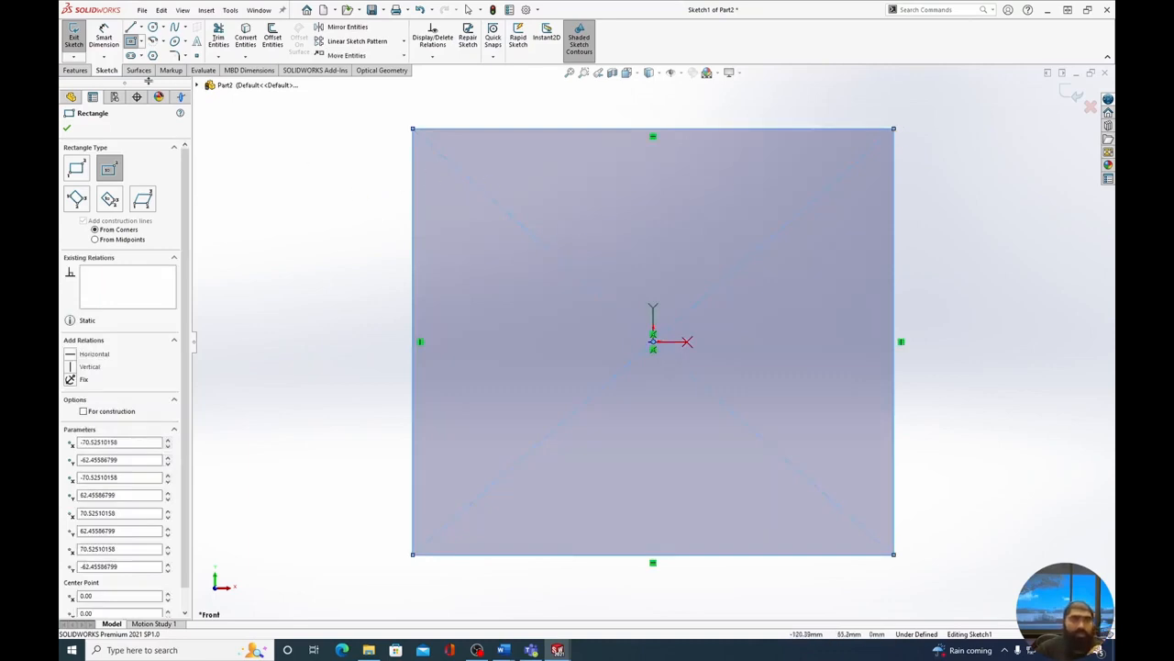
Step: Dimension the rectangle's top edge as 100 mm
{"action": "left_click", "coordinate": [104, 37]}
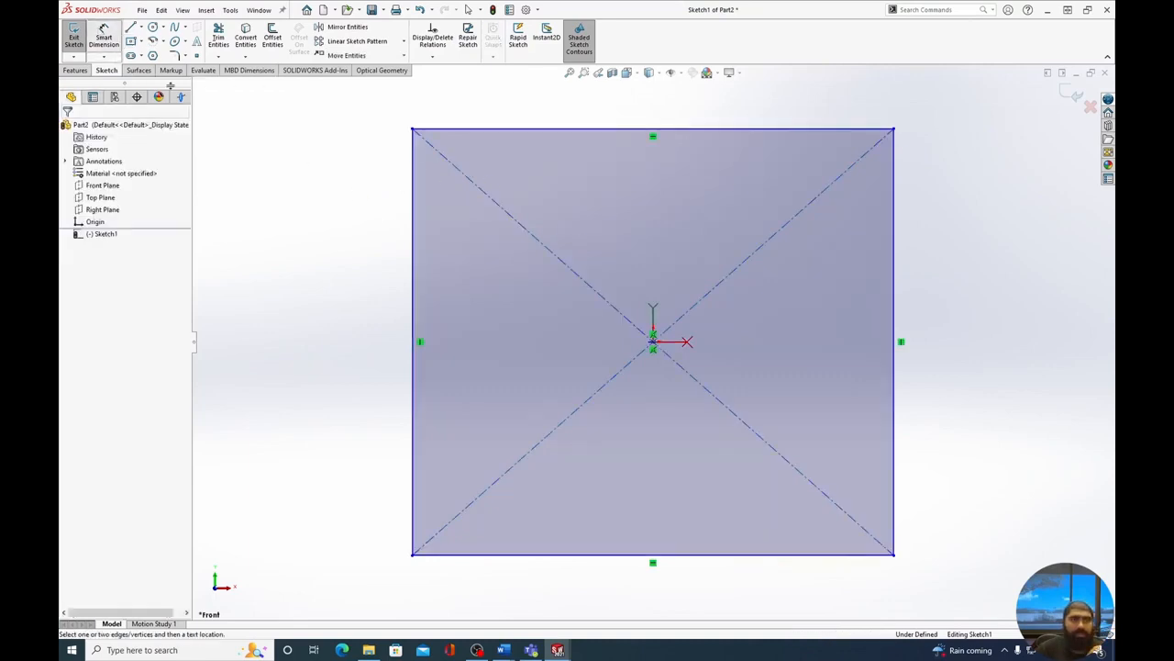
{"action": "left_click", "coordinate": [655, 136]}
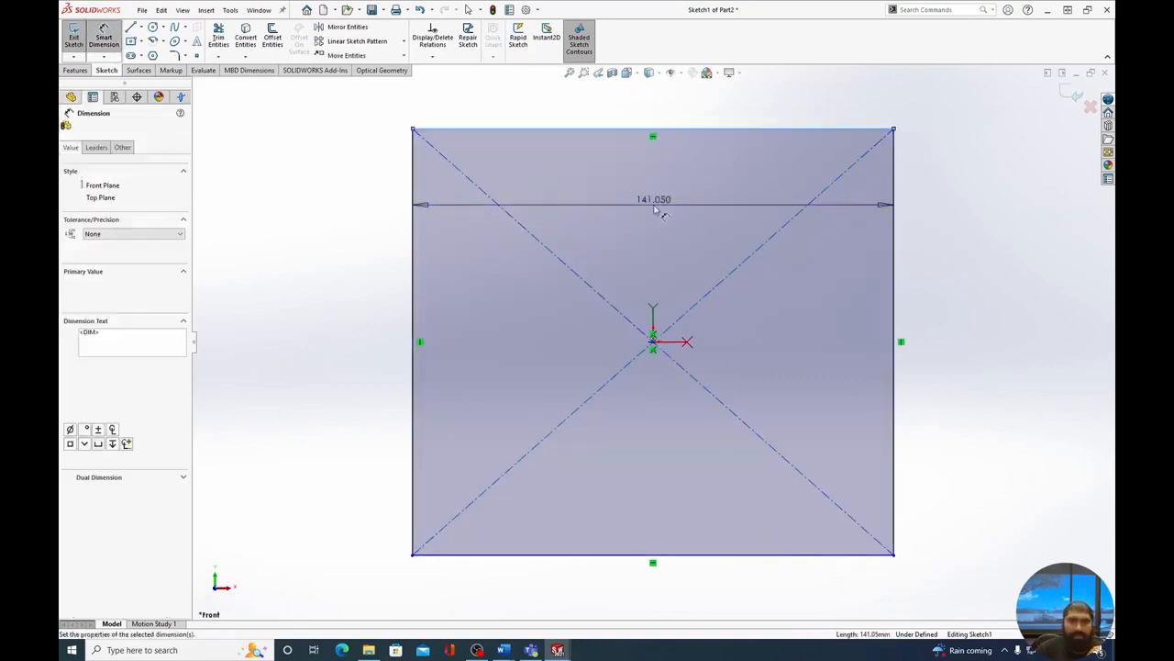
{"action": "left_click", "coordinate": [655, 204]}
{"action": "type", "text": "100"}
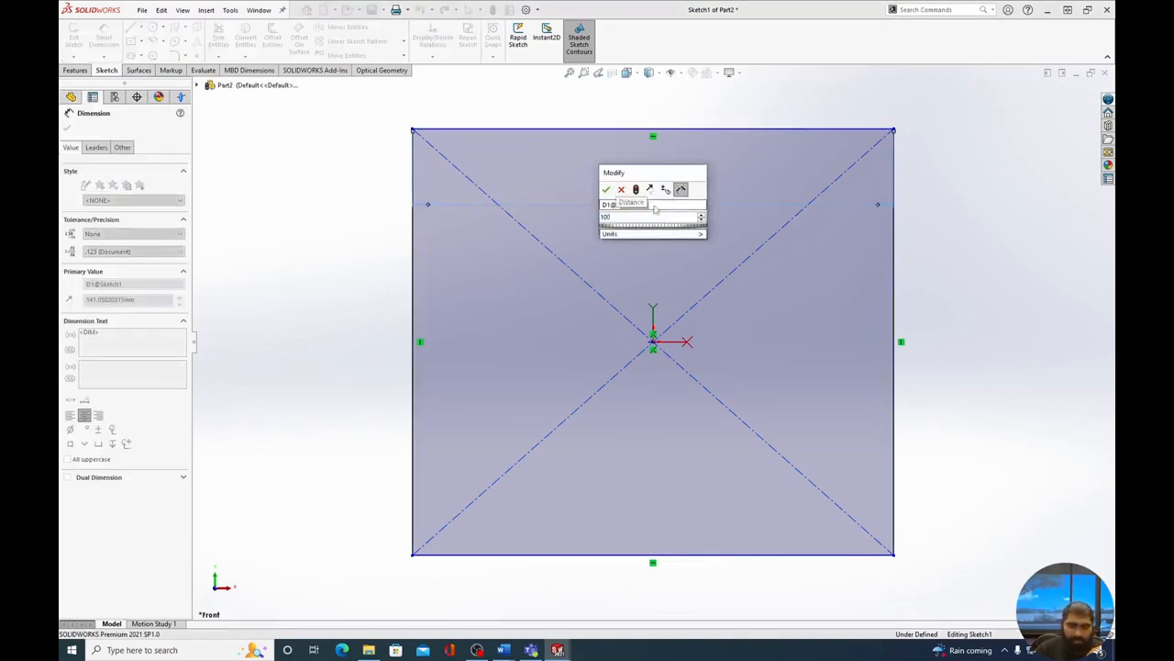
{"action": "key", "text": "Return"}
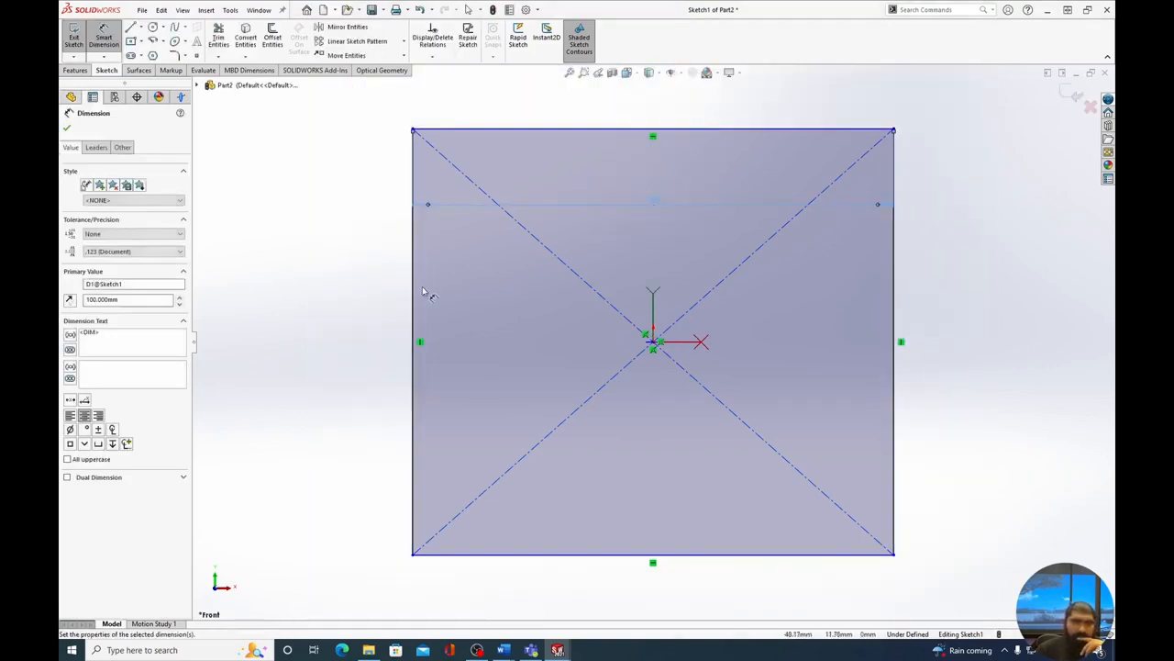
Step: Dimension the rectangle's left vertical edge with an equation that sets it equal to the horizontal width dimension, "D1@Sketch1"
{"action": "left_click", "coordinate": [414, 292]}
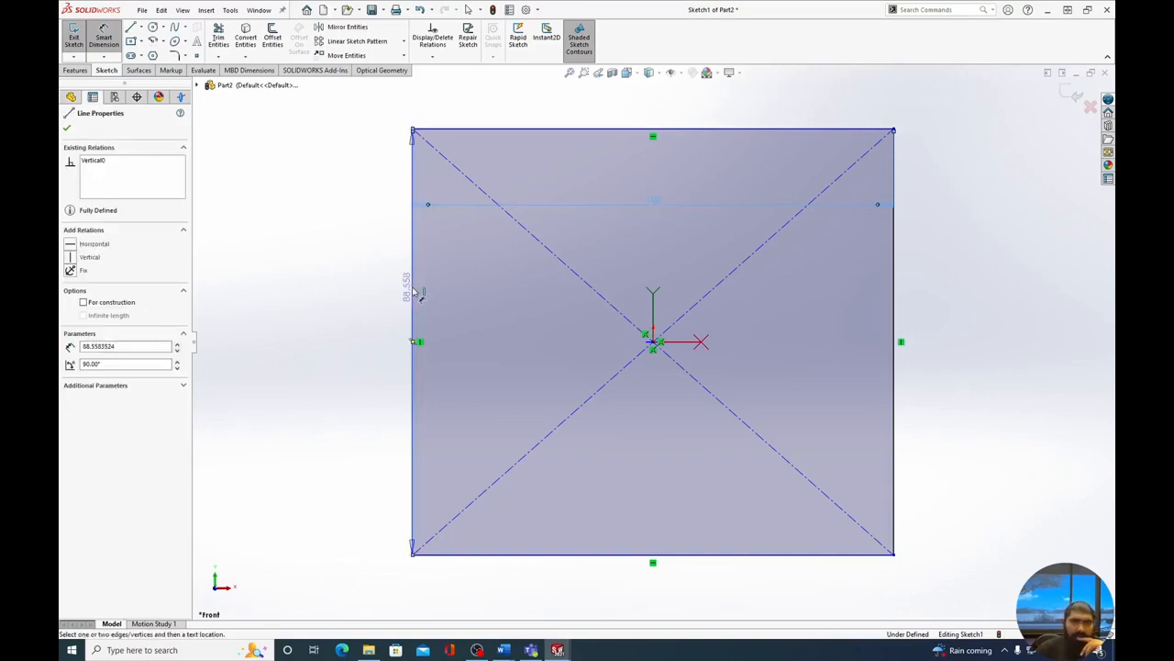
{"action": "left_click", "coordinate": [354, 287]}
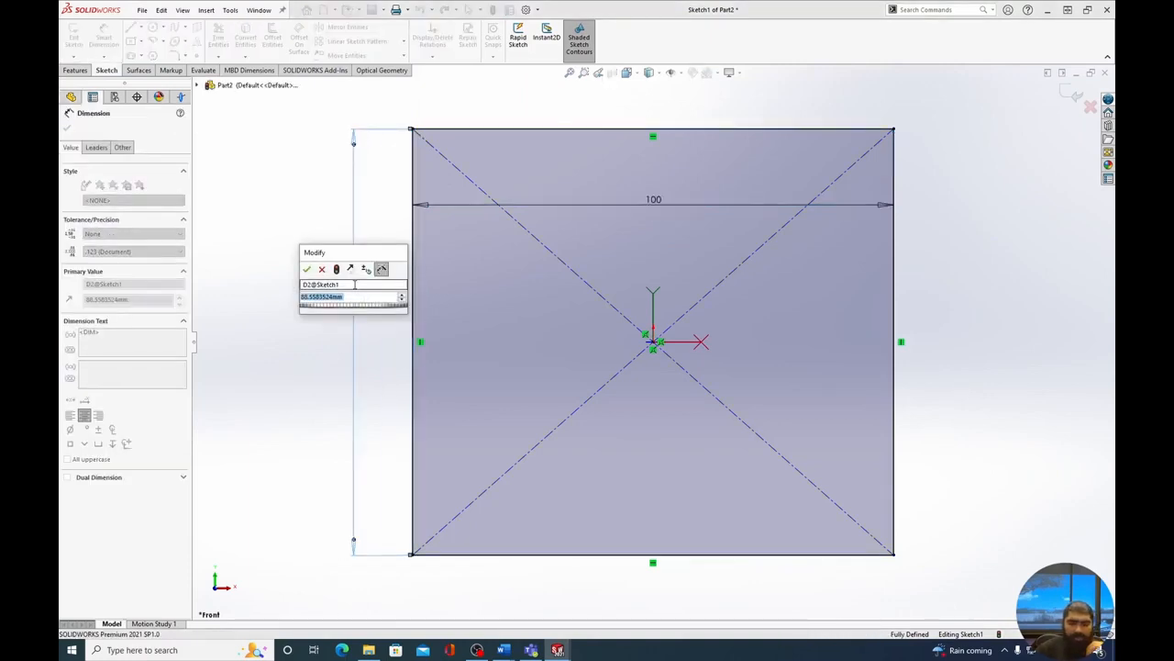
{"action": "type", "text": "="}
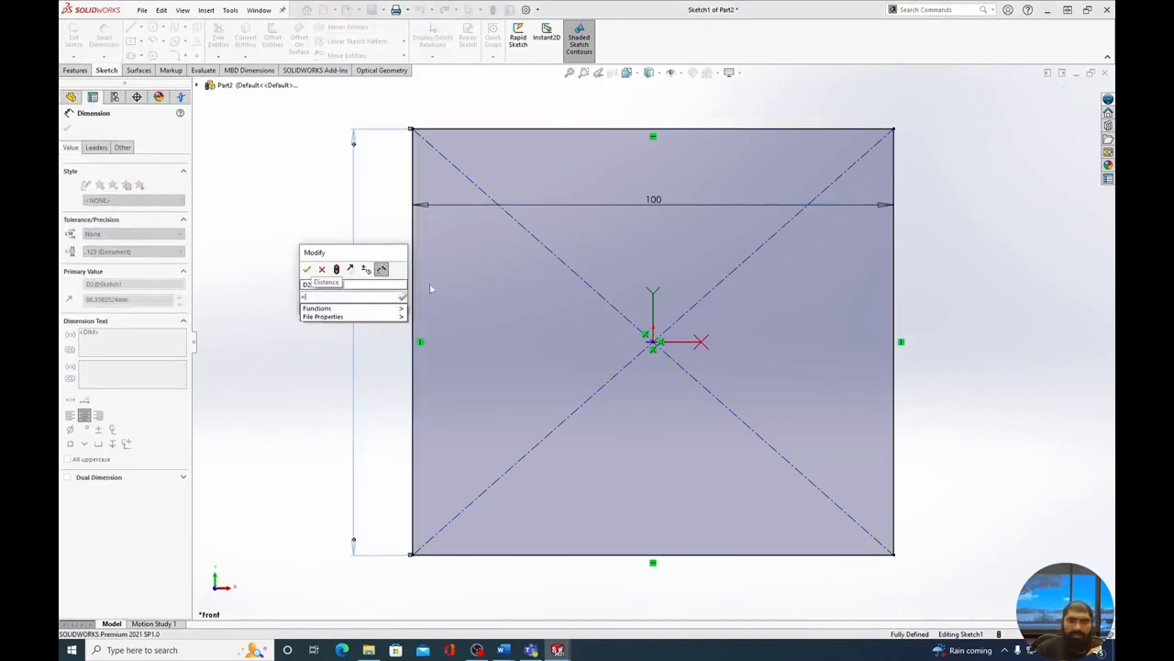
{"action": "left_click", "coordinate": [657, 202]}
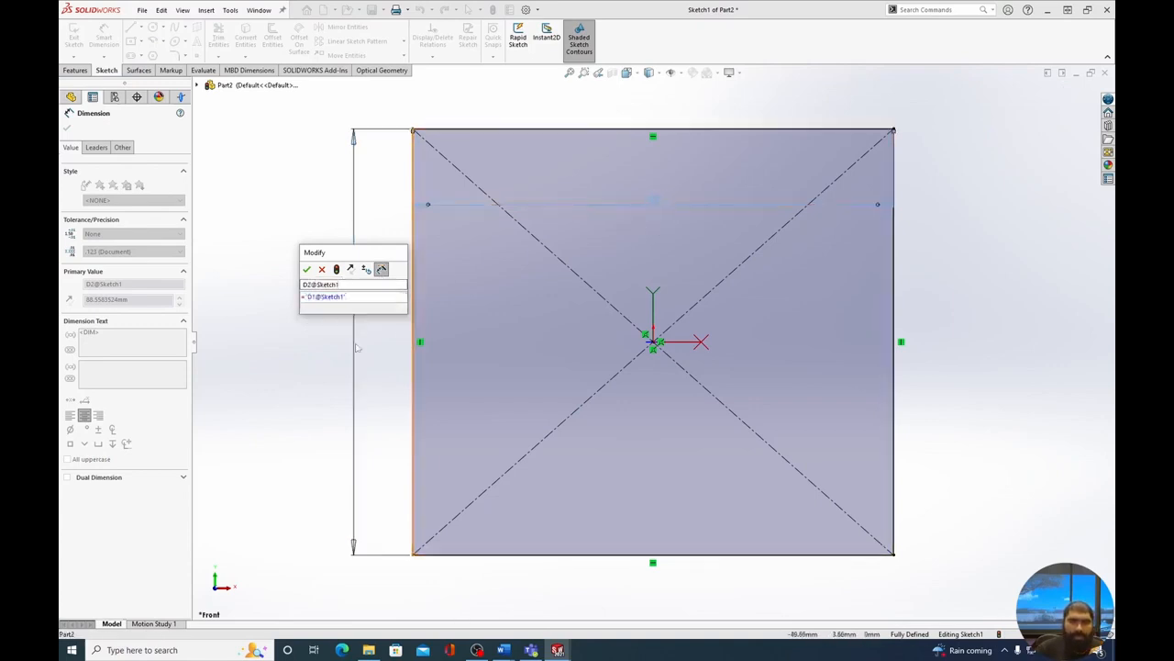
{"action": "left_click", "coordinate": [306, 269]}
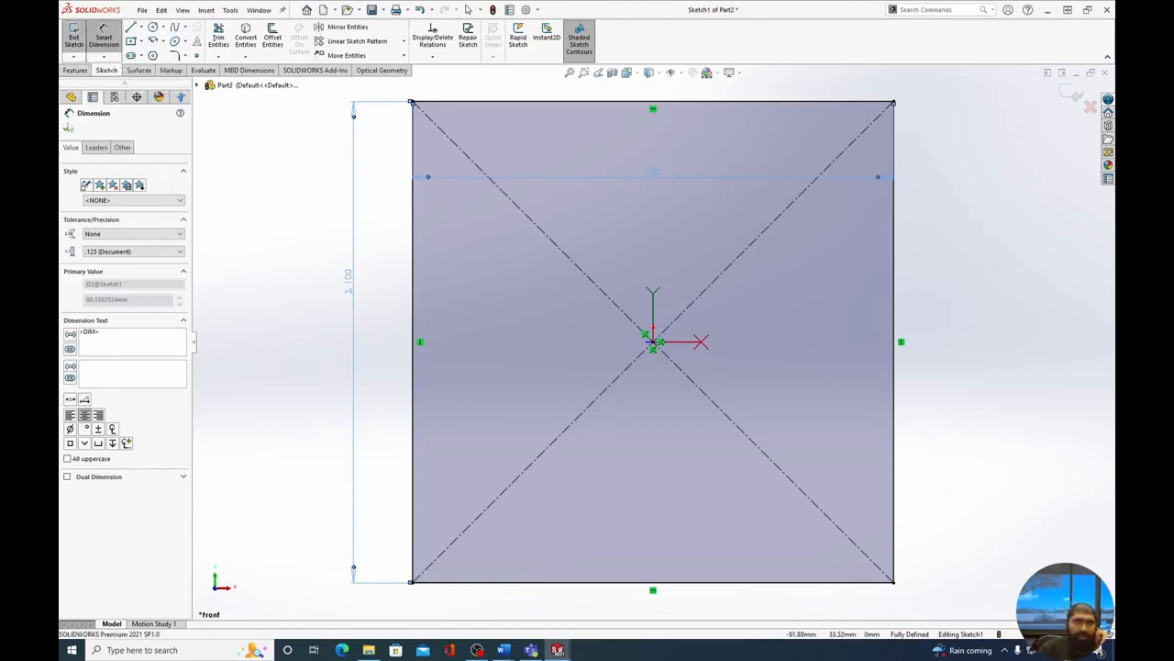
{"action": "left_click", "coordinate": [66, 127]}
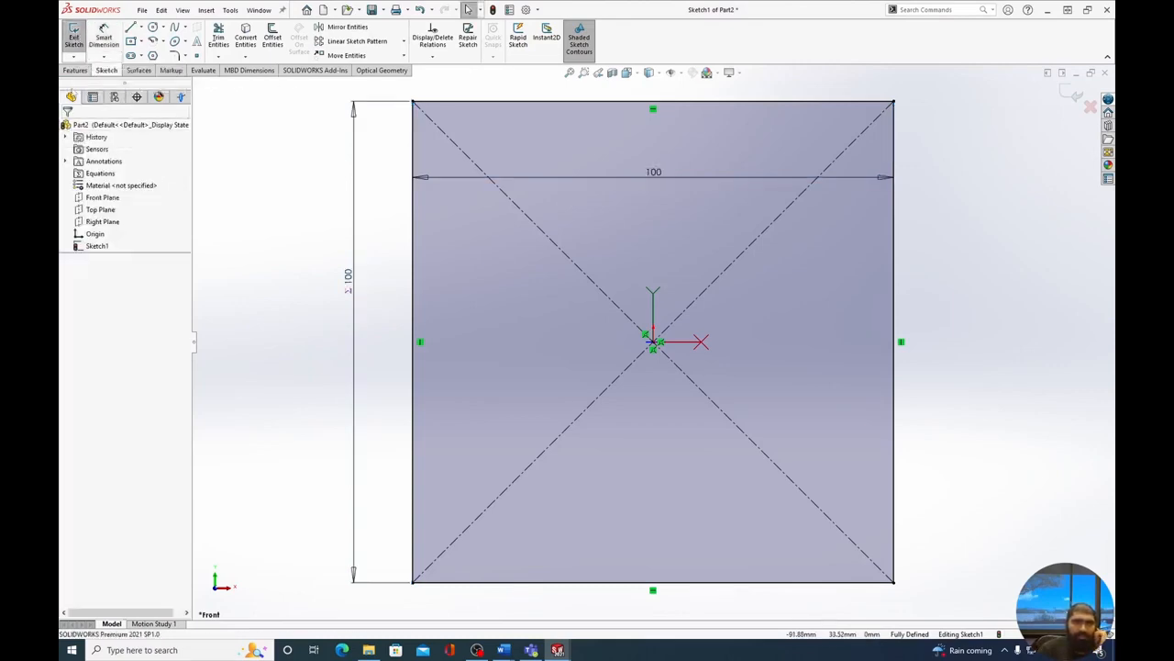
Step: Extrude the square sketch as a boss with a blind depth of 2 mm
{"action": "left_click", "coordinate": [75, 70]}
{"action": "left_click", "coordinate": [79, 37]}
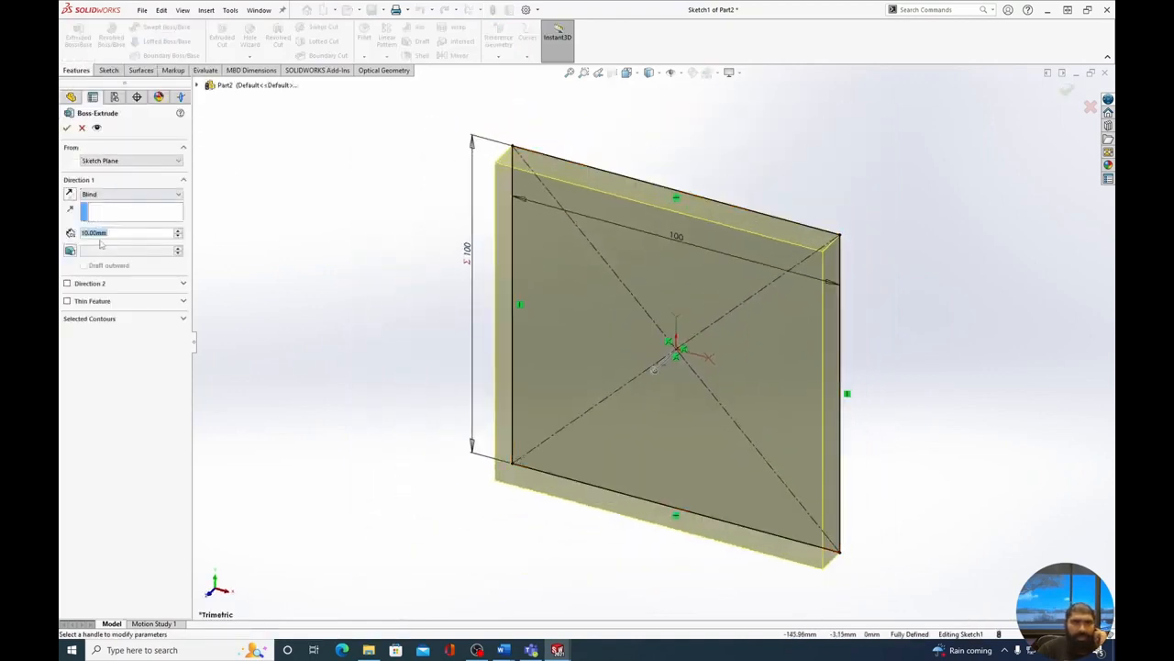
{"action": "type", "text": "2"}
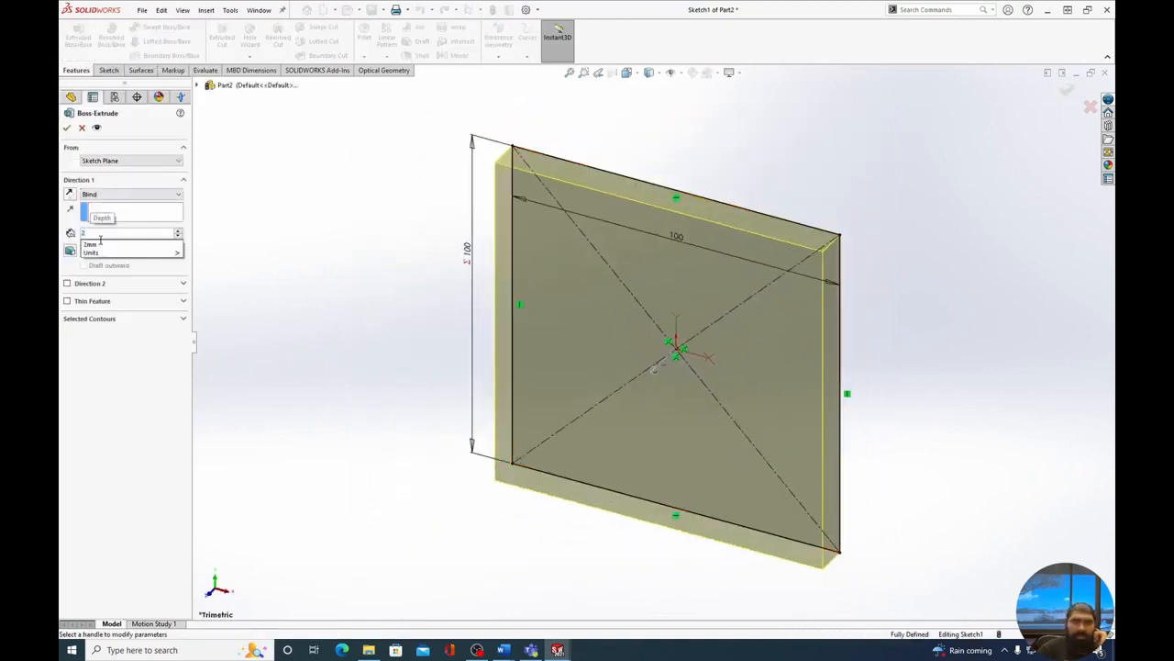
{"action": "left_click", "coordinate": [65, 129]}
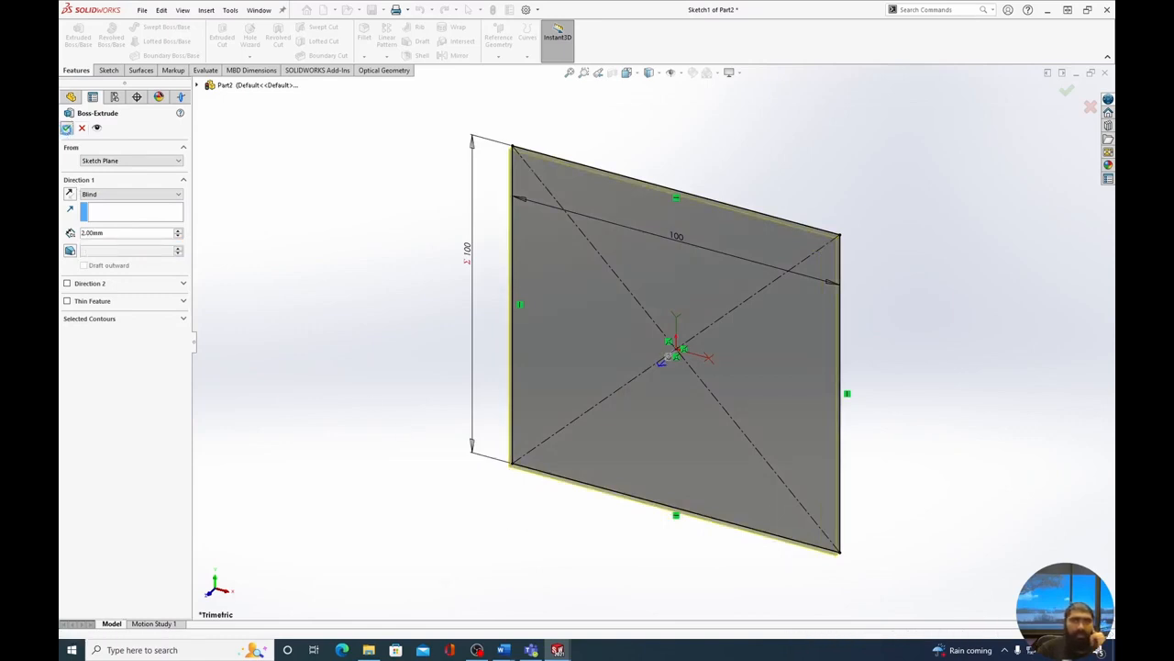
{"action": "left_click", "coordinate": [66, 128]}
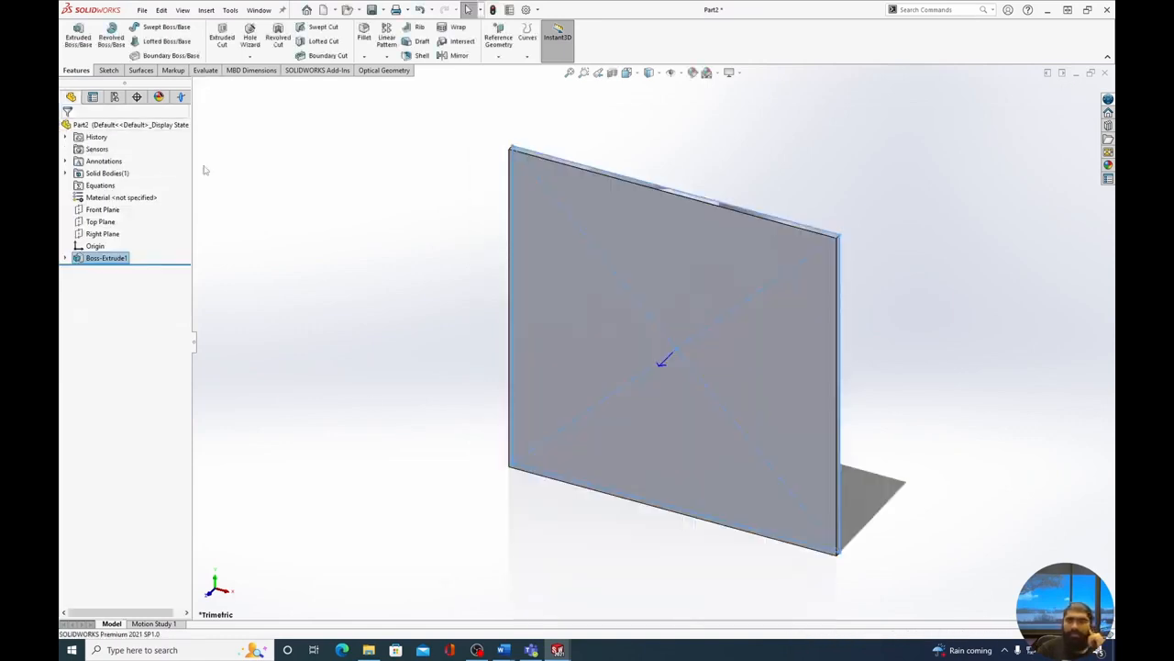
Step: Switch to the revolved reflector part and save it as Parabolaic reflector.SLDPRT in the Practice 1 - Parabola folder, replacing the existing file
{"action": "left_click", "coordinate": [1077, 73]}
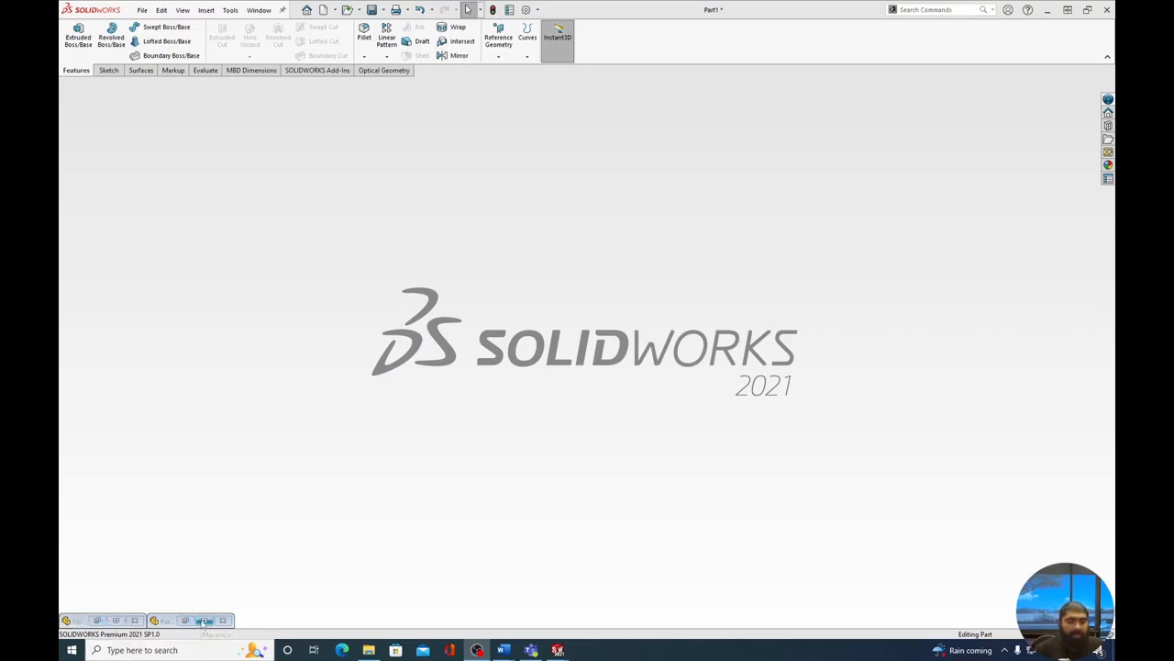
{"action": "left_click", "coordinate": [115, 621]}
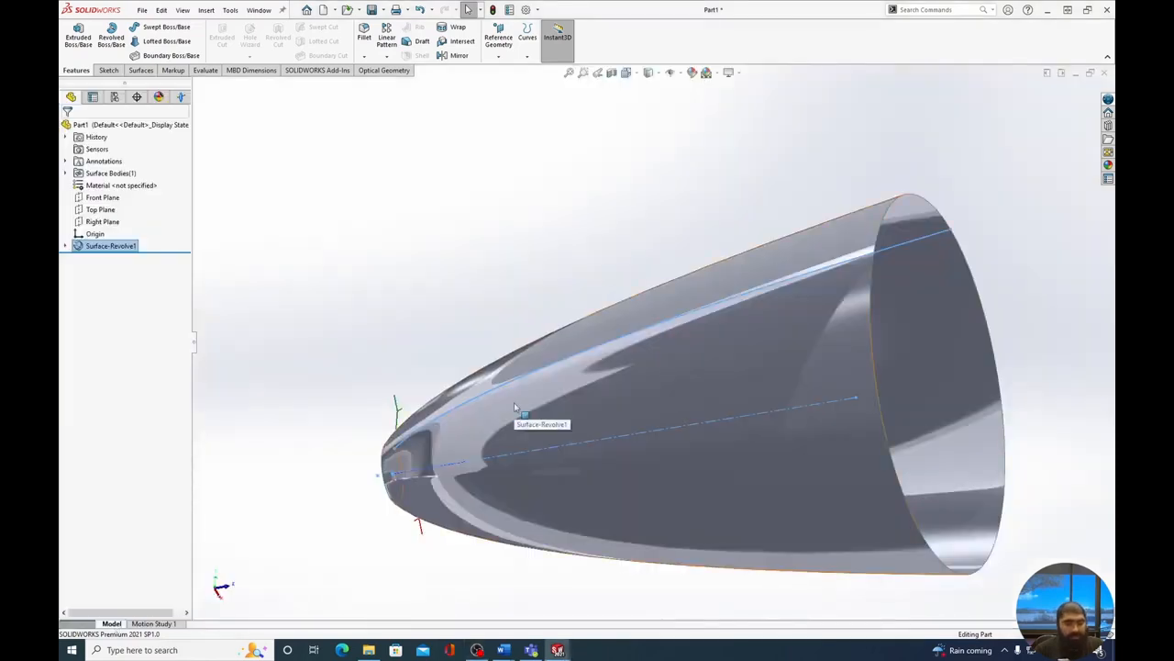
{"action": "key", "text": "ctrl+s"}
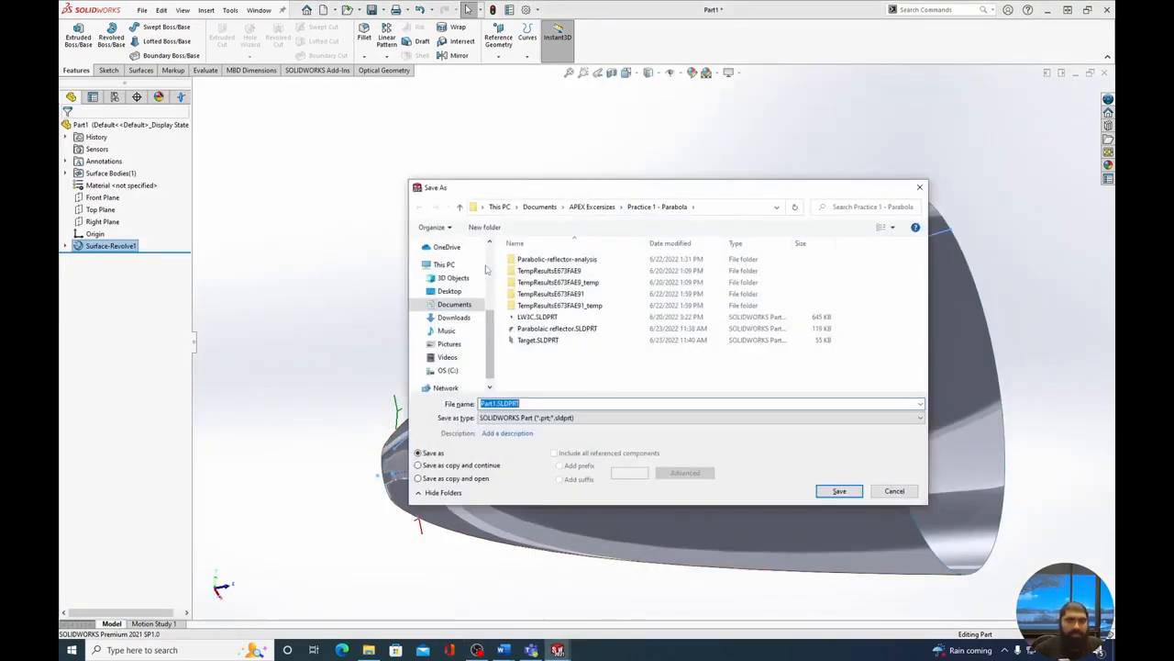
{"action": "left_click", "coordinate": [569, 330]}
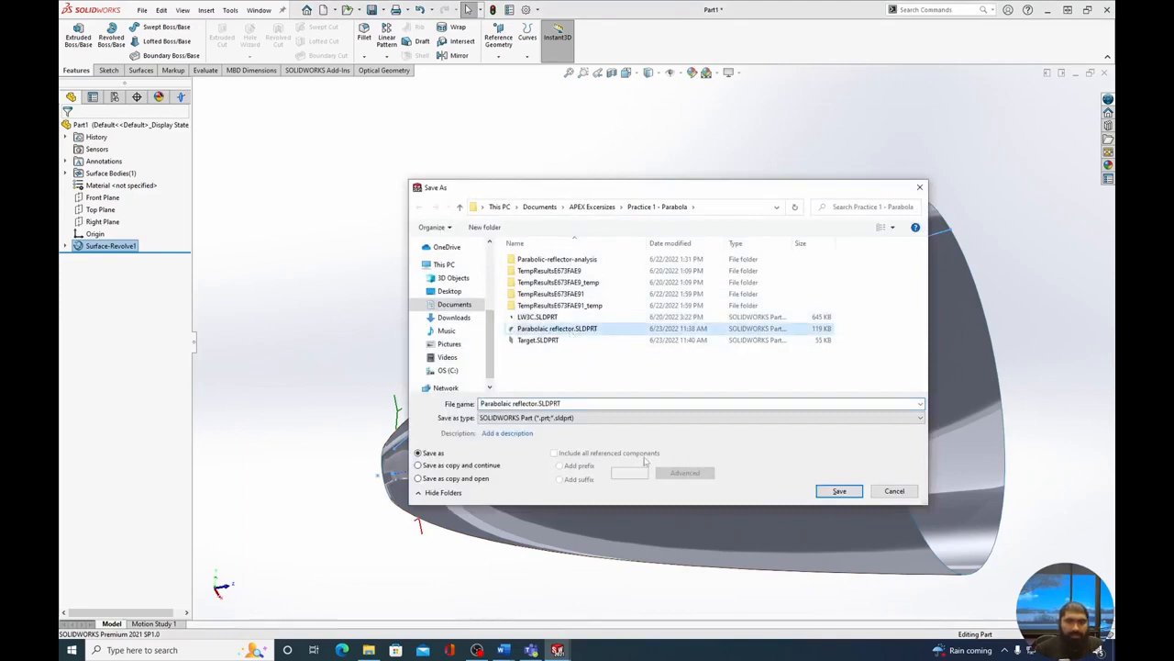
{"action": "left_click", "coordinate": [840, 492]}
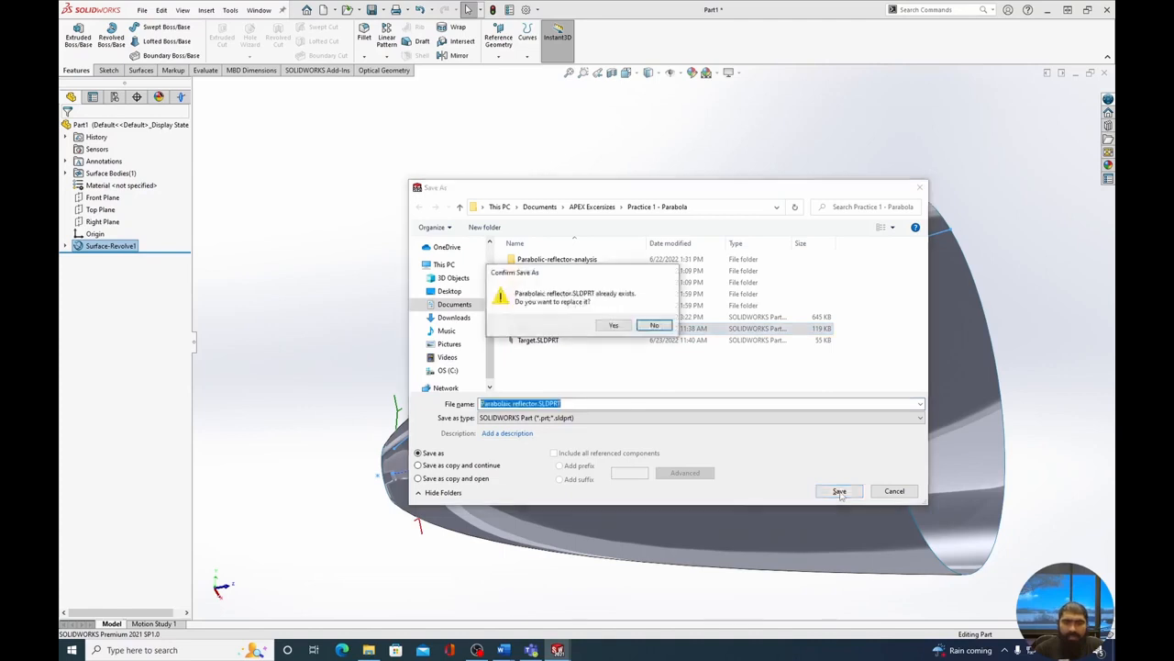
{"action": "left_click", "coordinate": [614, 325]}
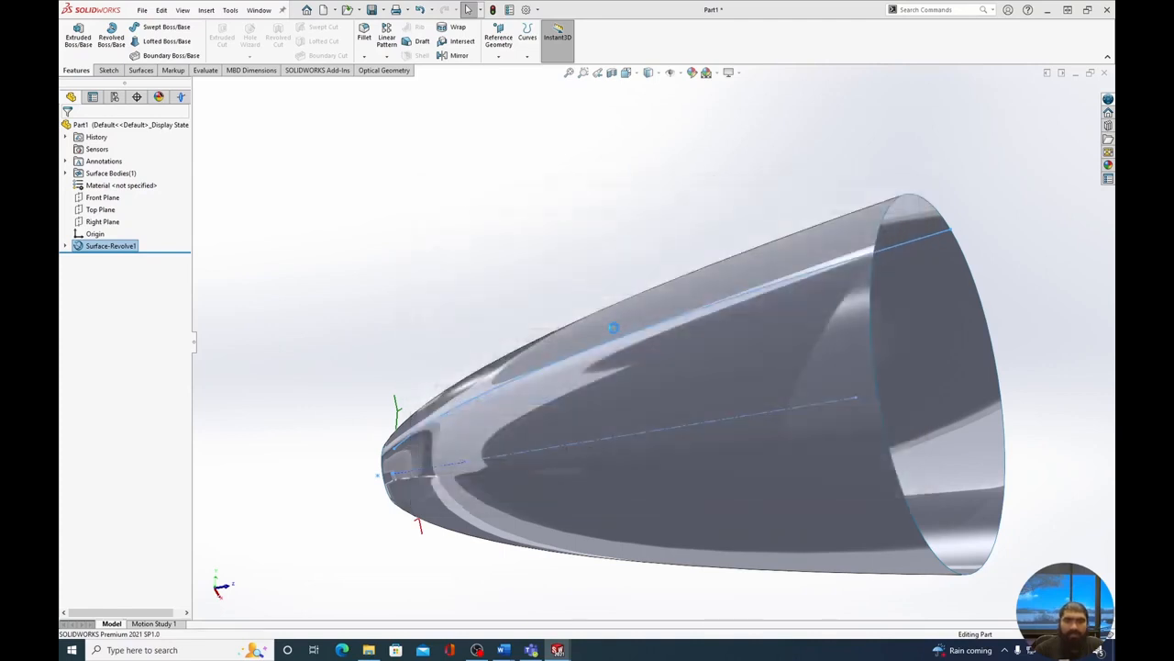
Step: Switch to the square plate part and save it as Target.SLDPRT in the Practice 1 - Parabola folder, replacing the existing file
{"action": "left_click", "coordinate": [1077, 77]}
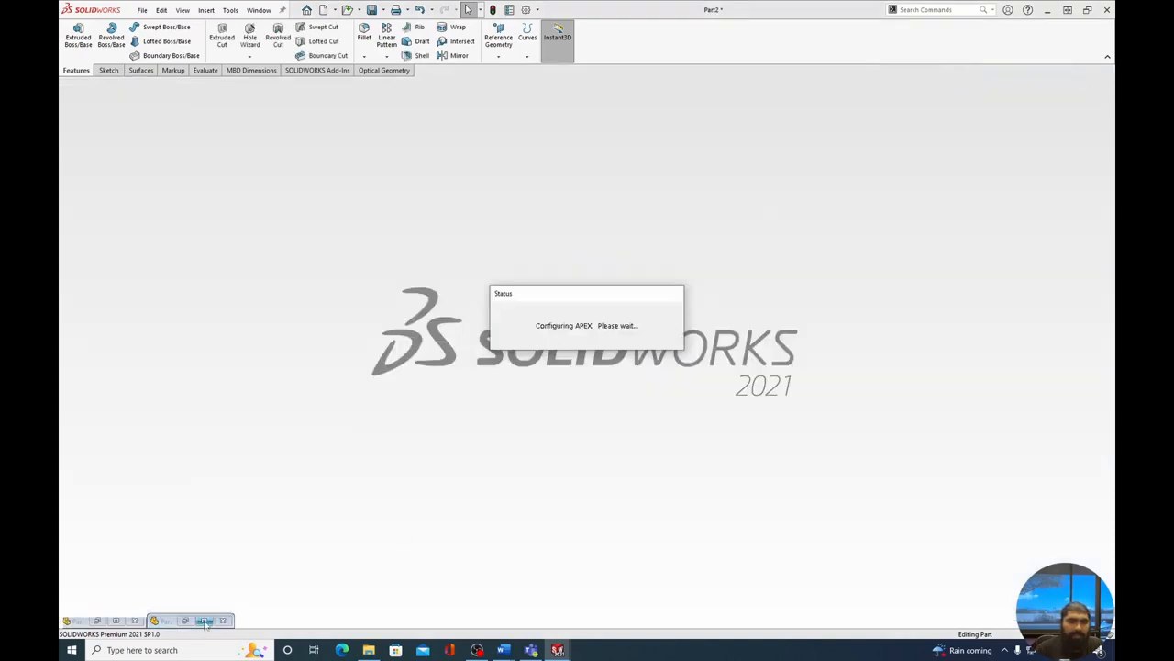
{"action": "left_click", "coordinate": [204, 620]}
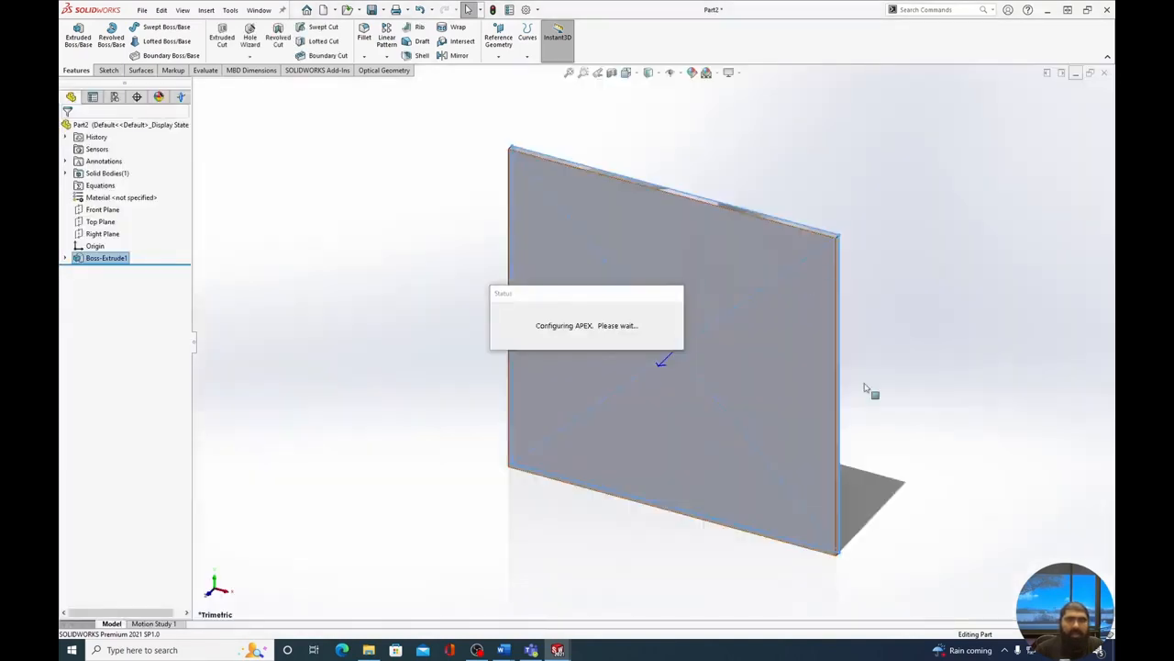
{"action": "middle_click_drag", "start_coordinate": [900, 336], "coordinate": [798, 338]}
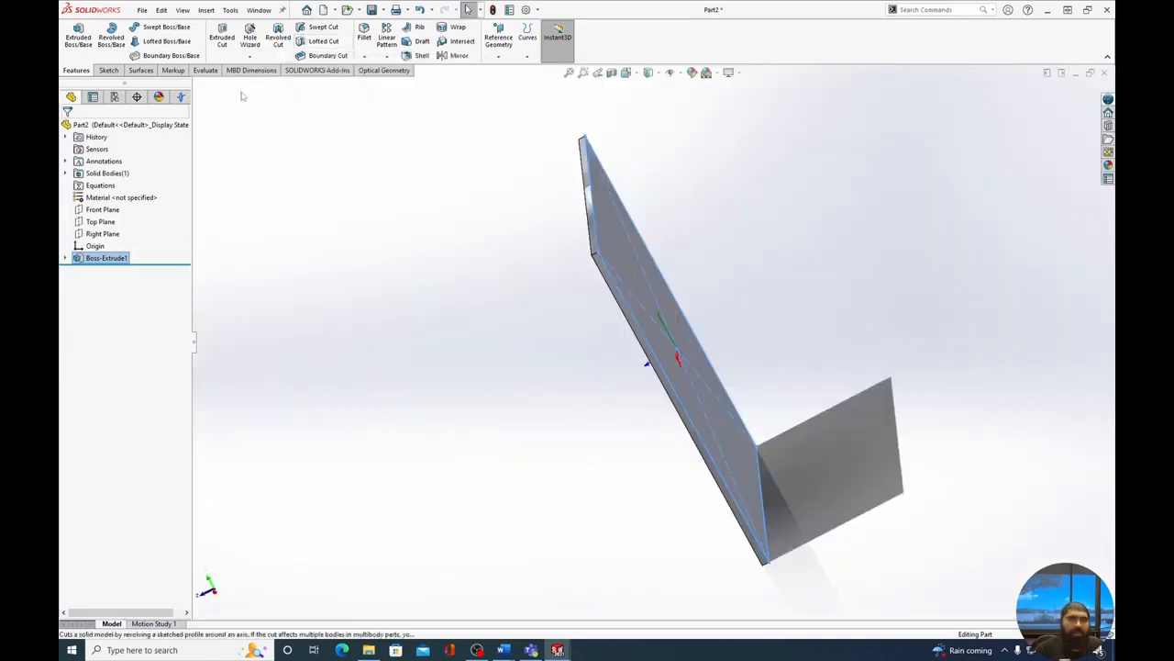
{"action": "key", "text": "ctrl+s"}
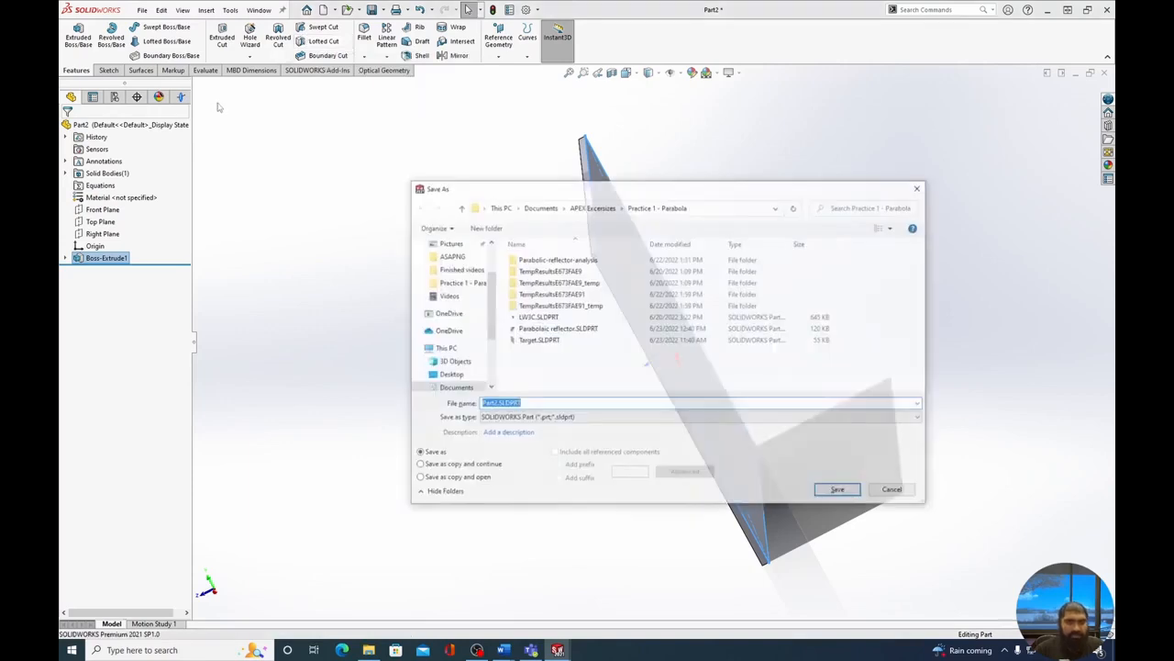
{"action": "left_click", "coordinate": [542, 339]}
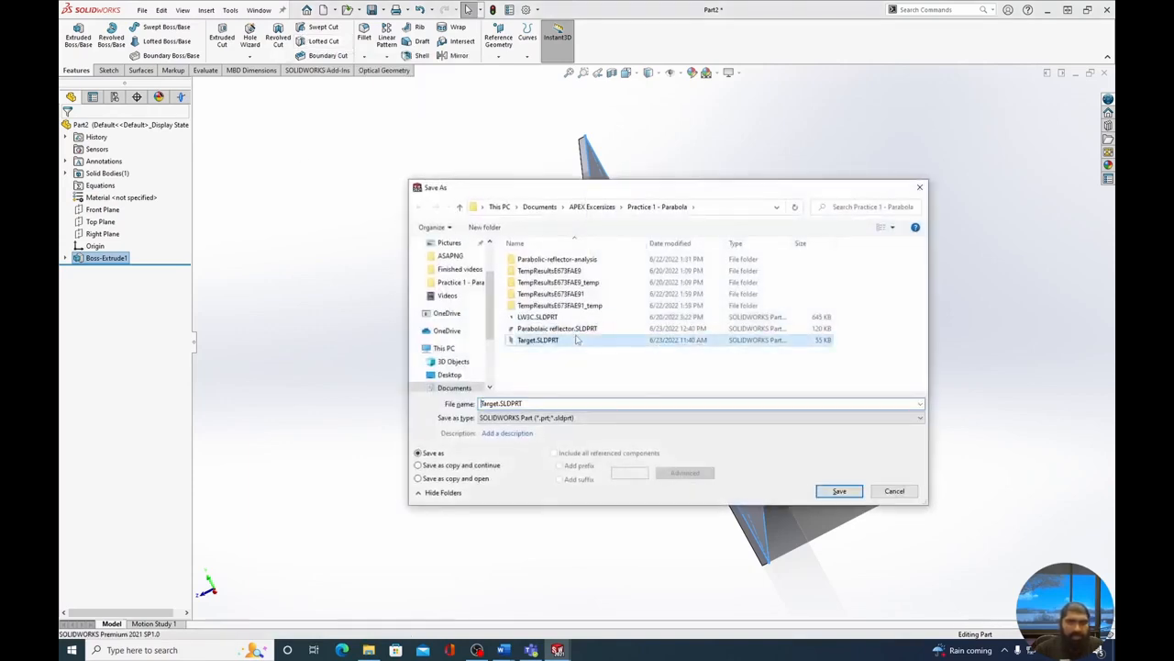
{"action": "left_click", "coordinate": [840, 491]}
{"action": "left_click", "coordinate": [614, 326]}
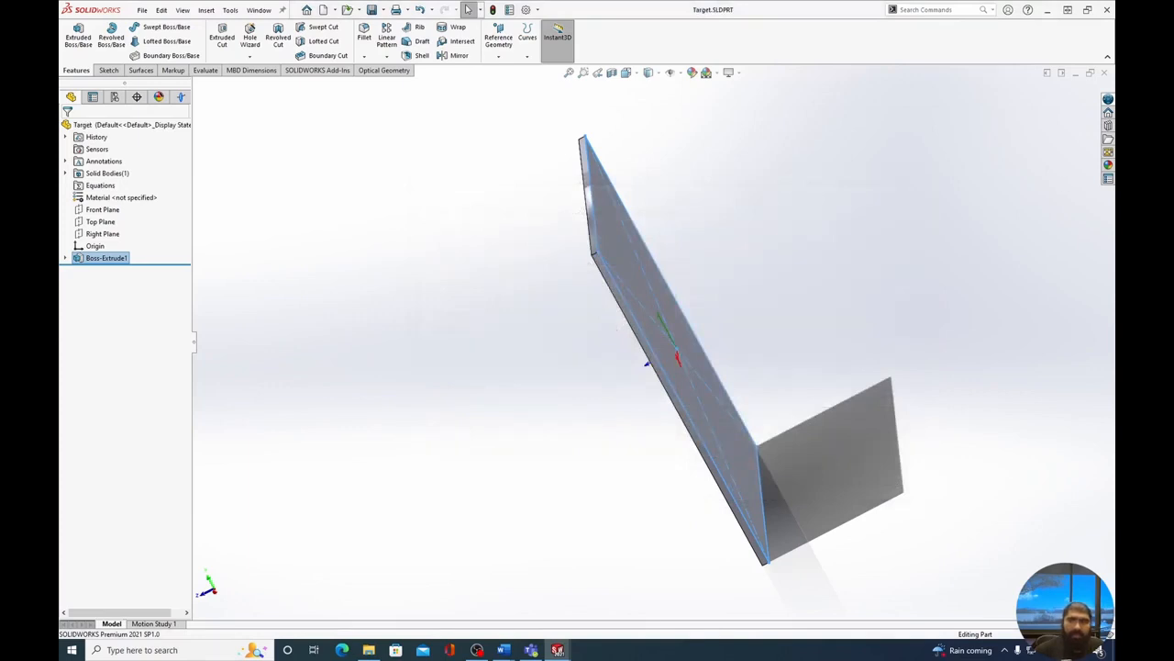
Step: Minimize the Target part and create a new assembly document from the Assem1_mm_ISO template
{"action": "left_click", "coordinate": [1075, 76]}
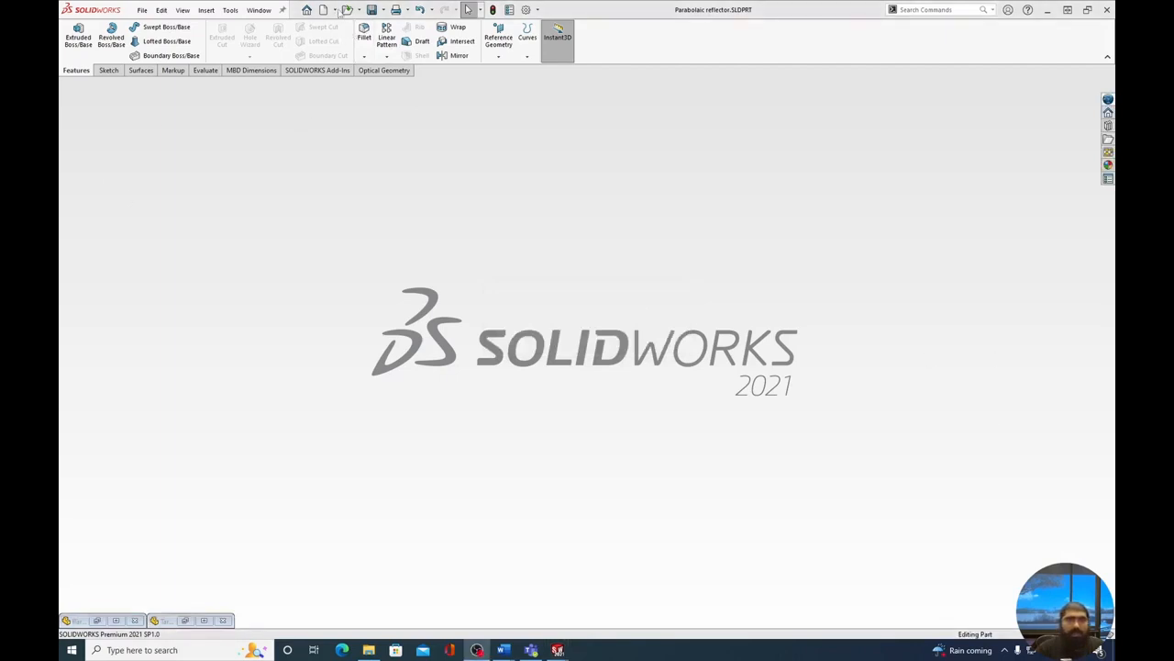
{"action": "left_click", "coordinate": [336, 10]}
{"action": "left_click", "coordinate": [335, 23]}
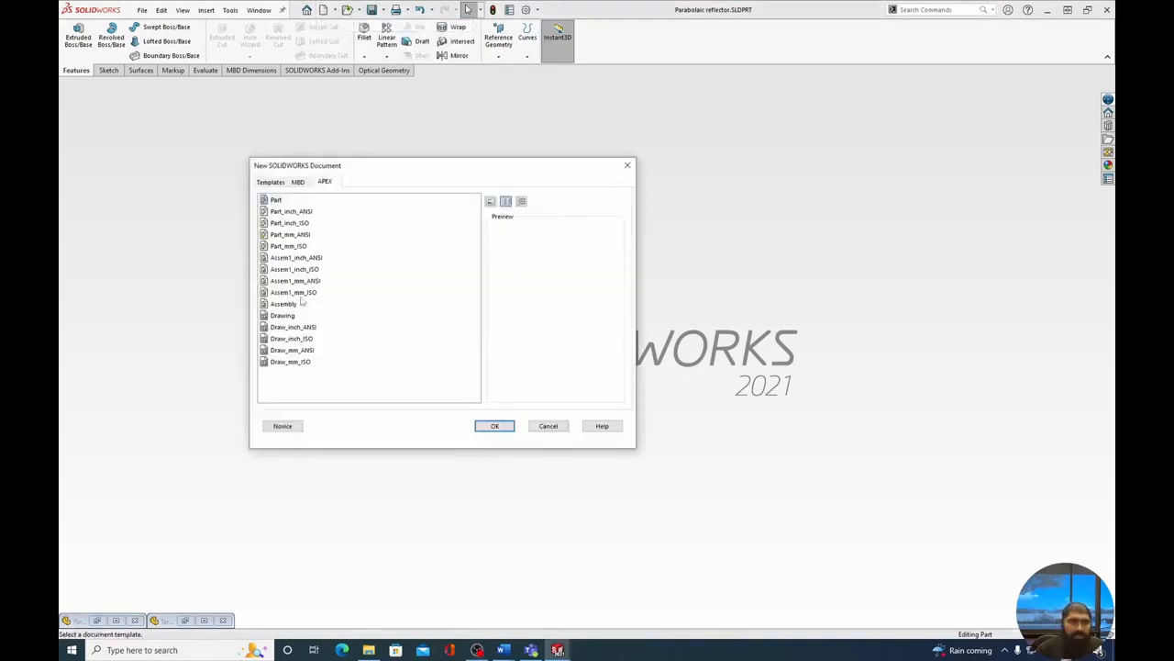
{"action": "left_click", "coordinate": [303, 294]}
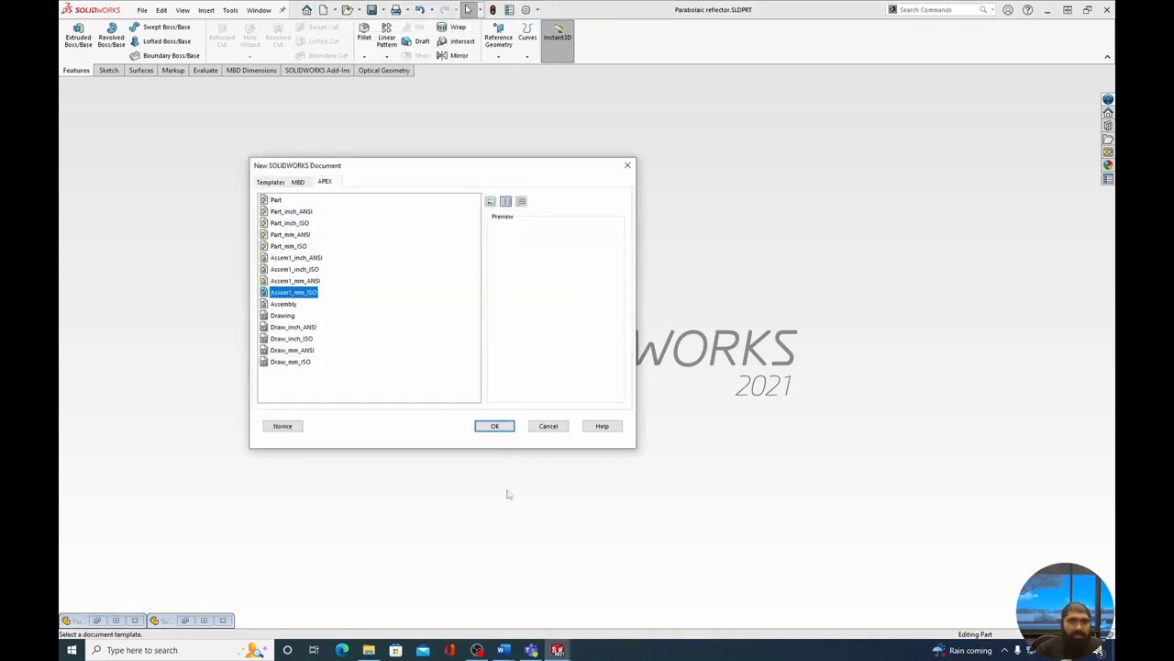
{"action": "left_click", "coordinate": [495, 426]}
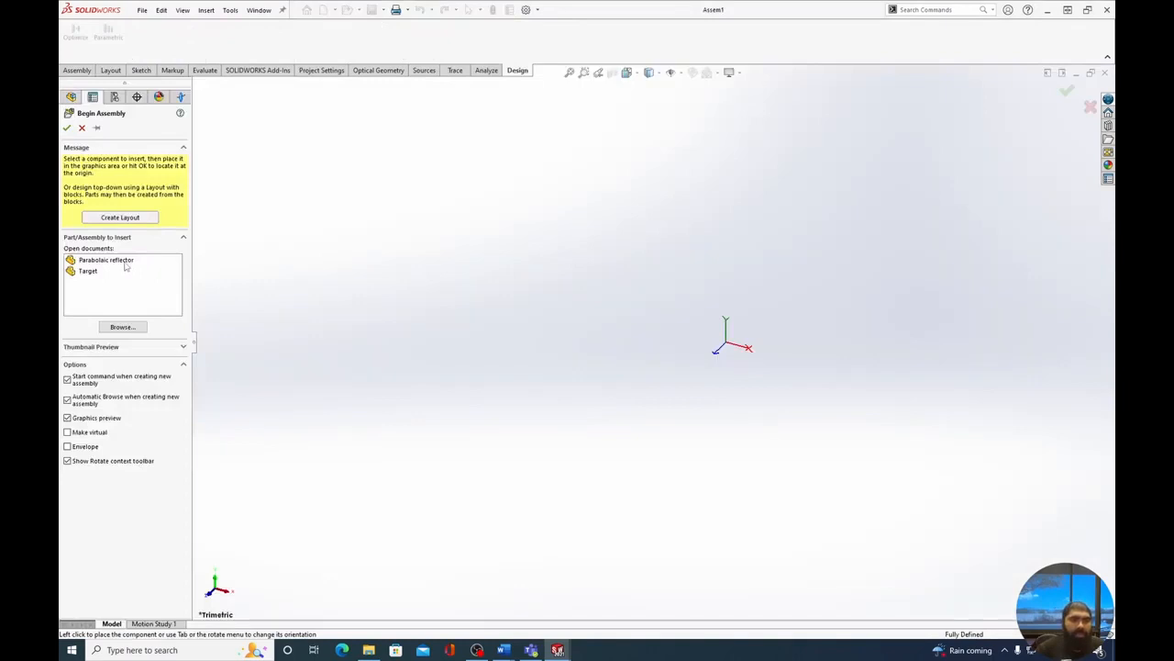
Step: Insert the Parabolaic reflector part at the assembly origin and change the component from fixed to floating
{"action": "left_click", "coordinate": [119, 262]}
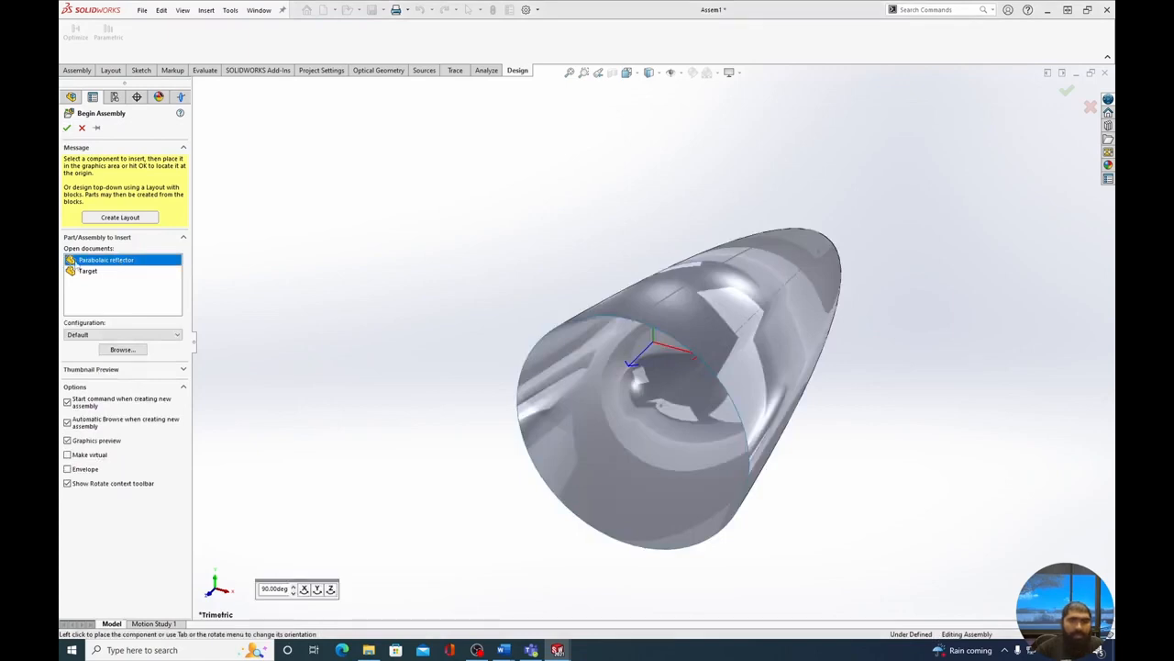
{"action": "left_click", "coordinate": [67, 129]}
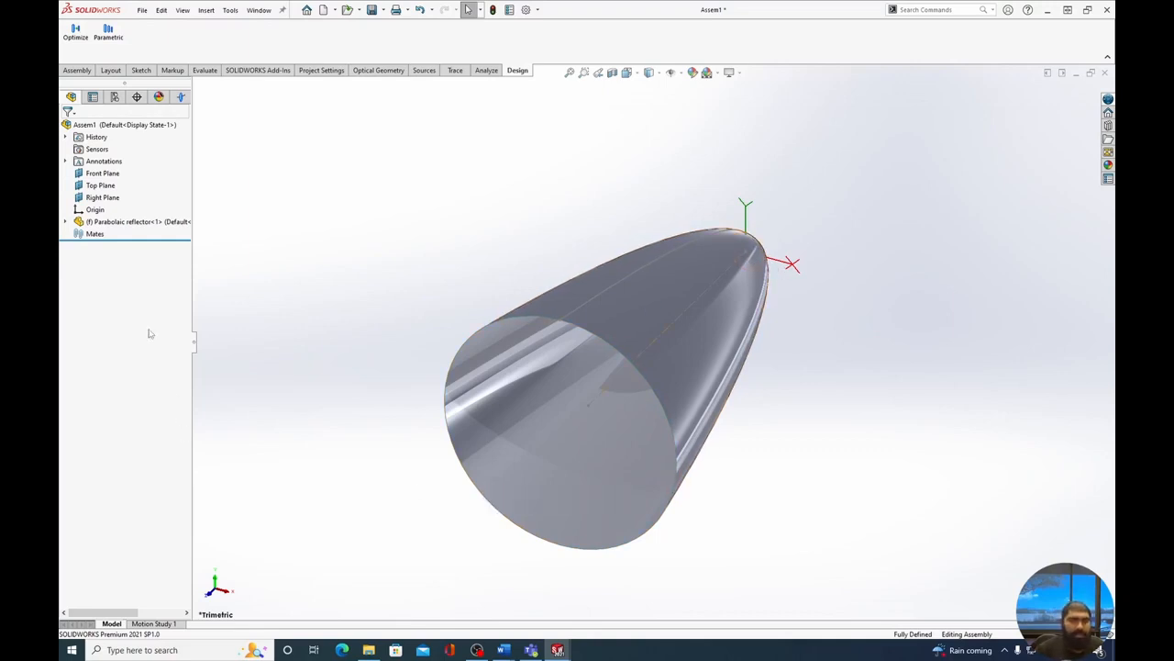
{"action": "right_click", "coordinate": [145, 222]}
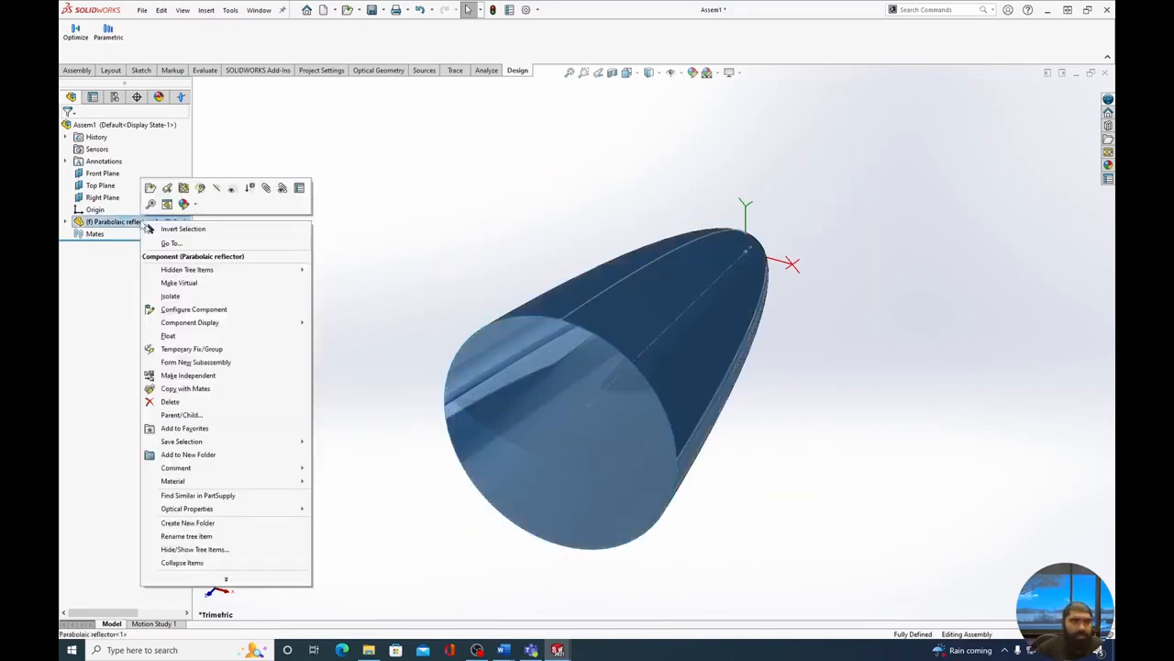
{"action": "left_click", "coordinate": [175, 336]}
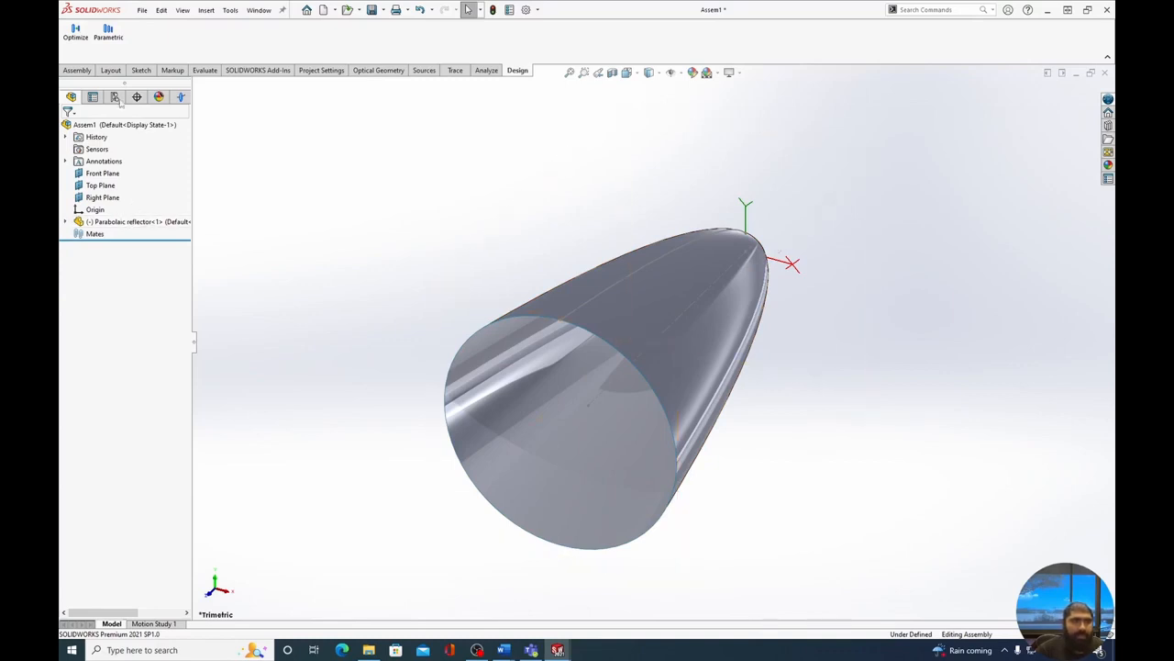
Step: Add a coincident mate between the assembly's Front Plane and the Parabolaic reflector's Front Plane
{"action": "left_click", "coordinate": [74, 70]}
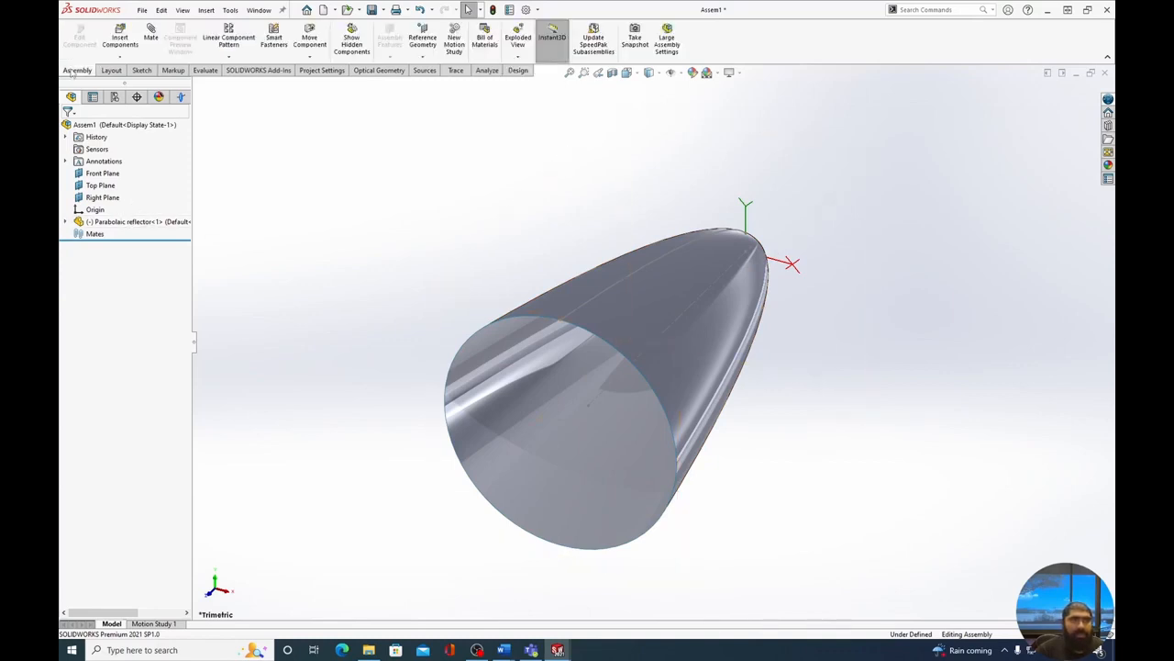
{"action": "left_click", "coordinate": [156, 37]}
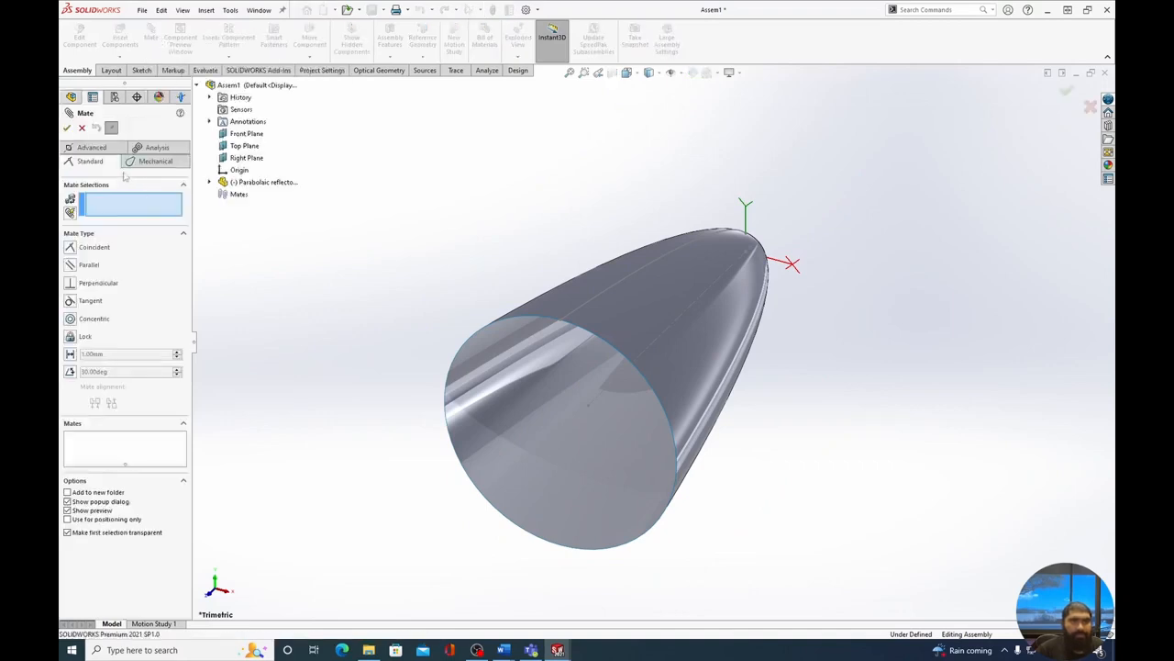
{"action": "left_click", "coordinate": [209, 182]}
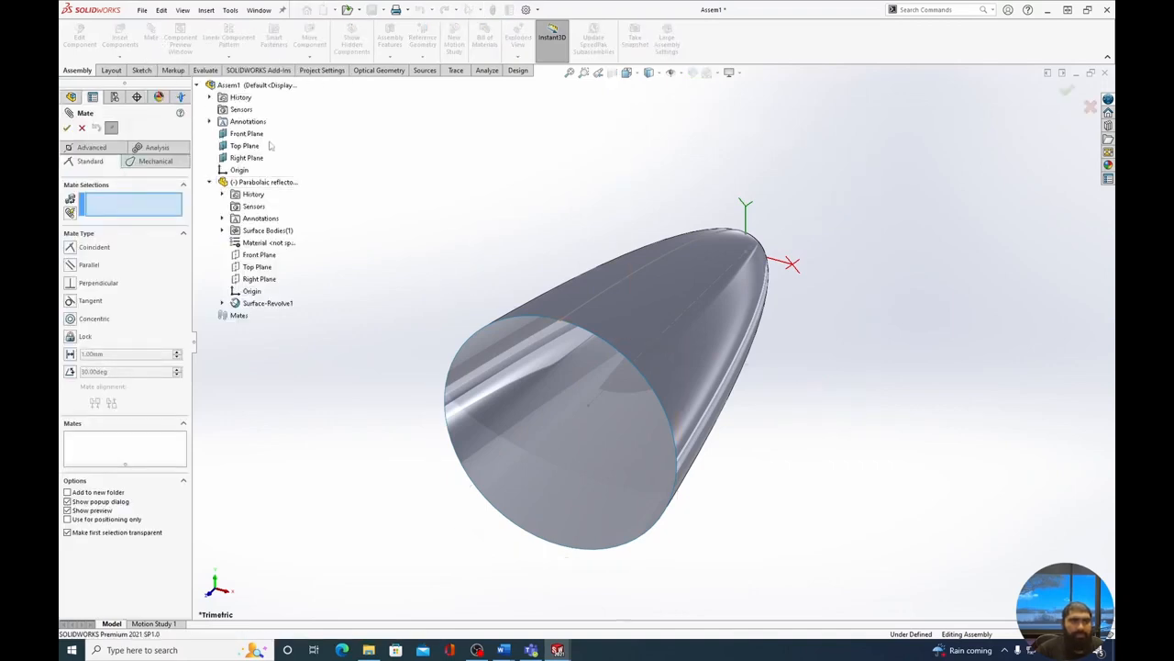
{"action": "left_click", "coordinate": [250, 135]}
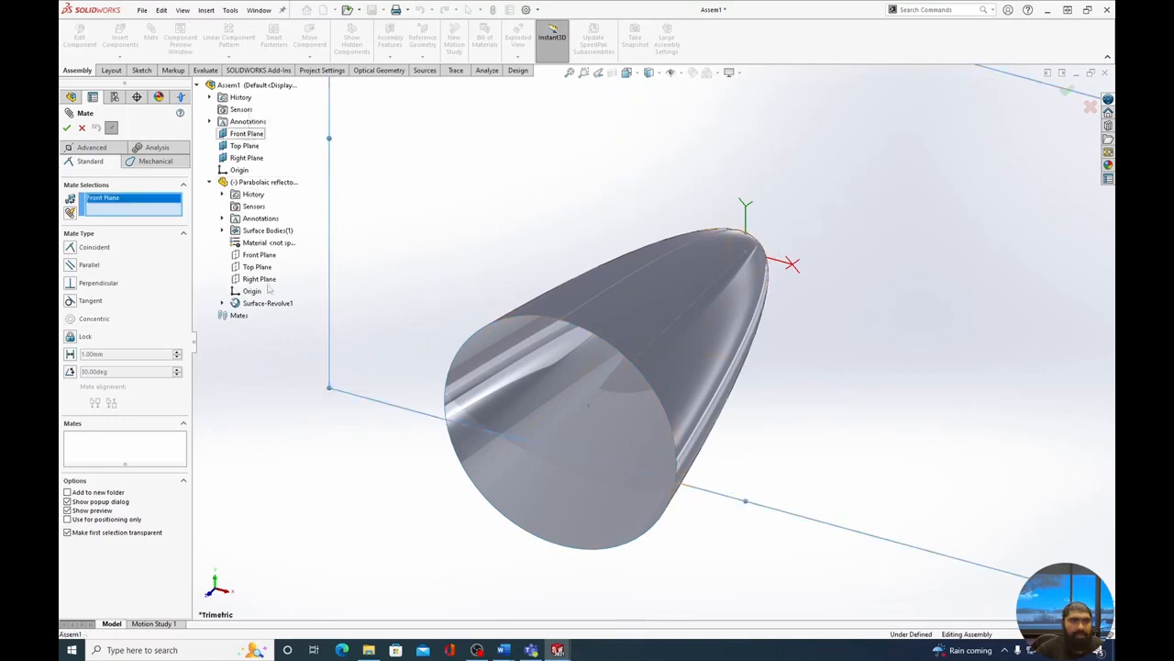
{"action": "left_click", "coordinate": [259, 255]}
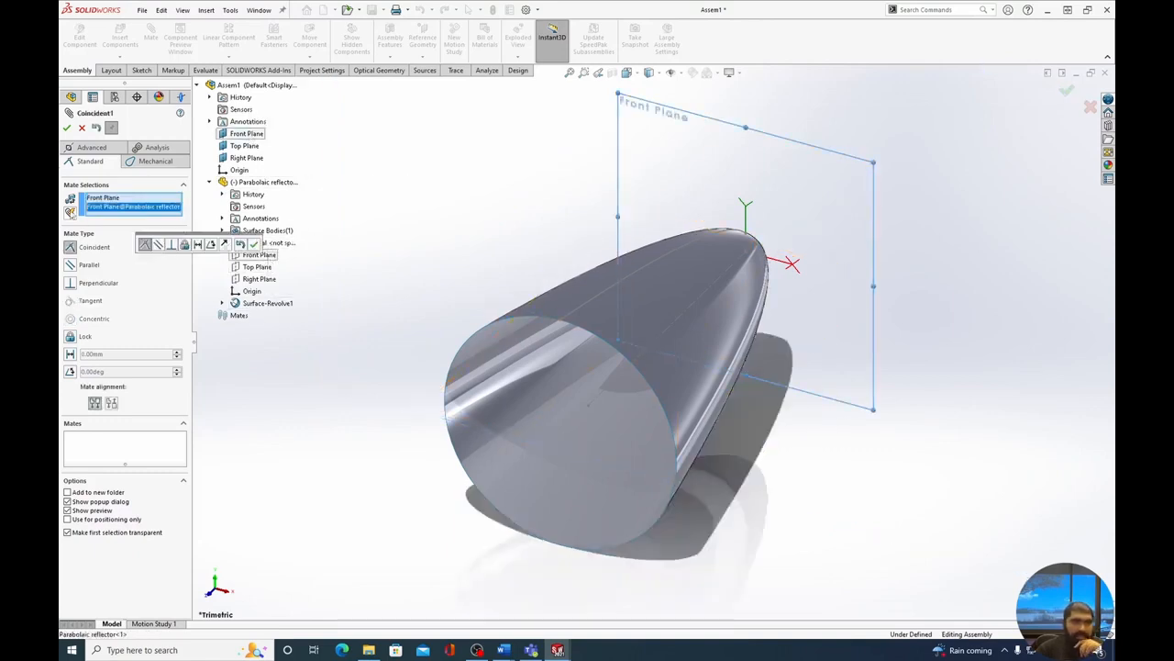
{"action": "left_click", "coordinate": [67, 128]}
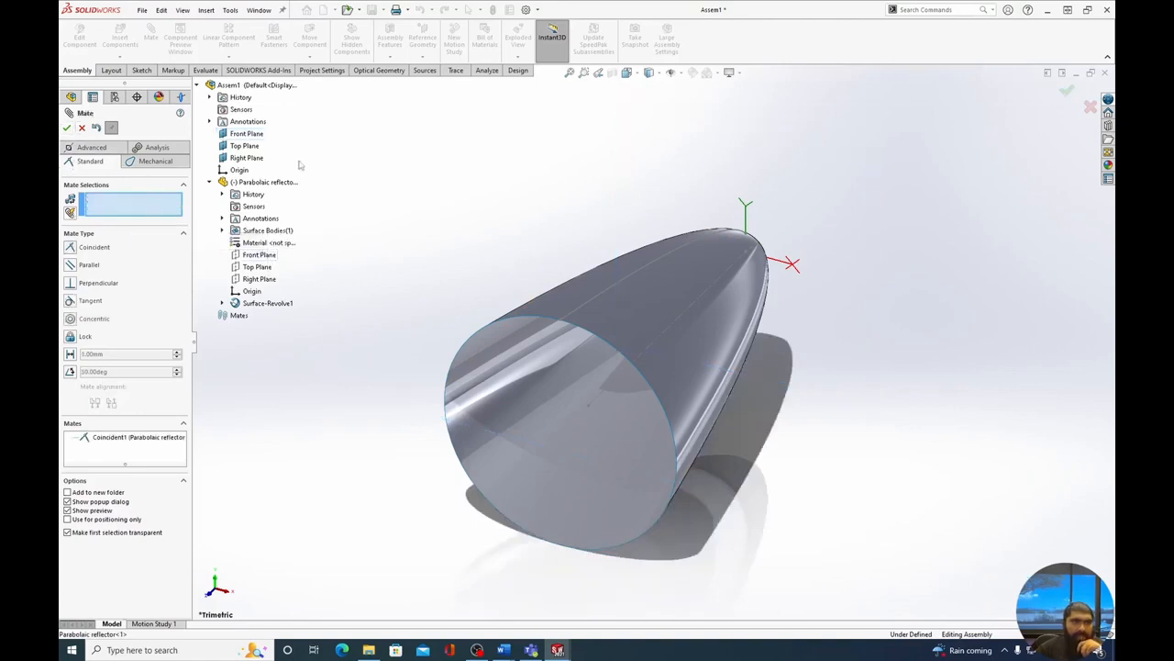
Step: Mate the reflector's Top Plane and Right Plane coincident with the matching assembly planes, and finish mating
{"action": "left_click", "coordinate": [255, 146]}
{"action": "left_click", "coordinate": [257, 266]}
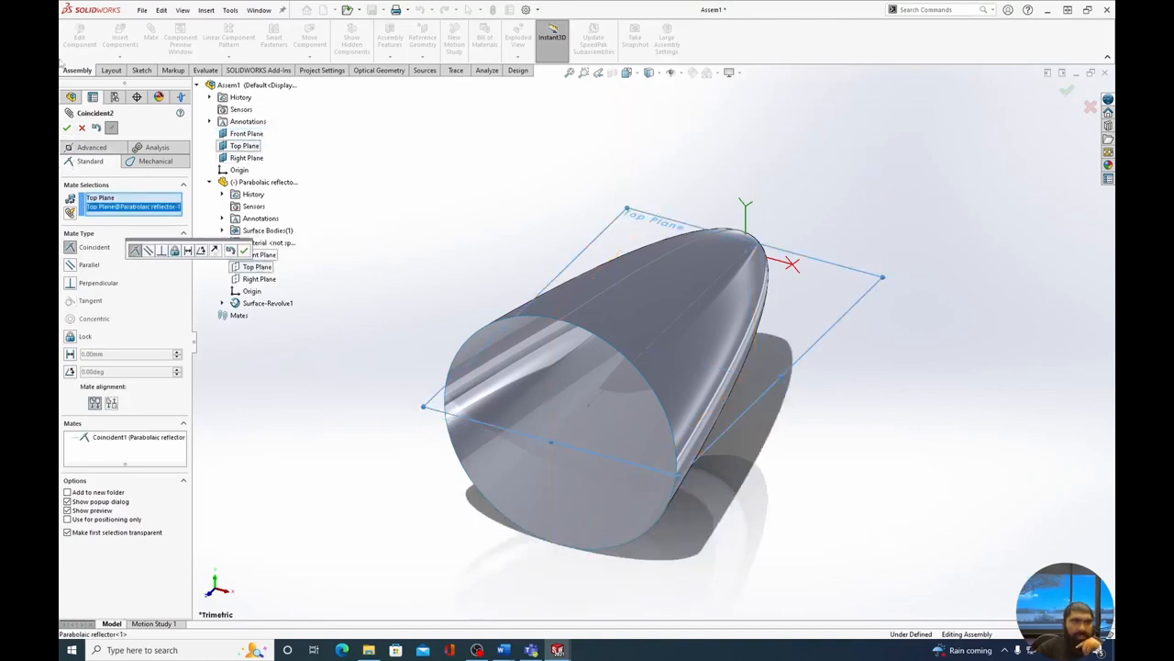
{"action": "left_click", "coordinate": [67, 127]}
{"action": "left_click", "coordinate": [245, 157]}
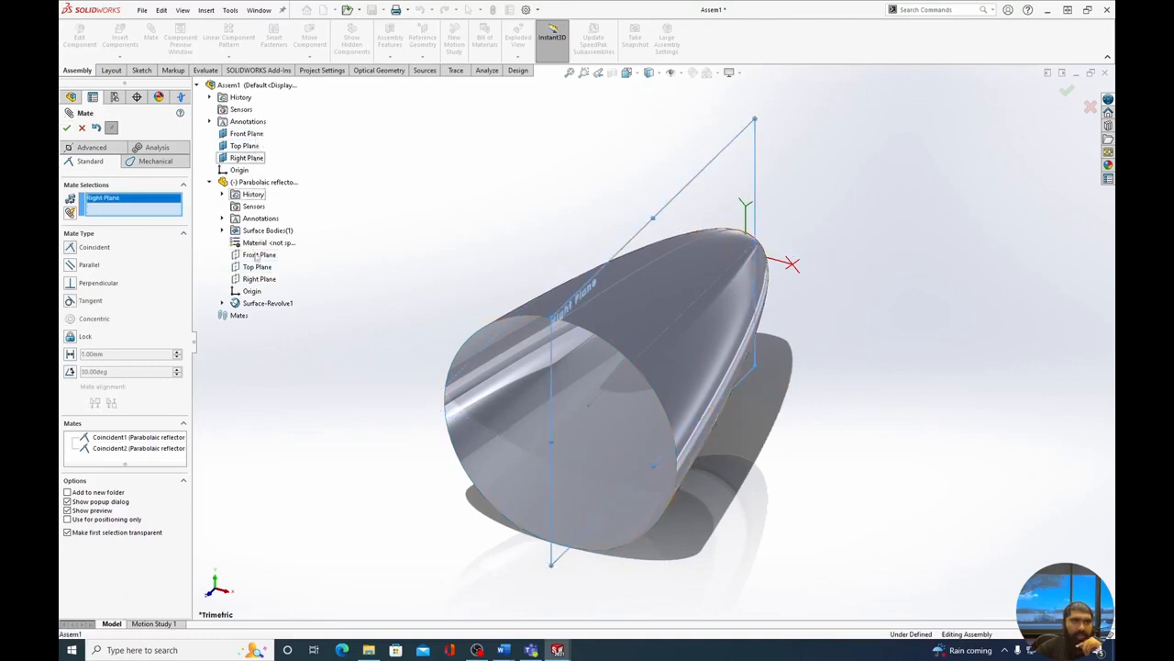
{"action": "left_click", "coordinate": [258, 279]}
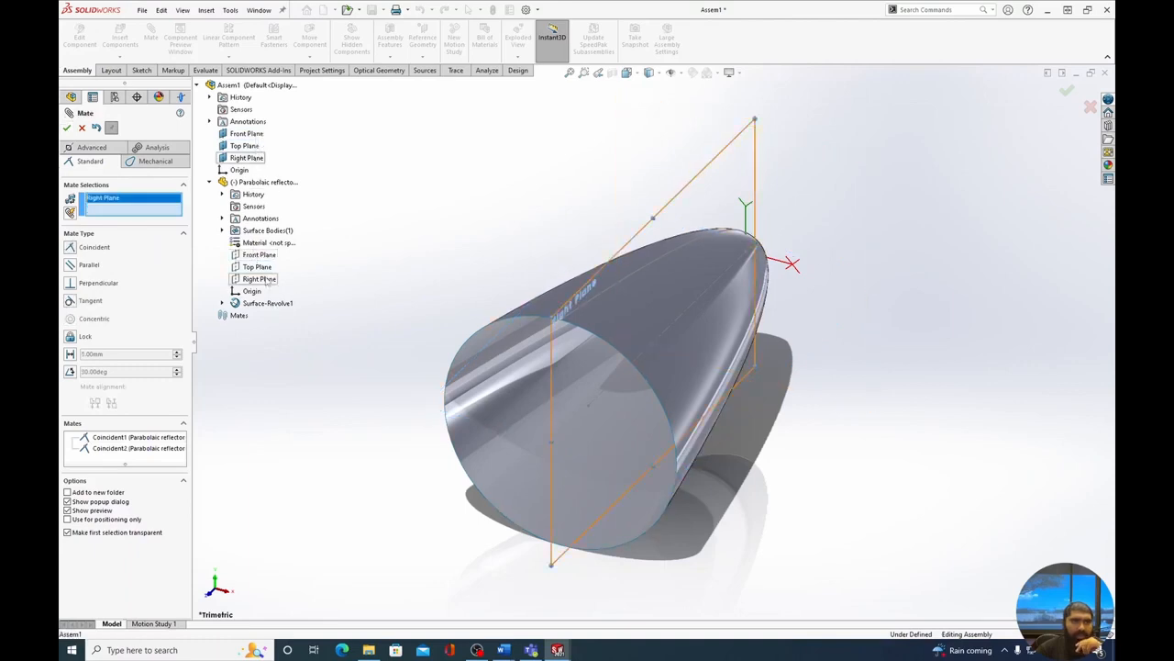
{"action": "left_click", "coordinate": [67, 128]}
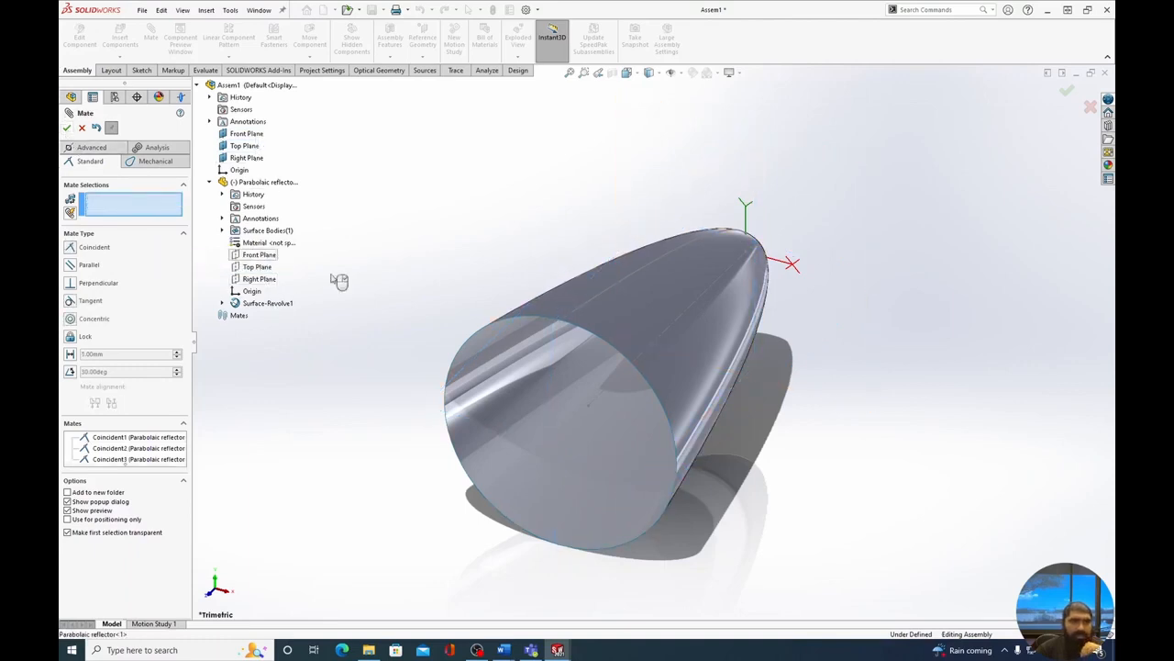
{"action": "left_click", "coordinate": [67, 128]}
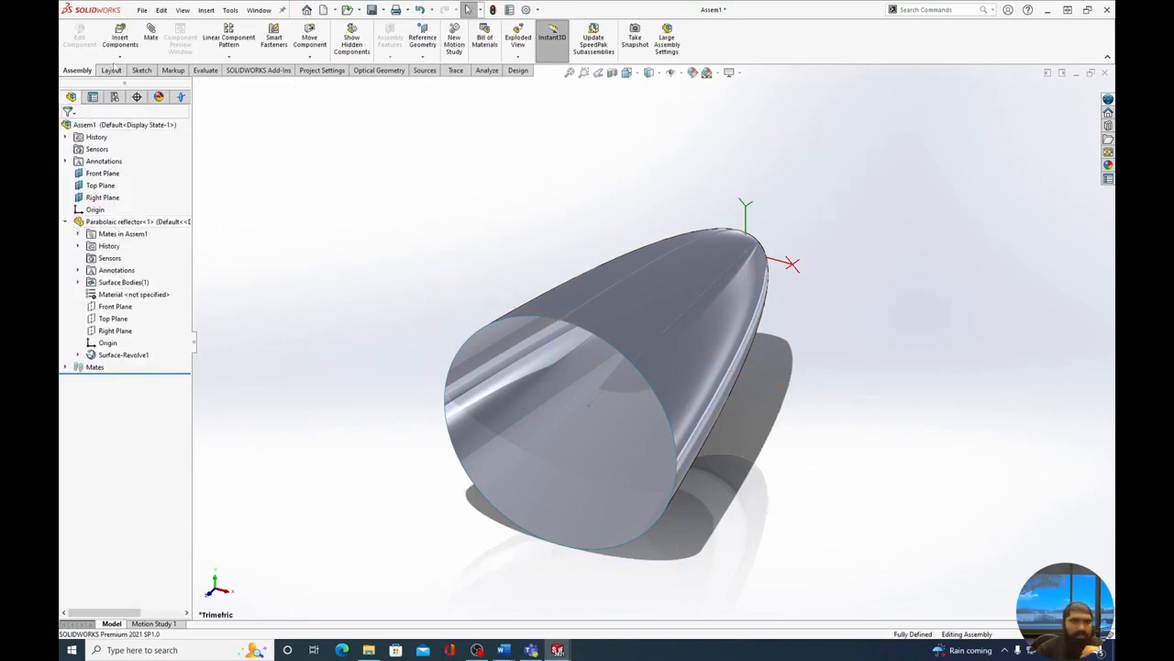
Step: Insert the Target part at the assembly origin and change the component from fixed to floating
{"action": "left_click", "coordinate": [121, 40]}
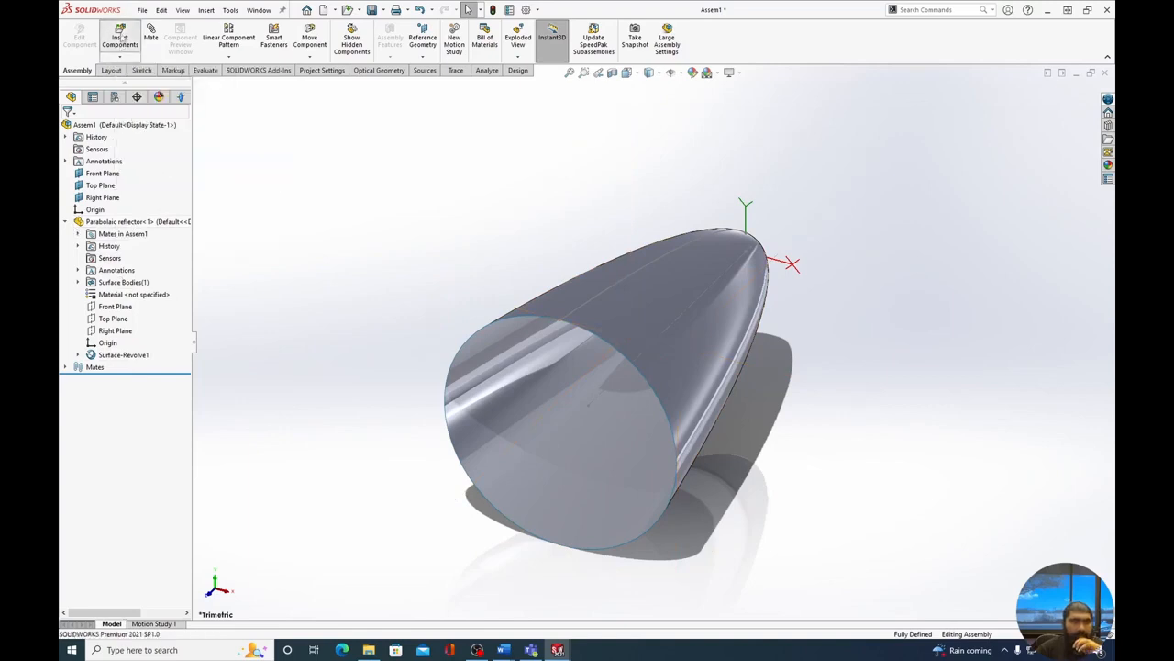
{"action": "left_click", "coordinate": [88, 255]}
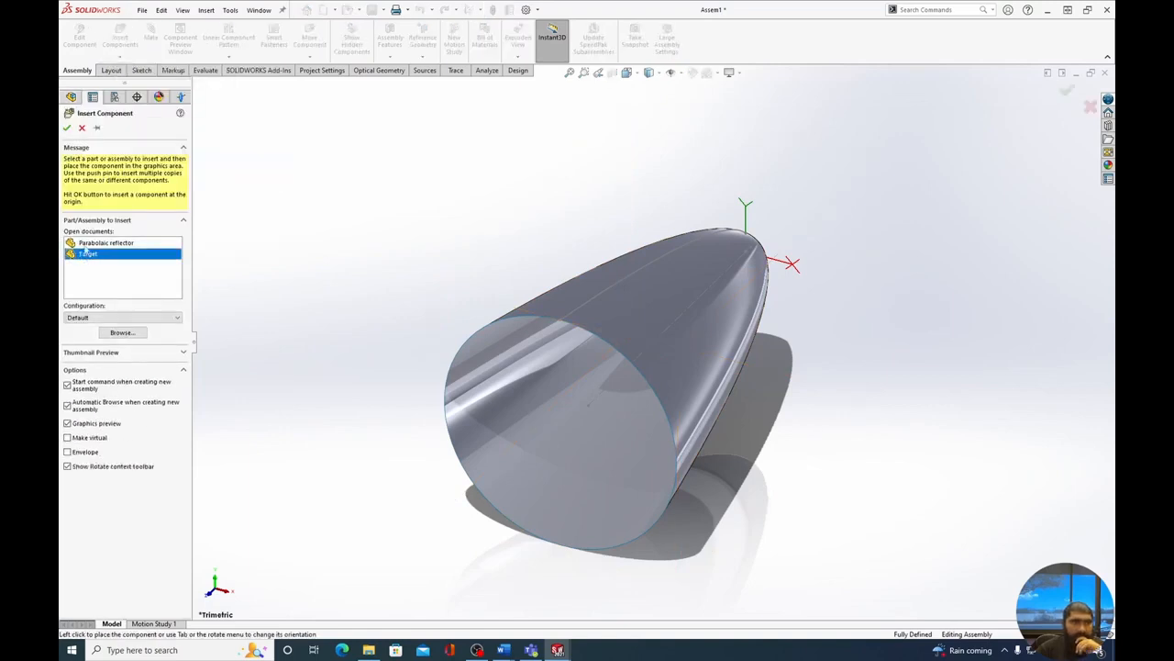
{"action": "left_click", "coordinate": [67, 128]}
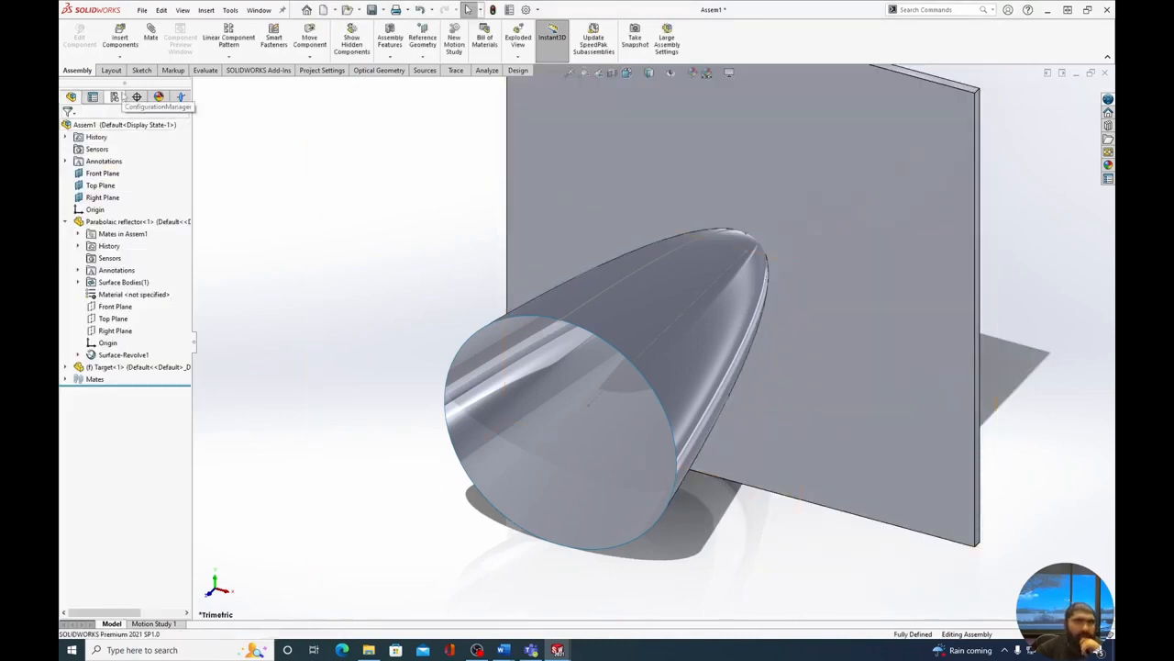
{"action": "left_click", "coordinate": [149, 40]}
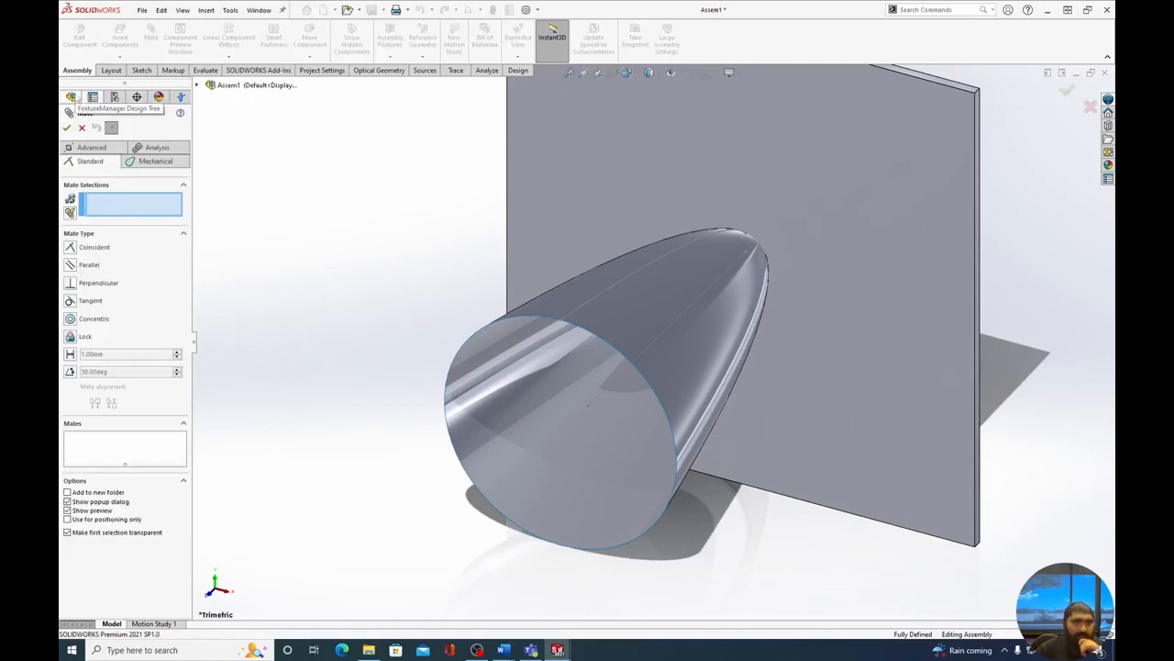
{"action": "left_click", "coordinate": [81, 127]}
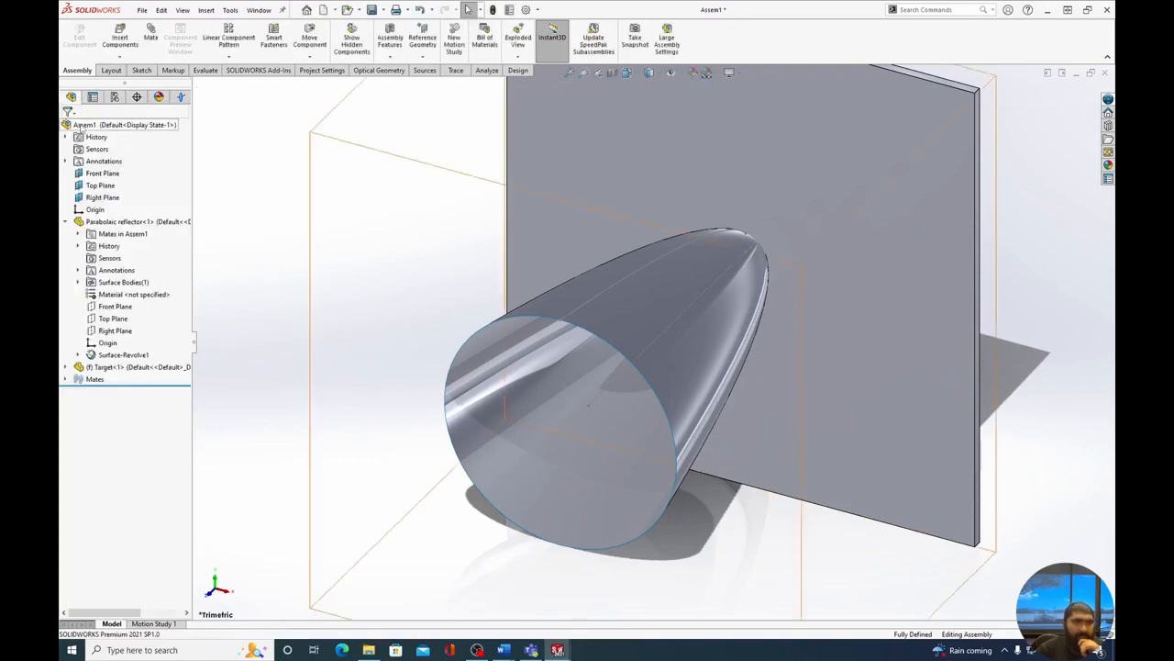
{"action": "right_click", "coordinate": [117, 370]}
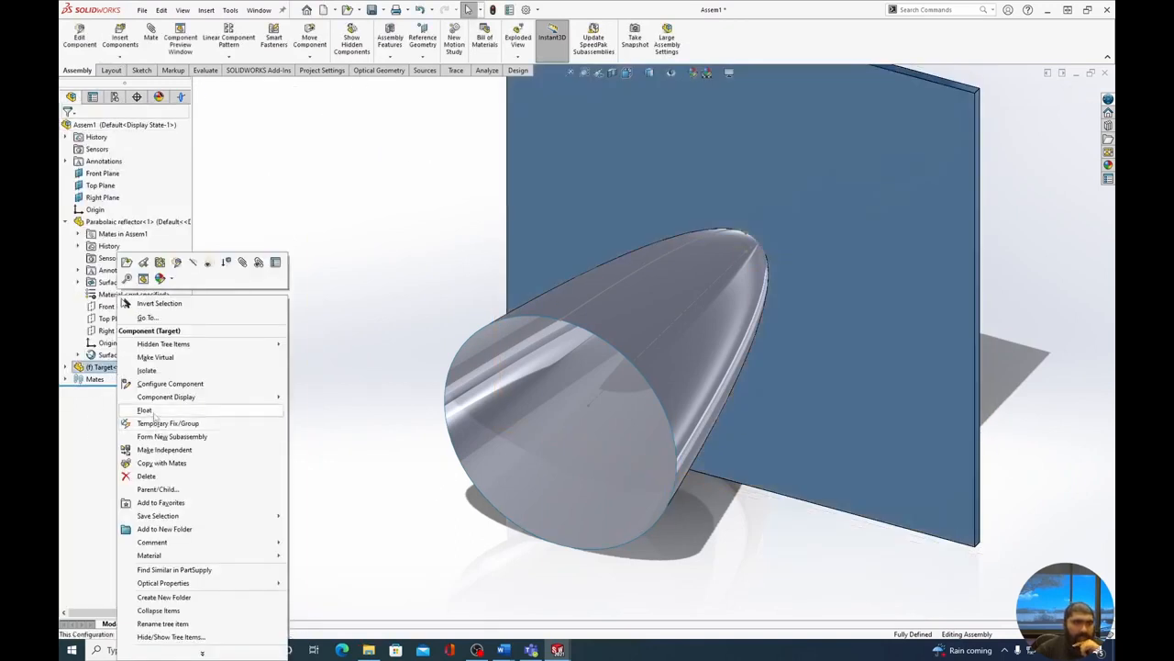
{"action": "left_click", "coordinate": [154, 418]}
{"action": "left_click", "coordinate": [158, 417]}
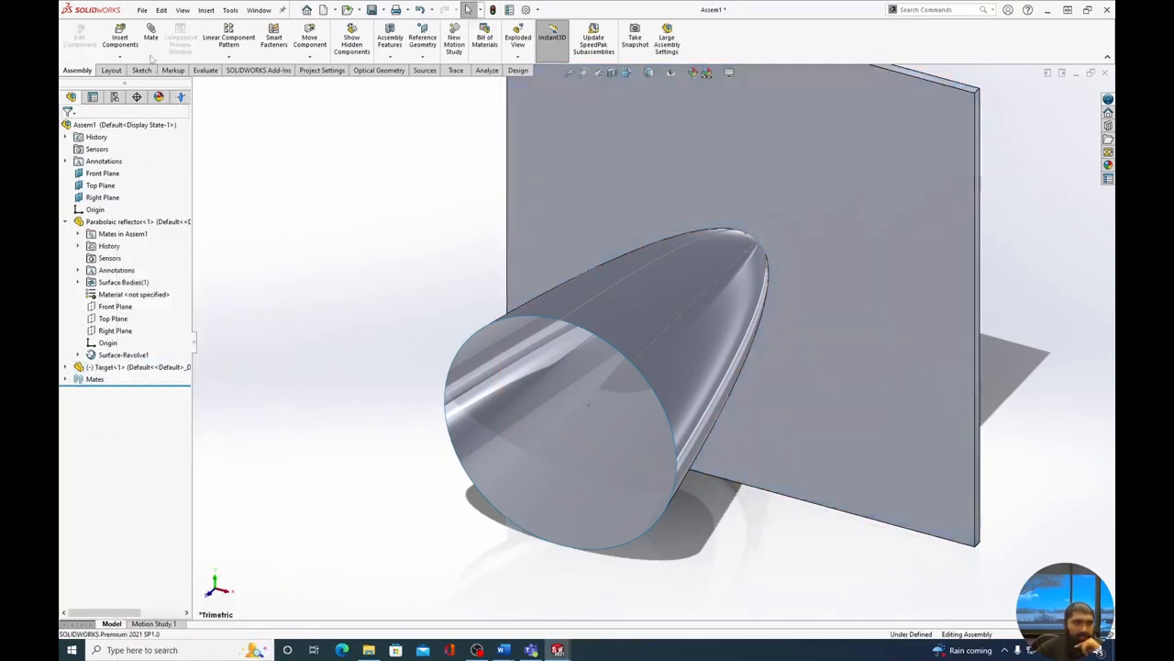
Step: Start a new mate and expand the assembly and the Target component to expose their reference planes
{"action": "left_click", "coordinate": [151, 39]}
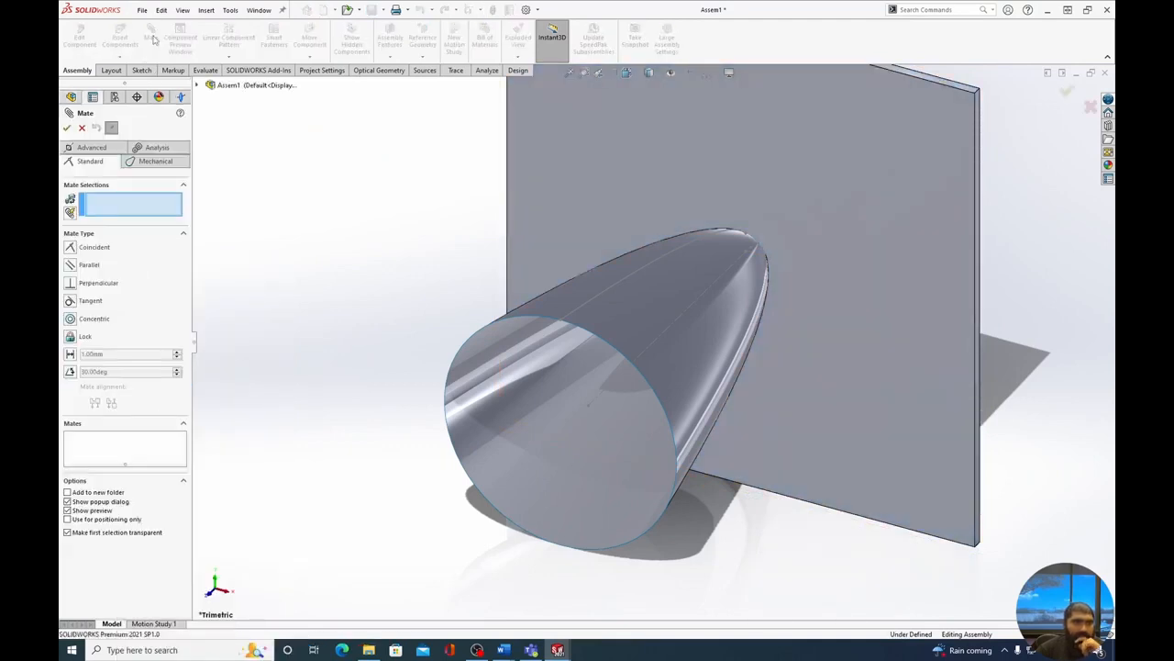
{"action": "left_click", "coordinate": [196, 85]}
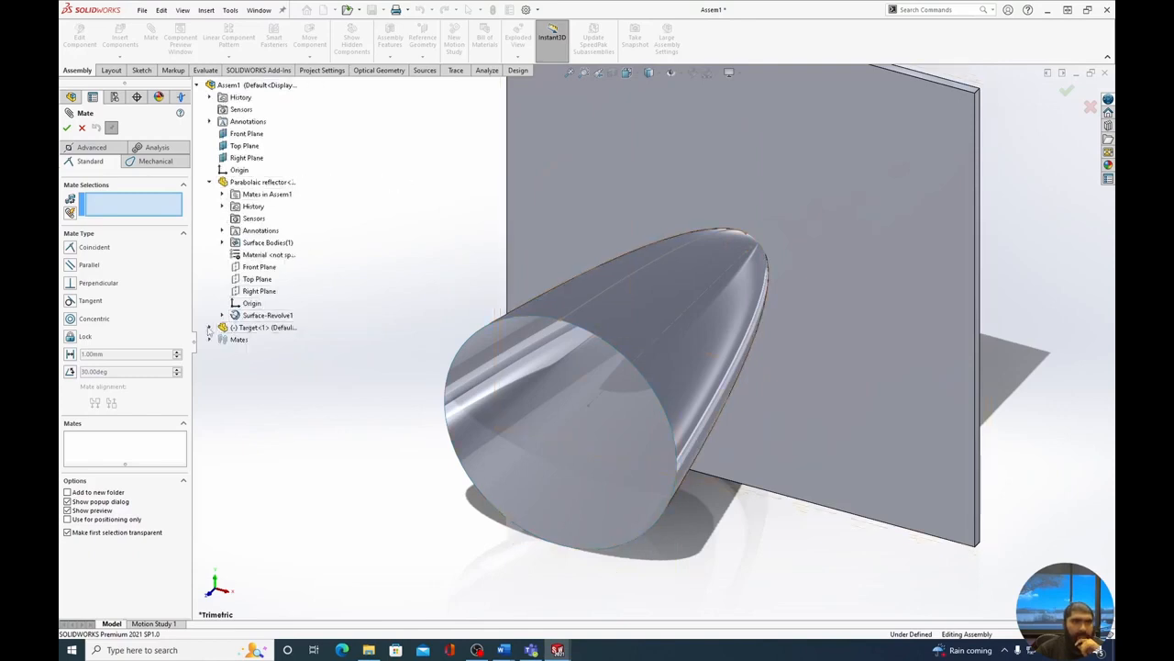
{"action": "left_click", "coordinate": [209, 328]}
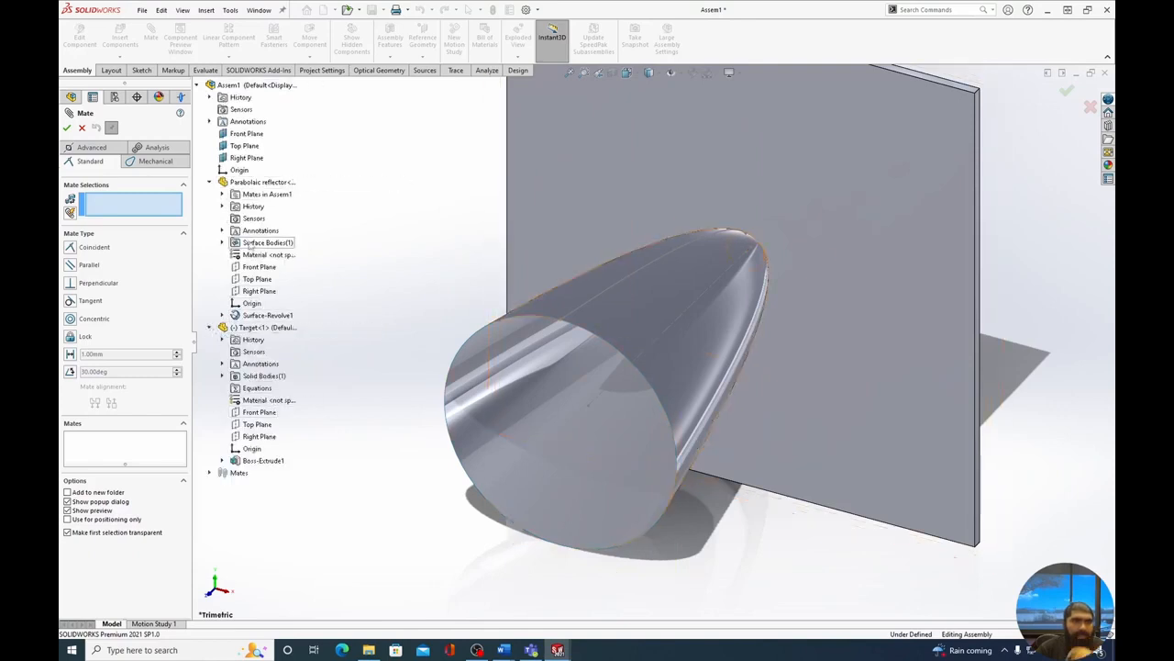
{"action": "left_click", "coordinate": [258, 266]}
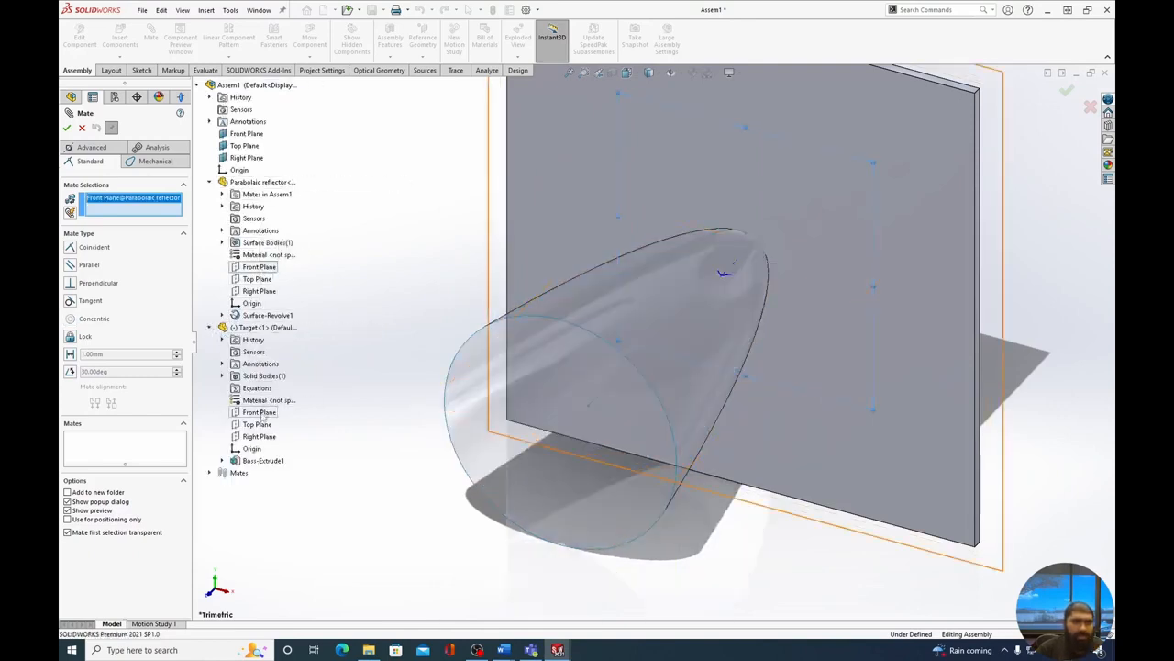
{"action": "left_click", "coordinate": [260, 412]}
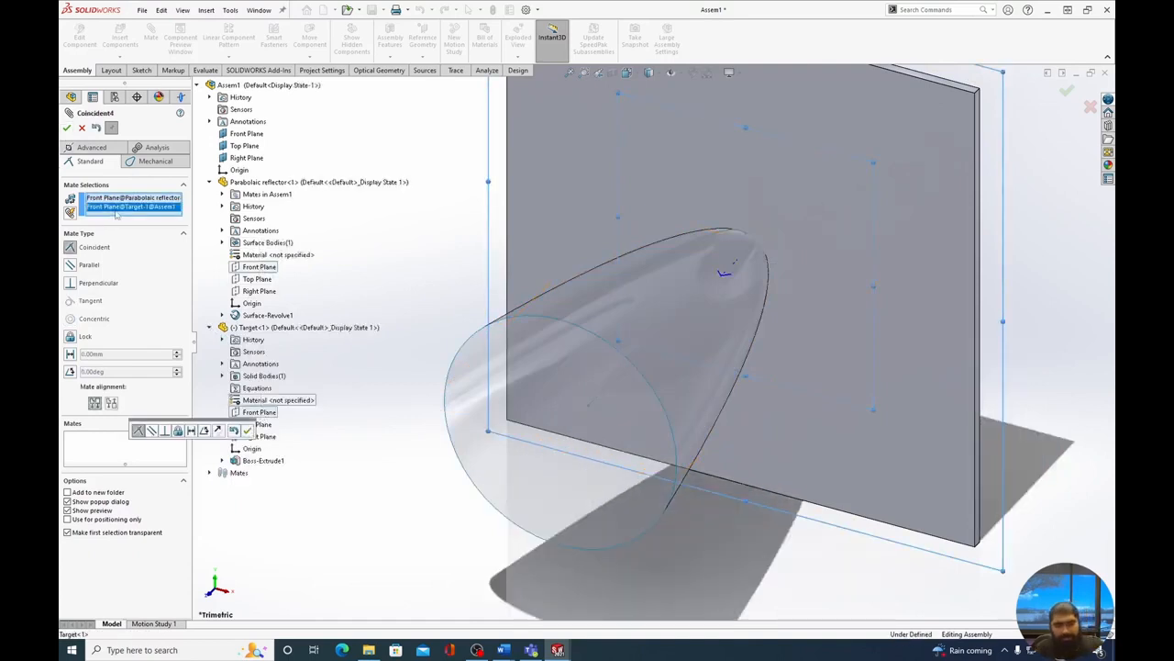
{"action": "left_click", "coordinate": [136, 199]}
{"action": "key", "text": "Delete"}
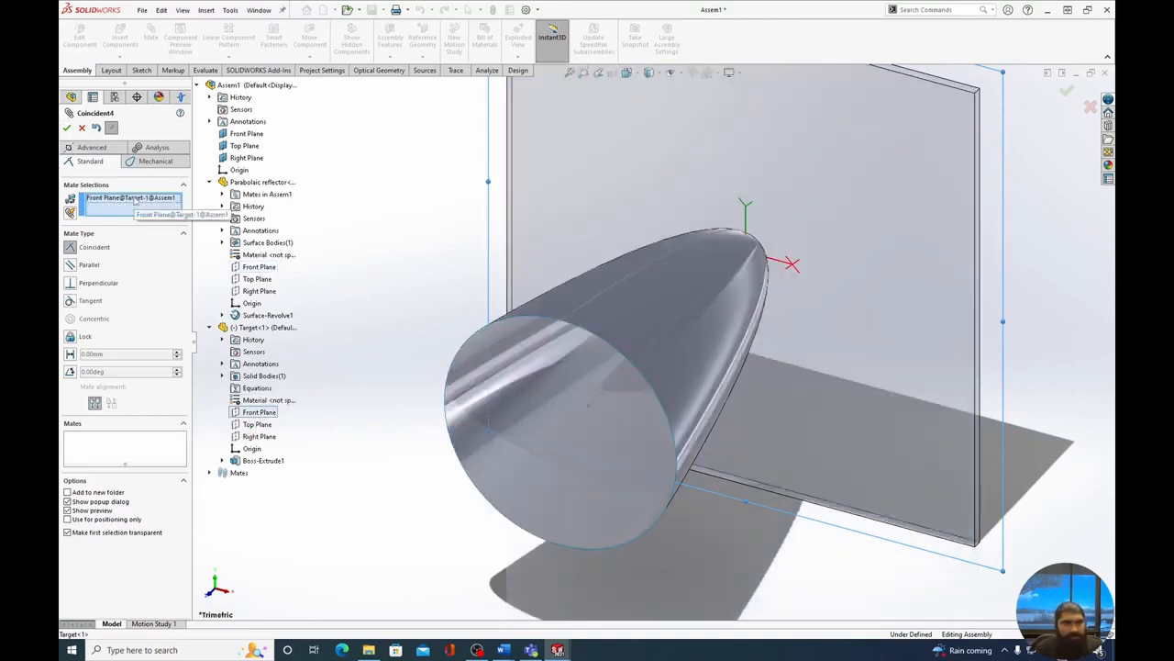
{"action": "left_click", "coordinate": [135, 199]}
{"action": "key", "text": "Delete"}
Step: Add coincident mates between the reflector's and Target's Top Planes and between their Right Planes
{"action": "left_click", "coordinate": [259, 278]}
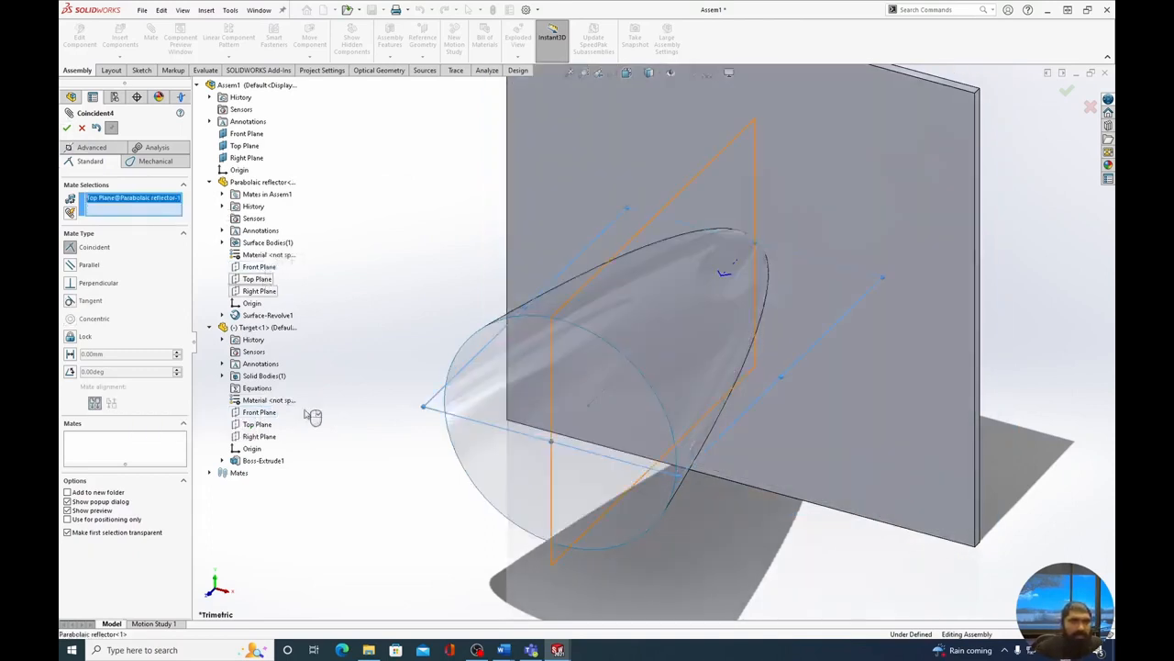
{"action": "left_click", "coordinate": [258, 424]}
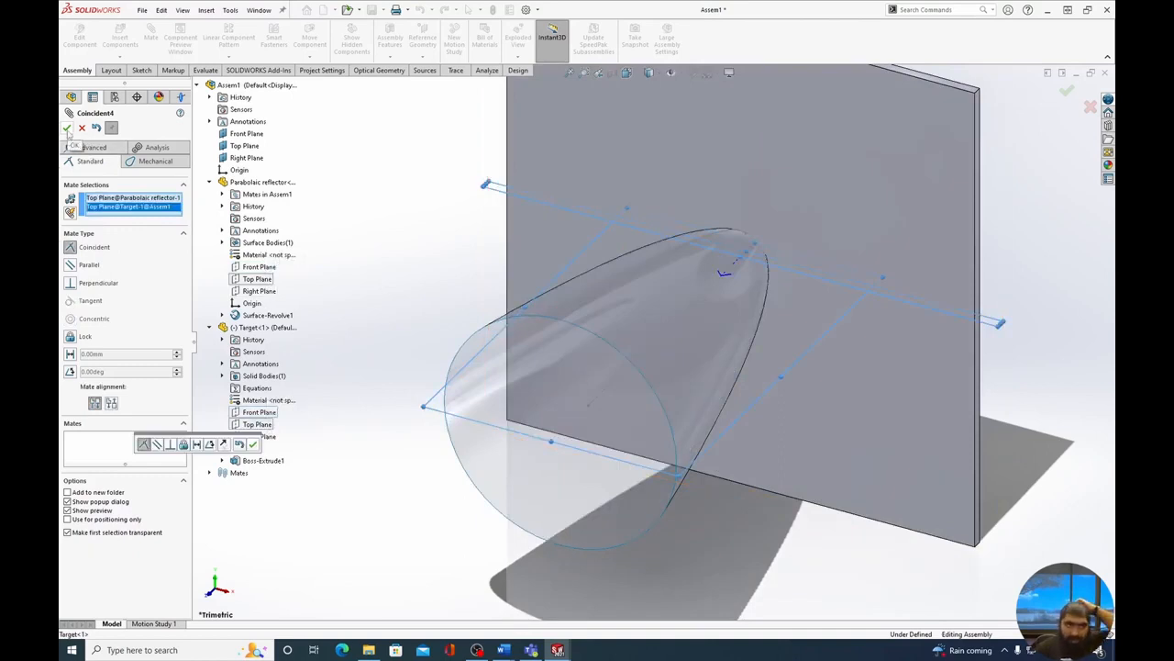
{"action": "left_click", "coordinate": [67, 130]}
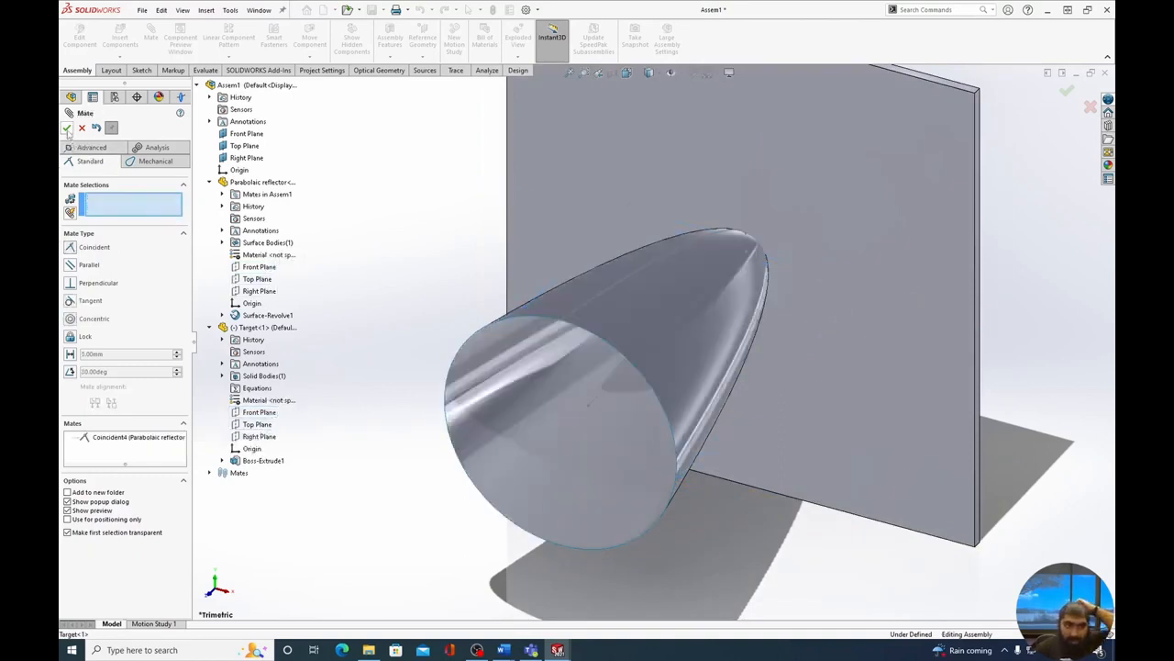
{"action": "left_click", "coordinate": [259, 291]}
{"action": "left_click", "coordinate": [259, 436]}
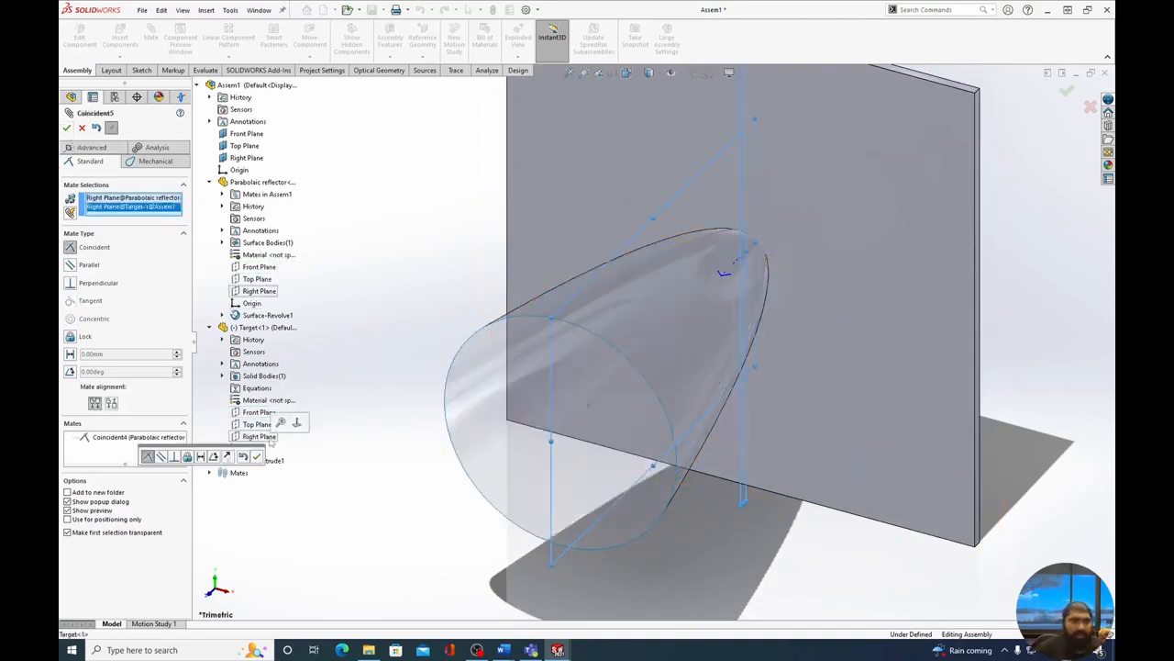
{"action": "left_click", "coordinate": [67, 130]}
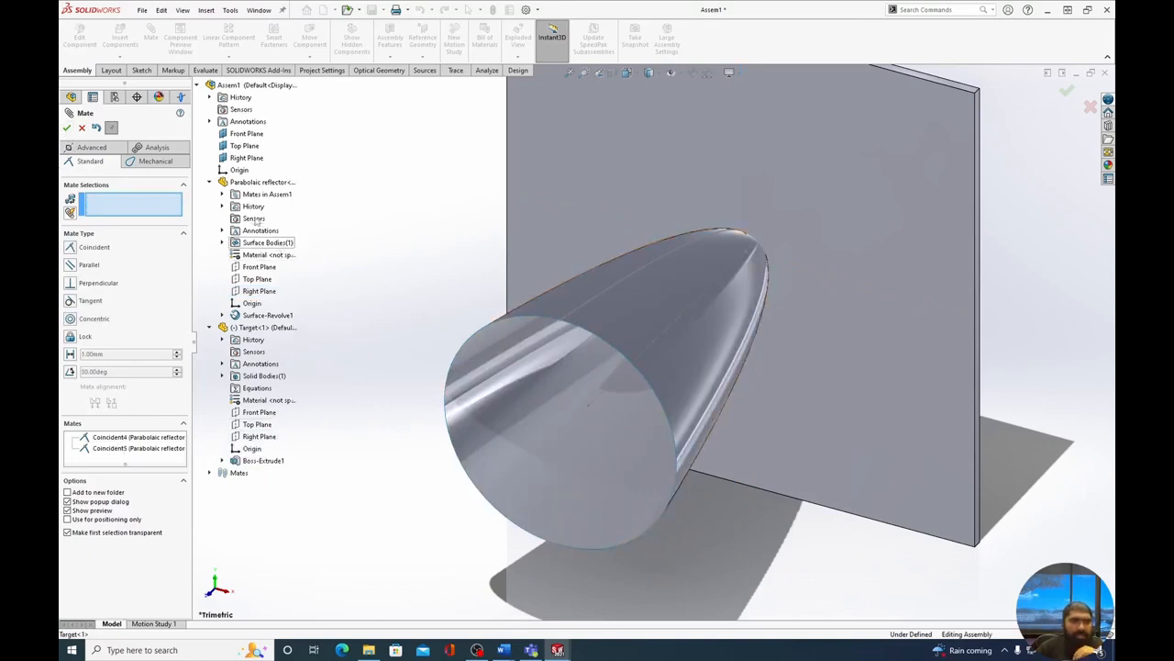
Step: Add a 200 mm distance mate between the Parabolaic reflector's Front Plane and the Target's Front Plane
{"action": "left_click", "coordinate": [261, 267]}
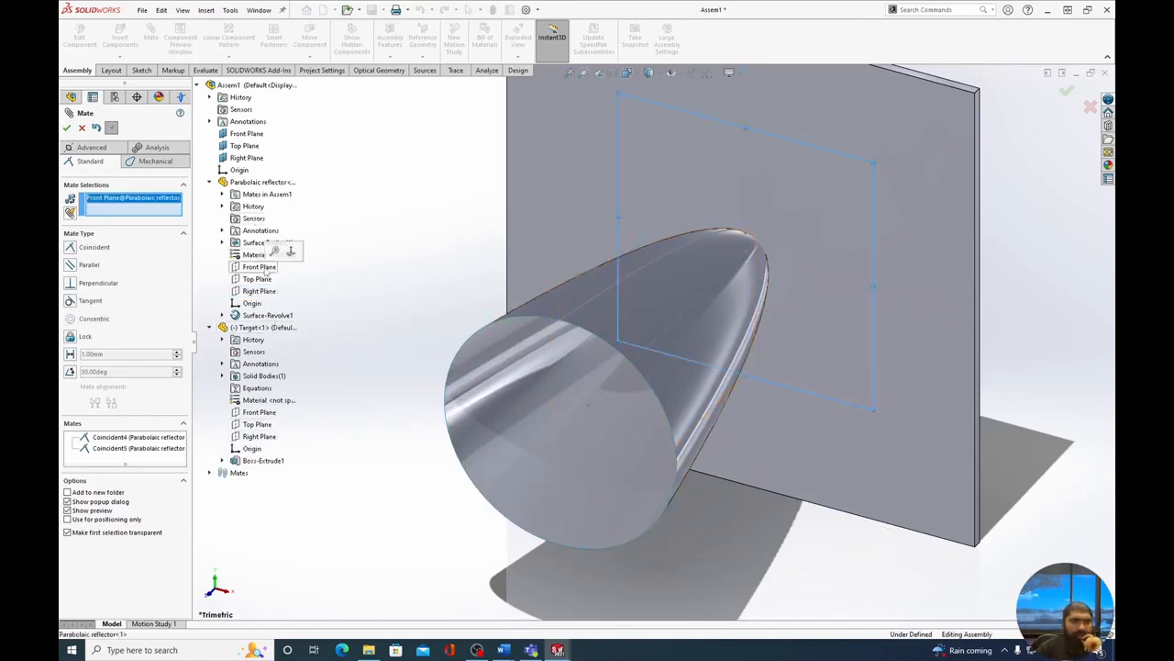
{"action": "left_click", "coordinate": [263, 415]}
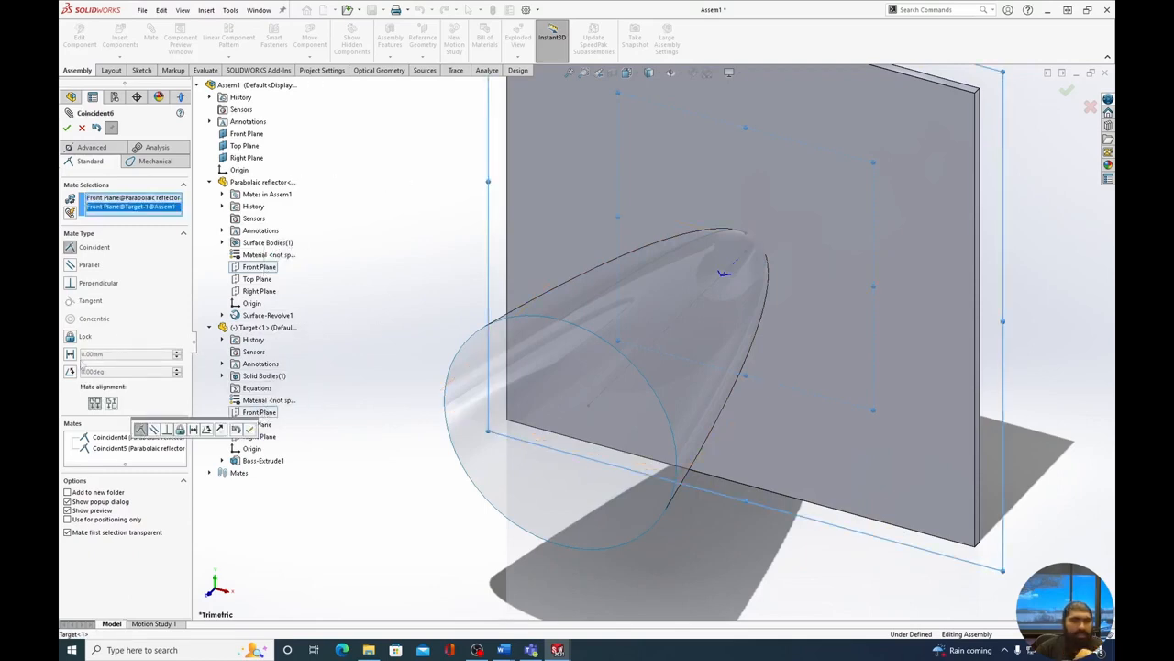
{"action": "left_click", "coordinate": [70, 354]}
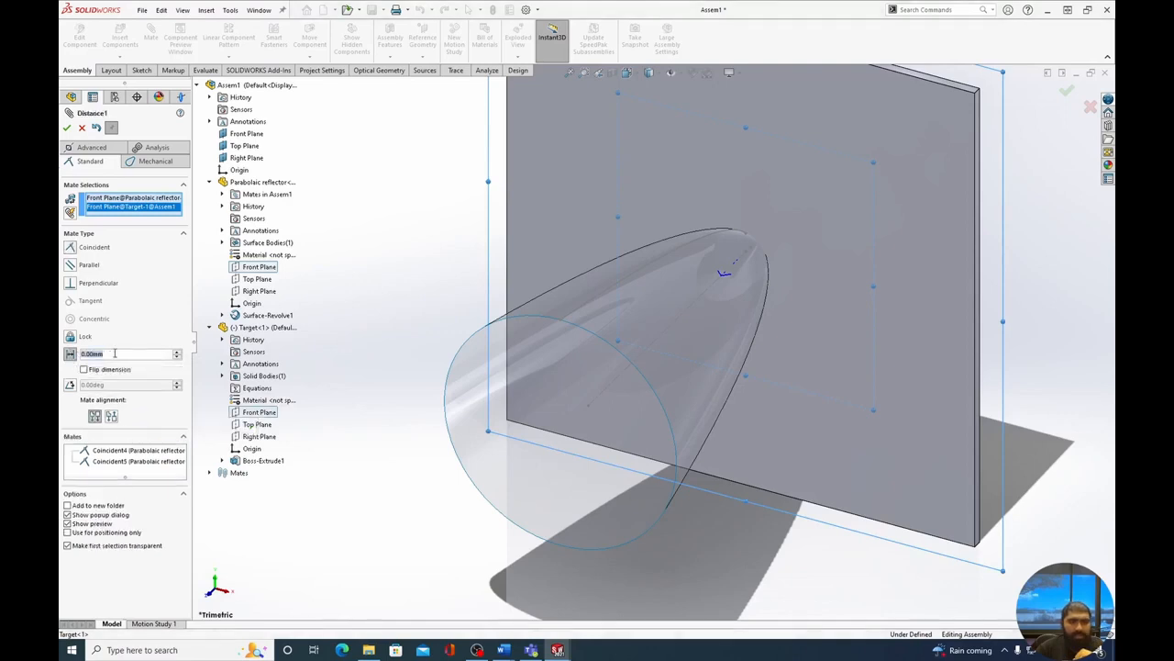
{"action": "type", "text": "200"}
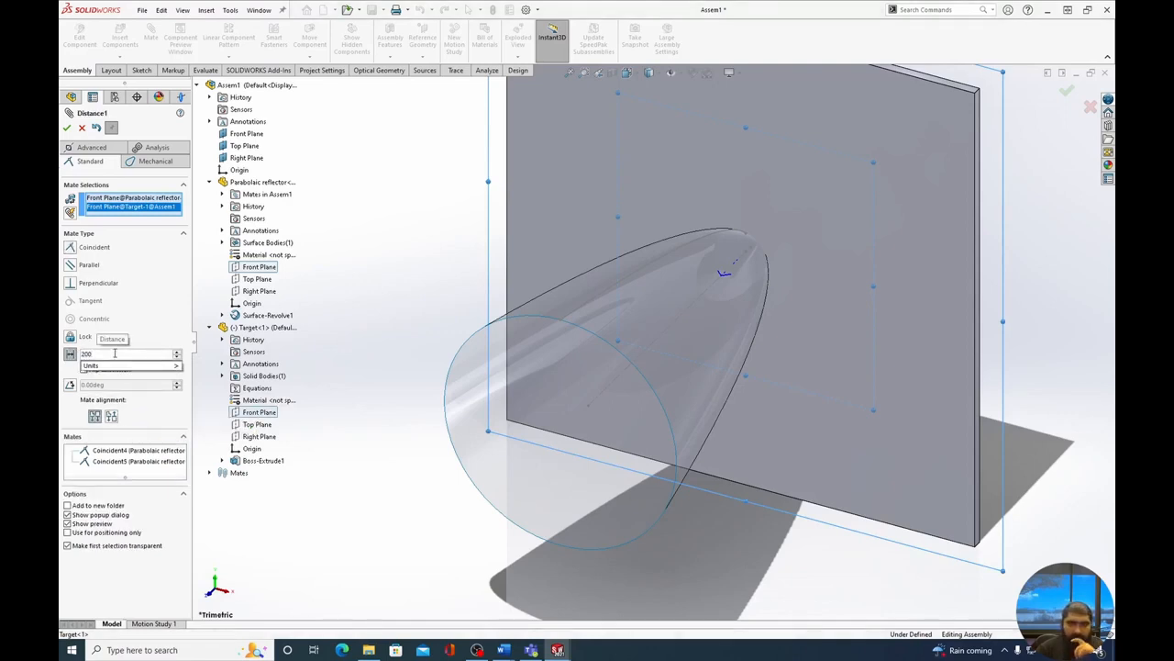
{"action": "key", "text": "Return"}
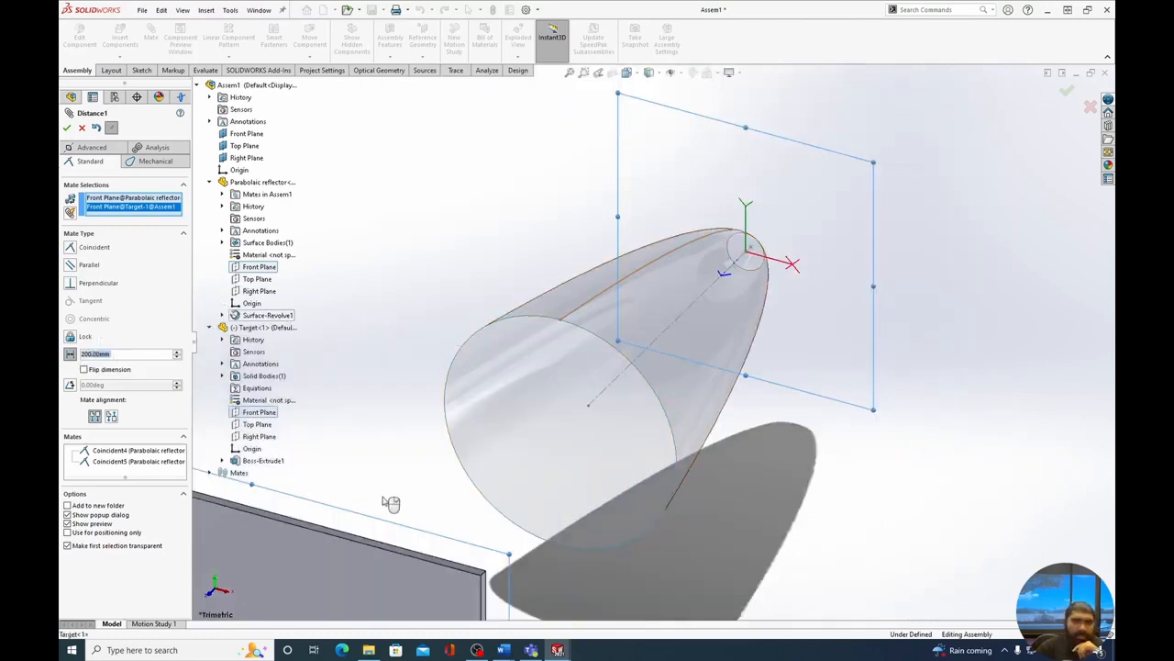
{"action": "left_click", "coordinate": [67, 128]}
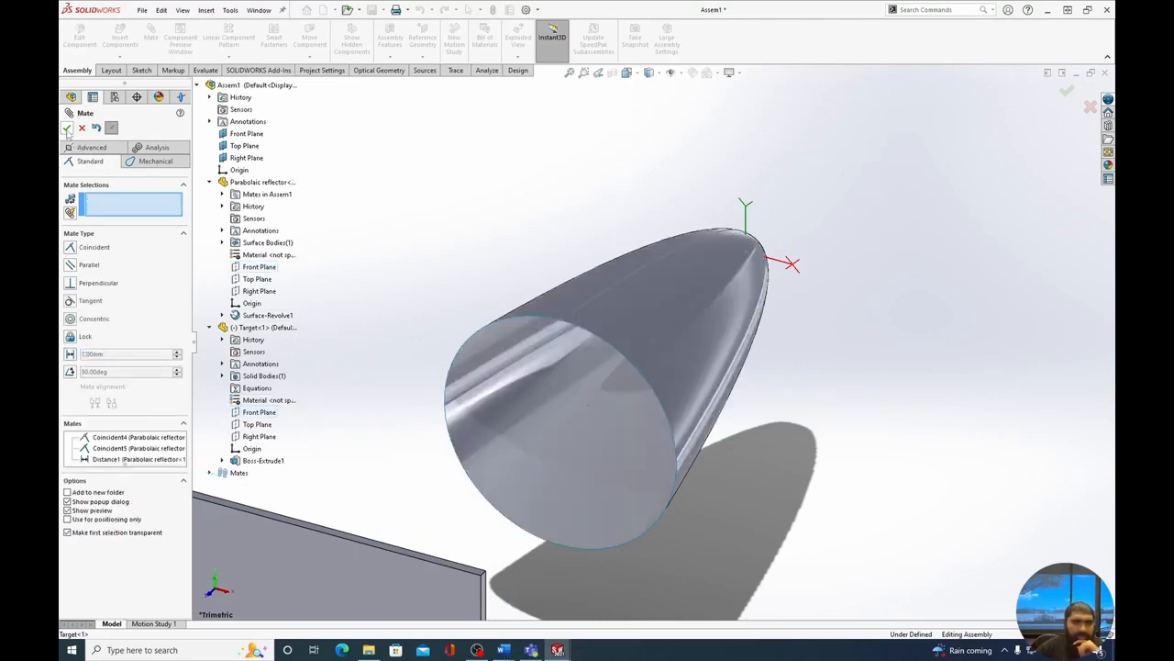
Step: Reopen the 200 mm distance mate, try flipping its direction, and restore the original side before accepting it
{"action": "key", "text": "f"}
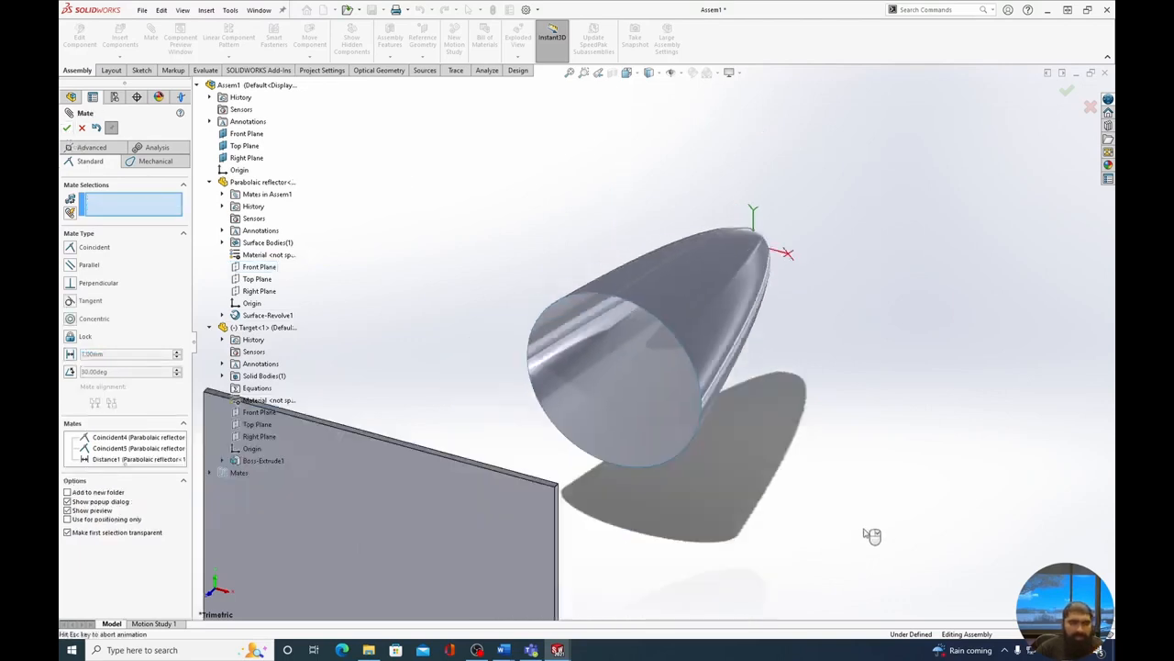
{"action": "middle_click_drag", "start_coordinate": [870, 535], "coordinate": [811, 549]}
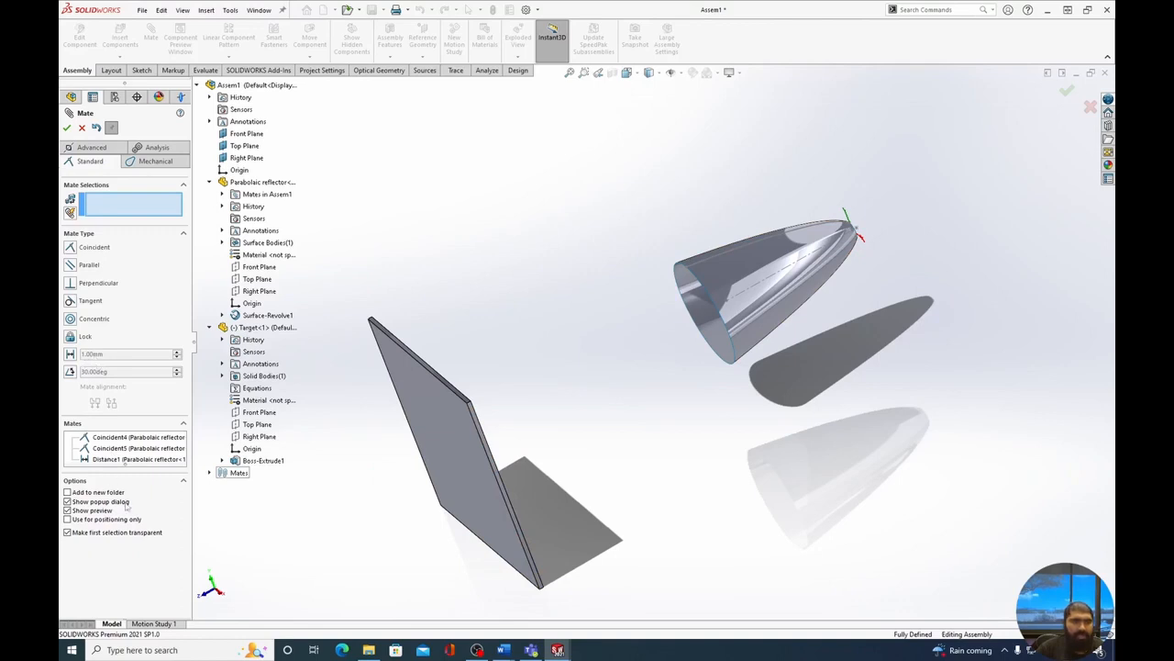
{"action": "left_click", "coordinate": [122, 462]}
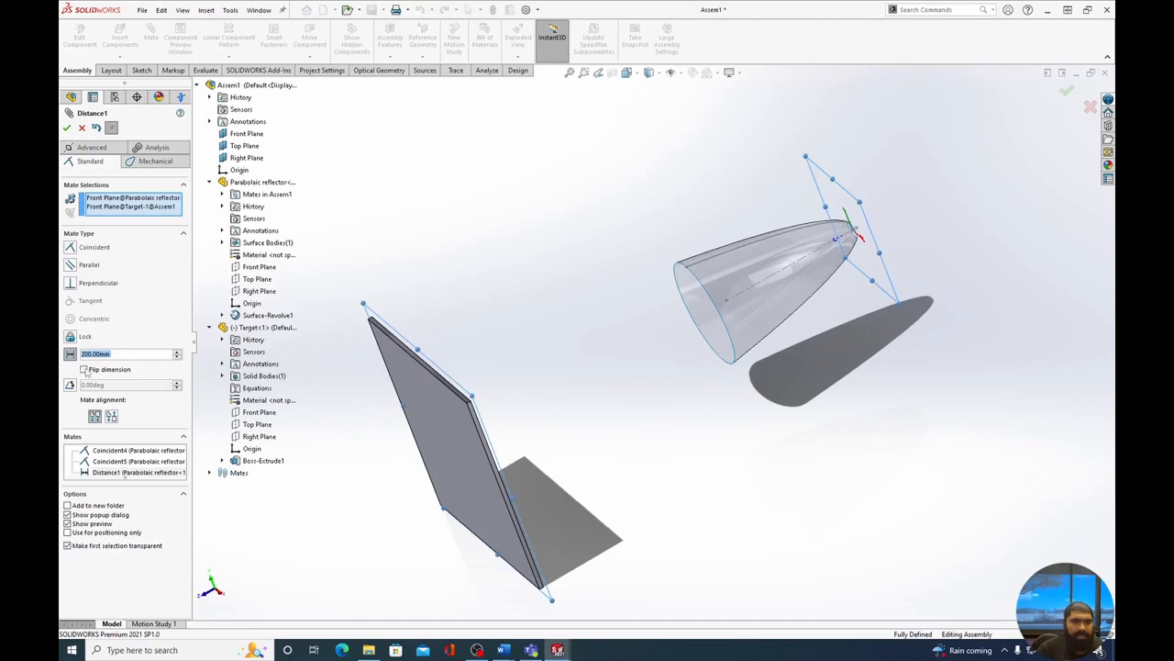
{"action": "left_click", "coordinate": [83, 369]}
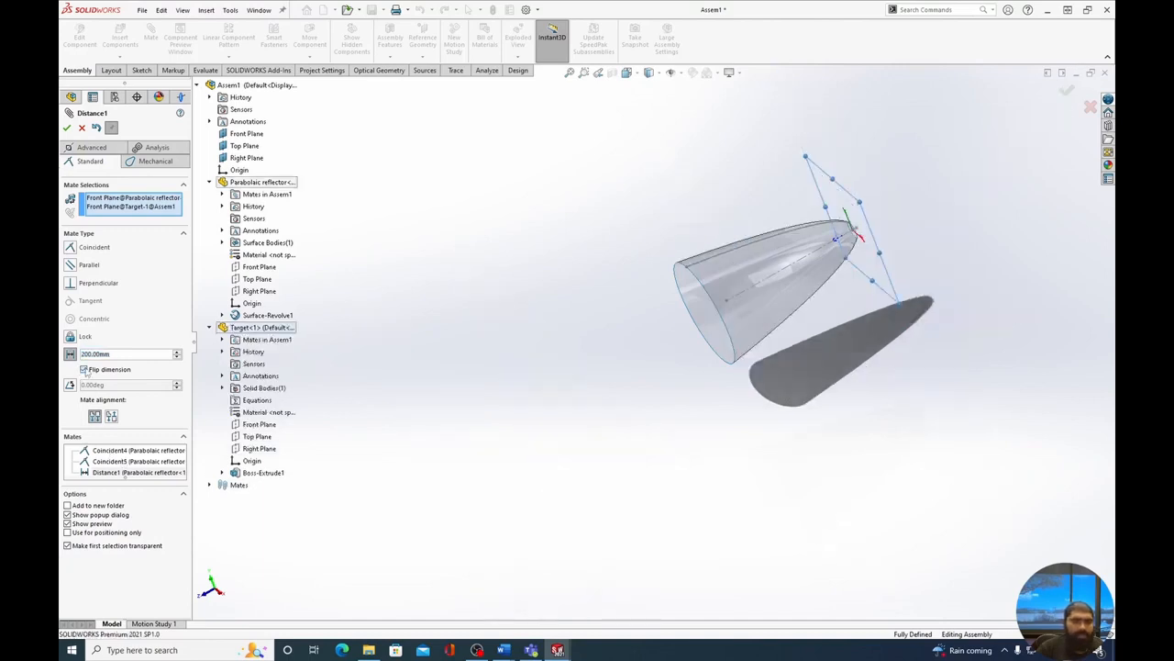
{"action": "left_click", "coordinate": [83, 368]}
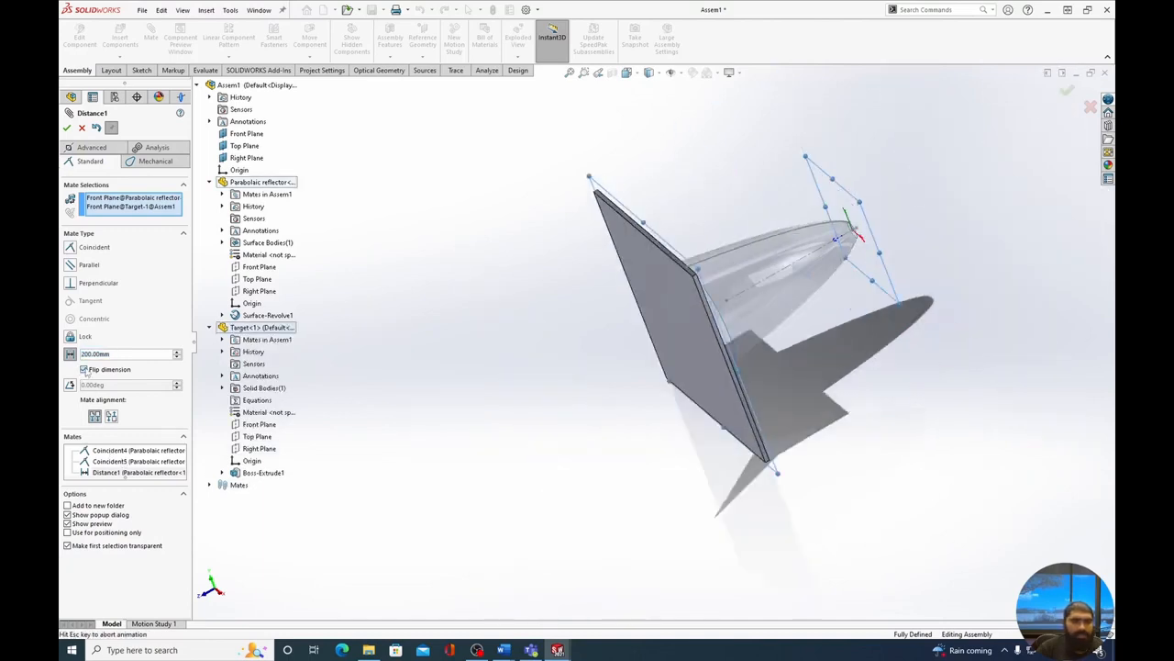
{"action": "left_click", "coordinate": [66, 128]}
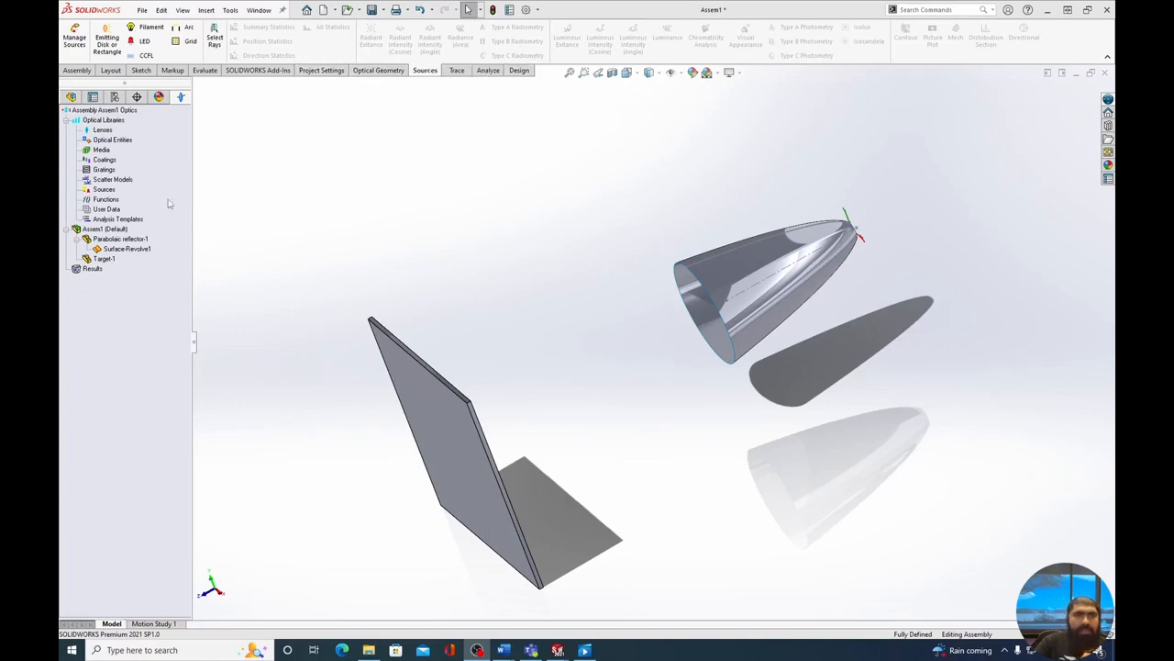
Step: Search the light source library for LW and choose the LW3C LED for insertion
{"action": "left_click", "coordinate": [71, 96]}
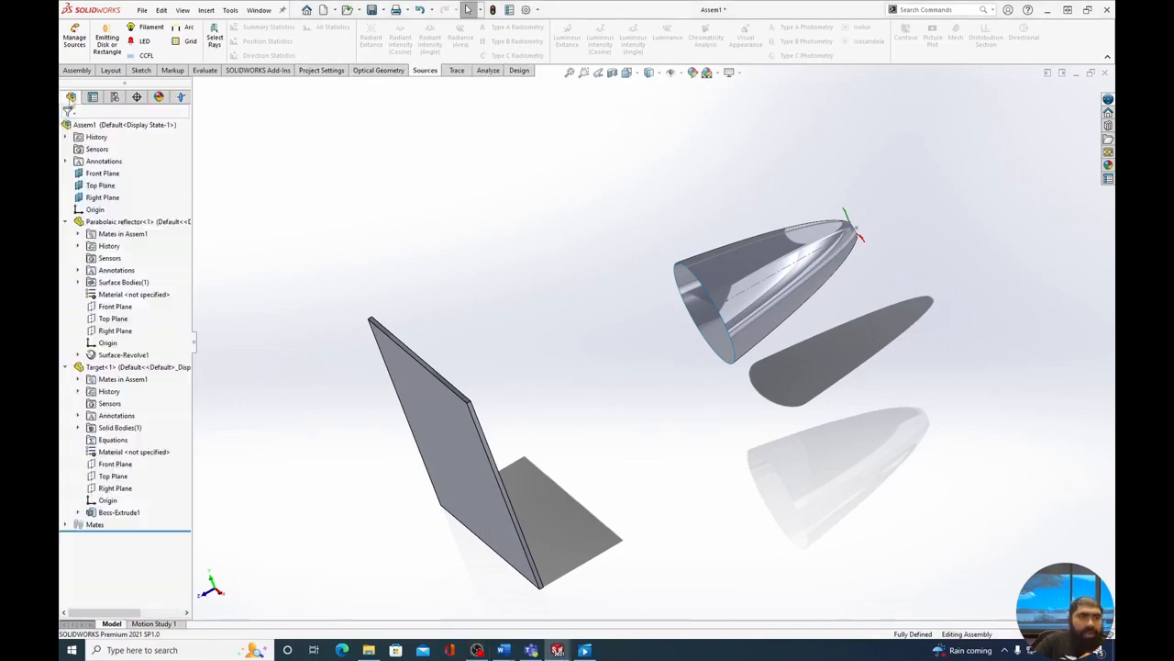
{"action": "left_click", "coordinate": [181, 98]}
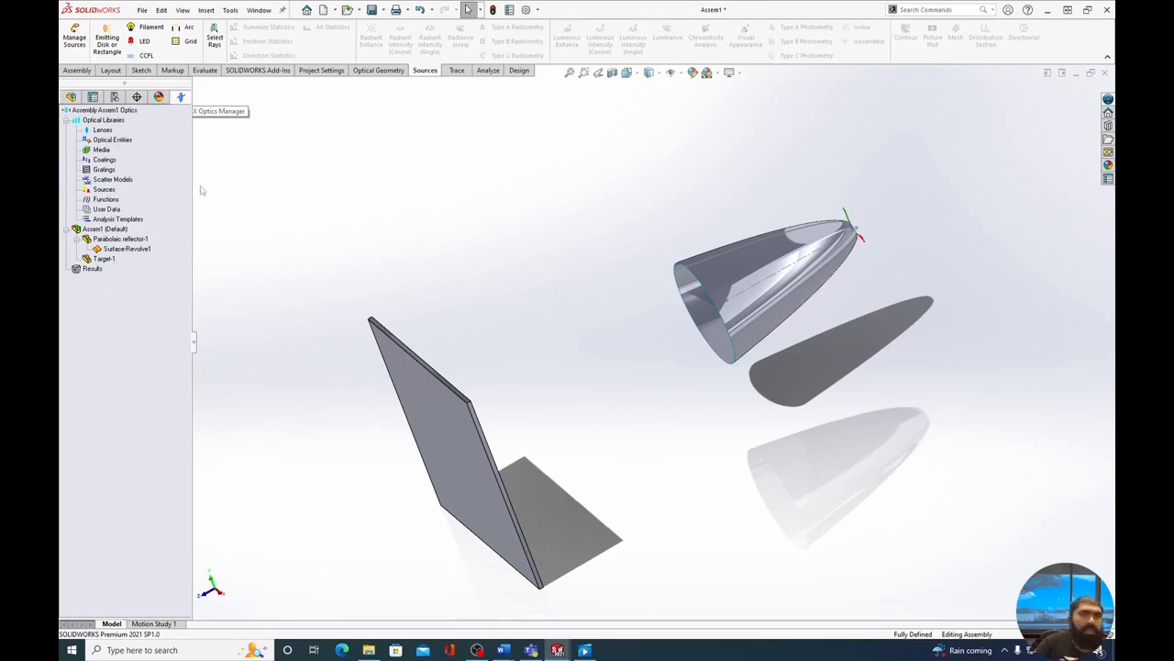
{"action": "left_click", "coordinate": [75, 38]}
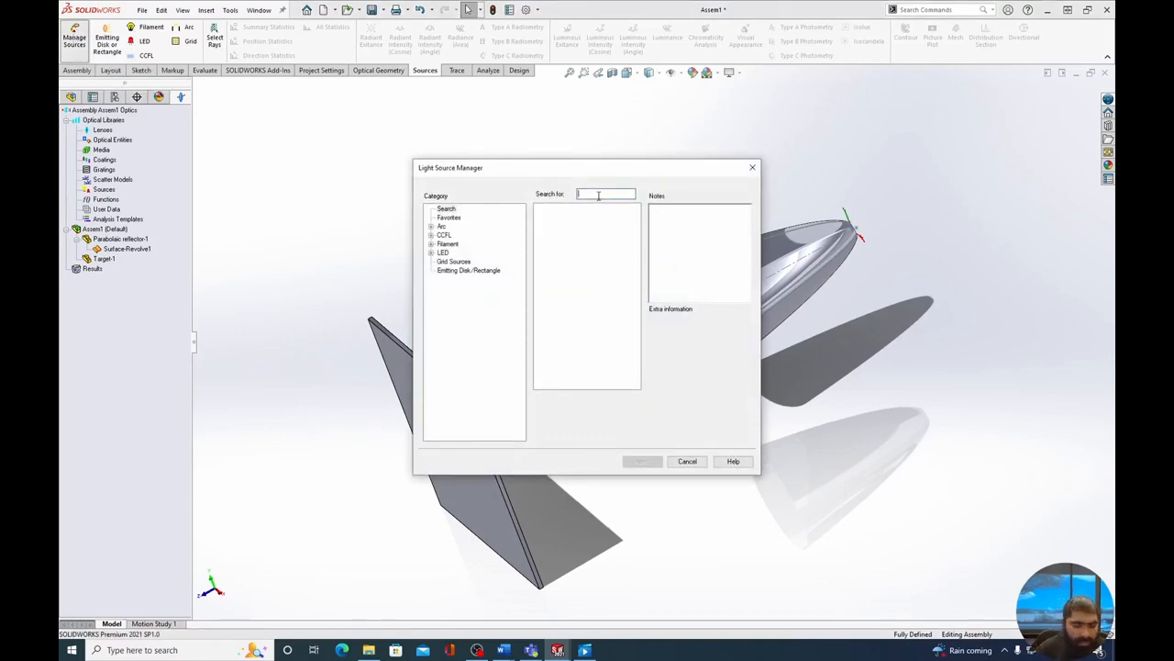
{"action": "type", "text": "LW"}
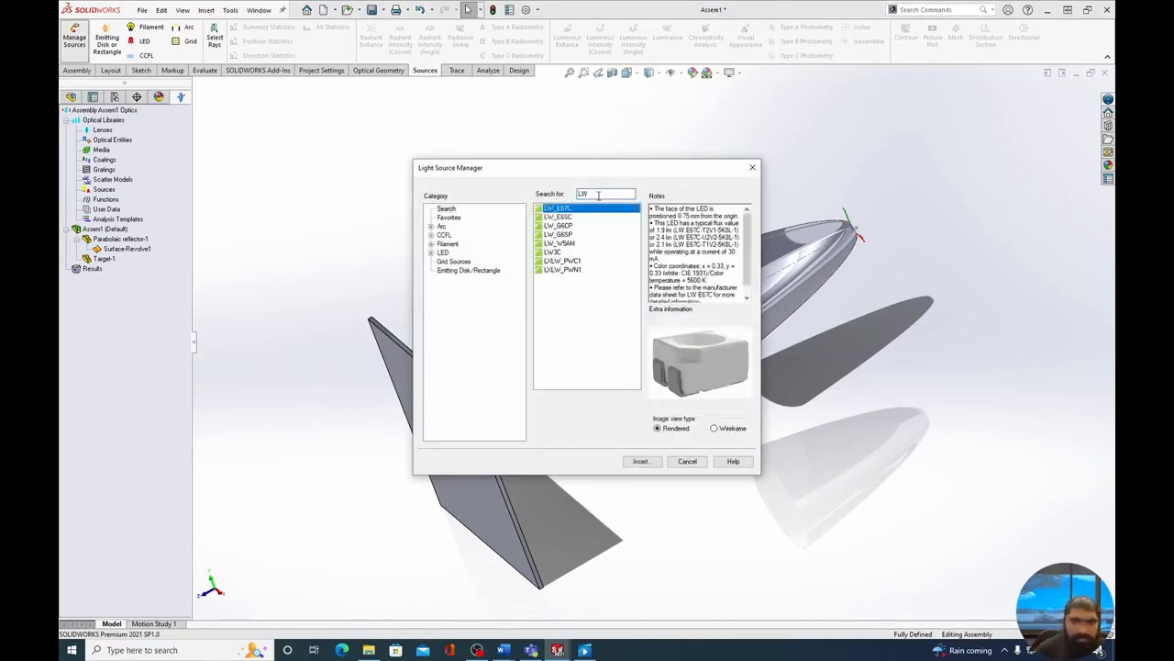
{"action": "left_click", "coordinate": [561, 253]}
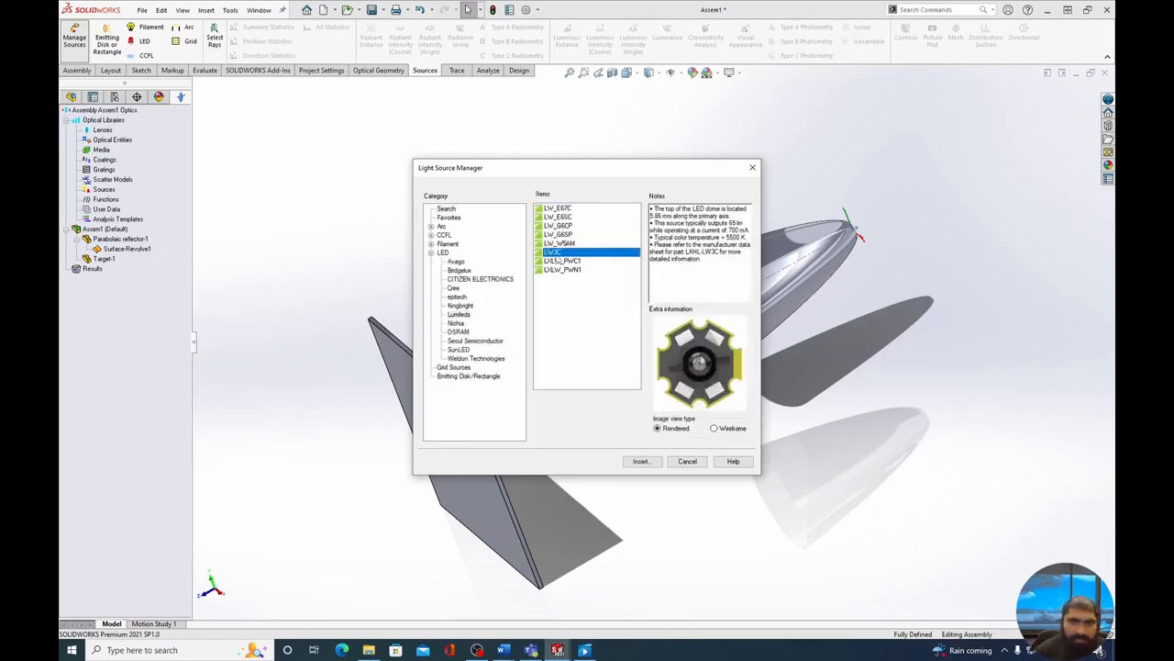
{"action": "left_click", "coordinate": [640, 461]}
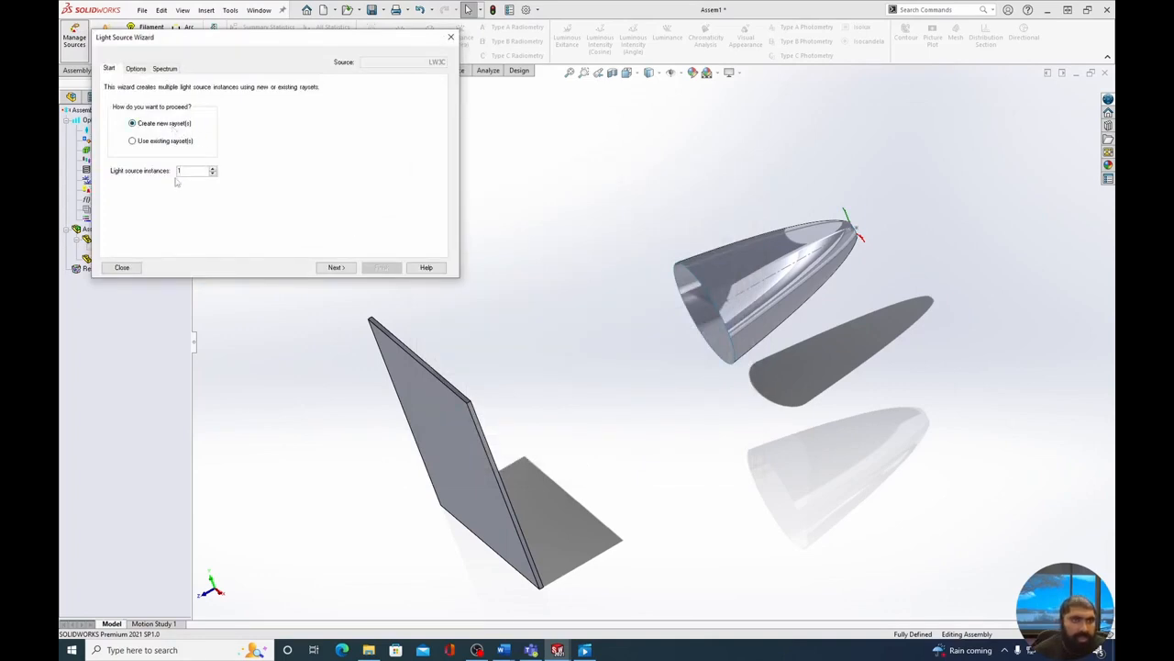
Step: Set the LW3C source's single wavelength to 550 nm and finish inserting it into the assembly
{"action": "left_click", "coordinate": [137, 70]}
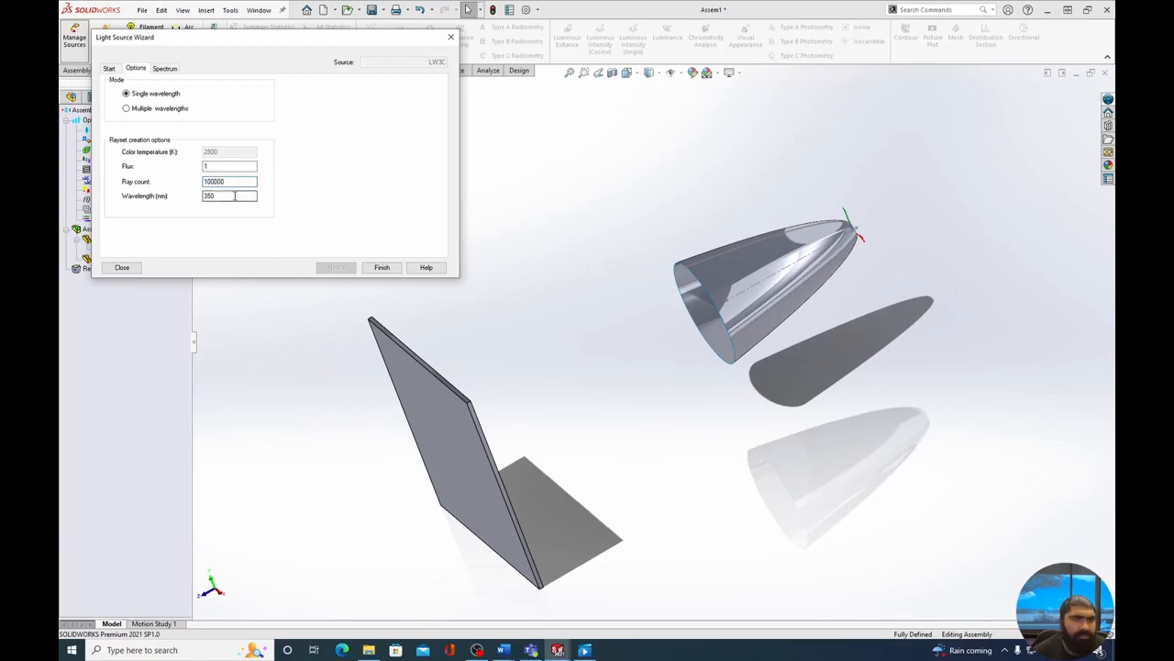
{"action": "left_click_drag", "start_coordinate": [234, 196], "coordinate": [200, 199]}
{"action": "type", "text": "55"}
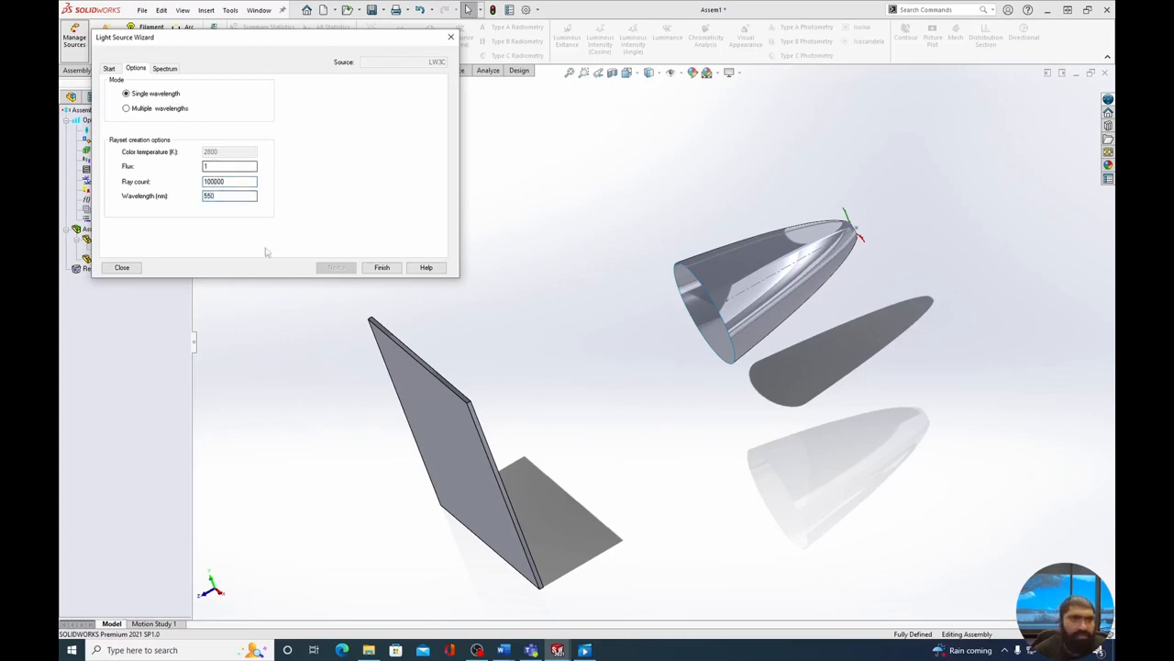
{"action": "left_click", "coordinate": [382, 267]}
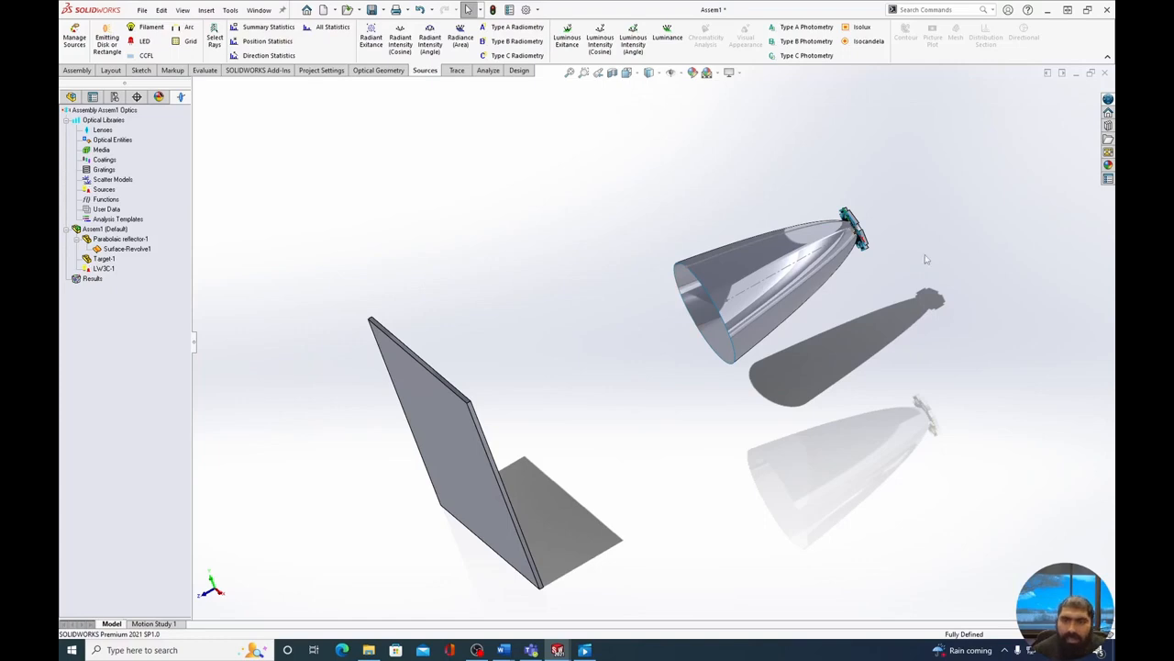
Step: Start a new mate and expand the assembly and the LW3C component to expose their reference planes
{"action": "scroll", "coordinate": [925, 254], "scroll_direction": "up", "scroll_amount": 3}
{"action": "scroll", "coordinate": [785, 266], "scroll_direction": "down", "scroll_amount": 8}
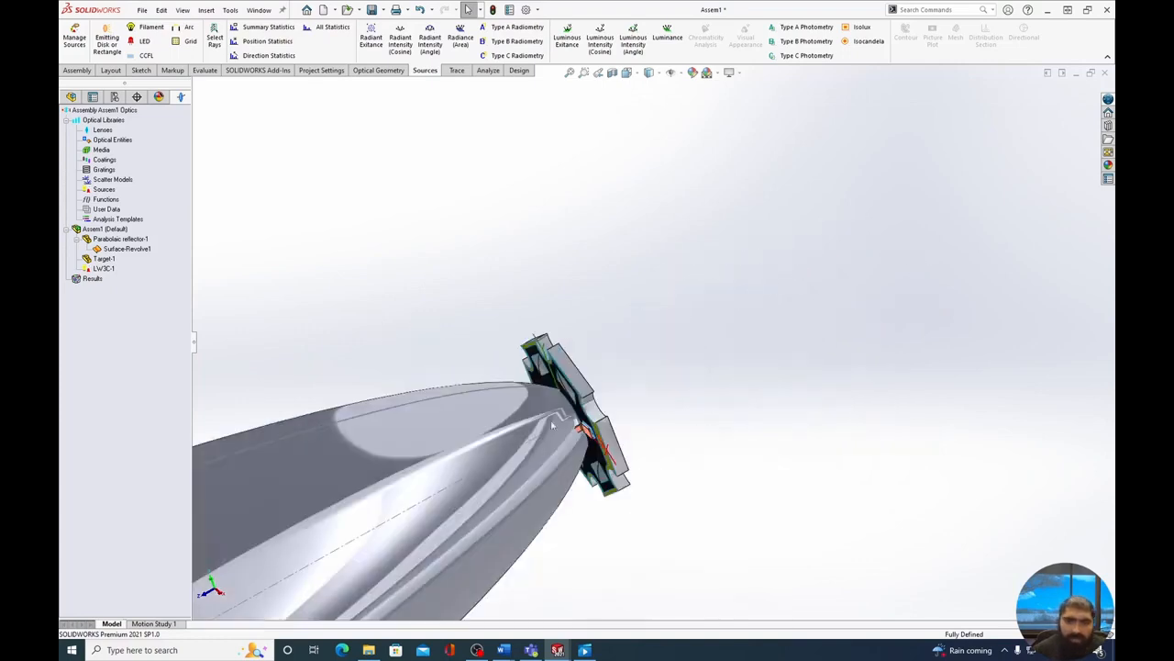
{"action": "middle_click_drag", "start_coordinate": [553, 424], "coordinate": [707, 585]}
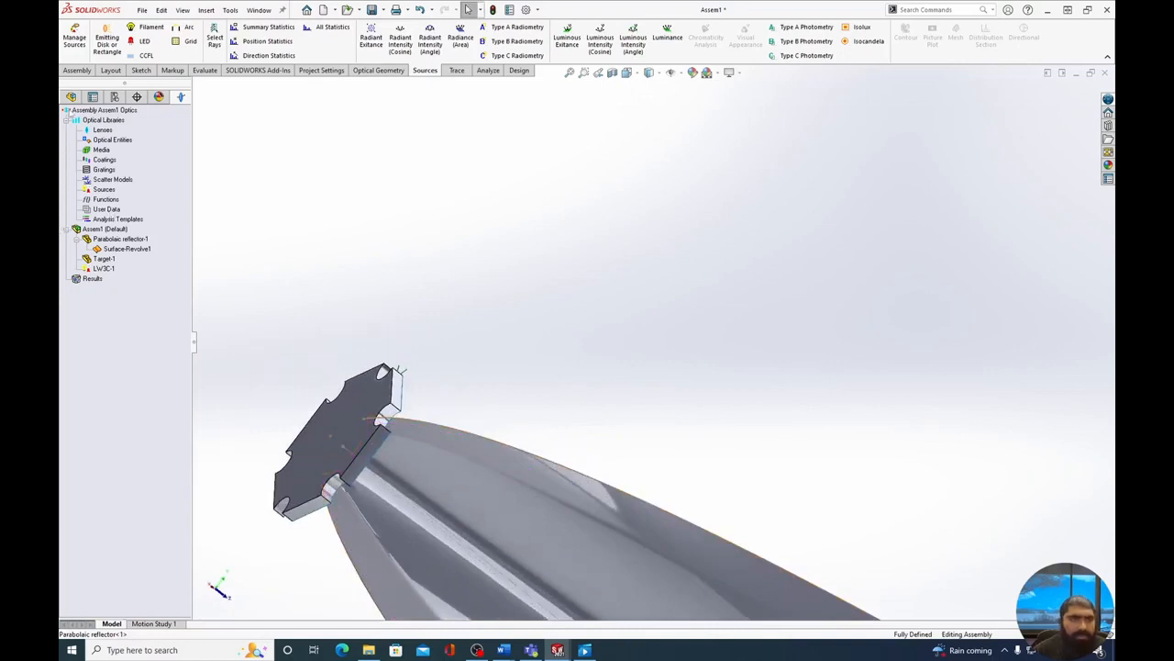
{"action": "left_click", "coordinate": [71, 97]}
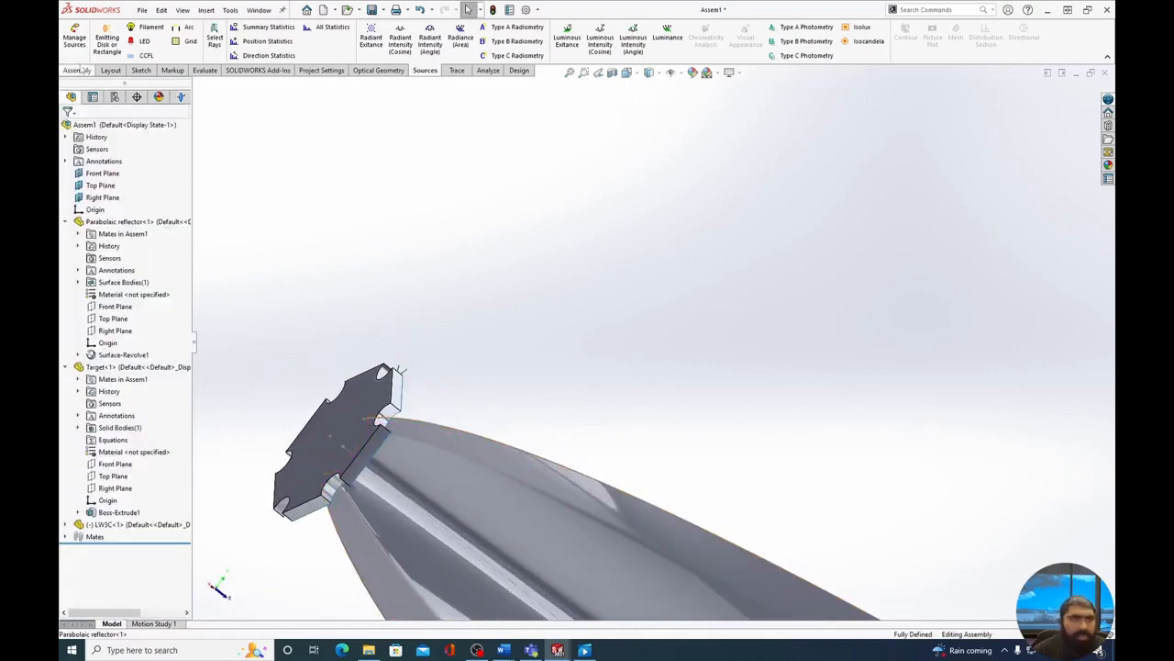
{"action": "left_click", "coordinate": [79, 71]}
{"action": "left_click", "coordinate": [151, 35]}
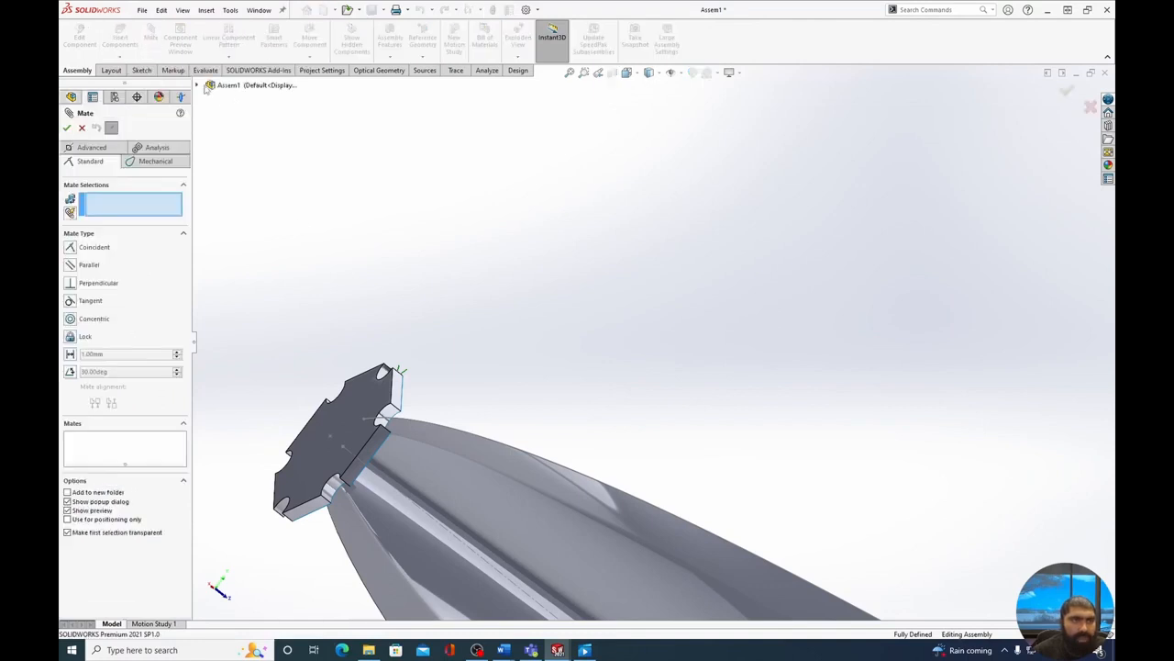
{"action": "left_click", "coordinate": [197, 85]}
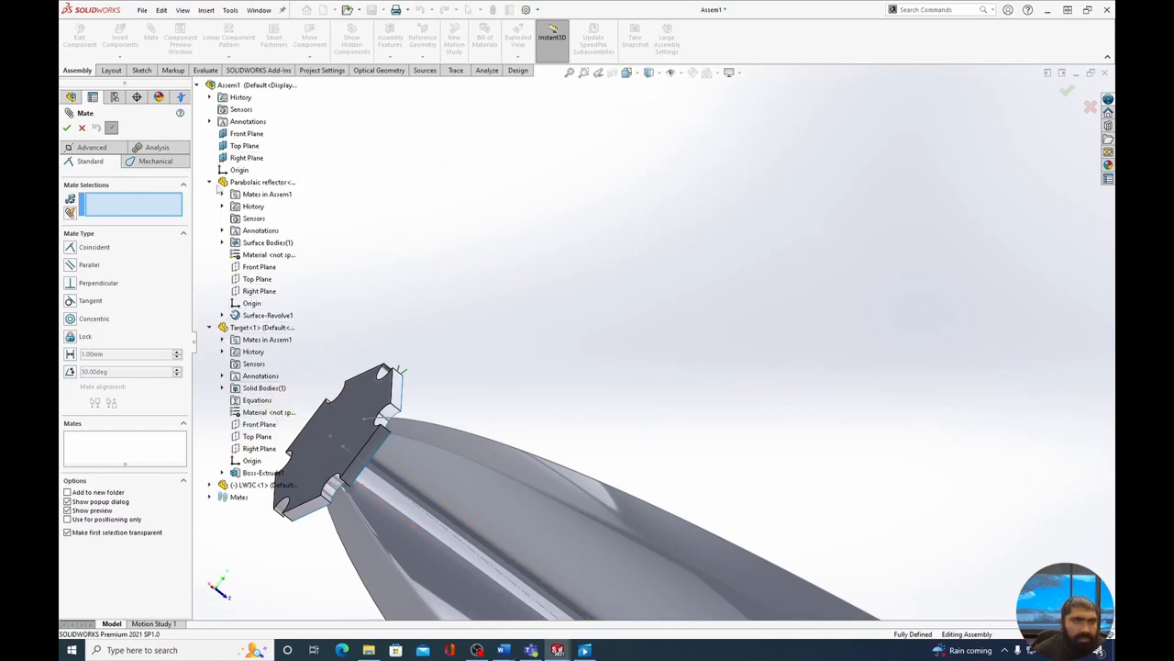
{"action": "left_click", "coordinate": [209, 328]}
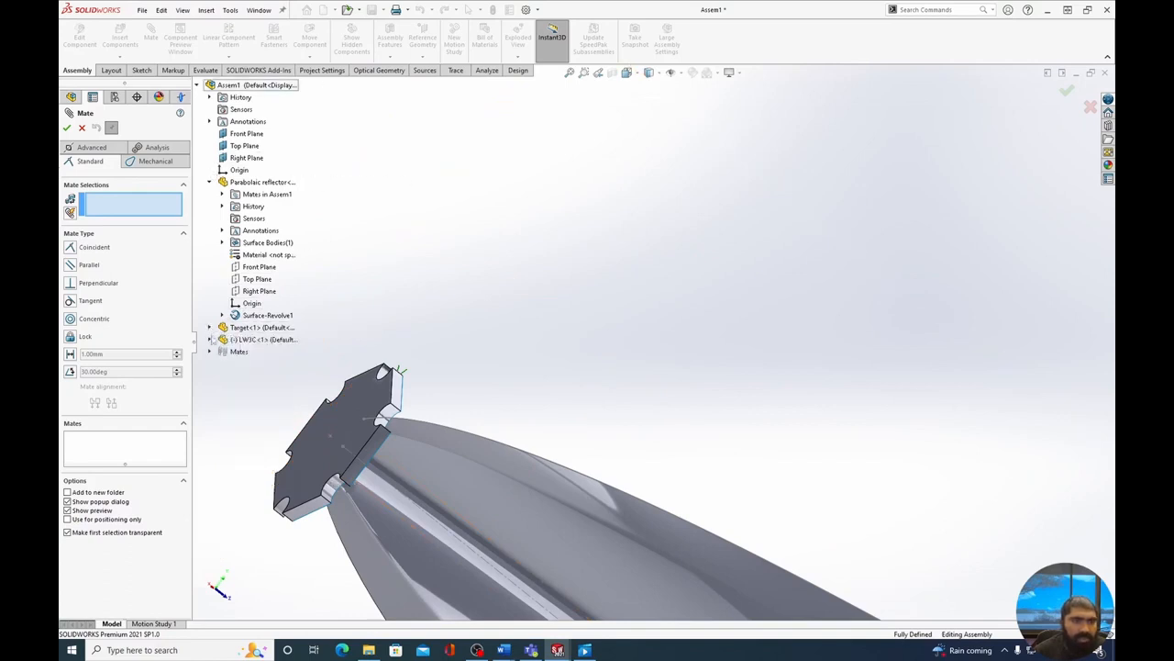
{"action": "left_click", "coordinate": [210, 340]}
{"action": "scroll", "coordinate": [280, 248], "scroll_direction": "down", "scroll_amount": 2}
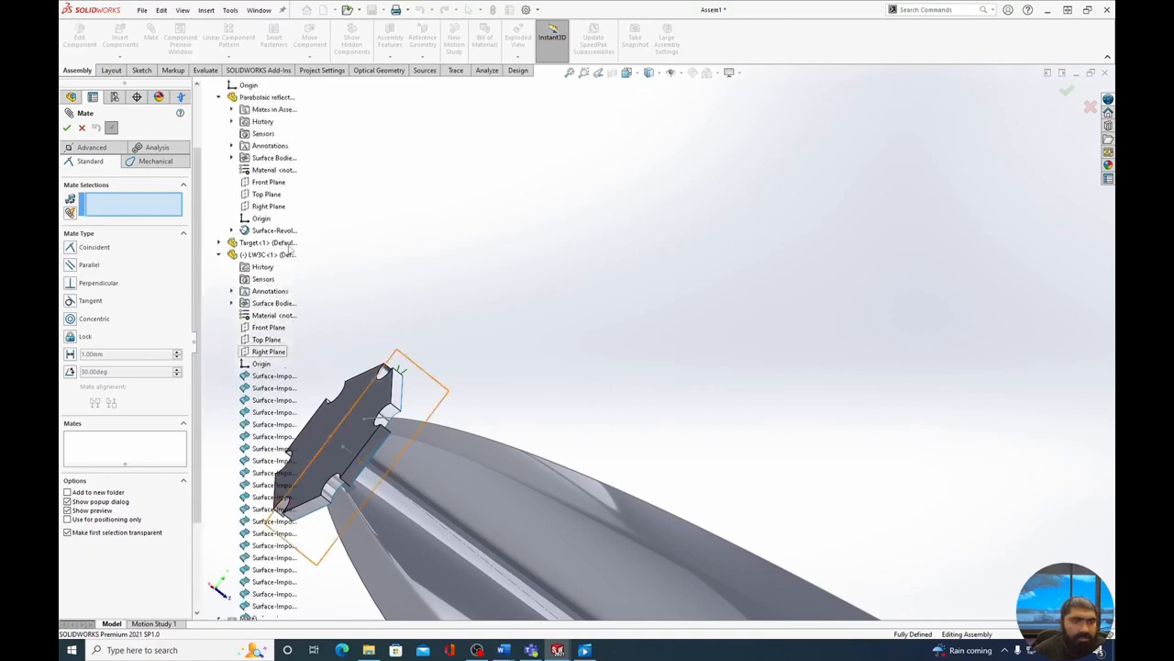
Step: Add coincident mates between the Parabolaic reflector's and LW3C's Top Planes and between their Right Planes
{"action": "left_click", "coordinate": [275, 194]}
{"action": "left_click", "coordinate": [267, 340]}
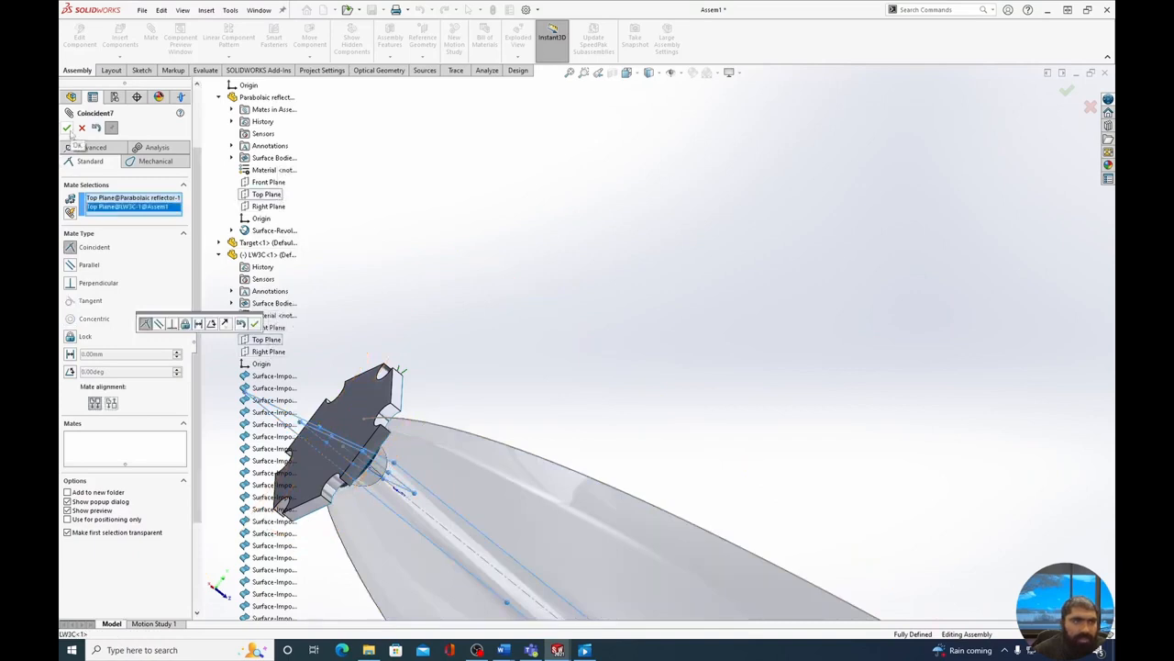
{"action": "left_click", "coordinate": [67, 129]}
{"action": "left_click", "coordinate": [267, 209]}
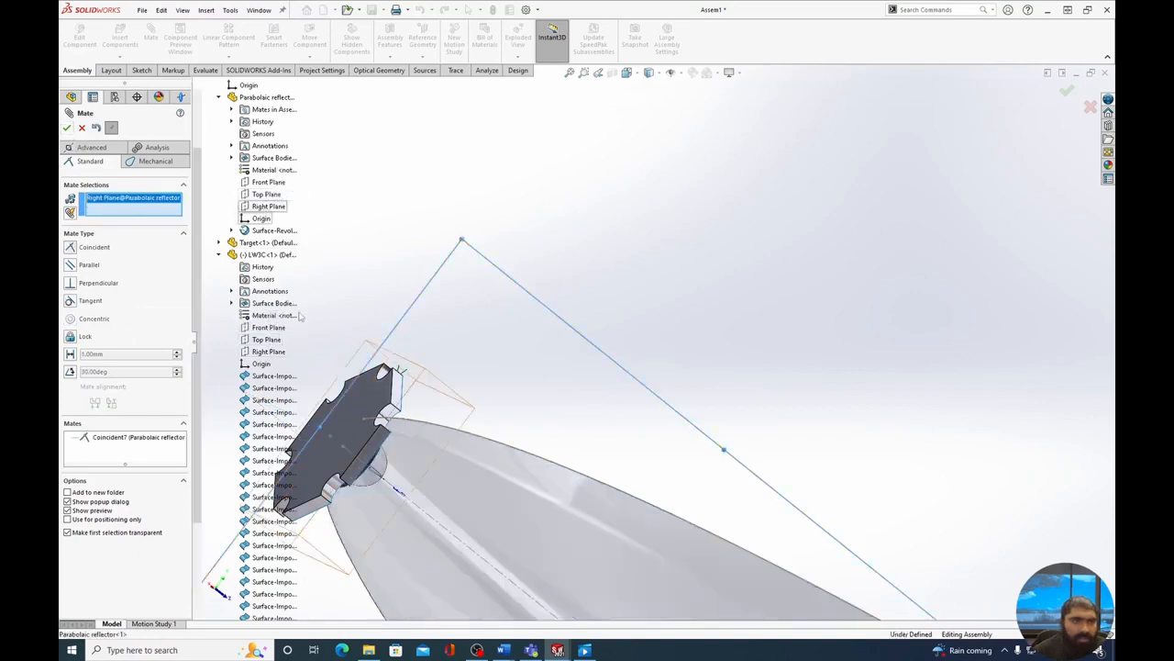
{"action": "left_click", "coordinate": [268, 351]}
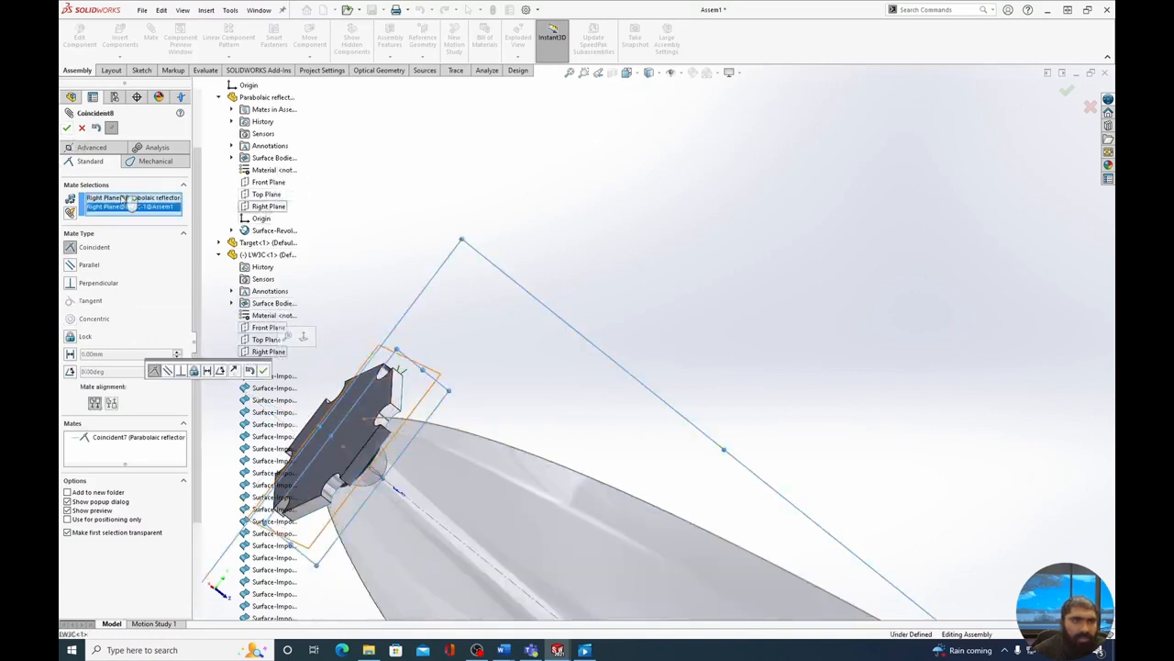
{"action": "left_click", "coordinate": [67, 128]}
Step: Pull the LW3C LED out behind the reflector's small end so that its front faces are accessible
{"action": "middle_click_drag", "start_coordinate": [410, 261], "coordinate": [331, 327]}
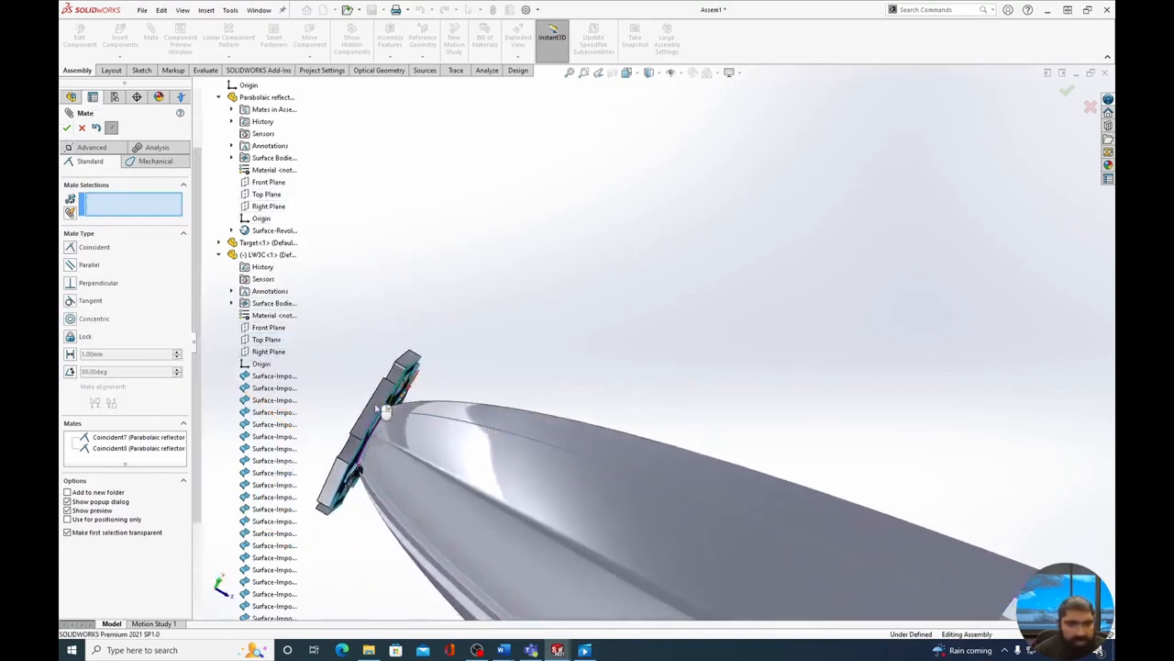
{"action": "left_click_drag", "start_coordinate": [376, 409], "coordinate": [330, 351]}
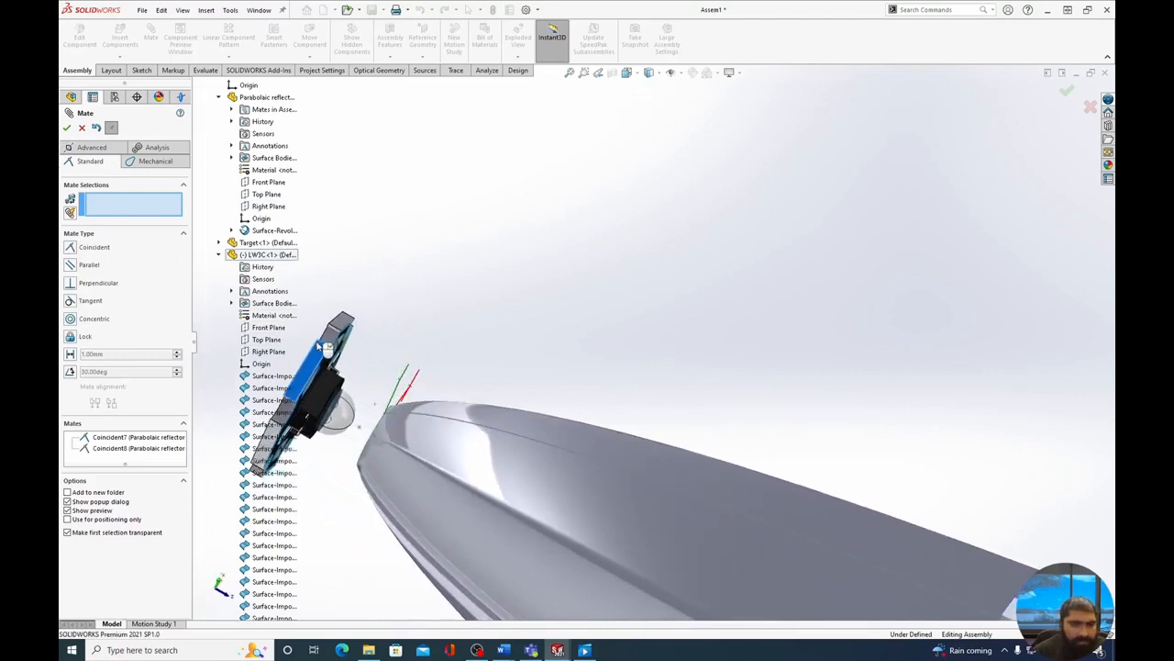
{"action": "mouse_move", "coordinate": [396, 339]}
{"action": "middle_mouse_down"}
{"action": "mouse_move", "coordinate": [376, 328]}
{"action": "mouse_move", "coordinate": [387, 331]}
{"action": "middle_mouse_up"}
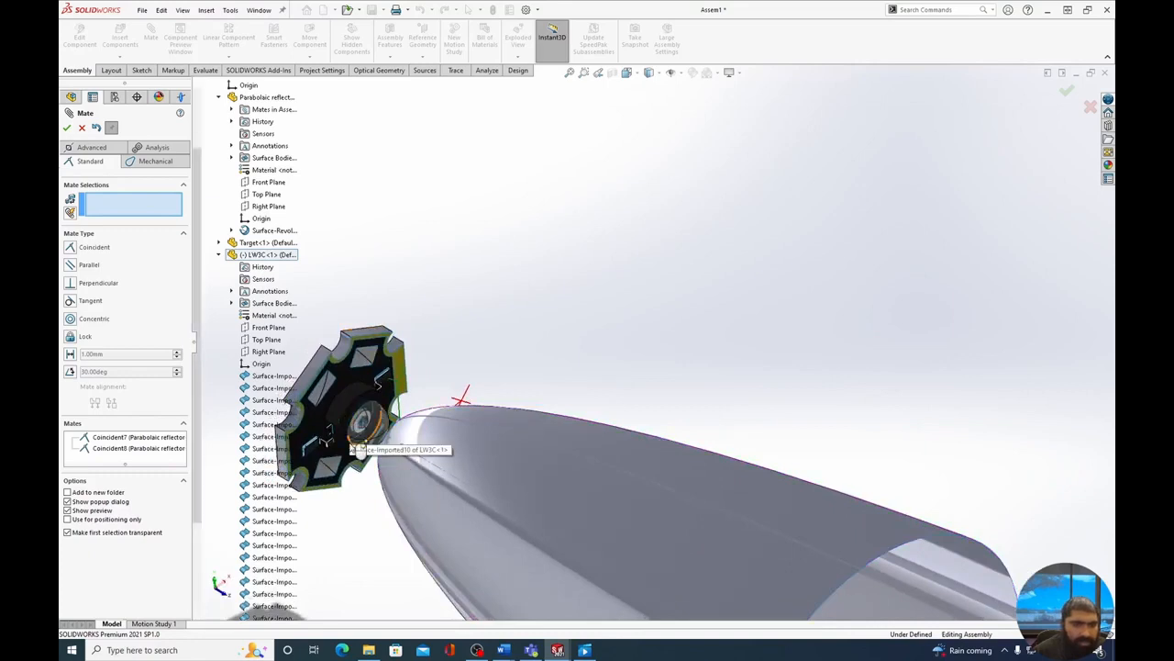
{"action": "mouse_move", "coordinate": [419, 335]}
{"action": "middle_mouse_down"}
{"action": "mouse_move", "coordinate": [424, 414]}
{"action": "mouse_move", "coordinate": [394, 337]}
{"action": "mouse_move", "coordinate": [415, 335]}
{"action": "middle_mouse_up"}
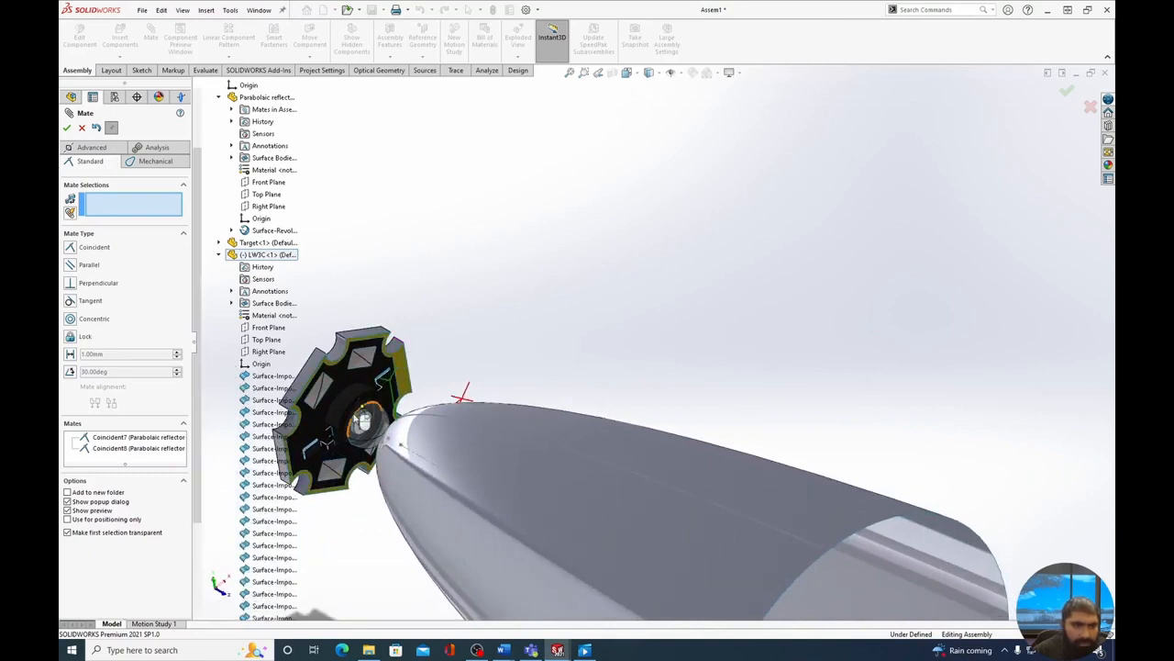
Step: Add a coincident mate between the LED's flat ring face around the dome and the circular edge of the reflector's small opening
{"action": "scroll", "coordinate": [350, 420], "scroll_direction": "up", "scroll_amount": 6}
{"action": "scroll", "coordinate": [588, 367], "scroll_direction": "down", "scroll_amount": 8}
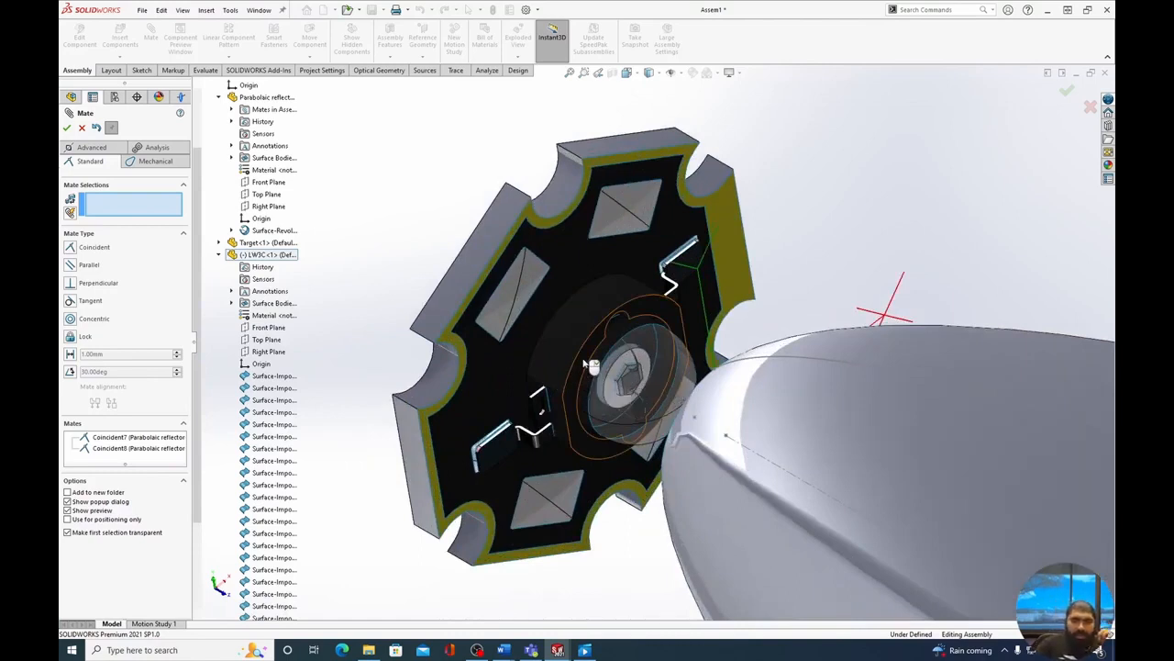
{"action": "left_click", "coordinate": [588, 364]}
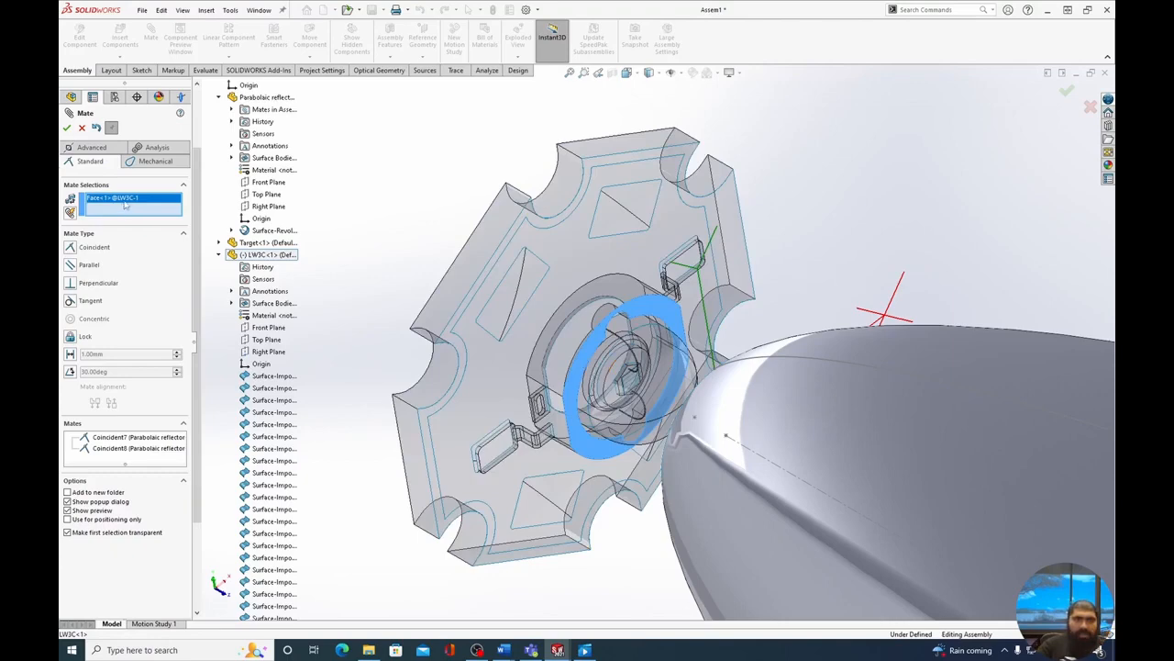
{"action": "middle_click_drag", "start_coordinate": [821, 263], "coordinate": [623, 267]}
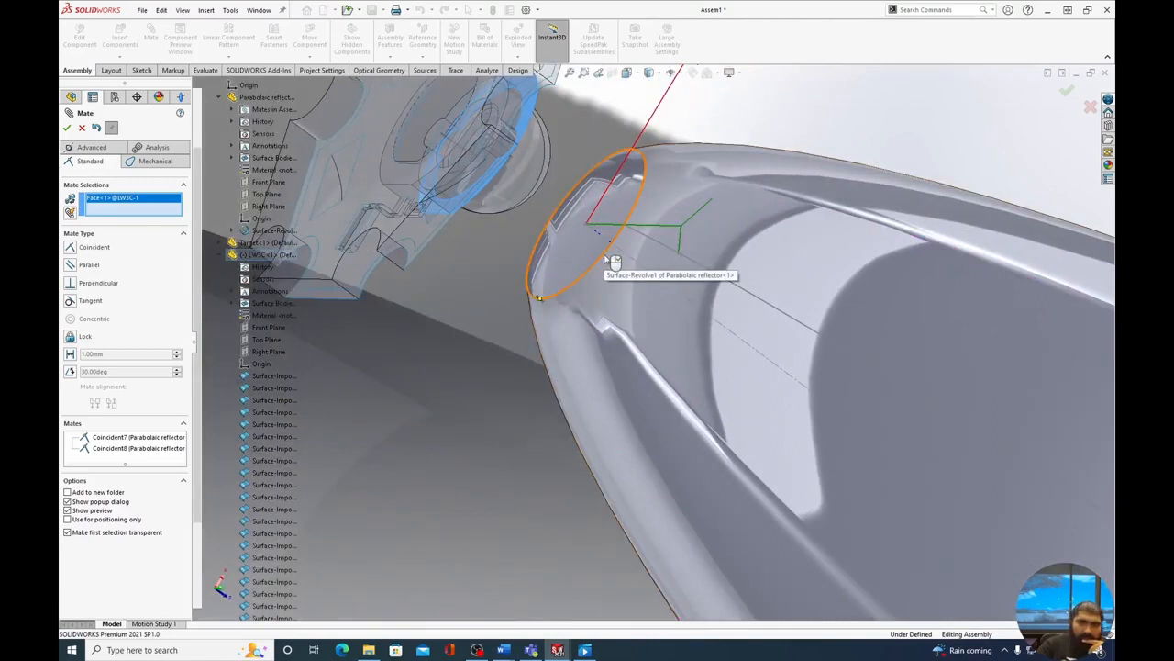
{"action": "left_click", "coordinate": [606, 256]}
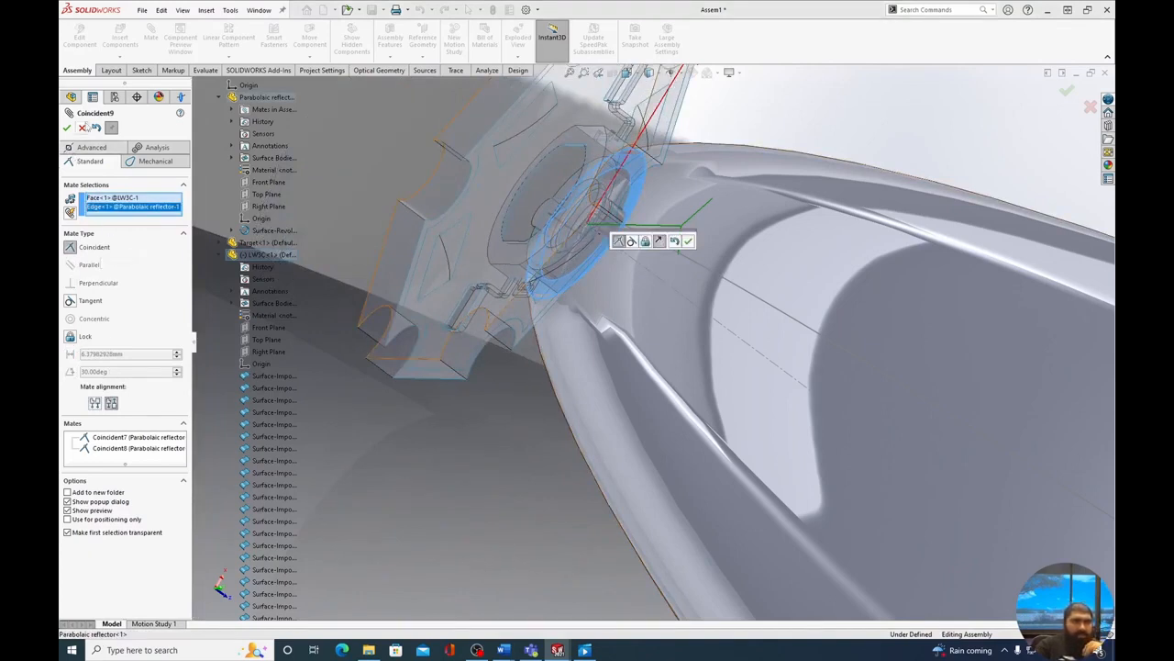
{"action": "left_click", "coordinate": [67, 127]}
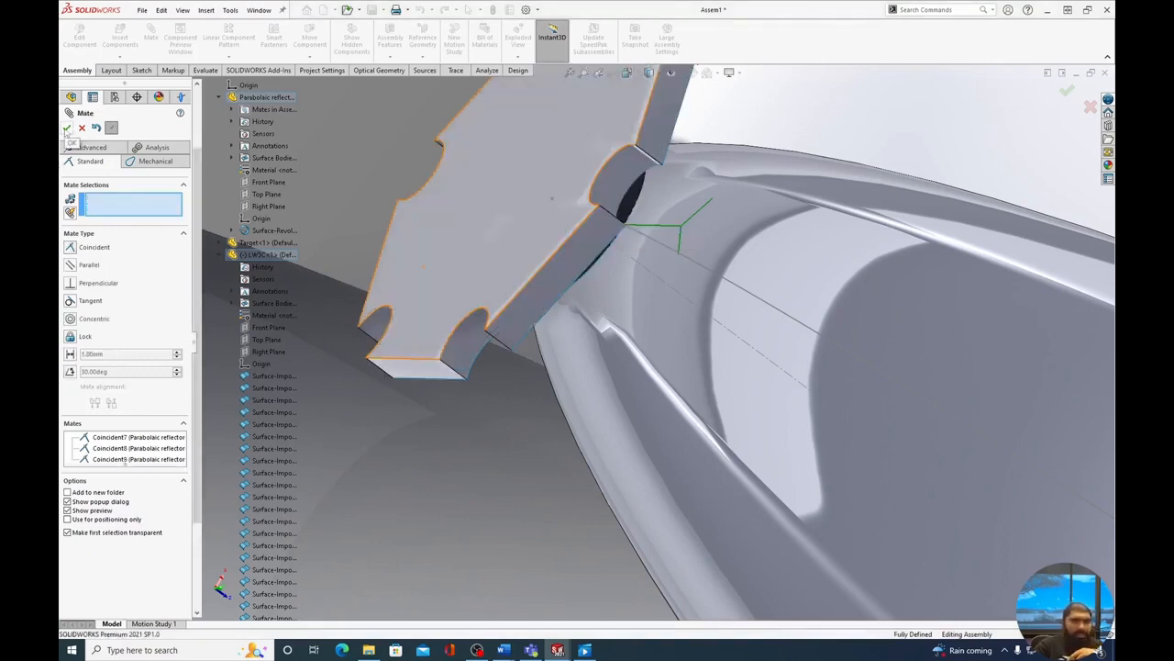
{"action": "left_click", "coordinate": [67, 128]}
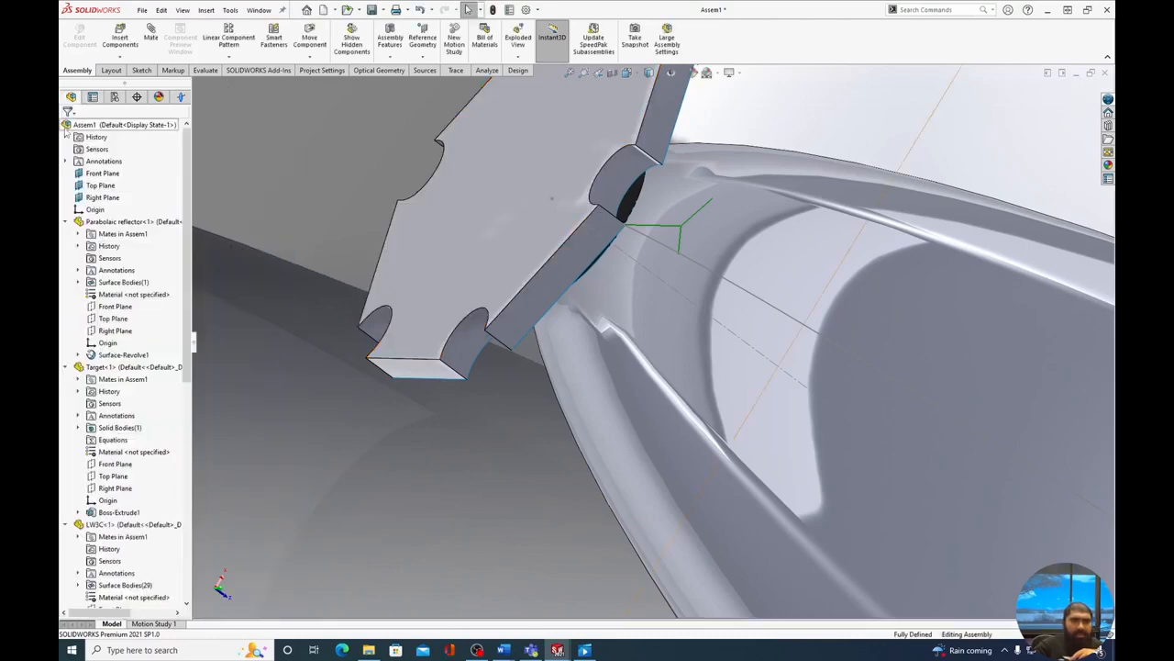
Step: Examine how the LED sits on the reflector's small opening and how the reflector faces the target plate
{"action": "scroll", "coordinate": [735, 441], "scroll_direction": "down", "scroll_amount": 4}
{"action": "scroll", "coordinate": [735, 440], "scroll_direction": "up", "scroll_amount": 10}
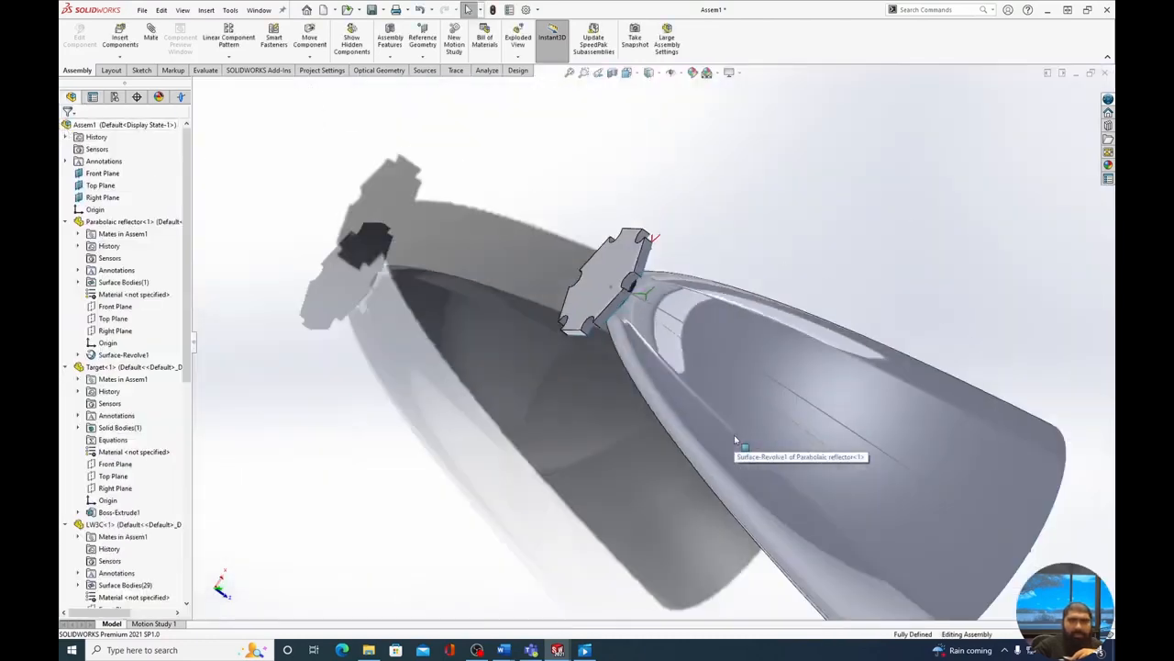
{"action": "middle_click_drag", "start_coordinate": [829, 241], "coordinate": [761, 246]}
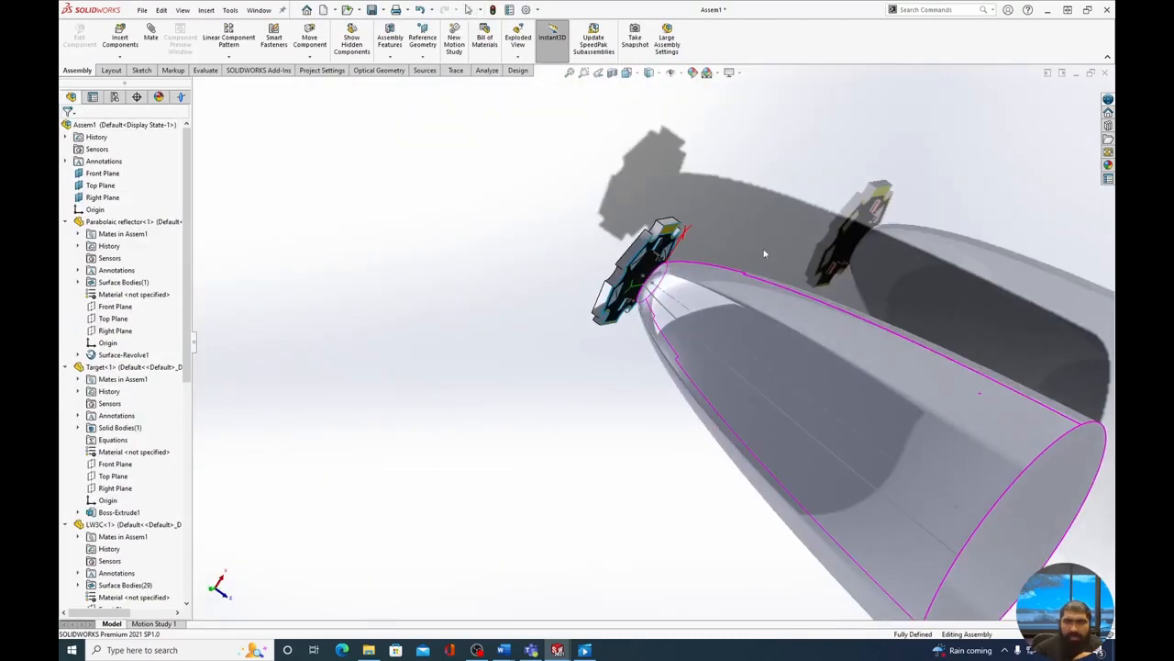
{"action": "scroll", "coordinate": [802, 325], "scroll_direction": "down", "scroll_amount": 4}
{"action": "scroll", "coordinate": [795, 322], "scroll_direction": "up", "scroll_amount": 7}
{"action": "scroll", "coordinate": [797, 322], "scroll_direction": "up", "scroll_amount": 4}
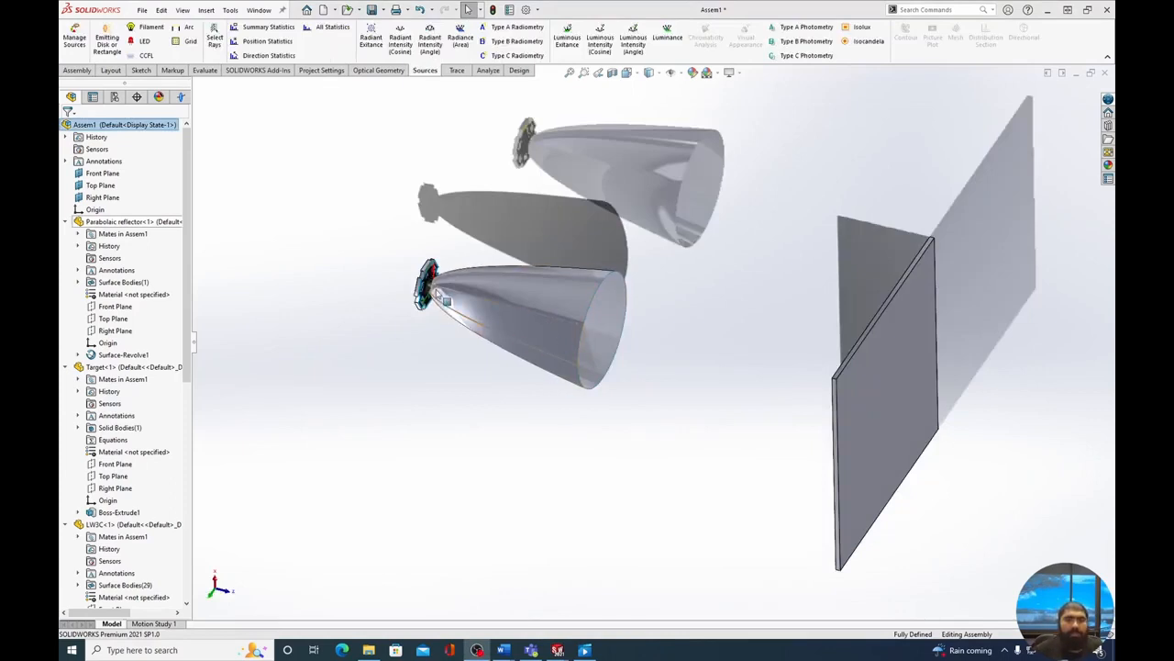
{"action": "middle_click_drag", "start_coordinate": [590, 399], "coordinate": [568, 460]}
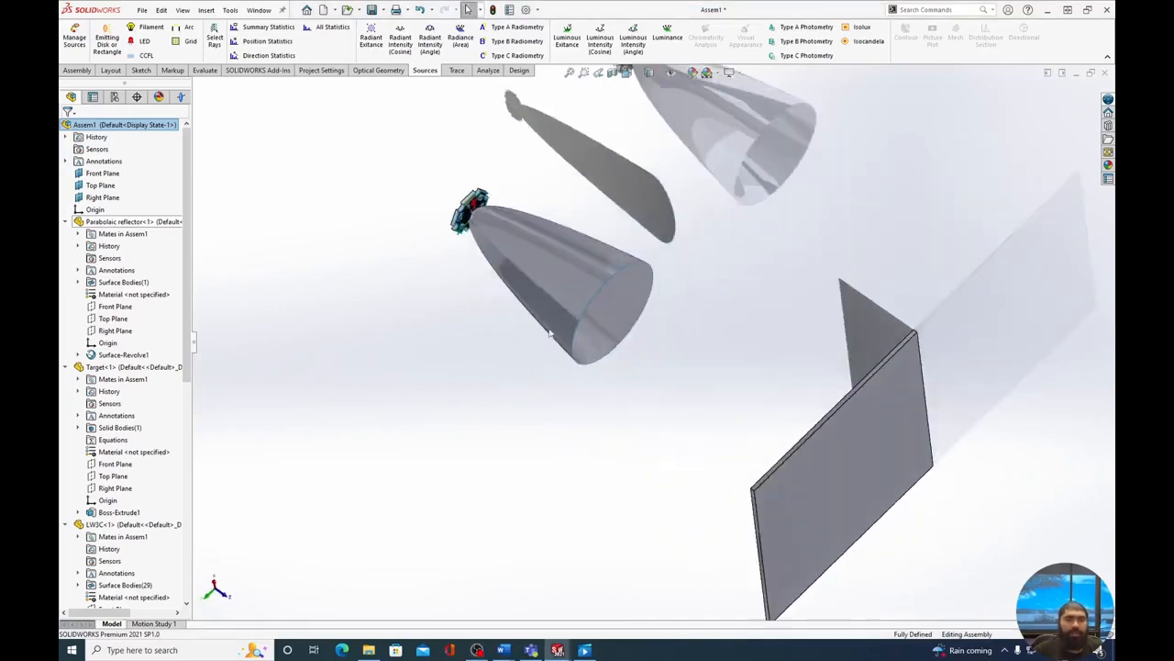
Step: Collapse the Parabolaic reflector, Target and LW3C components in the feature tree
{"action": "left_click", "coordinate": [66, 221]}
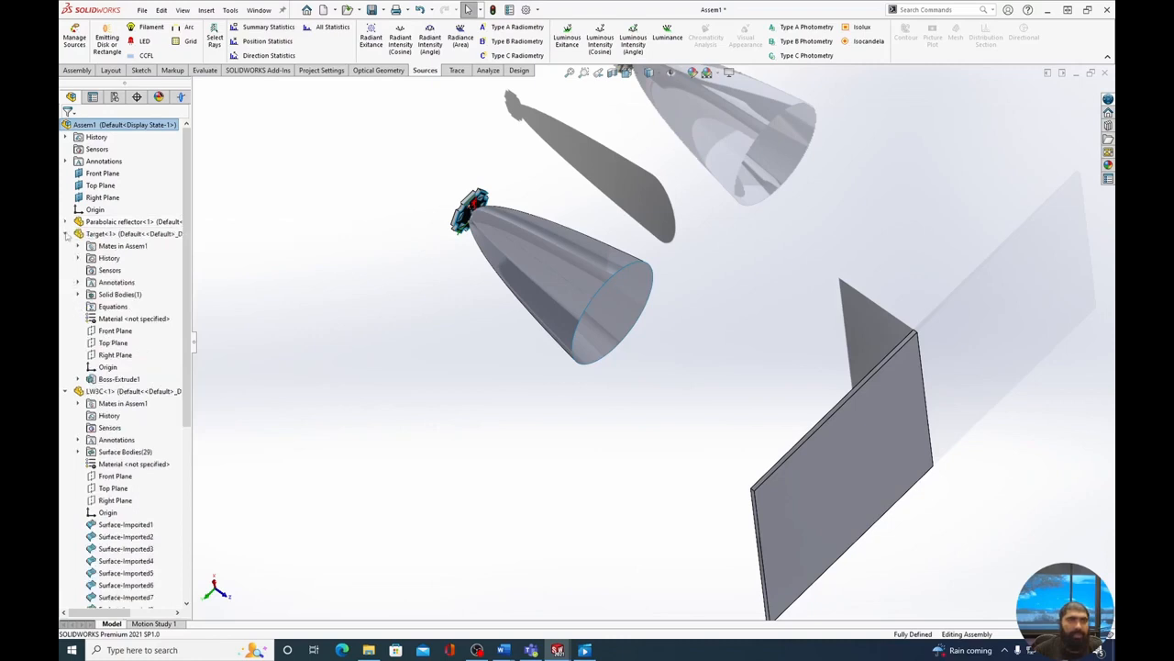
{"action": "left_click", "coordinate": [65, 234]}
{"action": "left_click", "coordinate": [66, 246]}
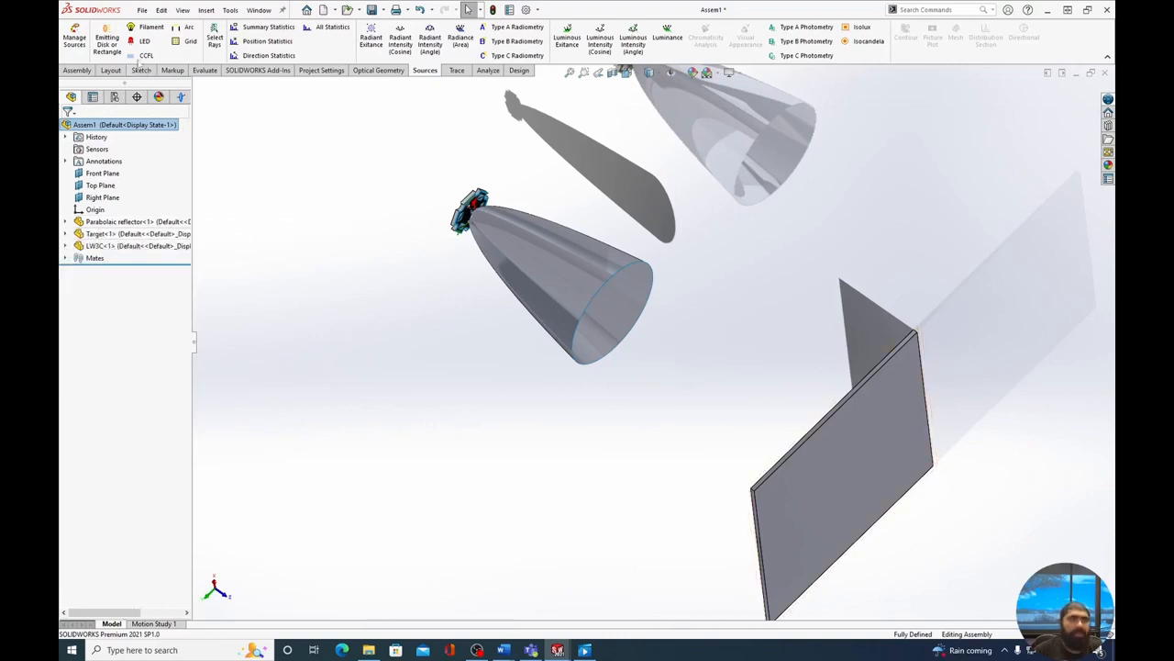
Step: Generate the Summary Statistics for the LW3C source and check its ray count and flux
{"action": "left_click", "coordinate": [332, 34]}
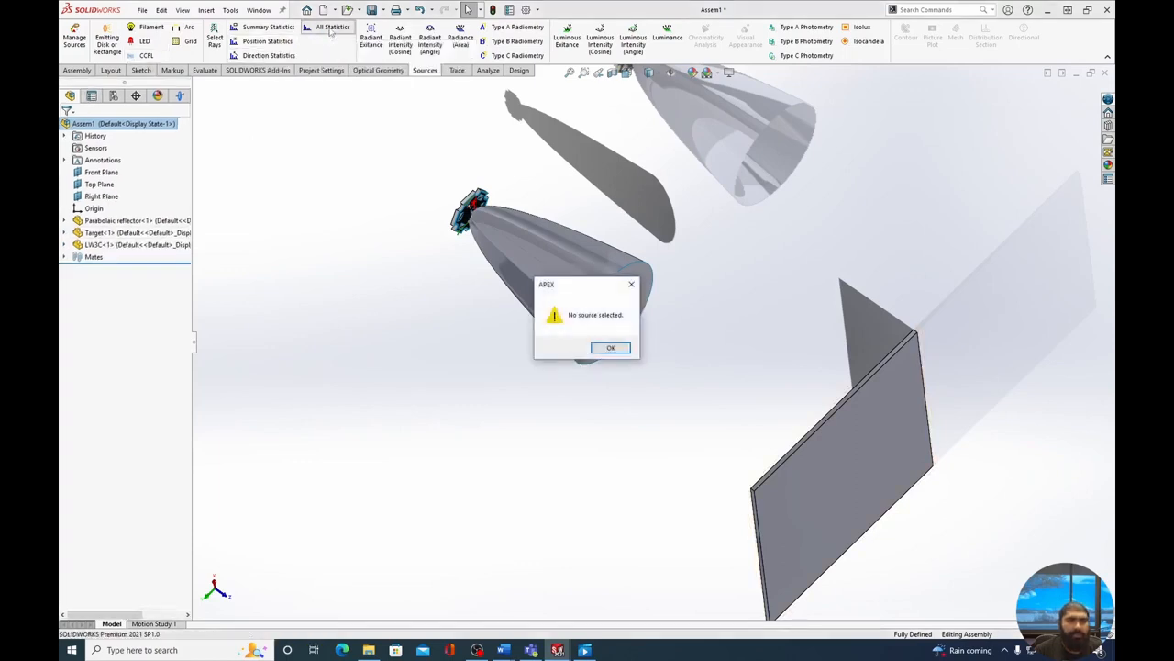
{"action": "left_click", "coordinate": [625, 352]}
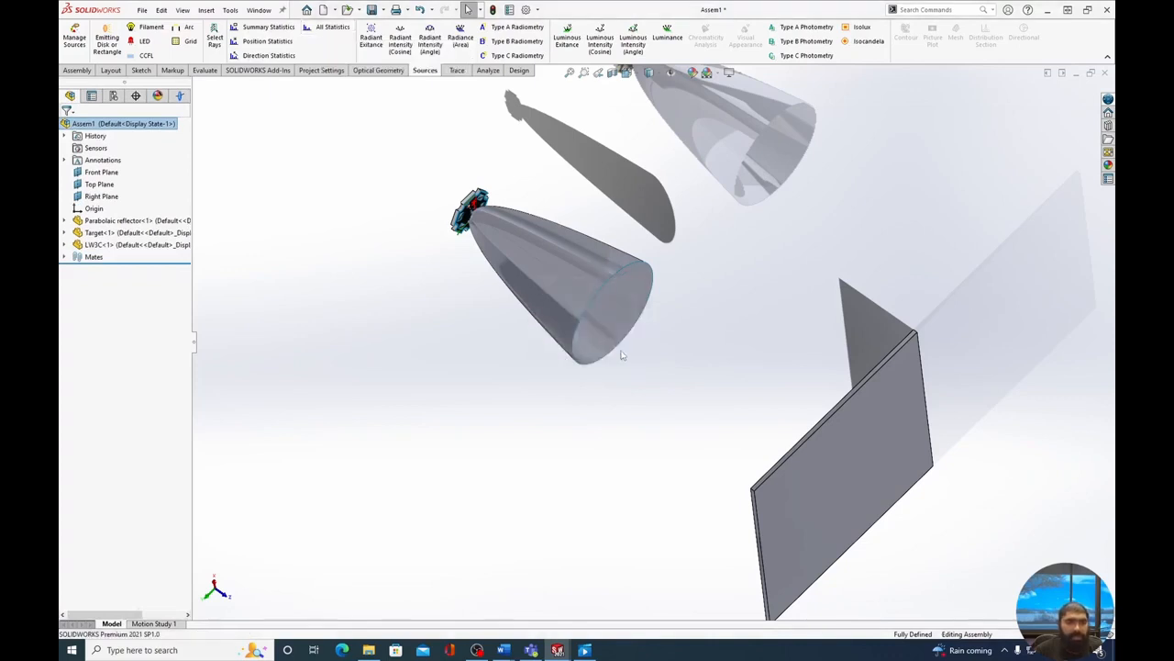
{"action": "left_click", "coordinate": [115, 246]}
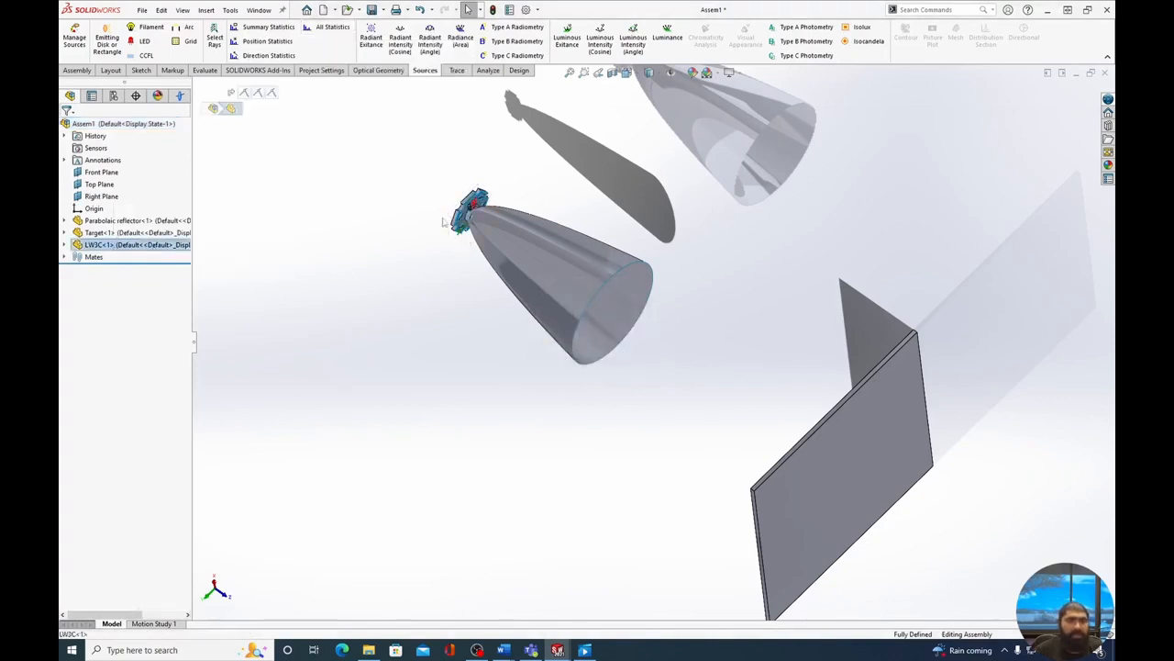
{"action": "left_click", "coordinate": [268, 29]}
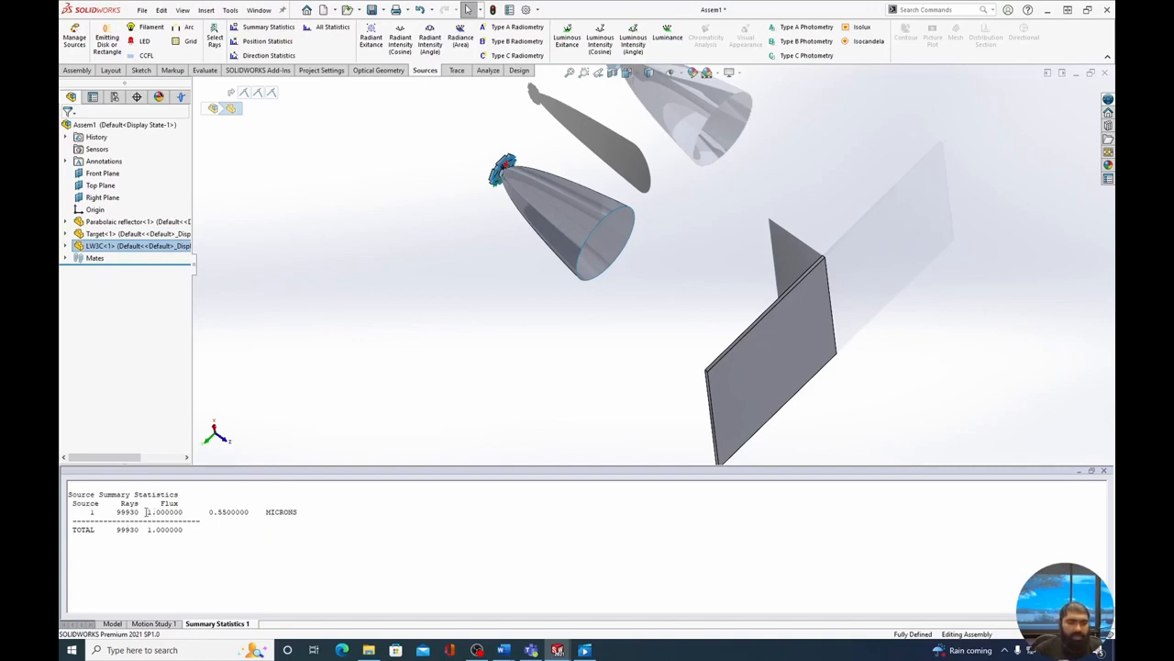
{"action": "left_click_drag", "start_coordinate": [114, 511], "coordinate": [209, 511]}
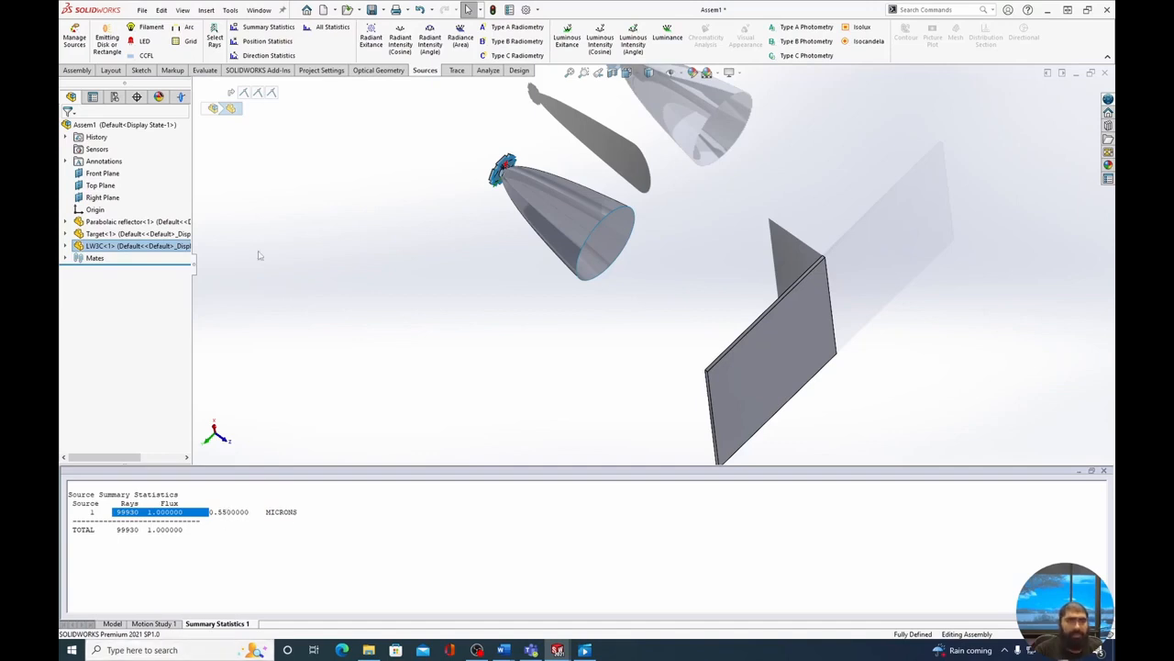
Step: Generate All Statistics for the LW3C source and examine the X, Y and Z centroid in the position statistics
{"action": "left_click", "coordinate": [332, 28]}
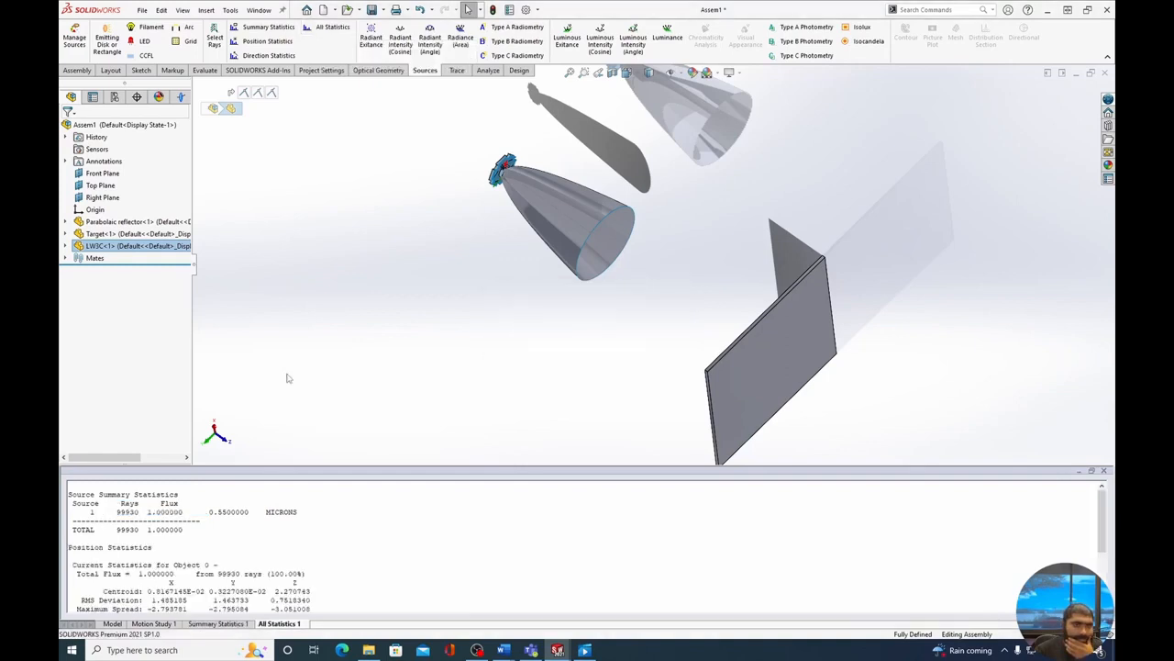
{"action": "scroll", "coordinate": [287, 378], "scroll_direction": "down", "scroll_amount": 2}
{"action": "scroll", "coordinate": [588, 146], "scroll_direction": "up", "scroll_amount": 2}
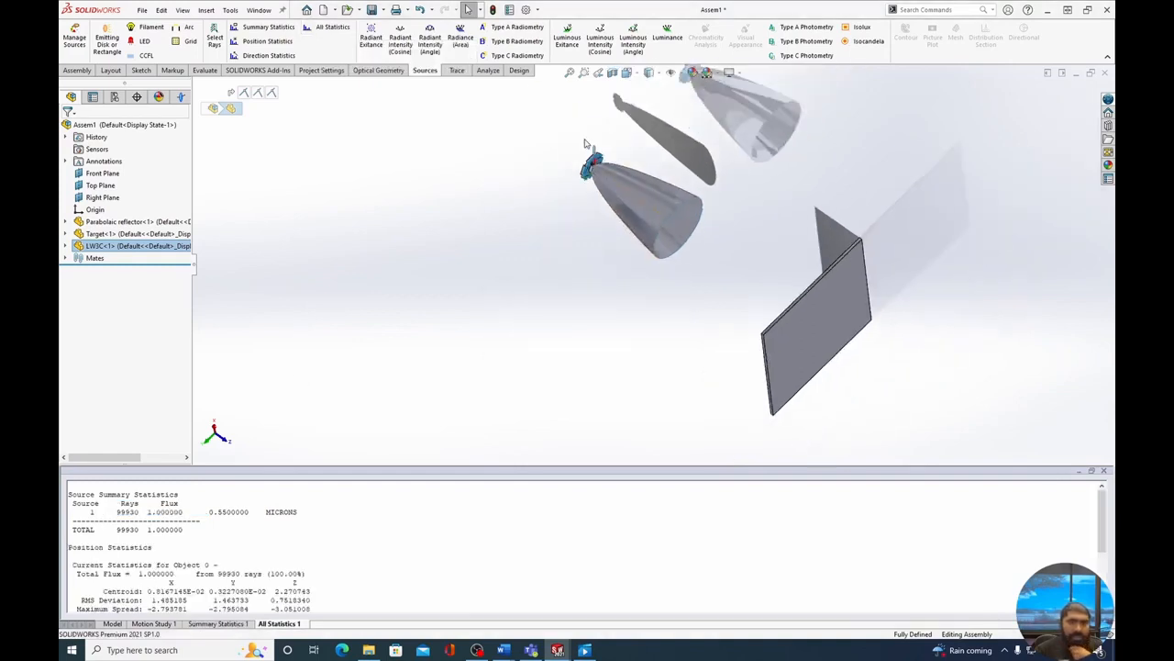
{"action": "scroll", "coordinate": [589, 146], "scroll_direction": "down", "scroll_amount": 2}
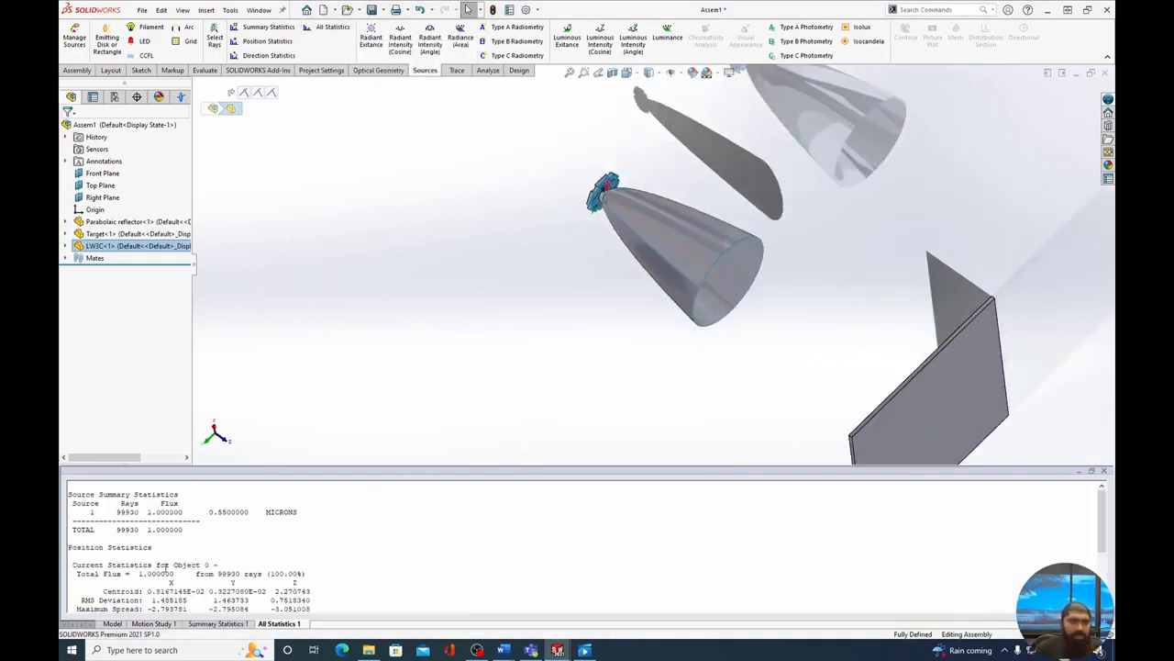
{"action": "scroll", "coordinate": [191, 550], "scroll_direction": "down", "scroll_amount": 2}
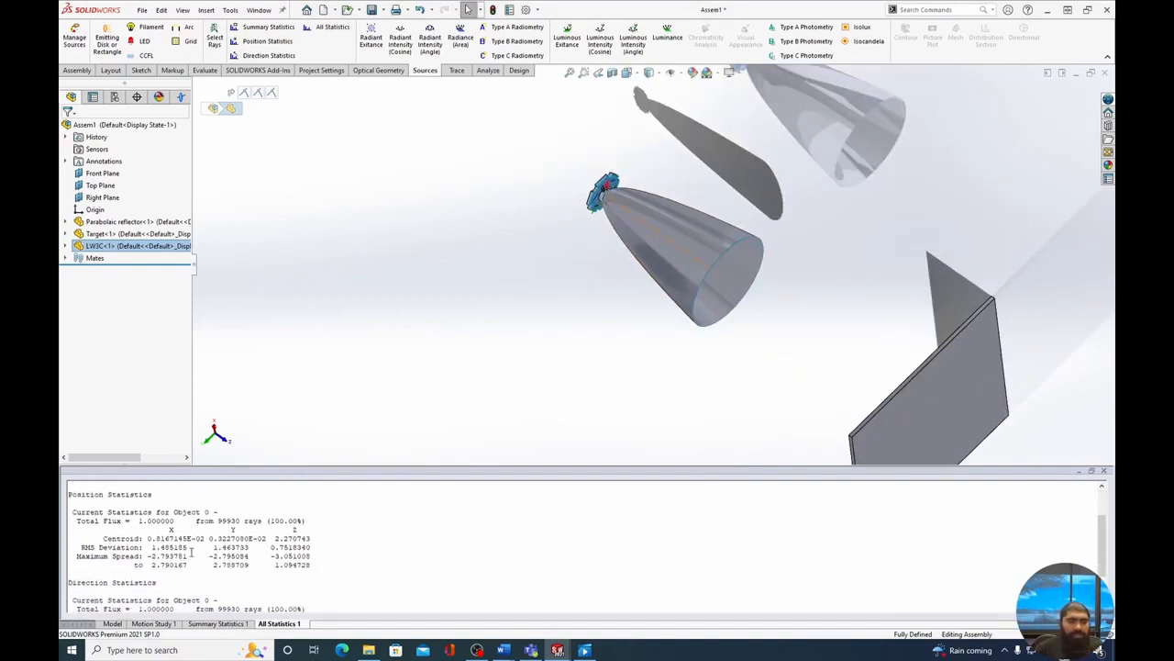
{"action": "scroll", "coordinate": [191, 550], "scroll_direction": "up", "scroll_amount": 1}
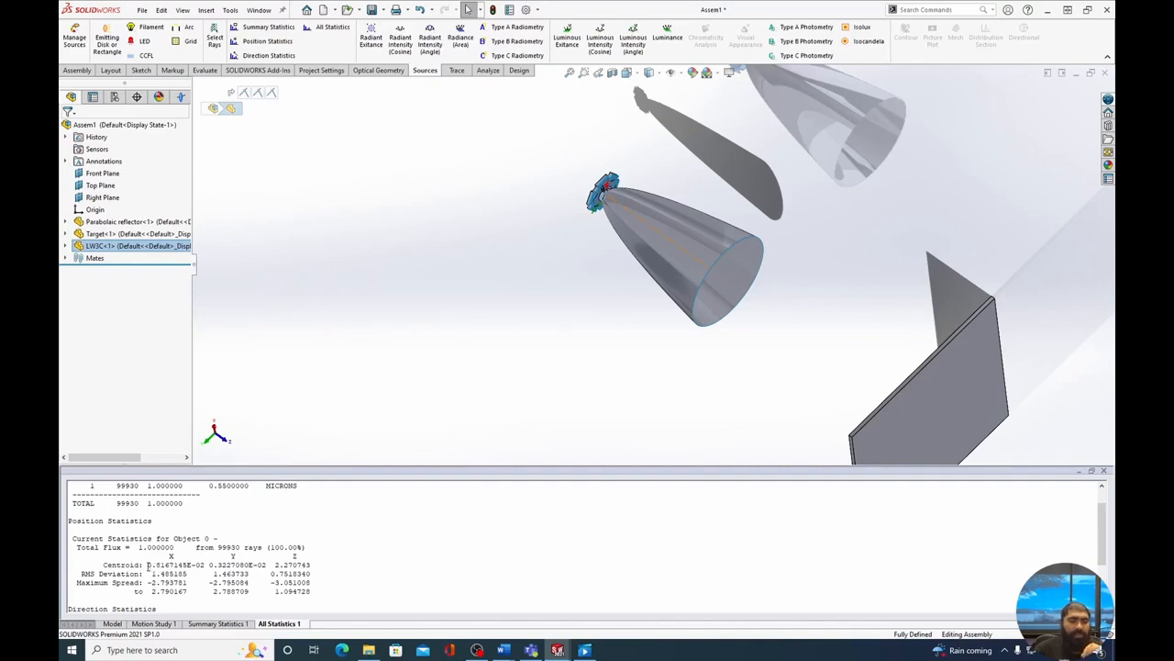
{"action": "double_click", "coordinate": [151, 565]}
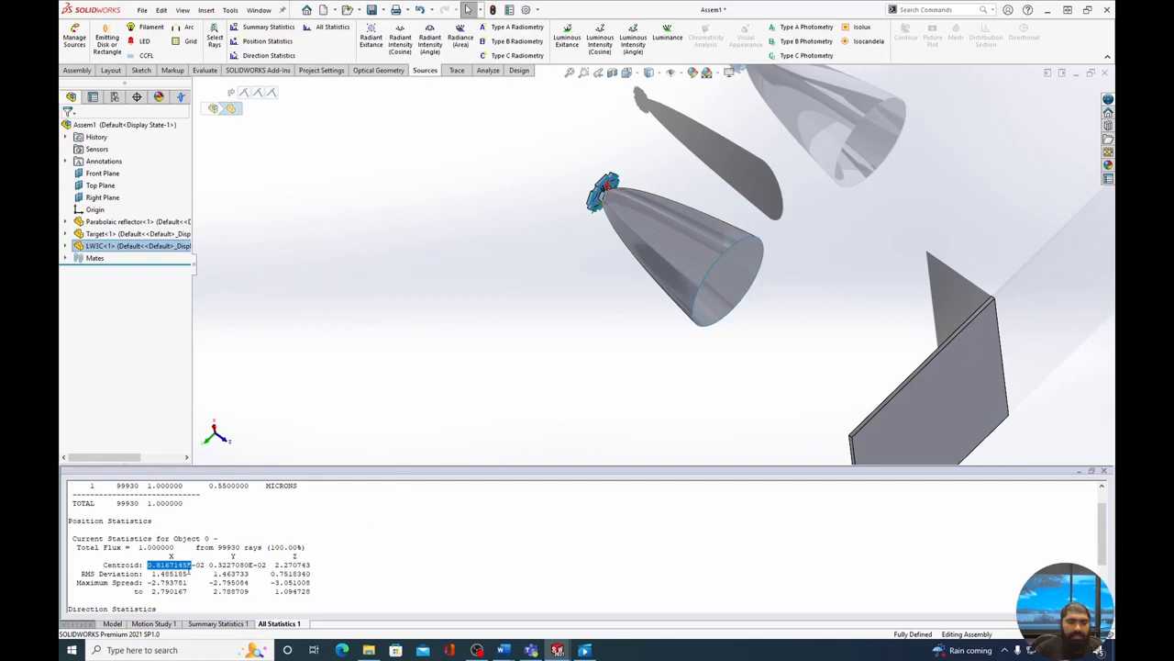
{"action": "left_click_drag", "start_coordinate": [204, 567], "coordinate": [147, 567]}
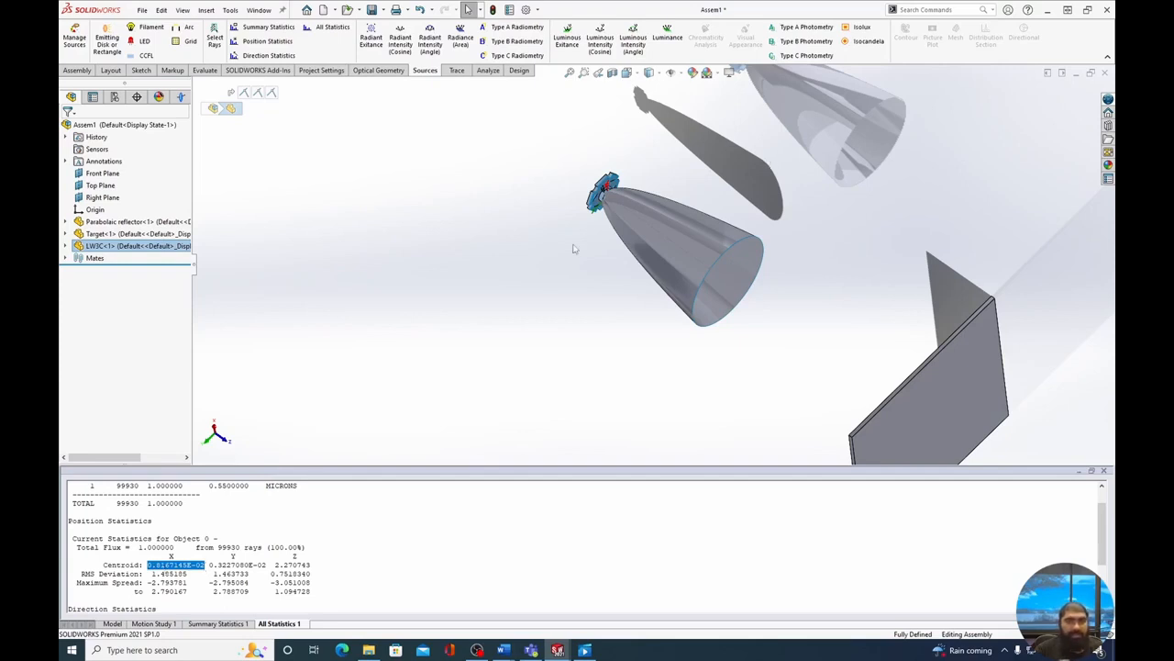
{"action": "left_click_drag", "start_coordinate": [209, 565], "coordinate": [254, 565]}
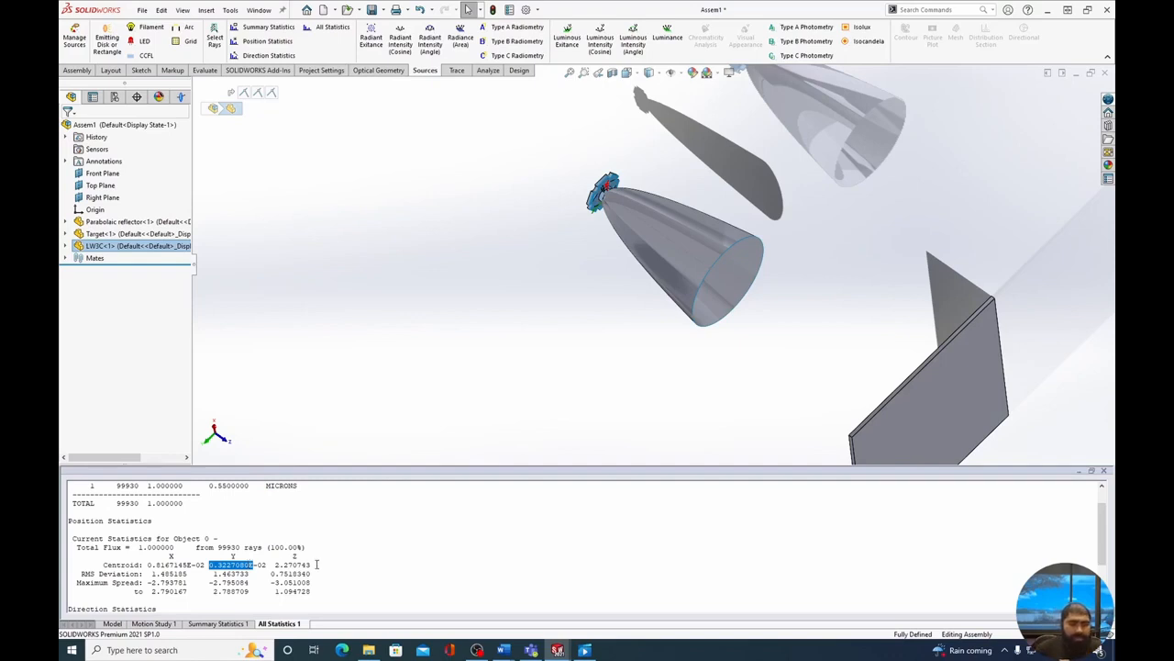
{"action": "left_click_drag", "start_coordinate": [312, 565], "coordinate": [217, 564]}
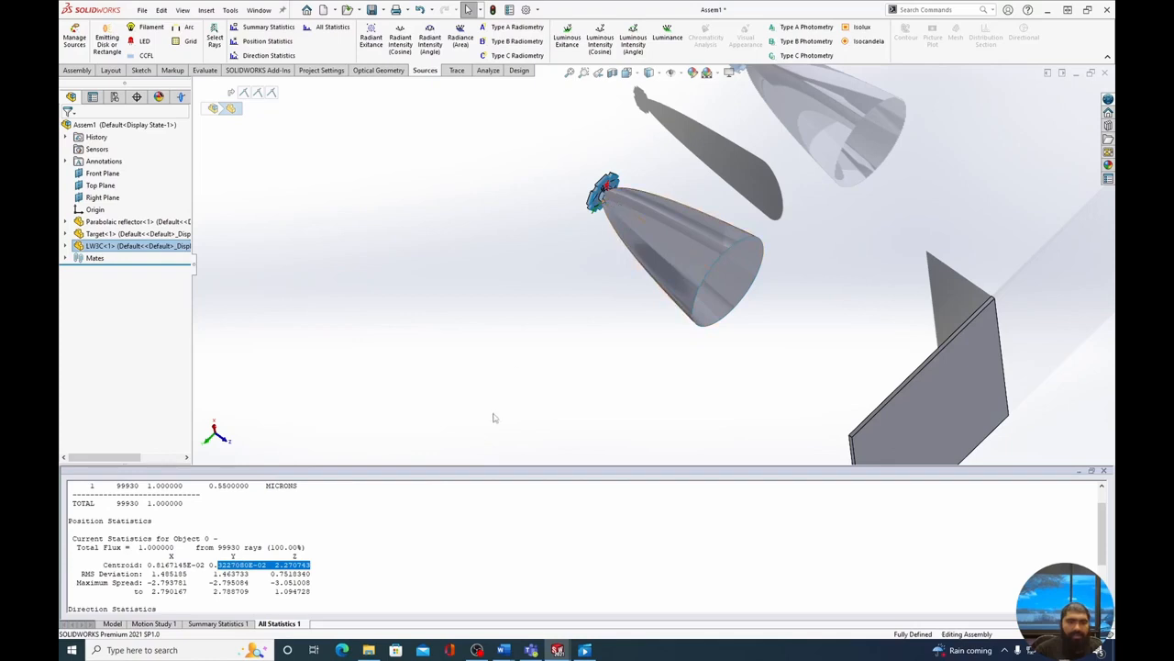
Step: Examine the A, B and C centroid values in the LW3C source's direction statistics and compare them with the position statistics
{"action": "scroll", "coordinate": [443, 548], "scroll_direction": "down", "scroll_amount": 3}
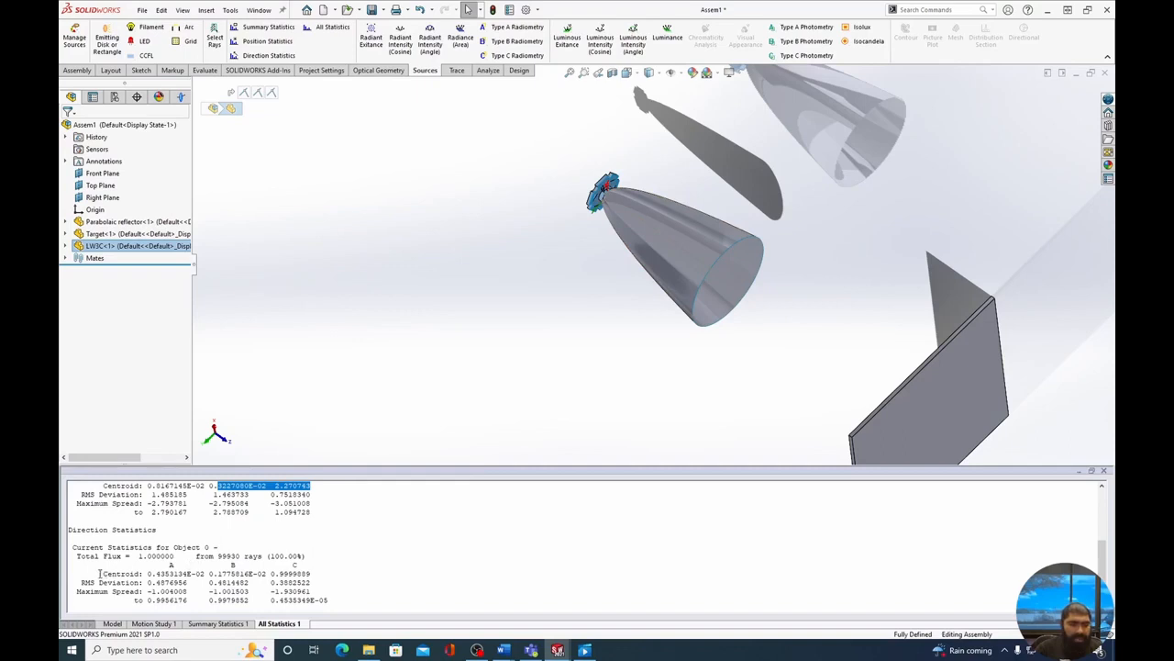
{"action": "left_click_drag", "start_coordinate": [99, 573], "coordinate": [191, 574]}
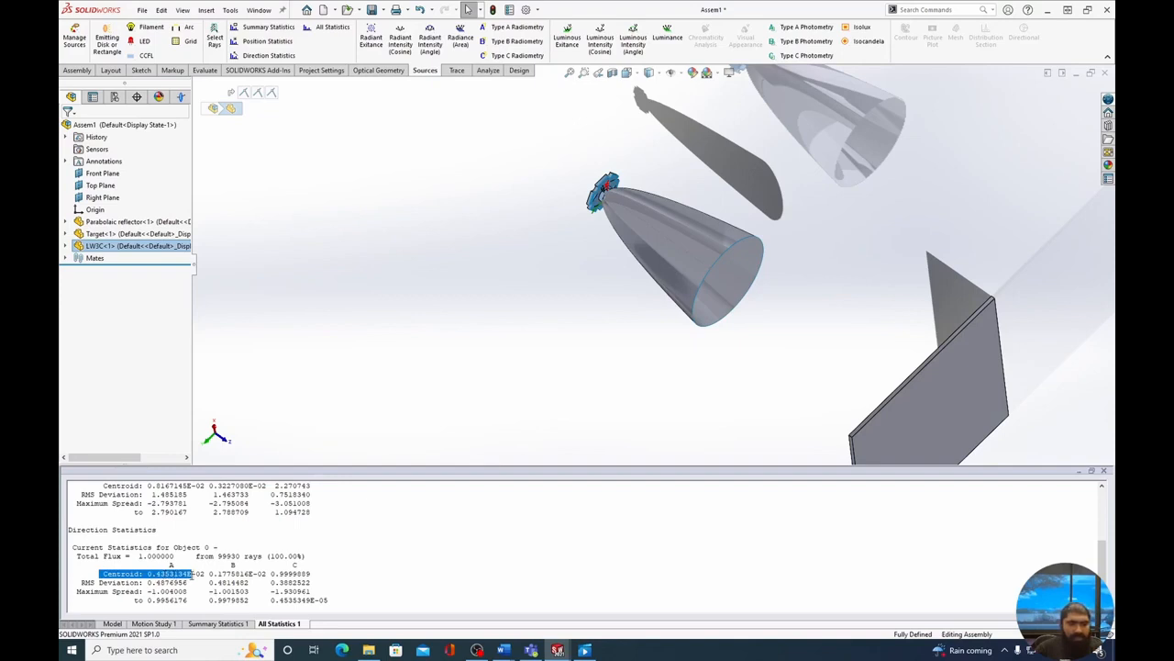
{"action": "left_click_drag", "start_coordinate": [218, 574], "coordinate": [227, 574]}
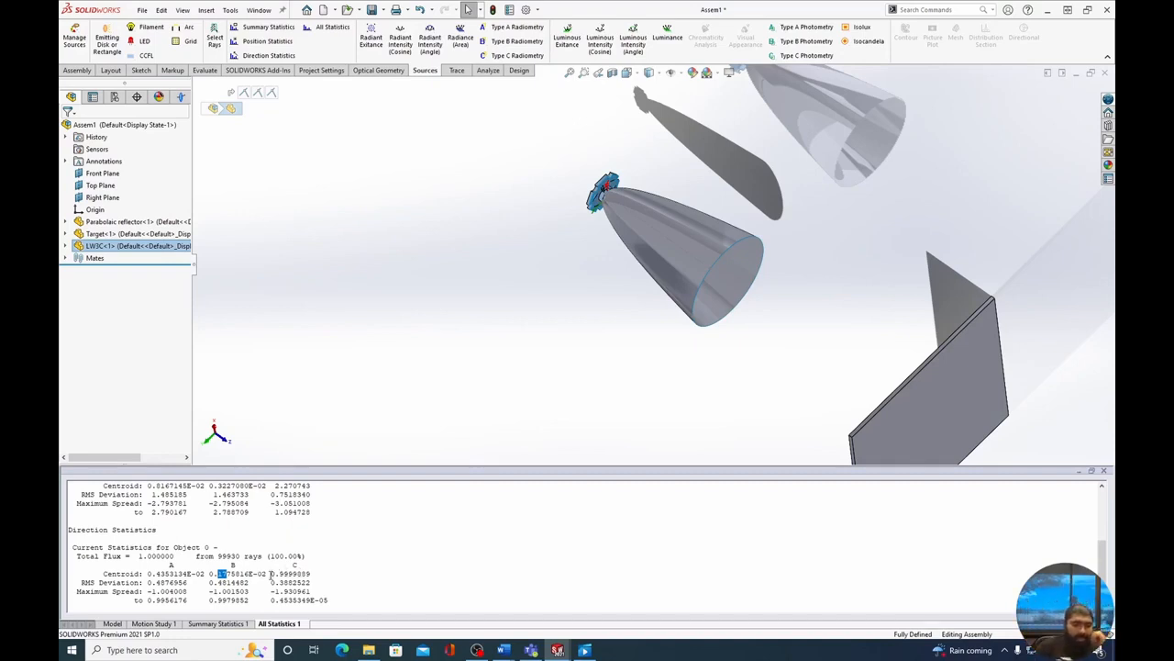
{"action": "left_click_drag", "start_coordinate": [270, 574], "coordinate": [314, 574]}
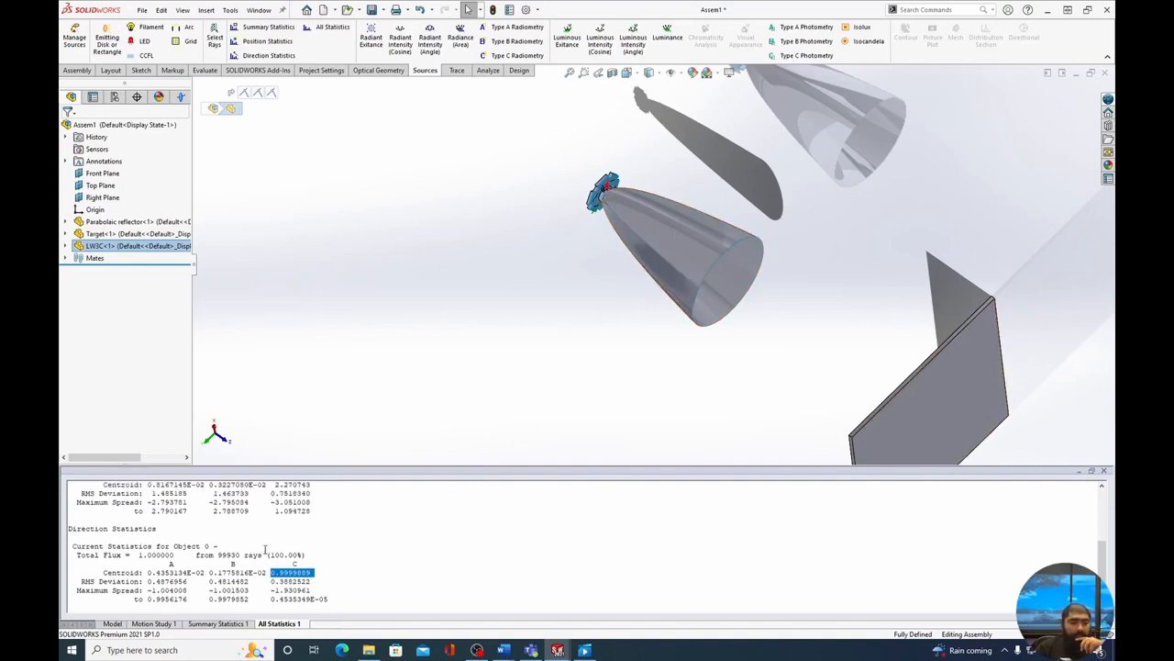
{"action": "scroll", "coordinate": [268, 549], "scroll_direction": "up", "scroll_amount": 3}
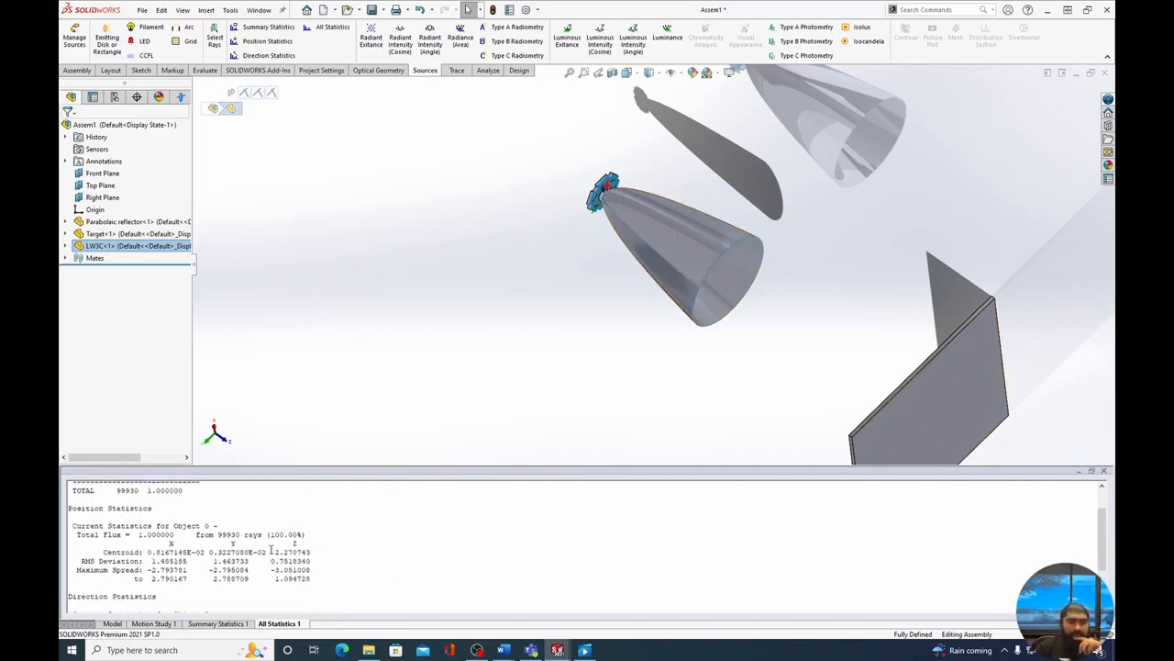
{"action": "scroll", "coordinate": [270, 548], "scroll_direction": "down", "scroll_amount": 3}
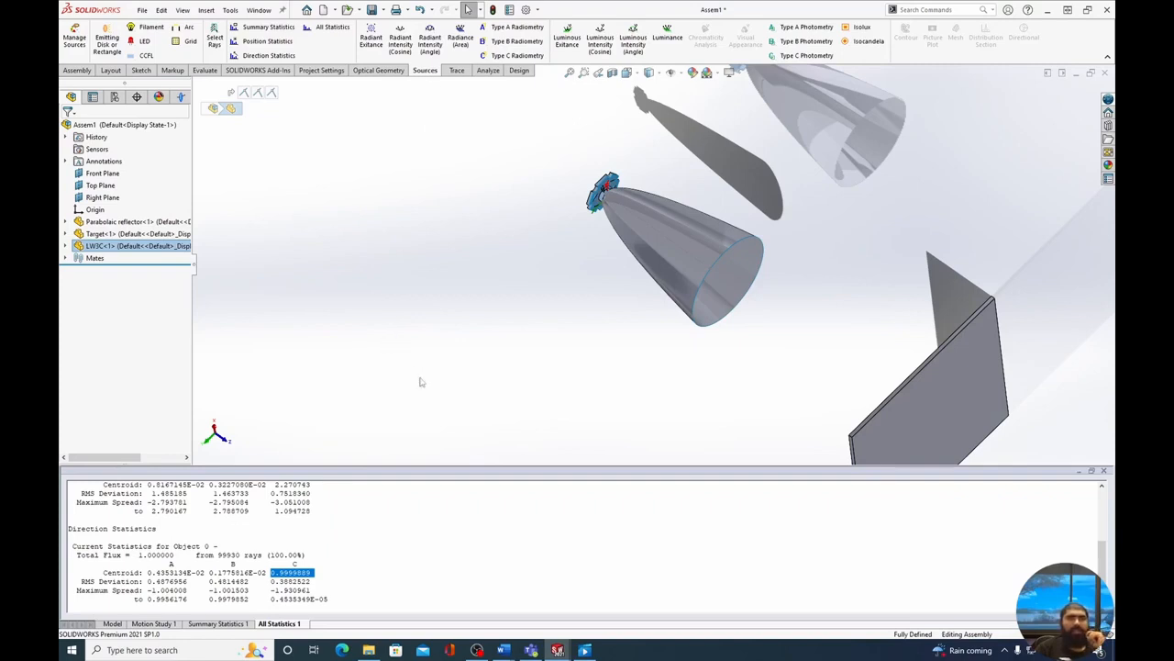
Step: Create a Radiant Exitance irradiance plot of the LW3C source in the XY projection with a data resolution of 100
{"action": "left_click", "coordinate": [377, 37]}
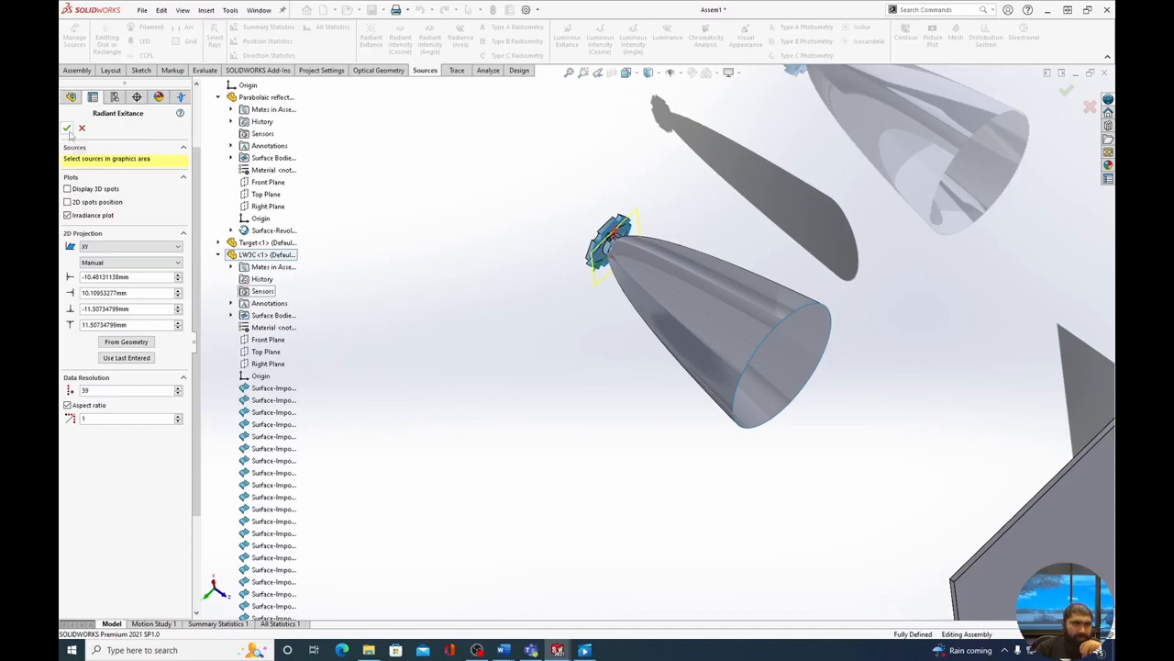
{"action": "left_click", "coordinate": [70, 214]}
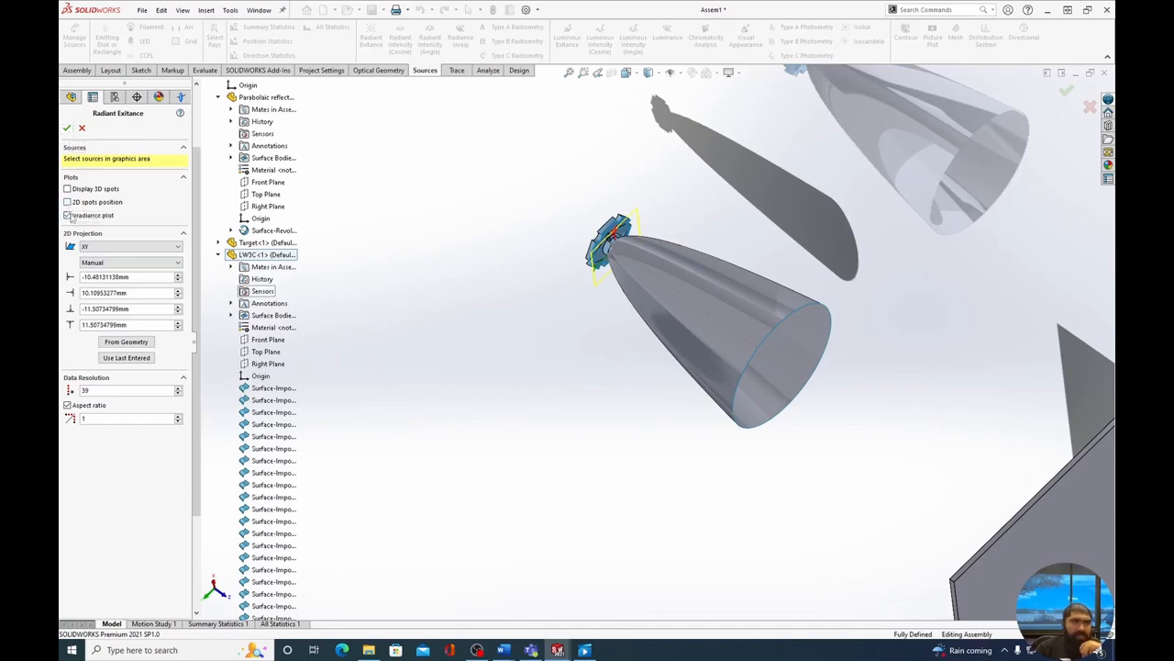
{"action": "double_click", "coordinate": [93, 390]}
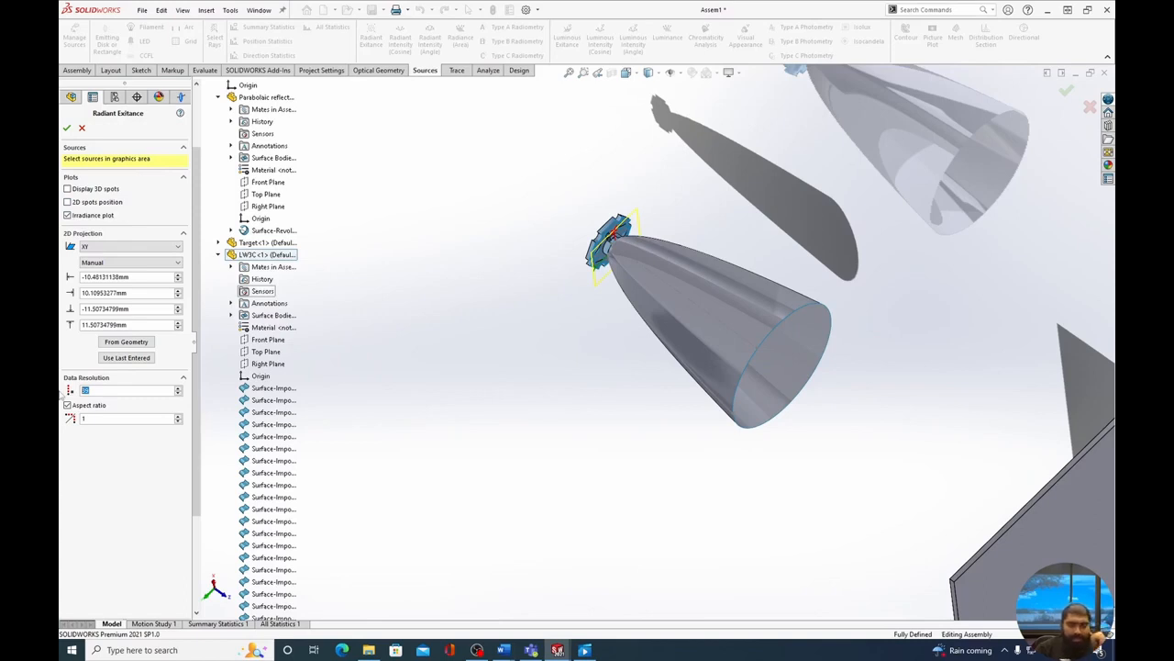
{"action": "type", "text": "100"}
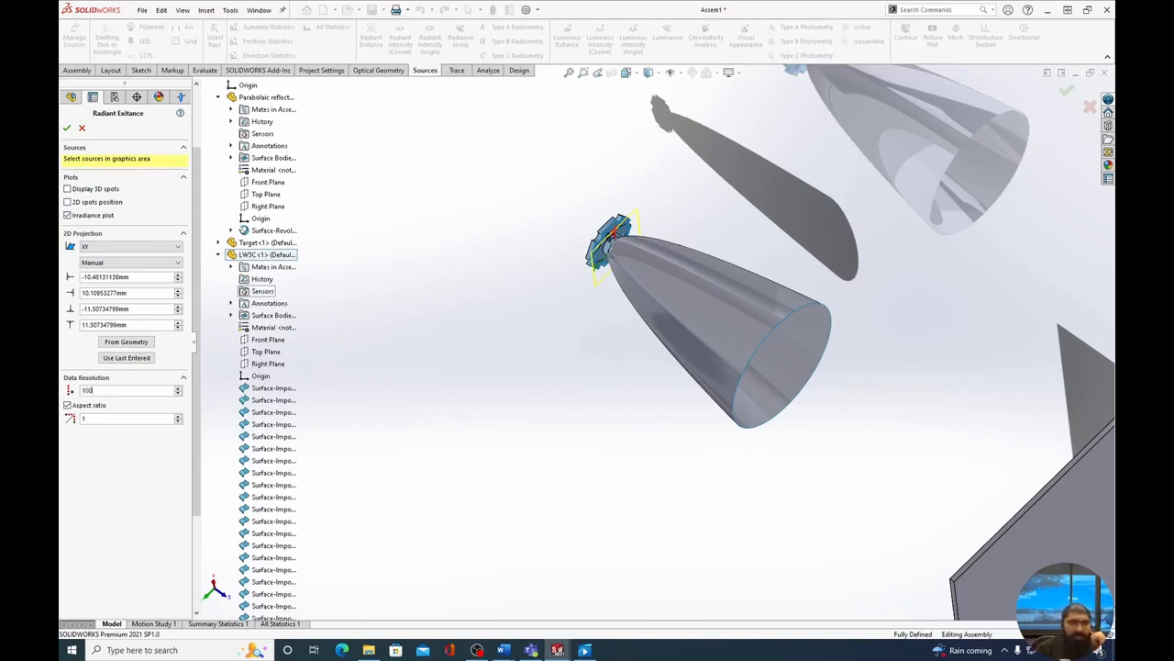
{"action": "left_click", "coordinate": [68, 129]}
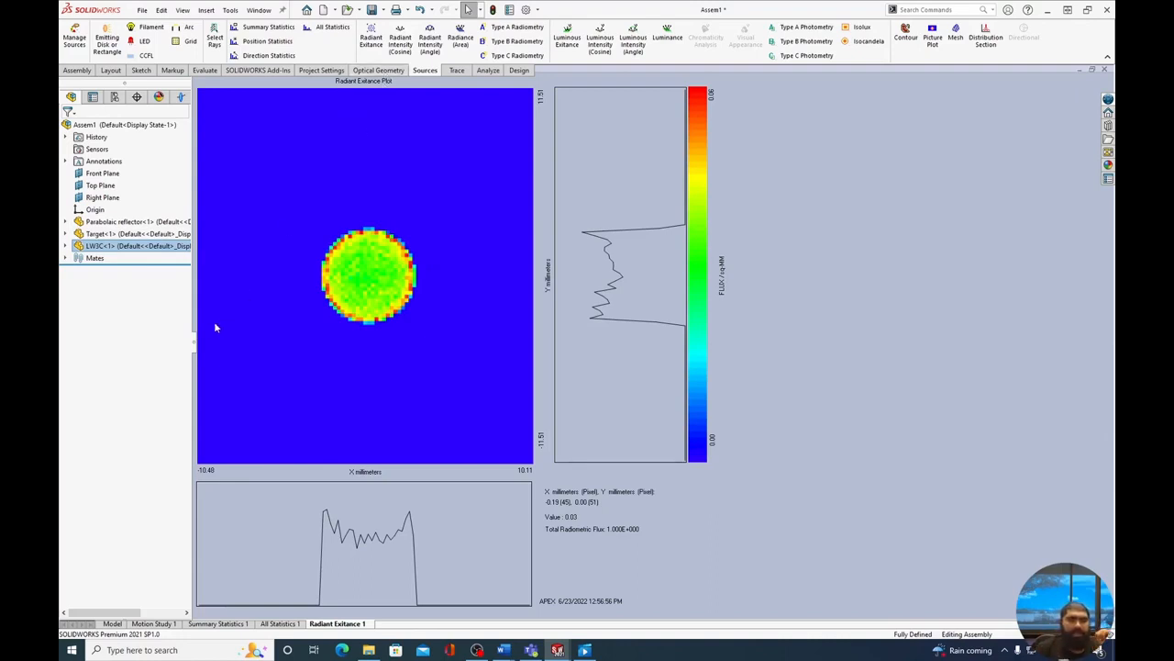
Step: Create Radiant Intensity (Cosine) plots of the LW3C source in cosine space with conversion to angle space, AB (XY) projection and data resolution 100
{"action": "left_click", "coordinate": [393, 72]}
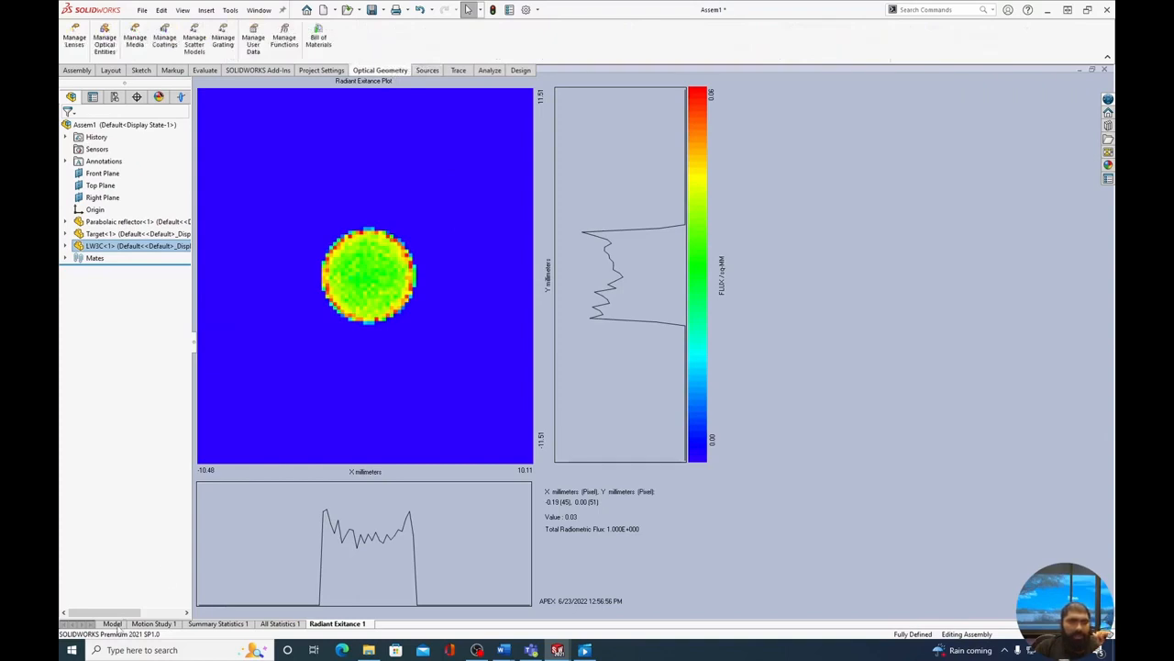
{"action": "left_click", "coordinate": [114, 623]}
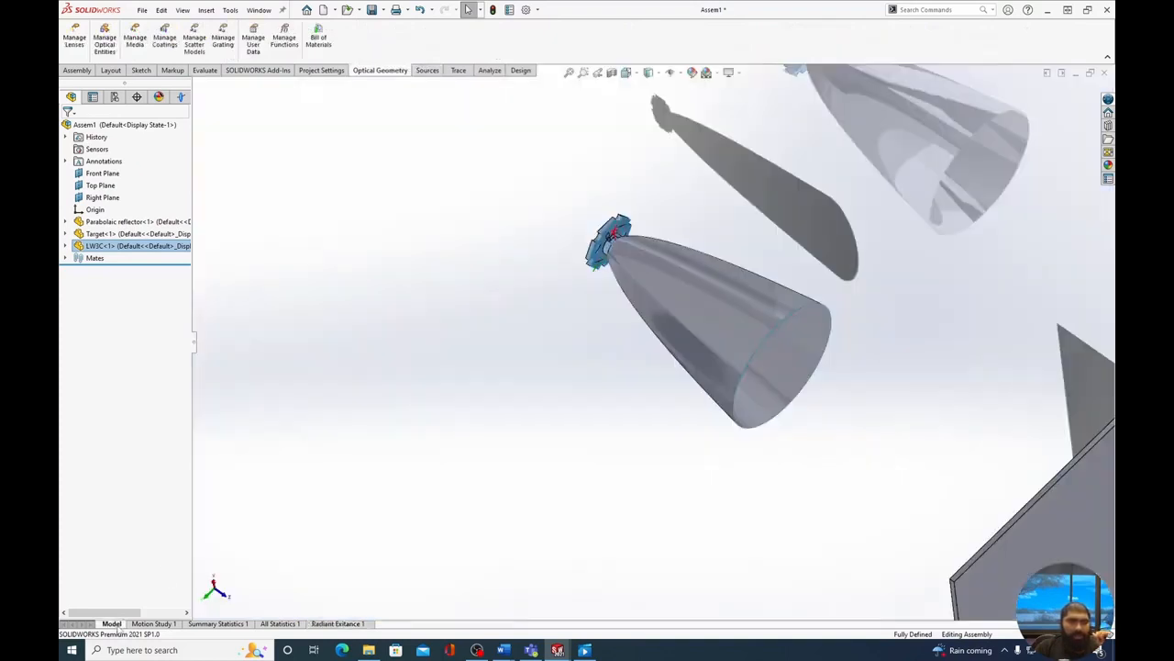
{"action": "left_click", "coordinate": [427, 70]}
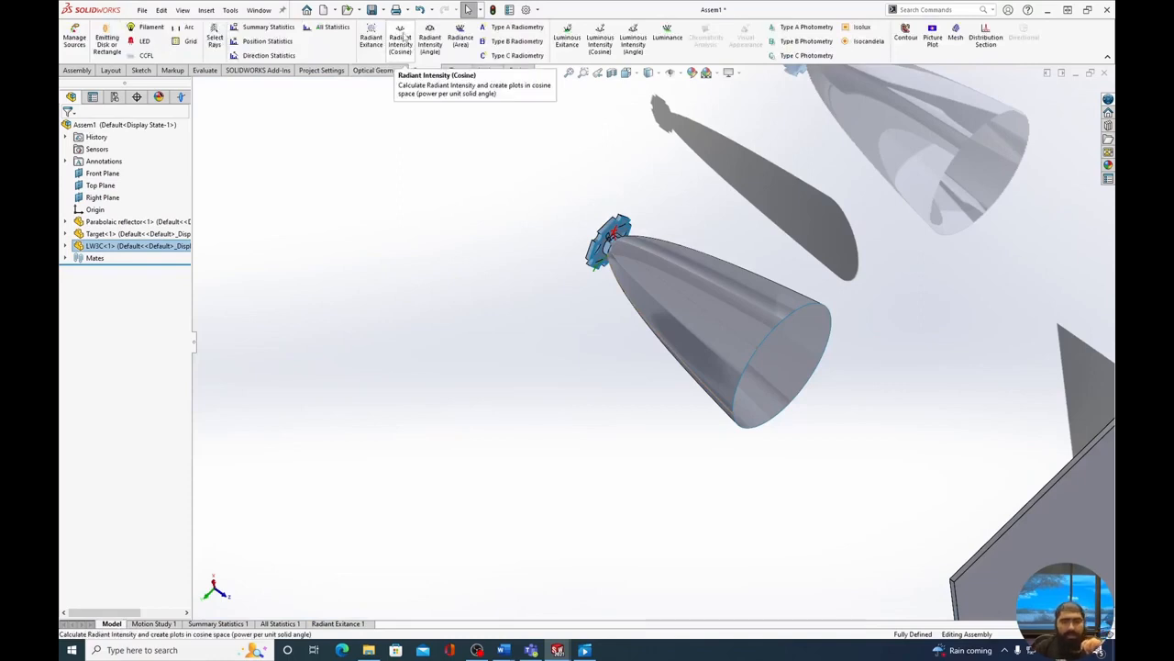
{"action": "left_click", "coordinate": [401, 38]}
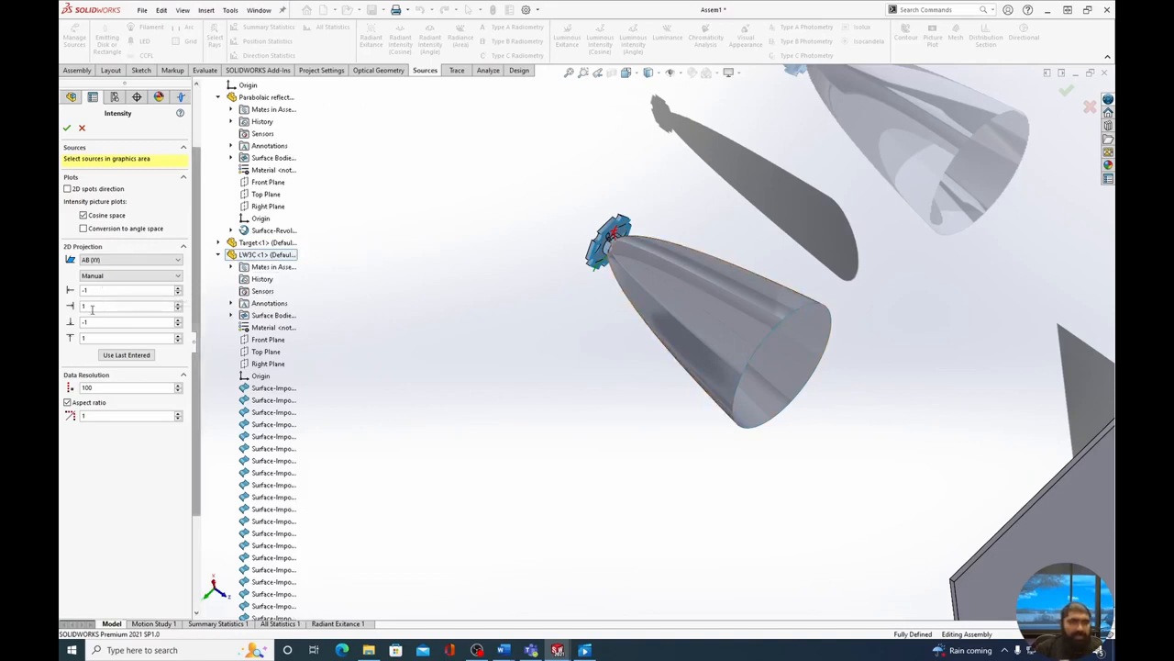
{"action": "left_click", "coordinate": [83, 229]}
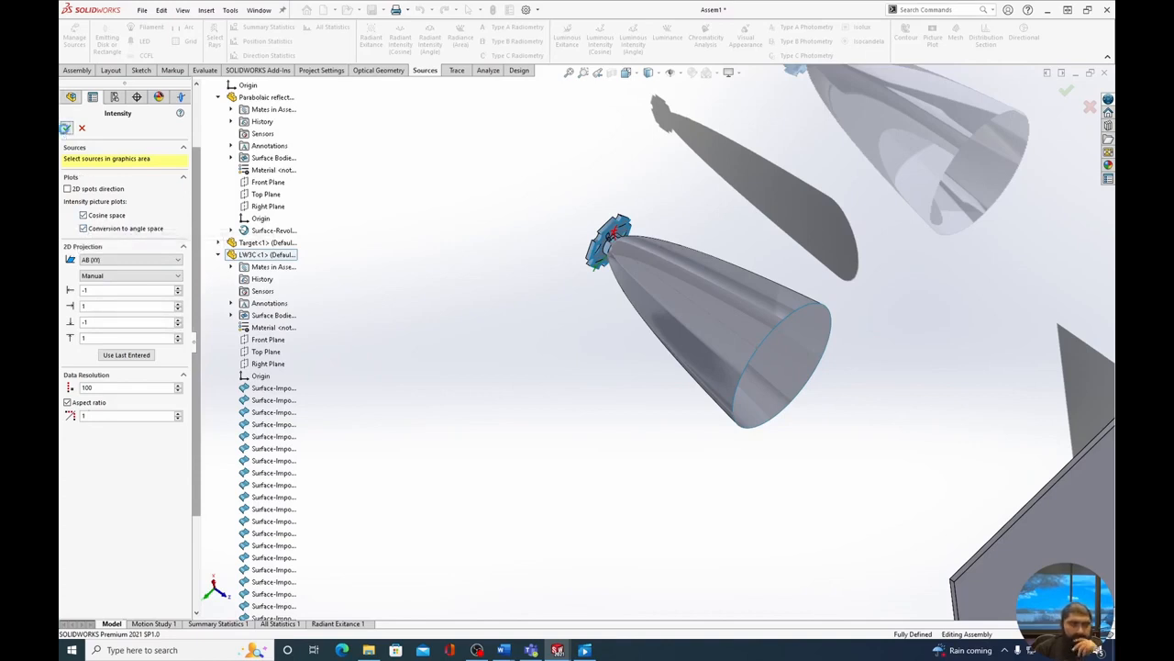
{"action": "left_click", "coordinate": [67, 128]}
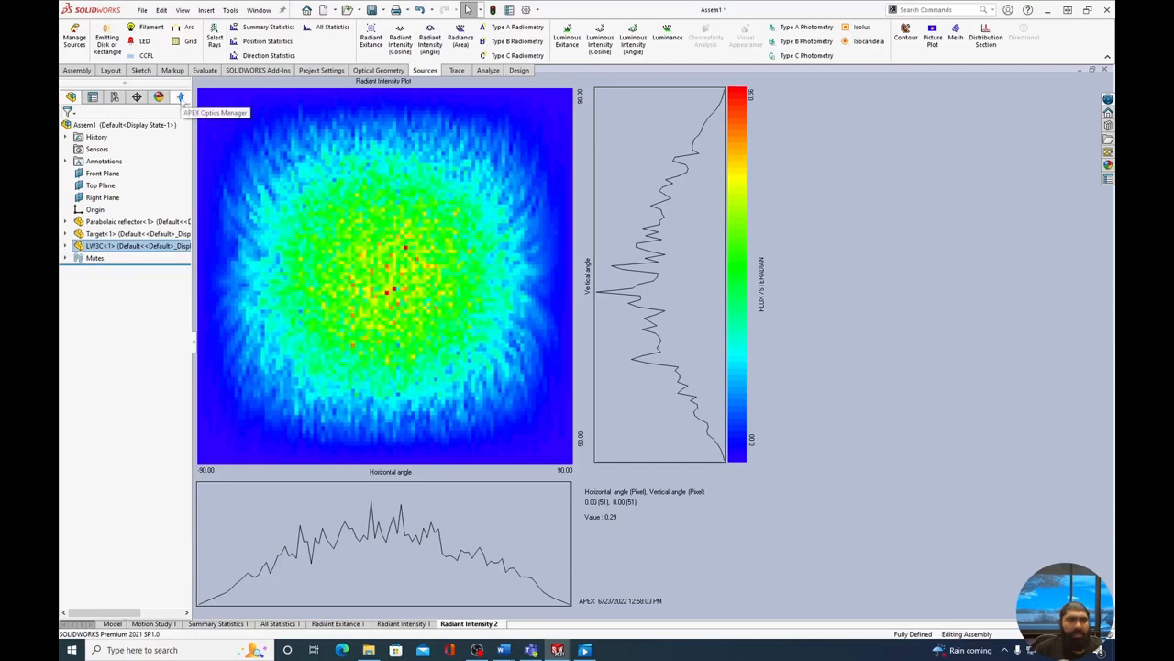
Step: Process the Angles_1 dataset with Average averaging over 2 adjacent vertical and 2 adjacent horizontal pixels
{"action": "left_click", "coordinate": [181, 97]}
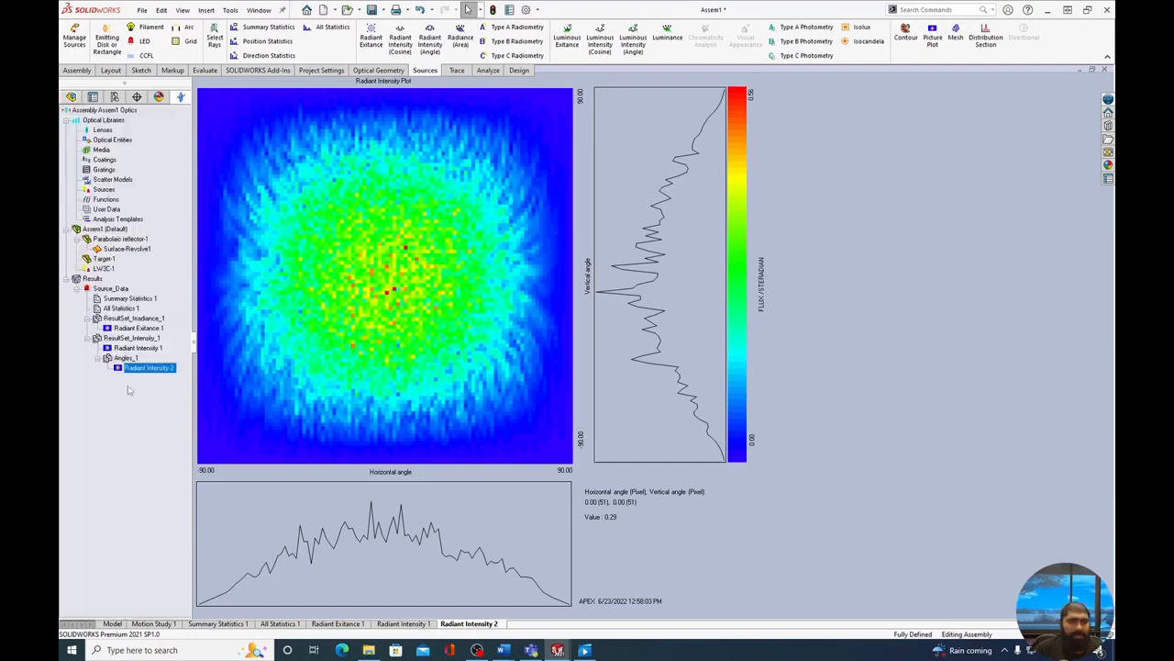
{"action": "left_click", "coordinate": [126, 358]}
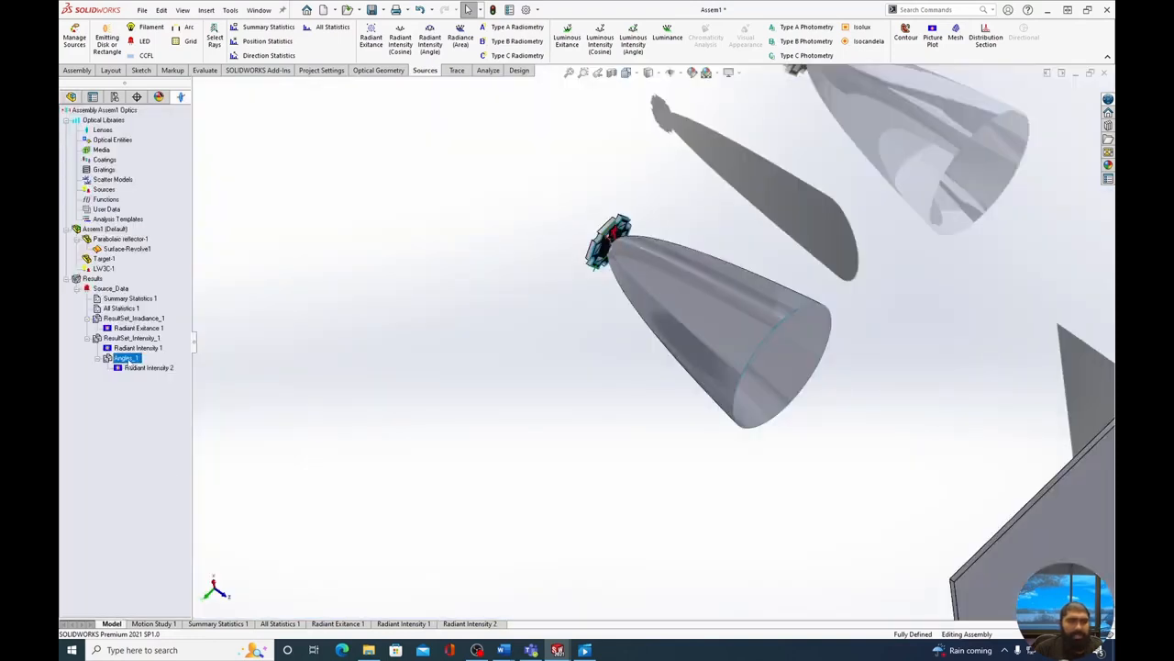
{"action": "right_click", "coordinate": [128, 360]}
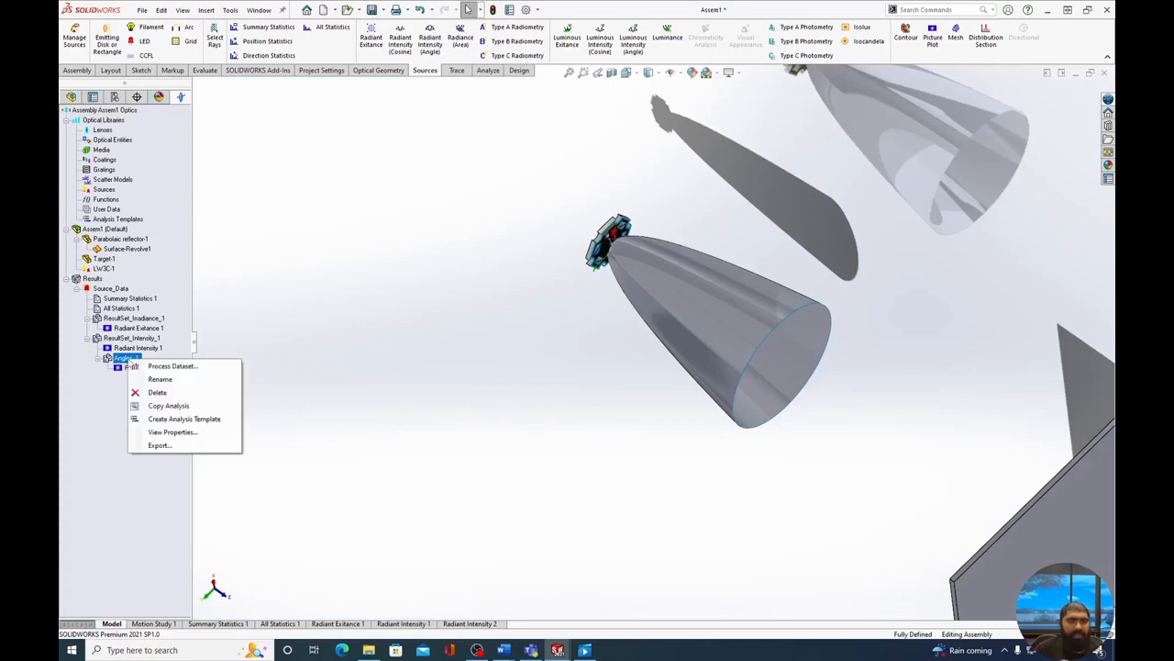
{"action": "left_click", "coordinate": [171, 366]}
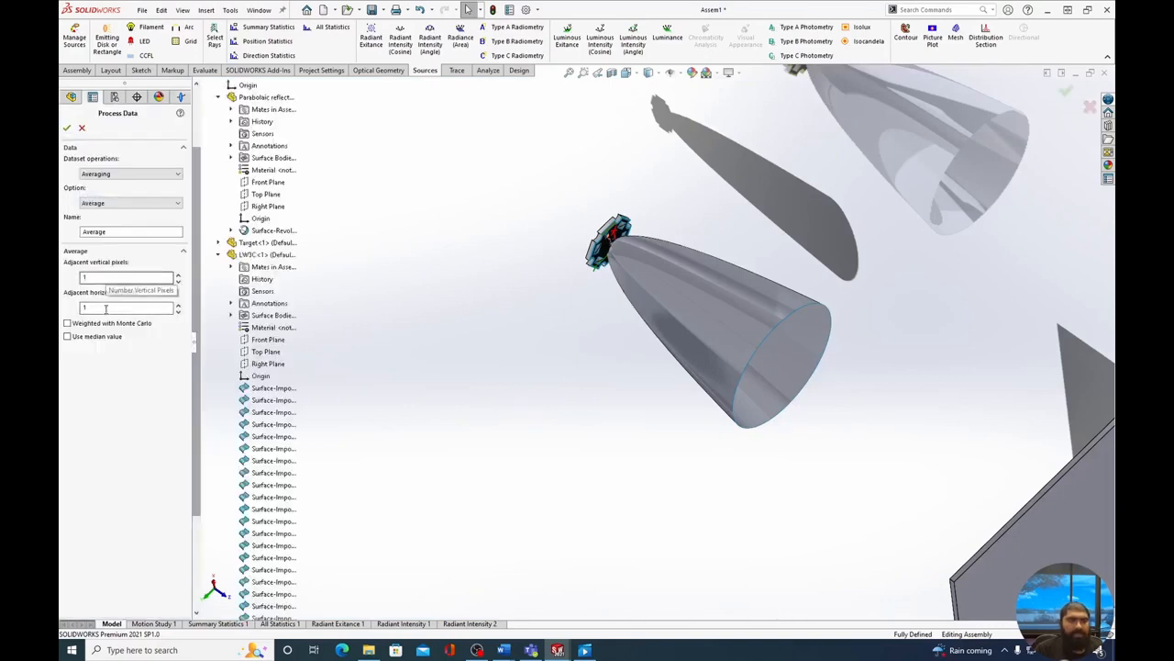
{"action": "left_click_drag", "start_coordinate": [104, 275], "coordinate": [72, 308]}
{"action": "type", "text": "2"}
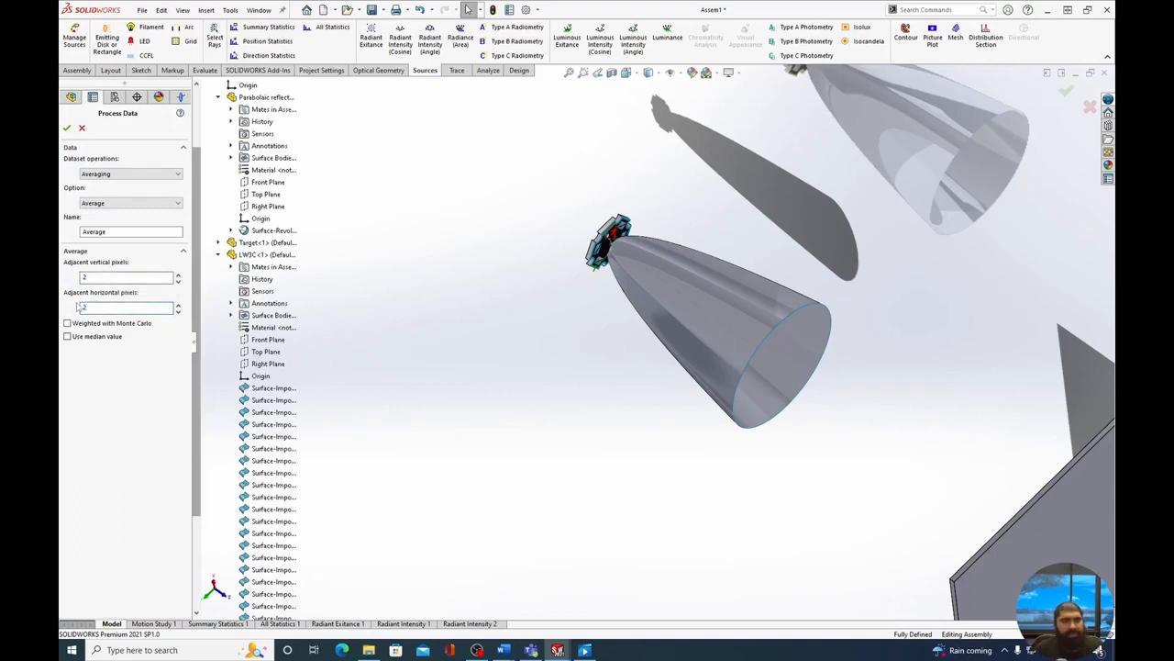
{"action": "left_click", "coordinate": [67, 129]}
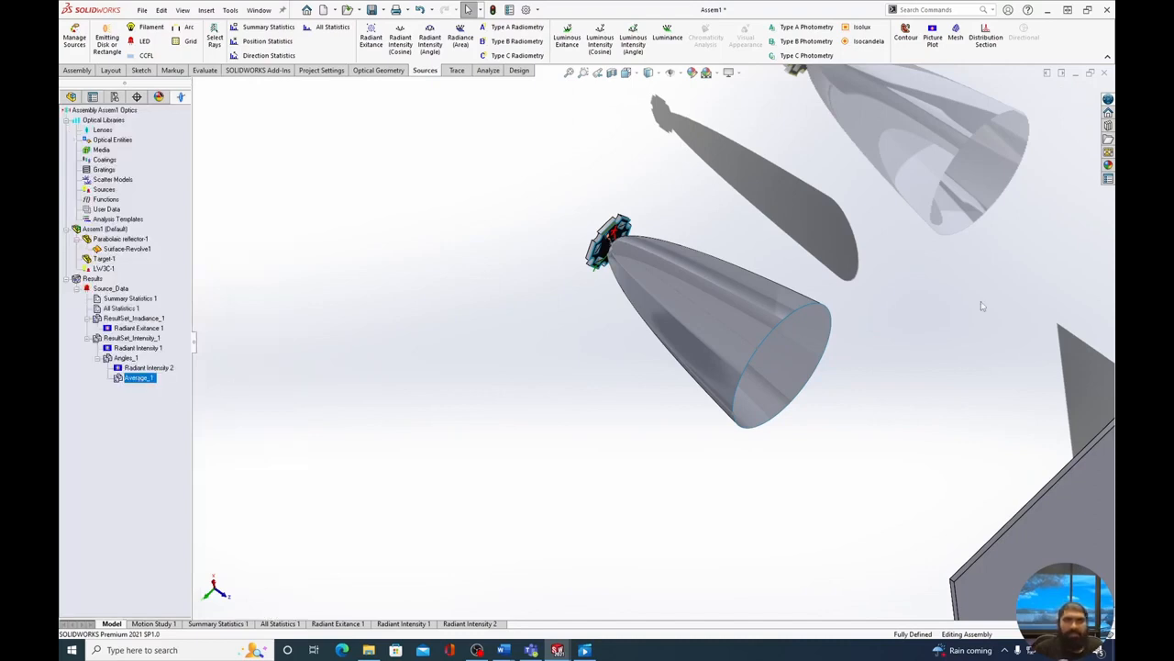
Step: Create a picture plot of the averaged intensity dataset and compare it with the unaveraged Radiant Intensity 2 plot
{"action": "left_click", "coordinate": [932, 36]}
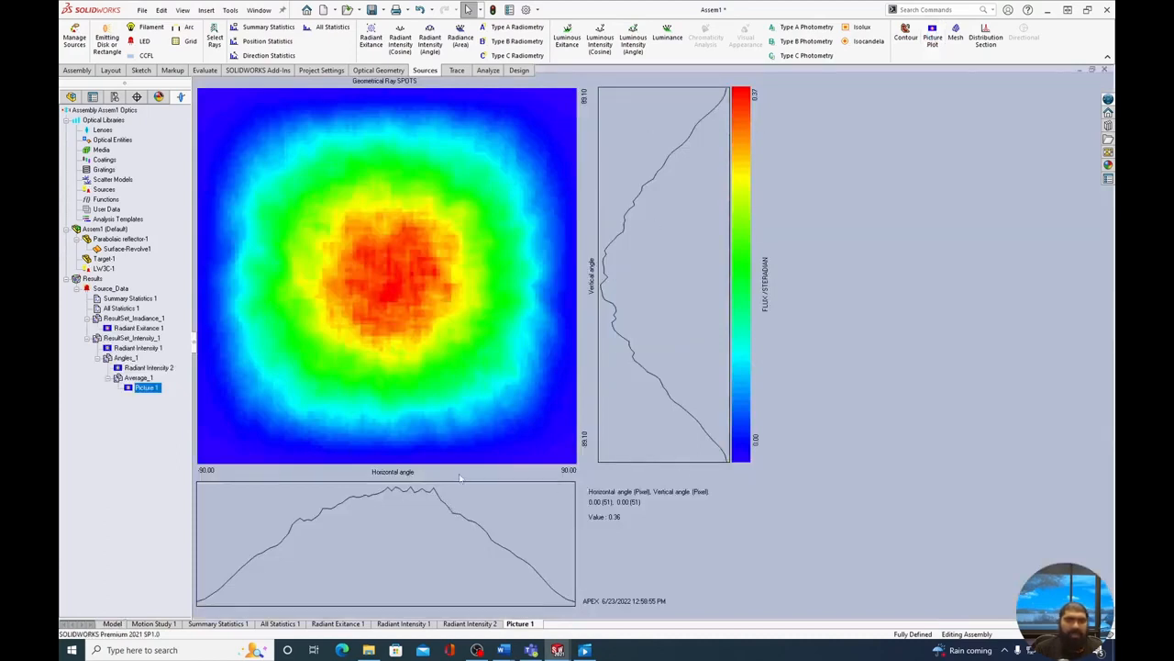
{"action": "left_click", "coordinate": [149, 368]}
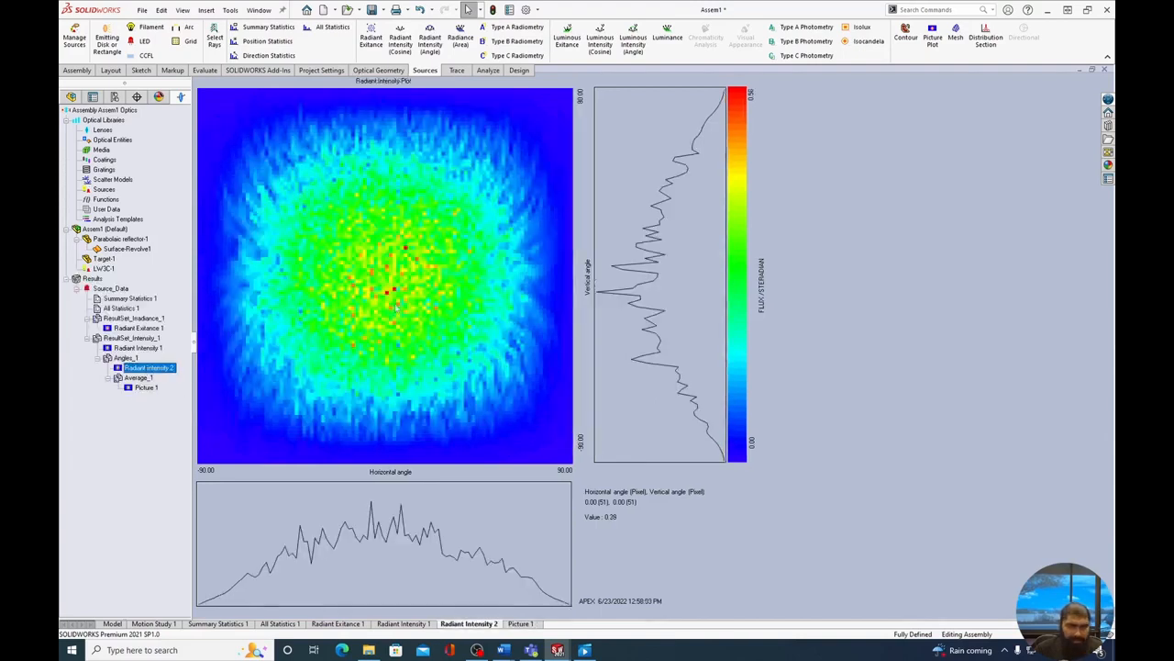
{"action": "left_click", "coordinate": [146, 387]}
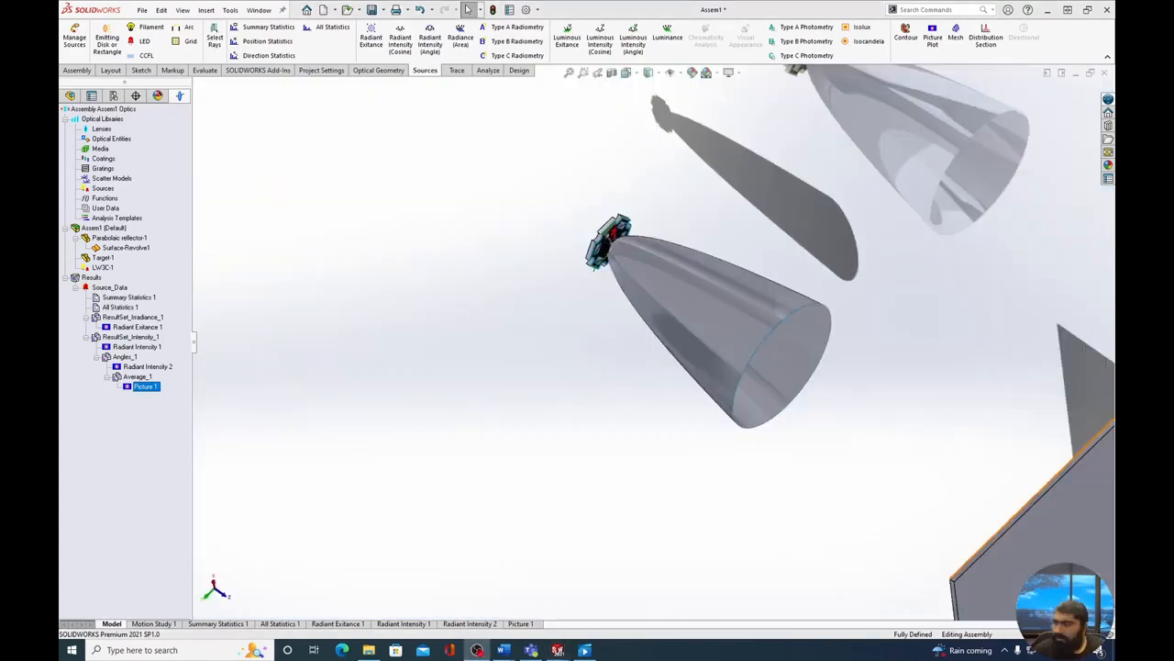
Step: Delete all statistics, plots and datasets stored under Source_Data in the results
{"action": "left_click", "coordinate": [108, 288]}
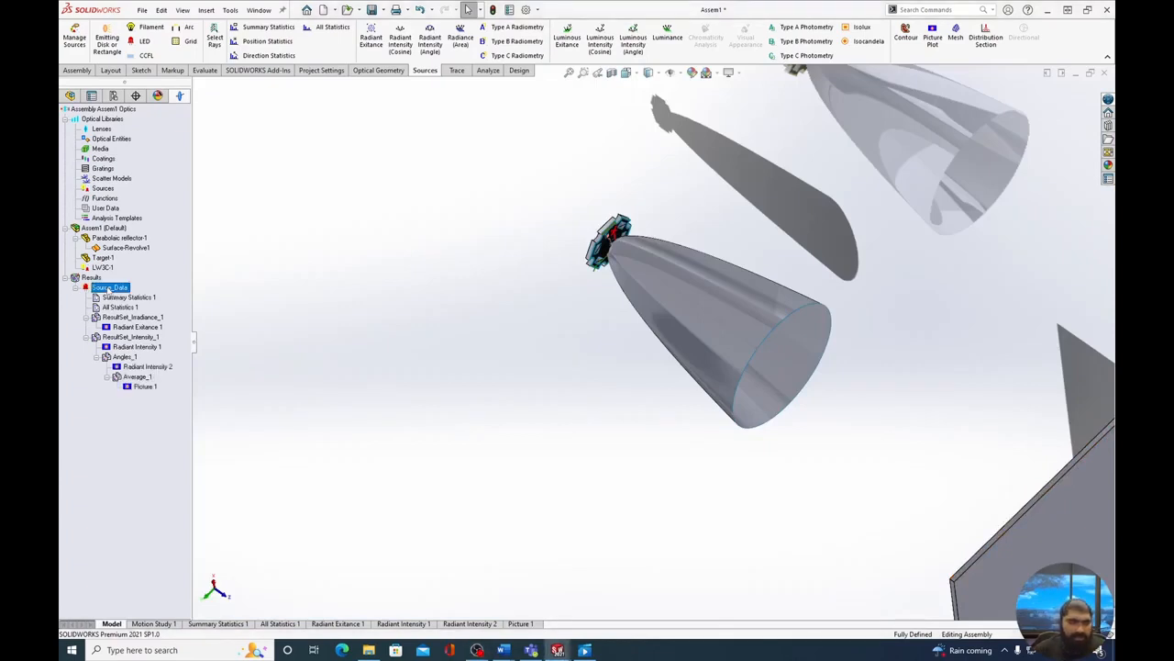
{"action": "key", "text": "Delete"}
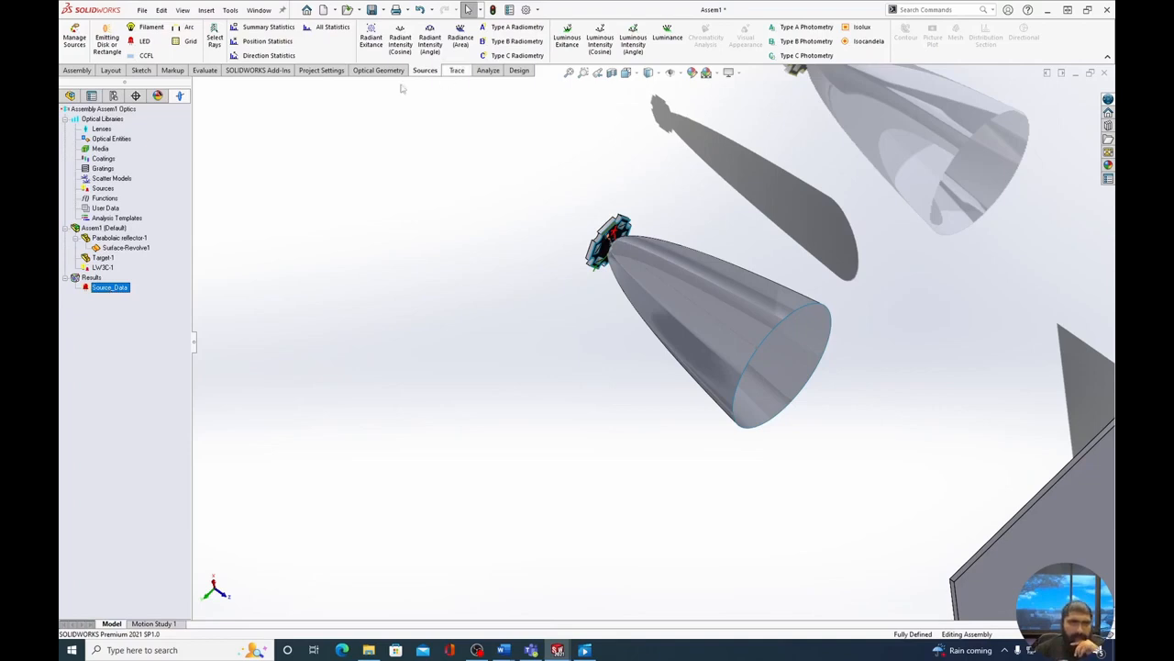
Step: Open the full APEX project settings and review the ambient medium, default wavelength and power, and Fresnel coefficient computation mode
{"action": "left_click", "coordinate": [323, 71]}
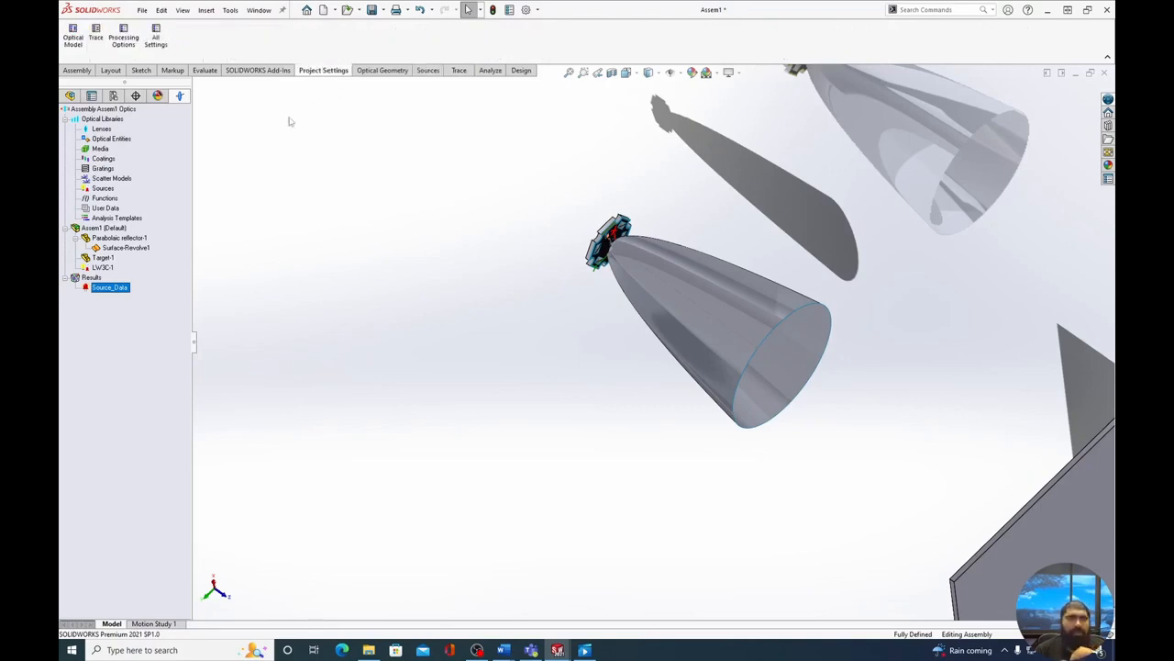
{"action": "left_click", "coordinate": [166, 40]}
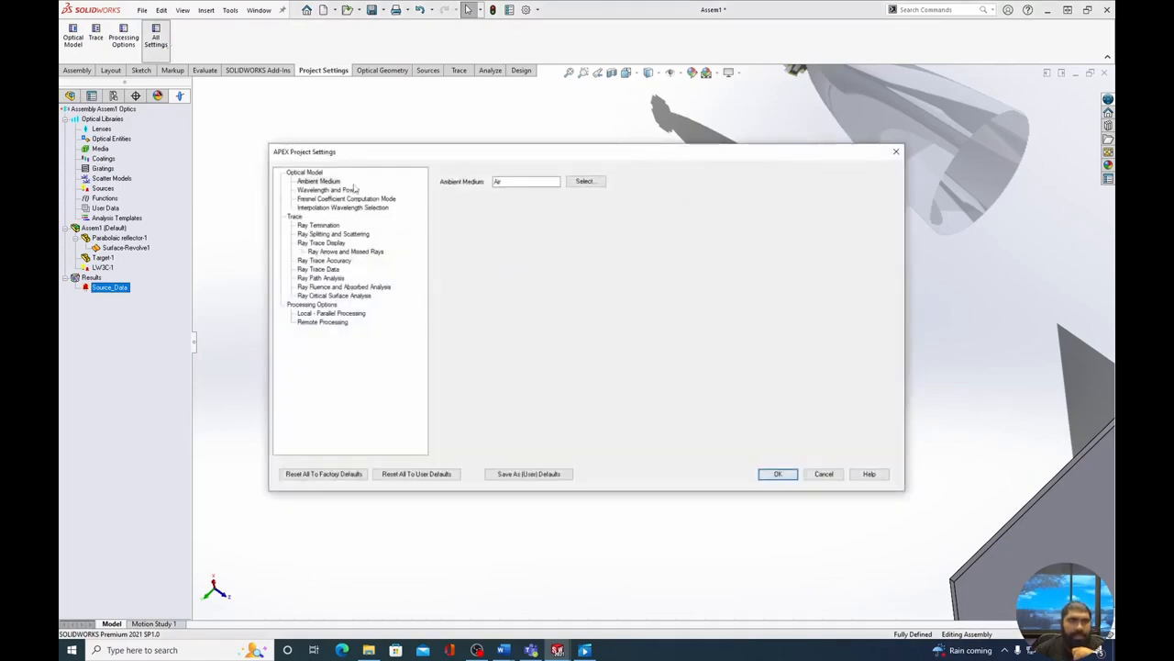
{"action": "left_click", "coordinate": [327, 183]}
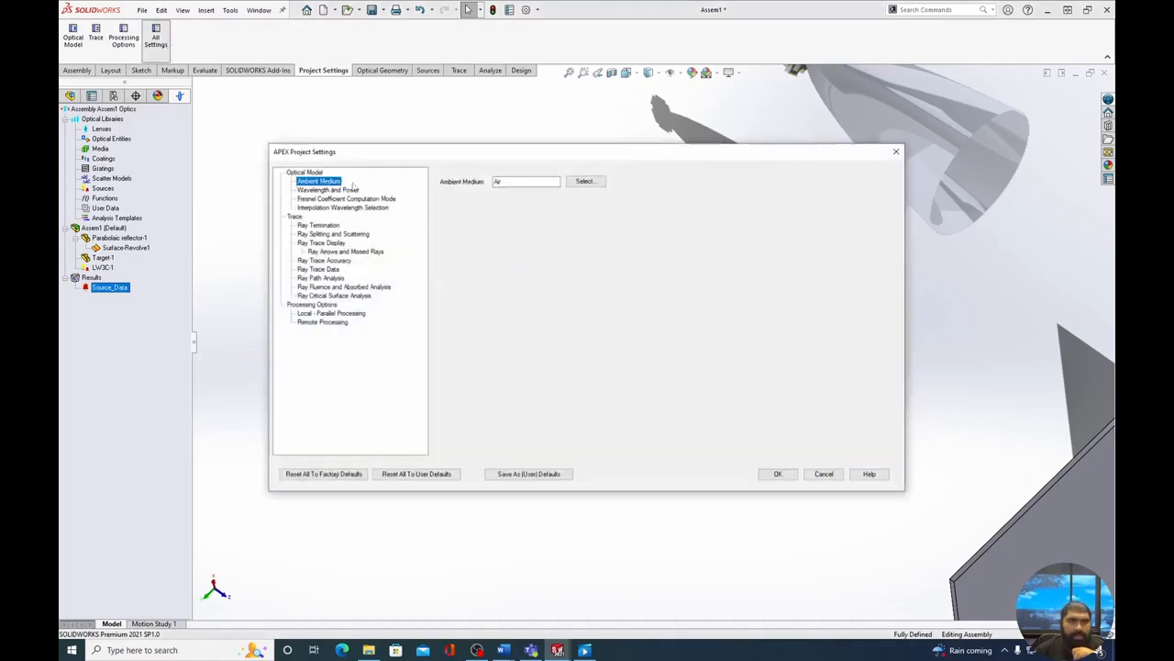
{"action": "left_click", "coordinate": [349, 190]}
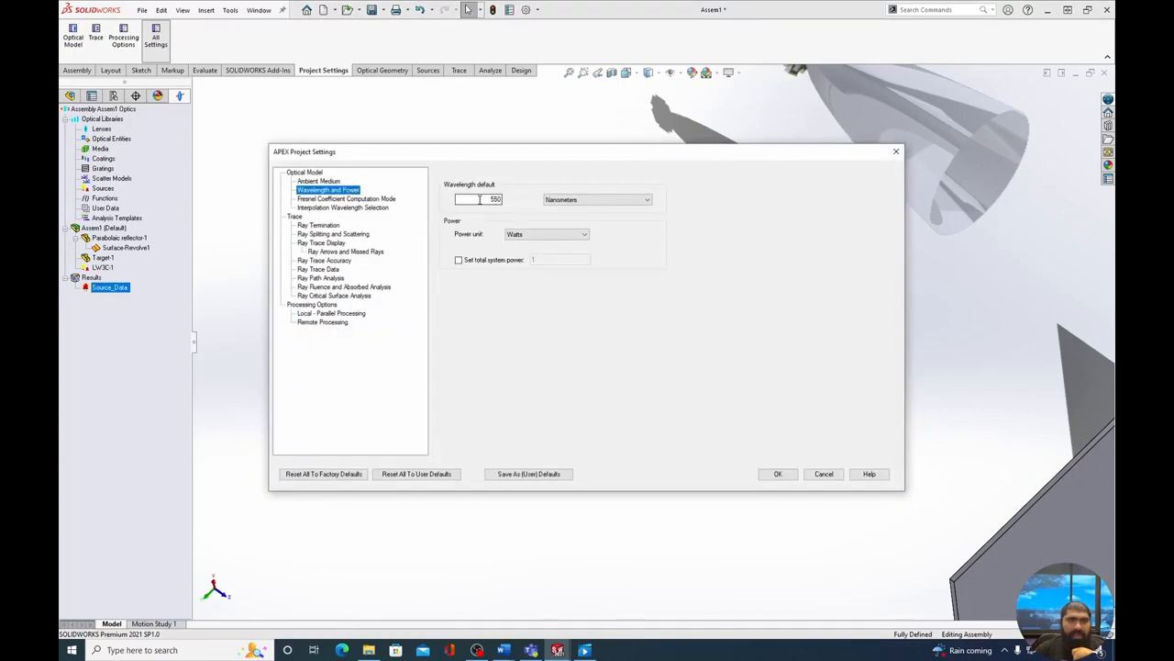
{"action": "double_click", "coordinate": [479, 200]}
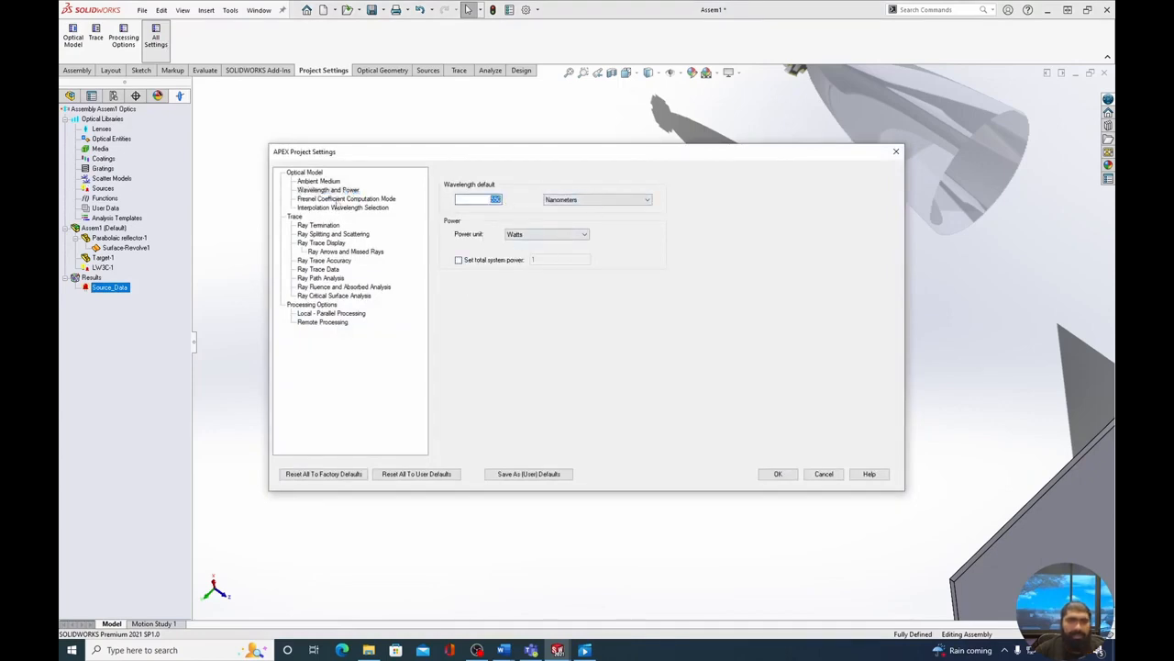
{"action": "left_click", "coordinate": [336, 199]}
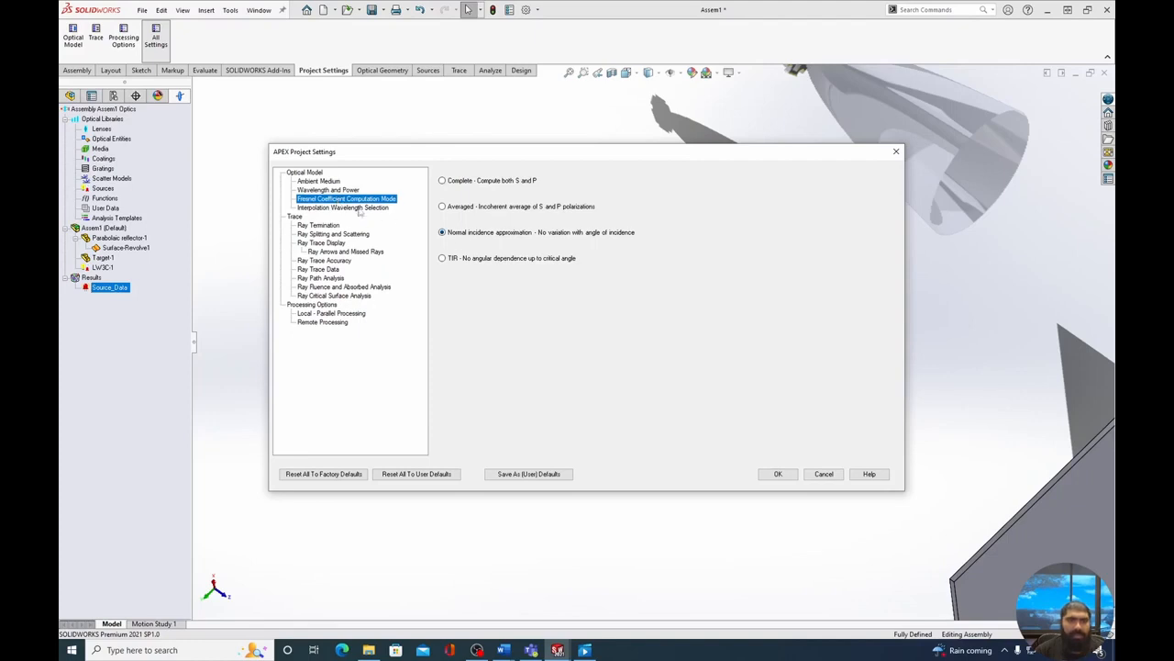
Step: Set the trace color to blue in the Ray Trace Display settings
{"action": "left_click", "coordinate": [323, 243]}
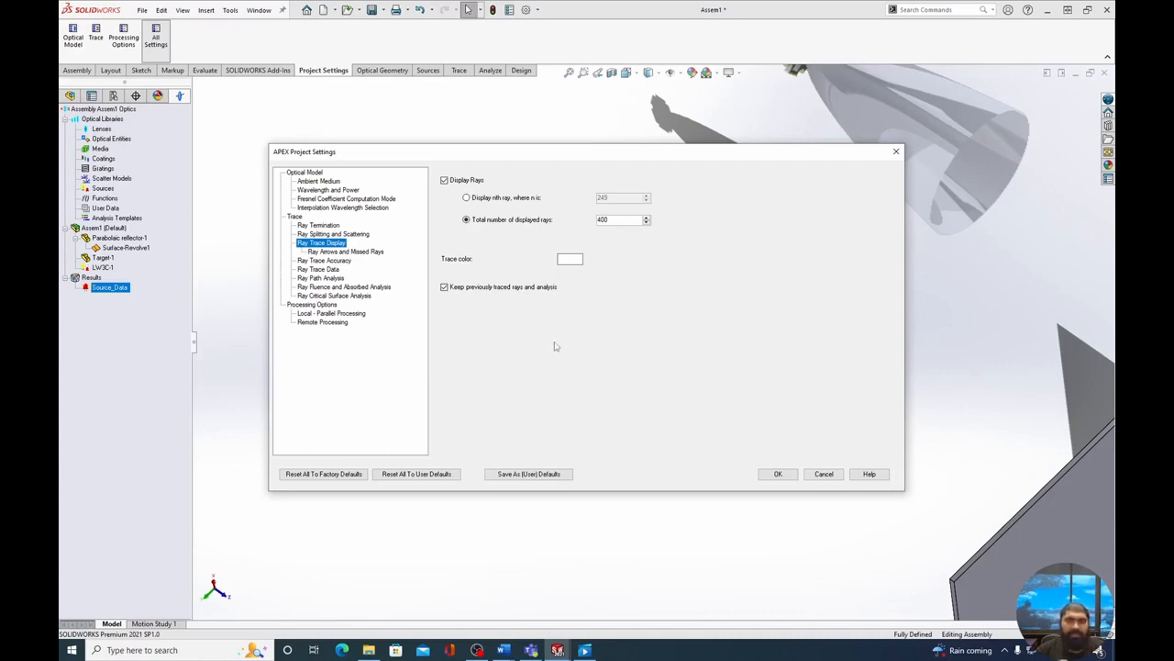
{"action": "left_click", "coordinate": [572, 262]}
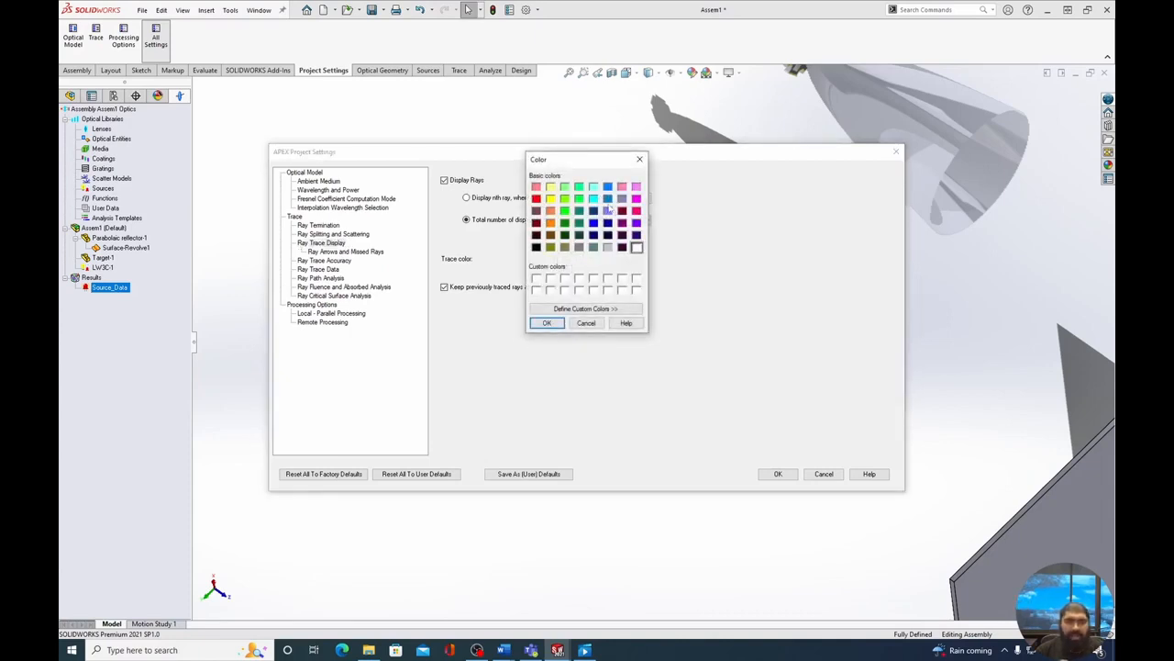
{"action": "left_click", "coordinate": [607, 188]}
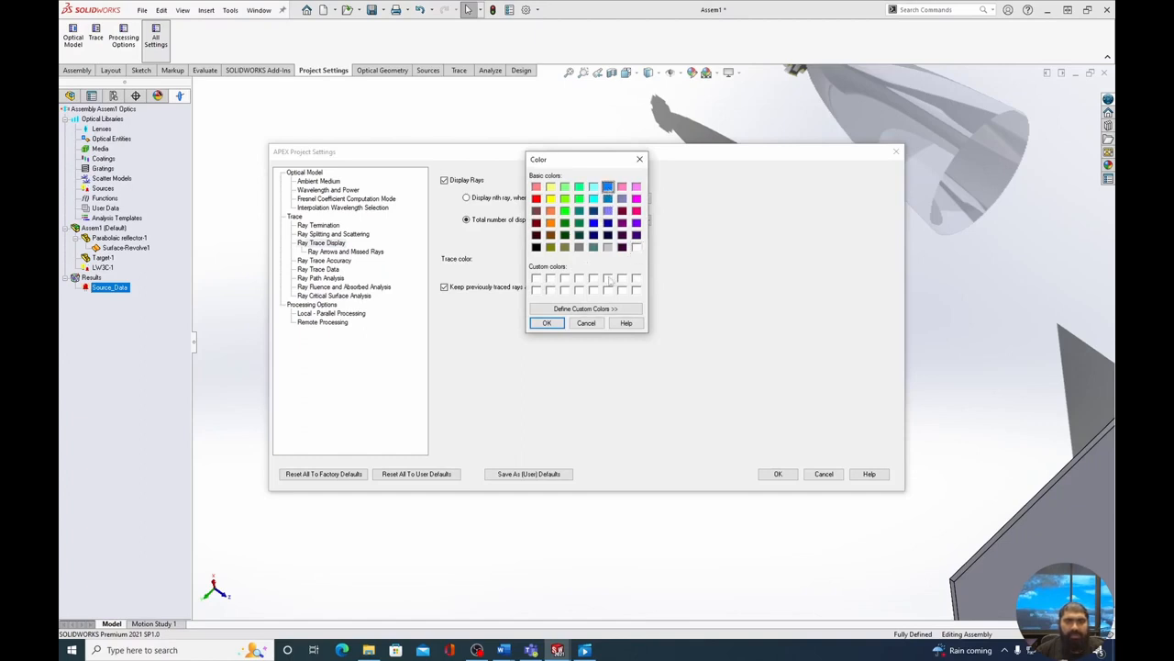
{"action": "left_click", "coordinate": [550, 325]}
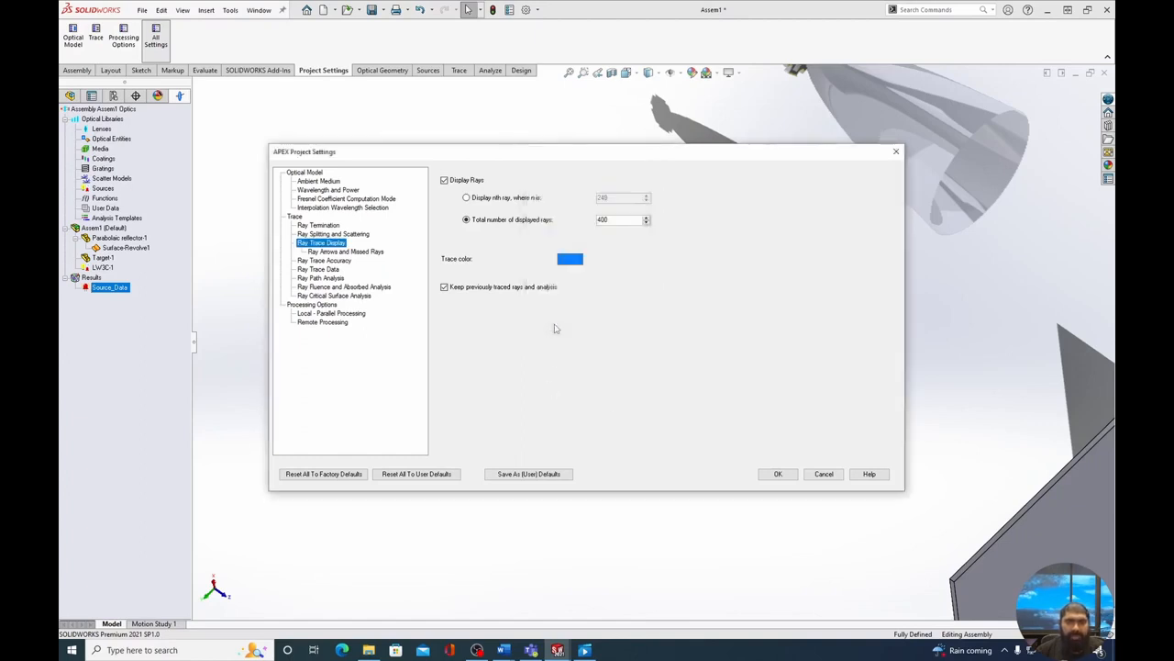
Step: Change the distance to extend rays in 3D in the Ray Arrows and Missed Rays settings and apply the project settings
{"action": "left_click", "coordinate": [371, 252]}
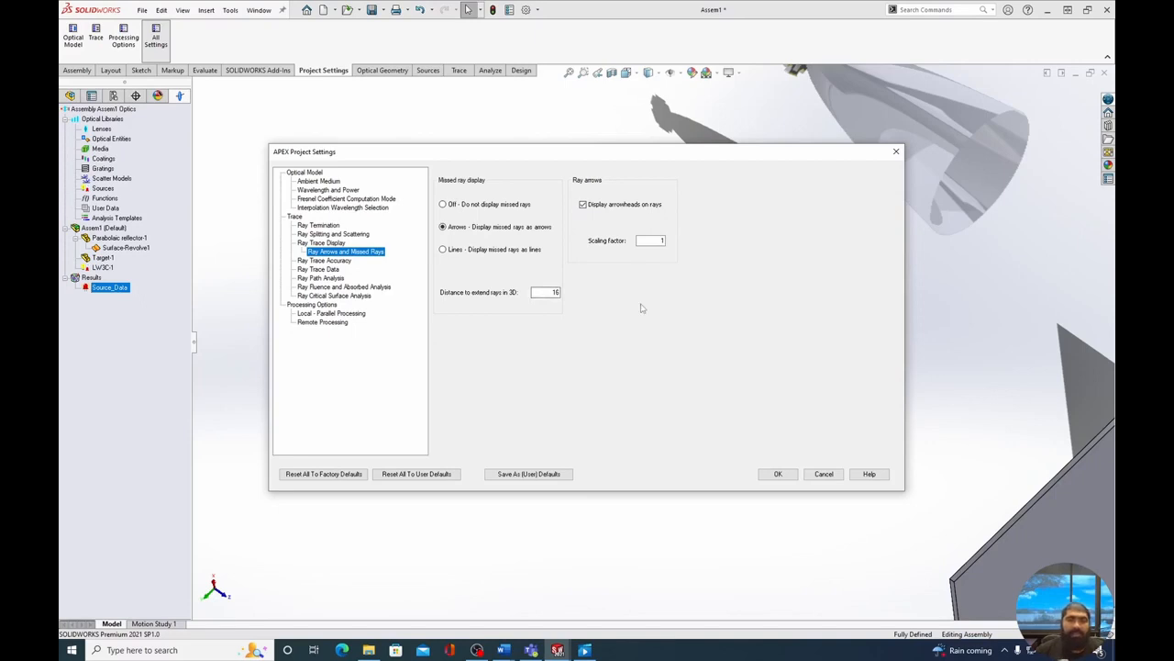
{"action": "double_click", "coordinate": [554, 291]}
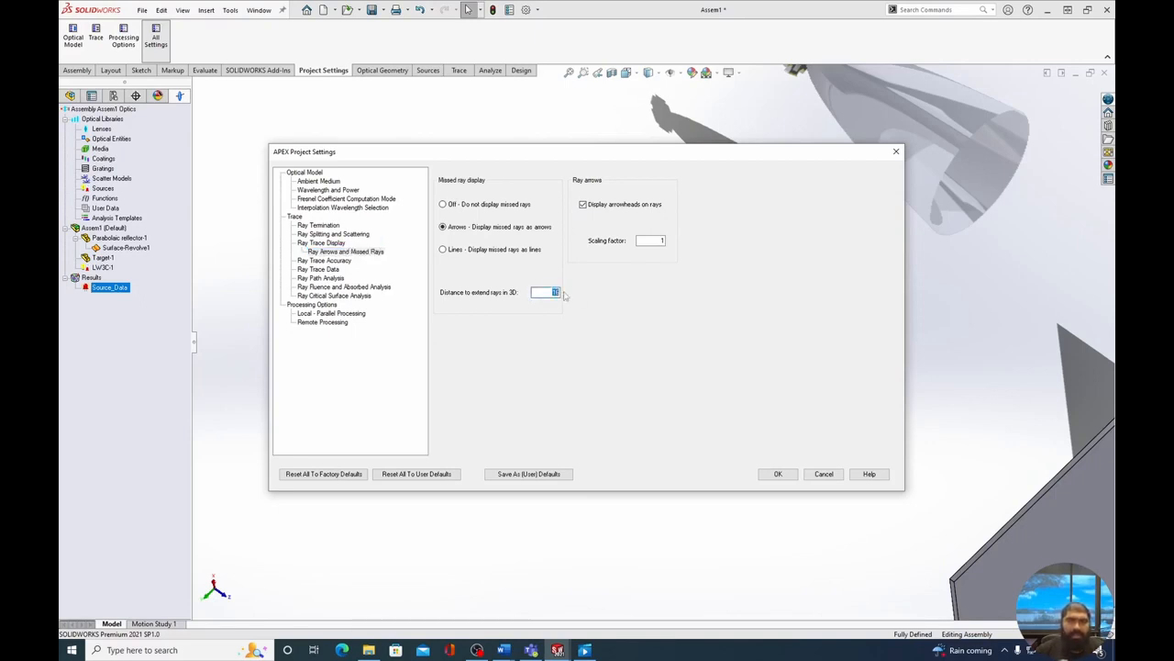
{"action": "type", "text": "1"}
{"action": "left_click", "coordinate": [780, 475]}
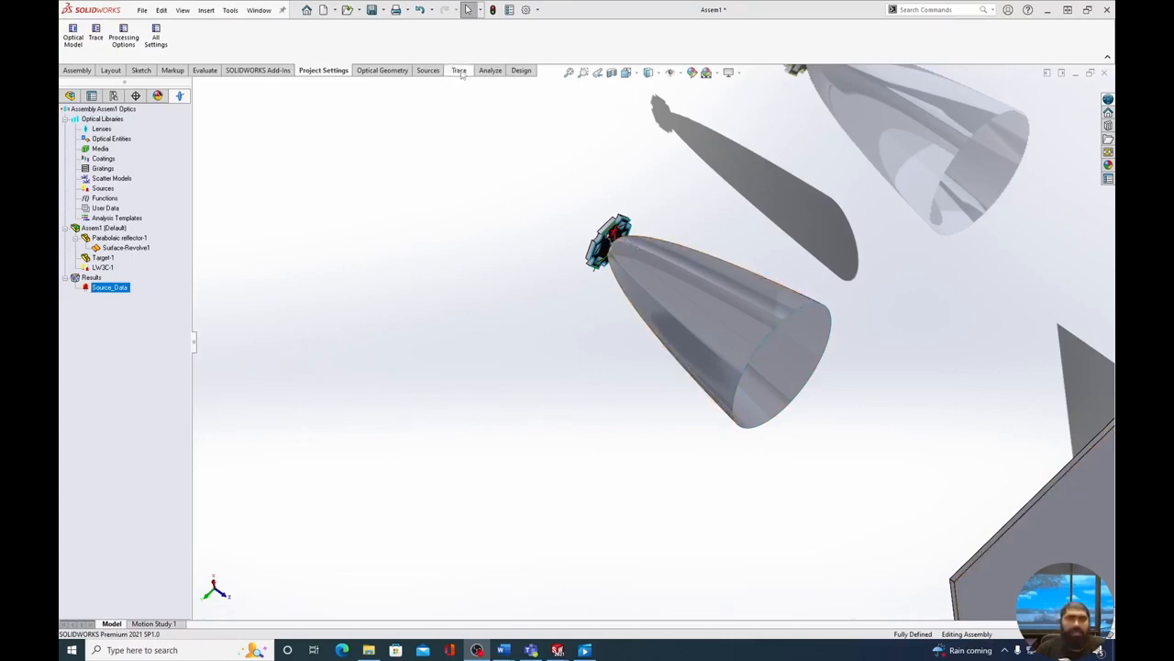
Step: Trace the rays through the assembly and inspect the ray paths from the LED through the parabolic reflector to the target
{"action": "left_click", "coordinate": [461, 72]}
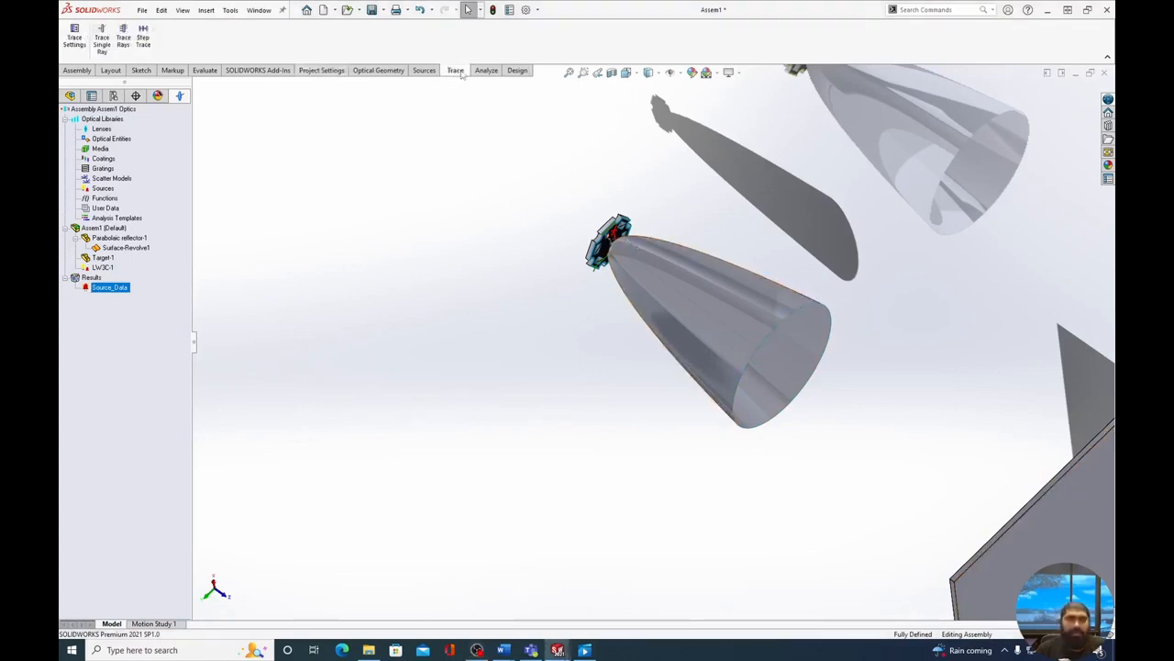
{"action": "left_click", "coordinate": [123, 39]}
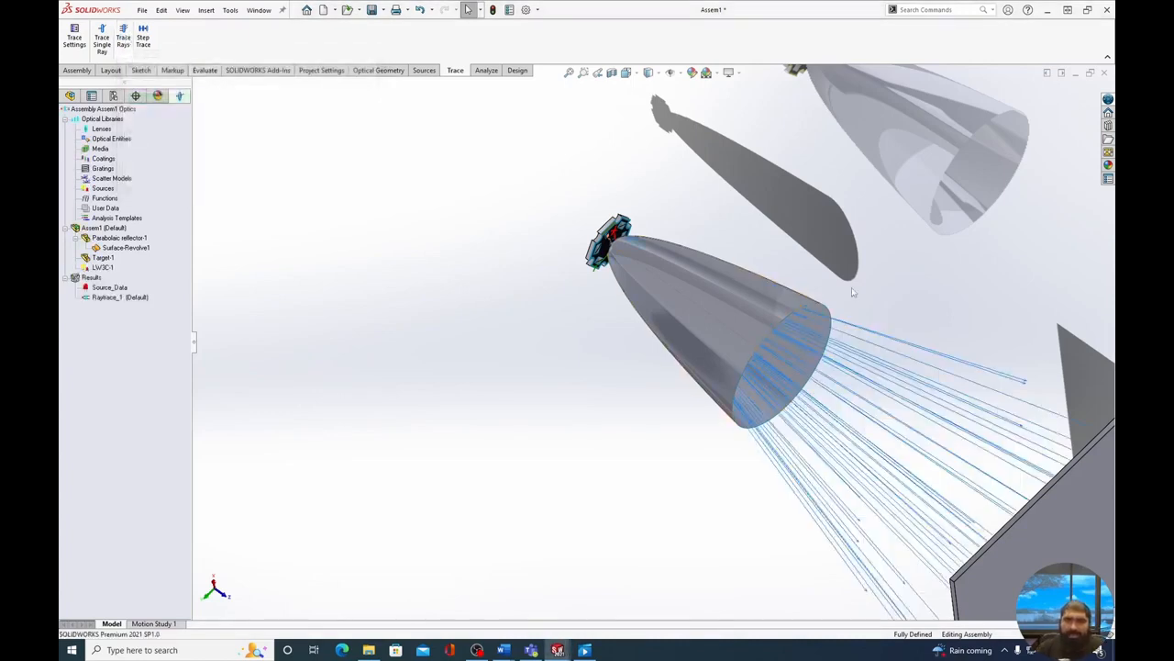
{"action": "mouse_move", "coordinate": [781, 276]}
{"action": "middle_mouse_down"}
{"action": "mouse_move", "coordinate": [794, 369]}
{"action": "mouse_move", "coordinate": [856, 449]}
{"action": "mouse_move", "coordinate": [691, 246]}
{"action": "mouse_move", "coordinate": [671, 333]}
{"action": "middle_mouse_up"}
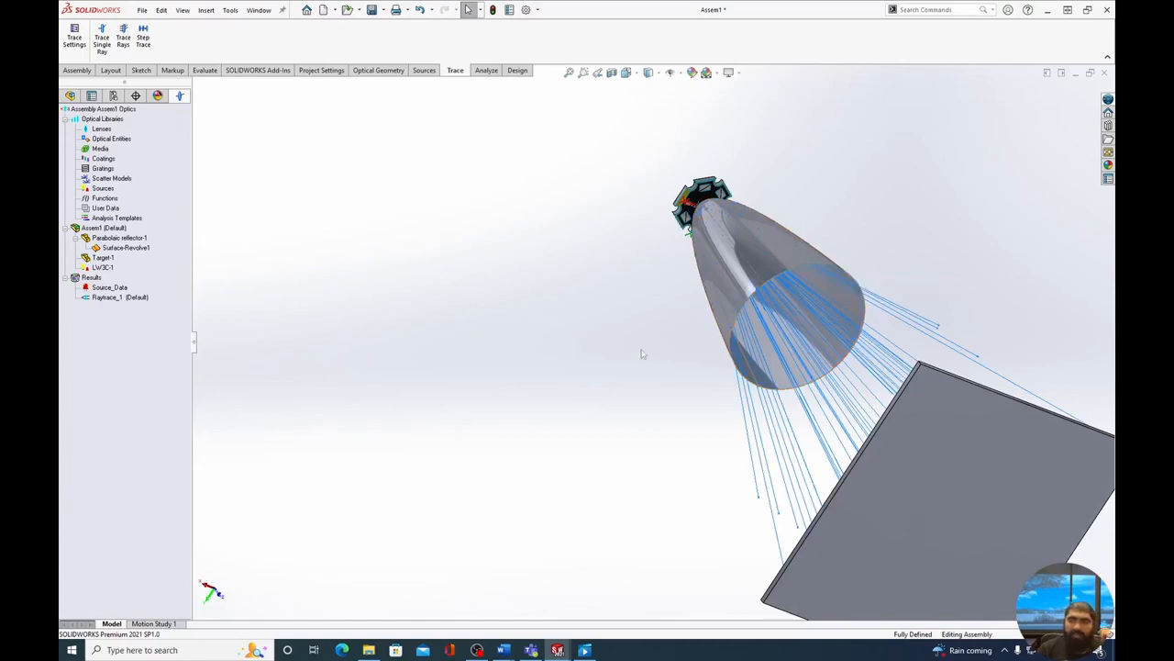
{"action": "middle_click_drag", "start_coordinate": [655, 376], "coordinate": [781, 489]}
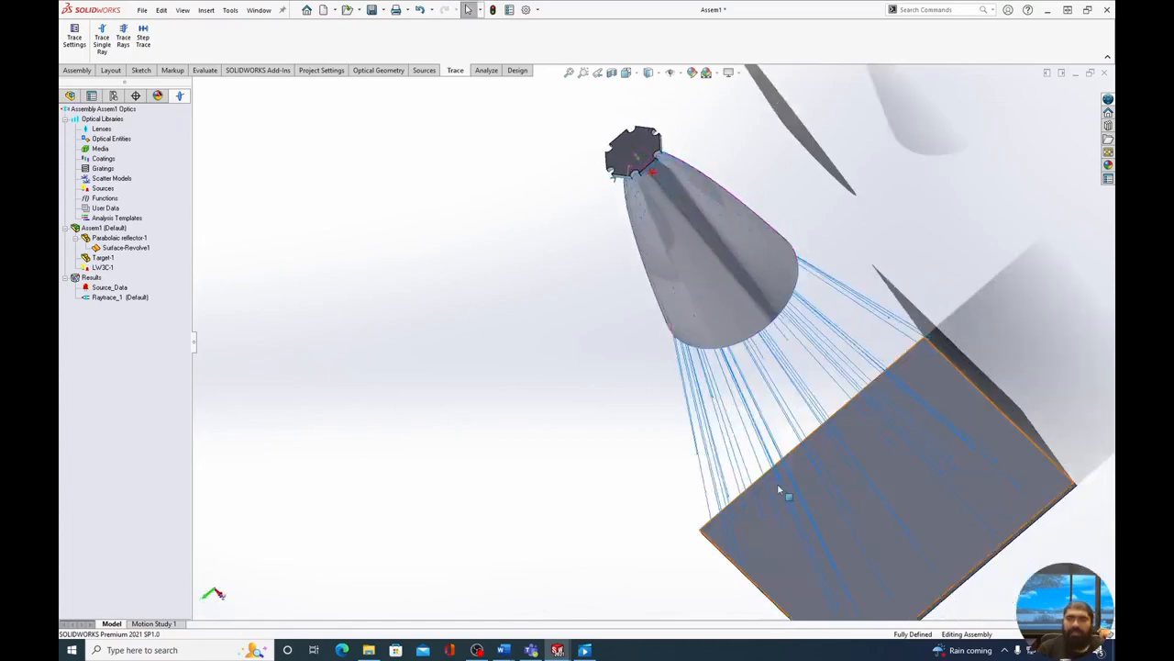
{"action": "middle_click_drag", "start_coordinate": [600, 196], "coordinate": [519, 255]}
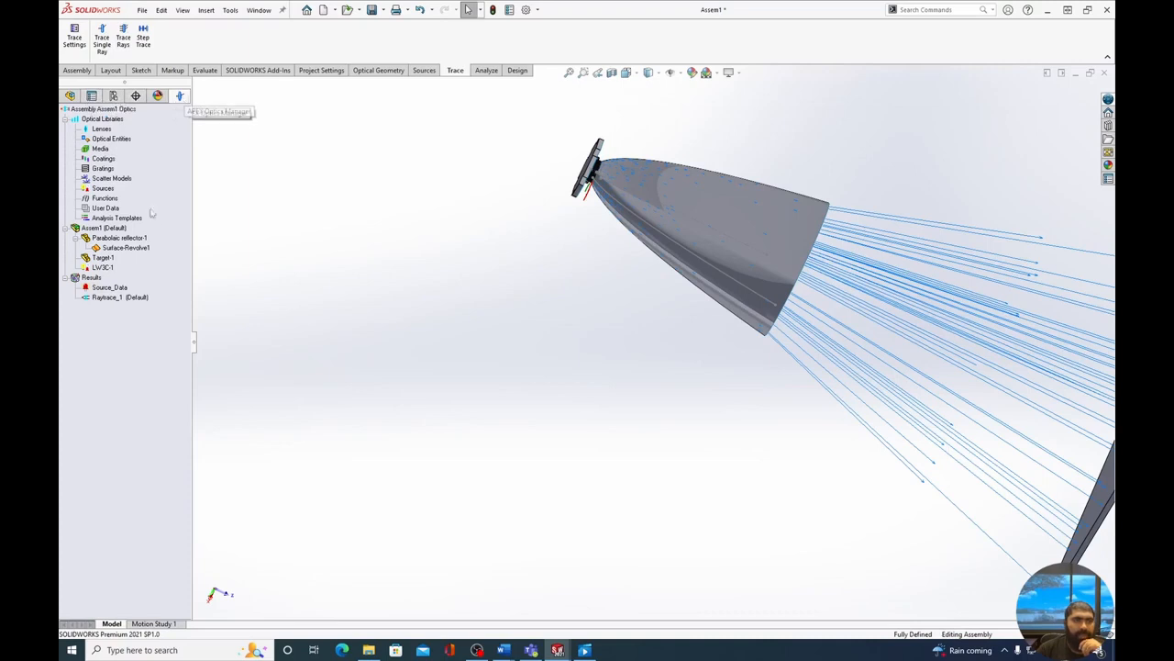
Step: Apply the Perfectly Reflecting coating to the parabolic reflector's revolved surface
{"action": "left_click", "coordinate": [128, 249]}
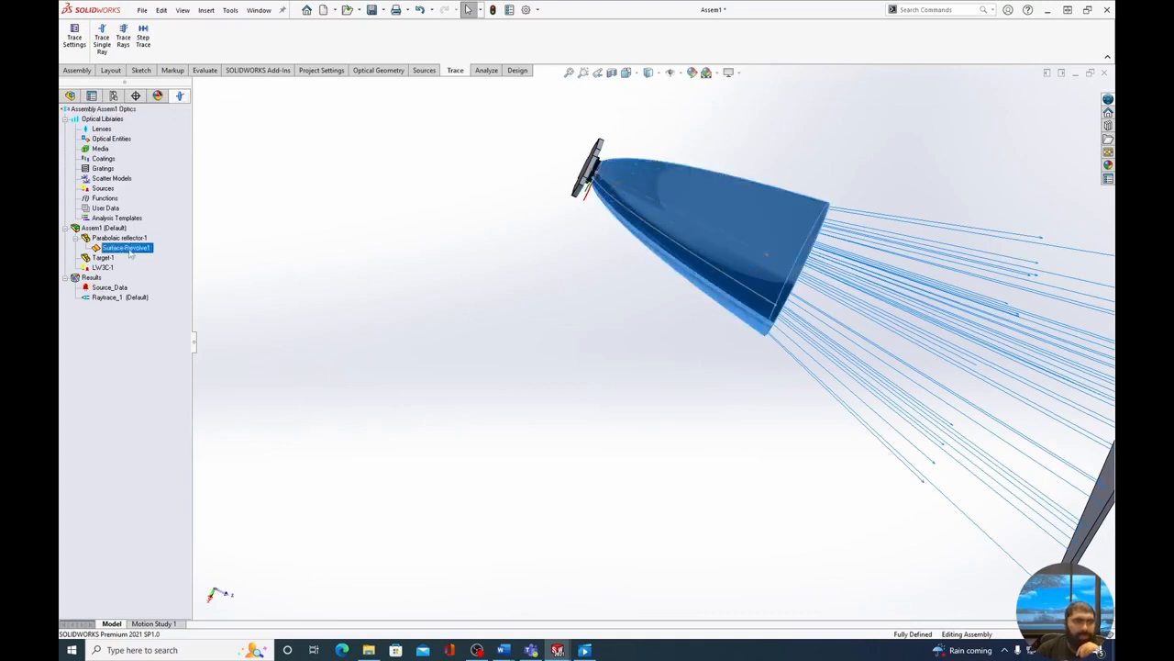
{"action": "right_click", "coordinate": [132, 254]}
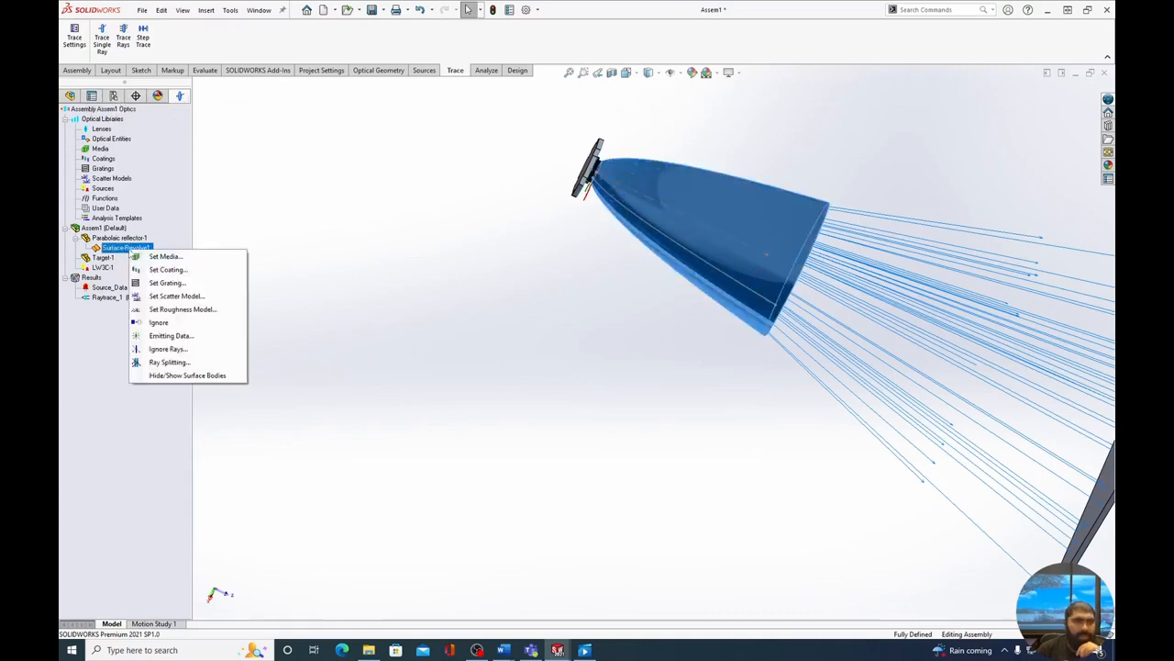
{"action": "left_click", "coordinate": [165, 268]}
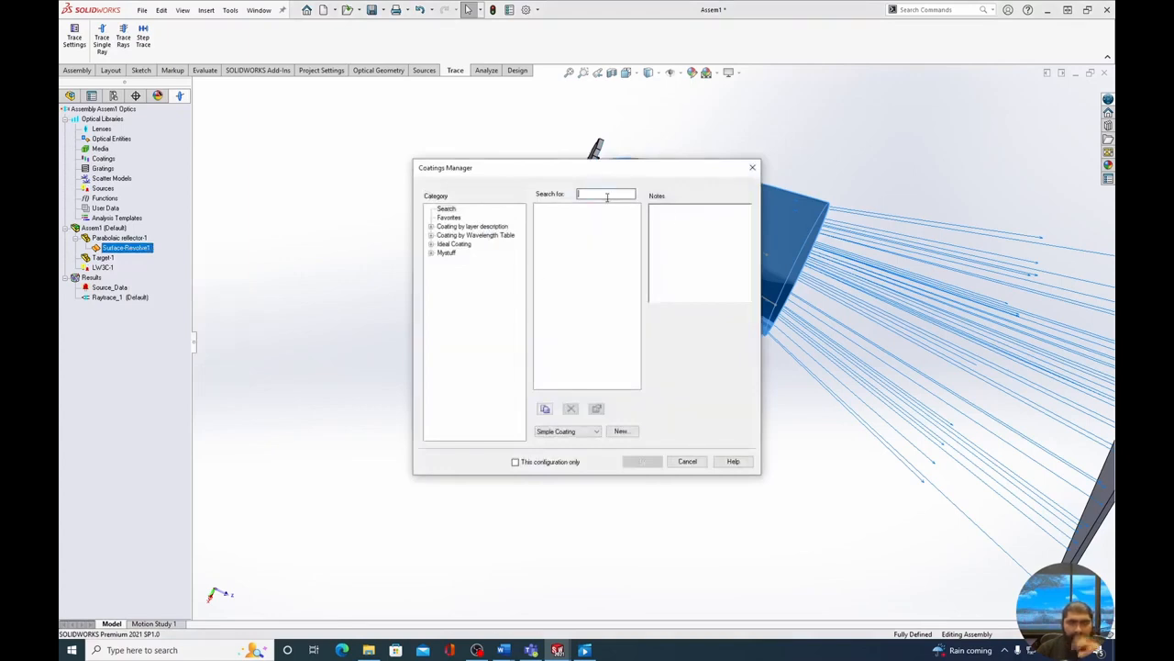
{"action": "type", "text": "perf"}
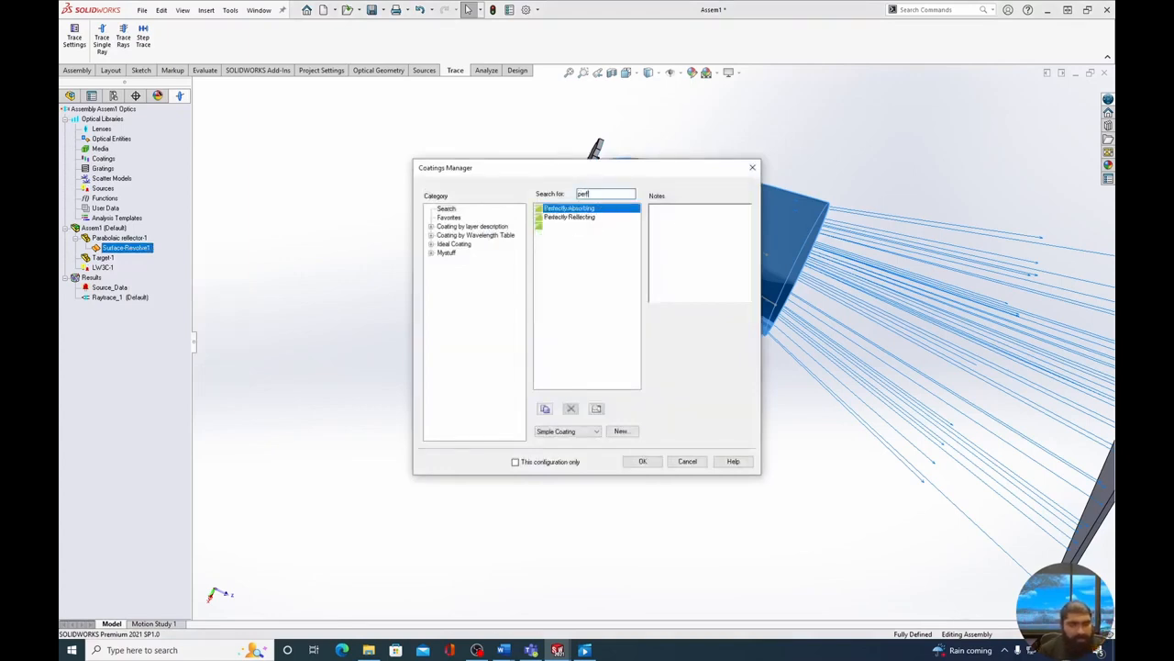
{"action": "left_click", "coordinate": [581, 217]}
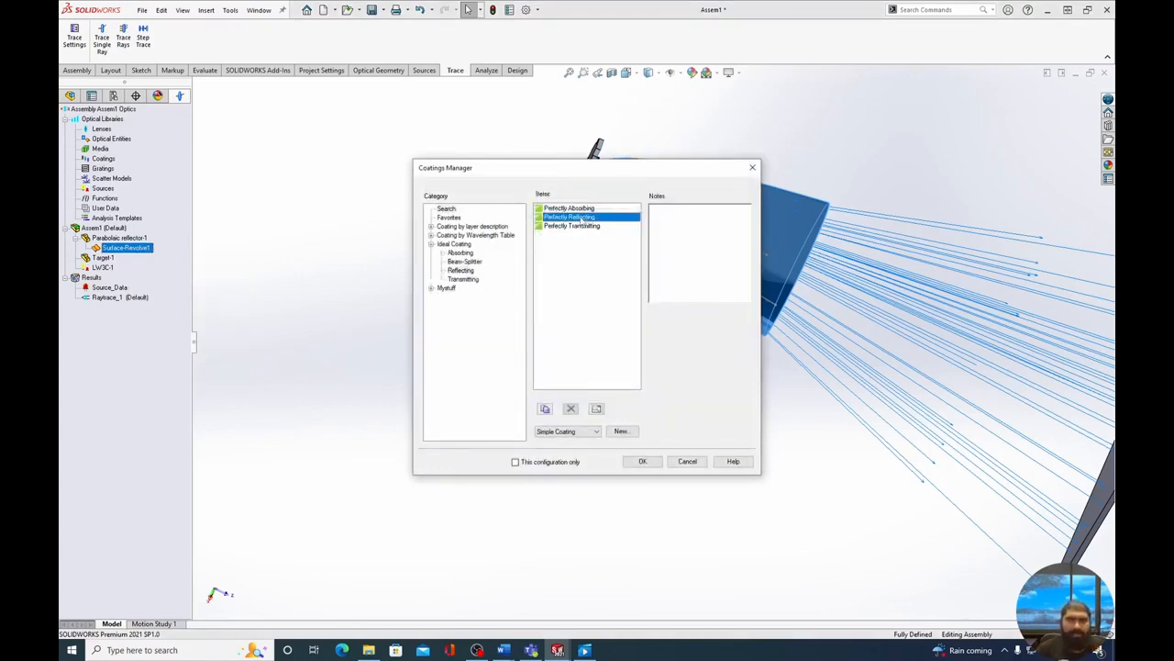
{"action": "left_click", "coordinate": [644, 461]}
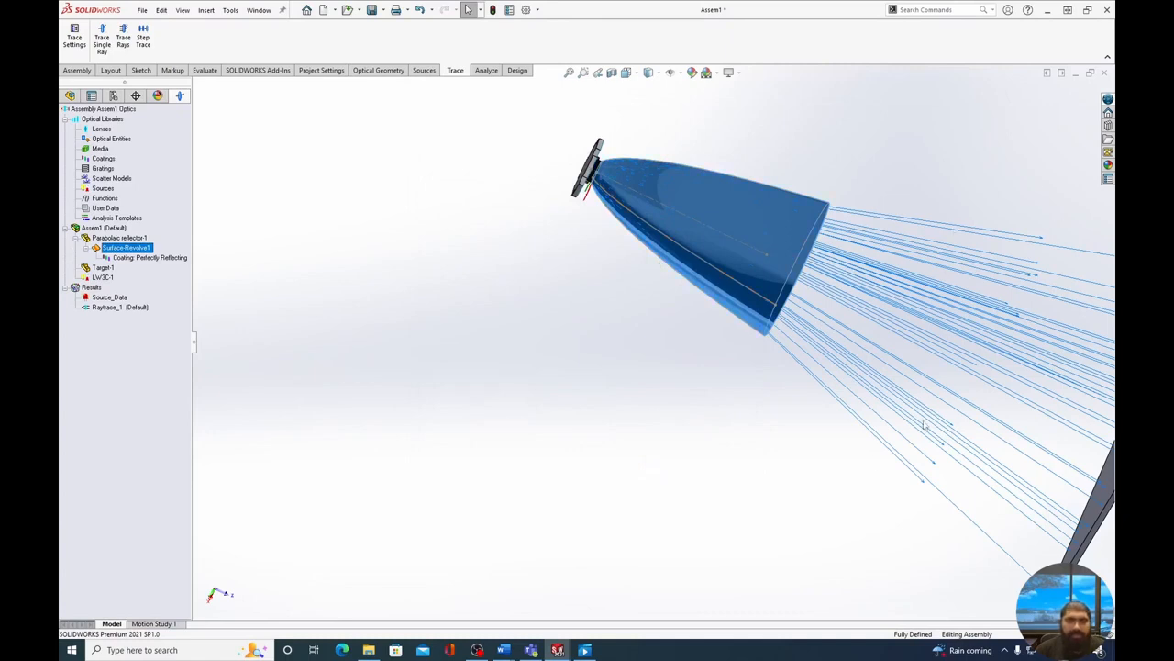
Step: Delete the existing raytrace result and trace the rays again with the coated reflector
{"action": "left_click", "coordinate": [129, 309]}
{"action": "key", "text": "Delete"}
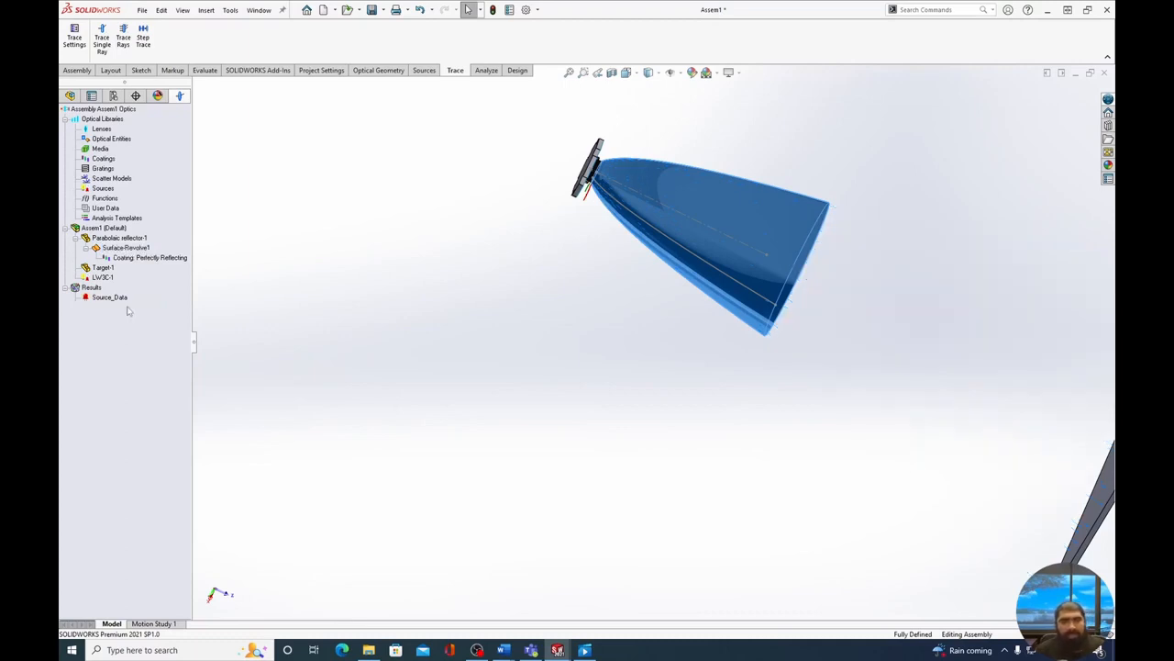
{"action": "left_click", "coordinate": [125, 39]}
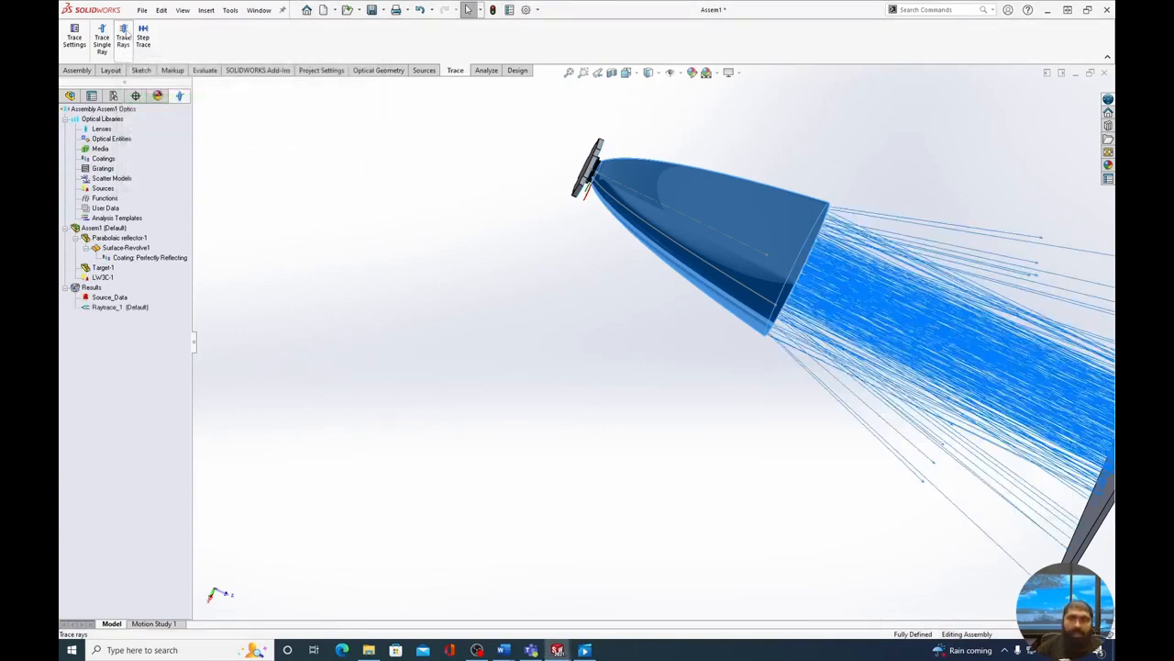
Step: Examine the rays leaving the reflector from several angles, checking where they strike the target plate and which ones miss it
{"action": "middle_click_drag", "start_coordinate": [316, 243], "coordinate": [563, 322]}
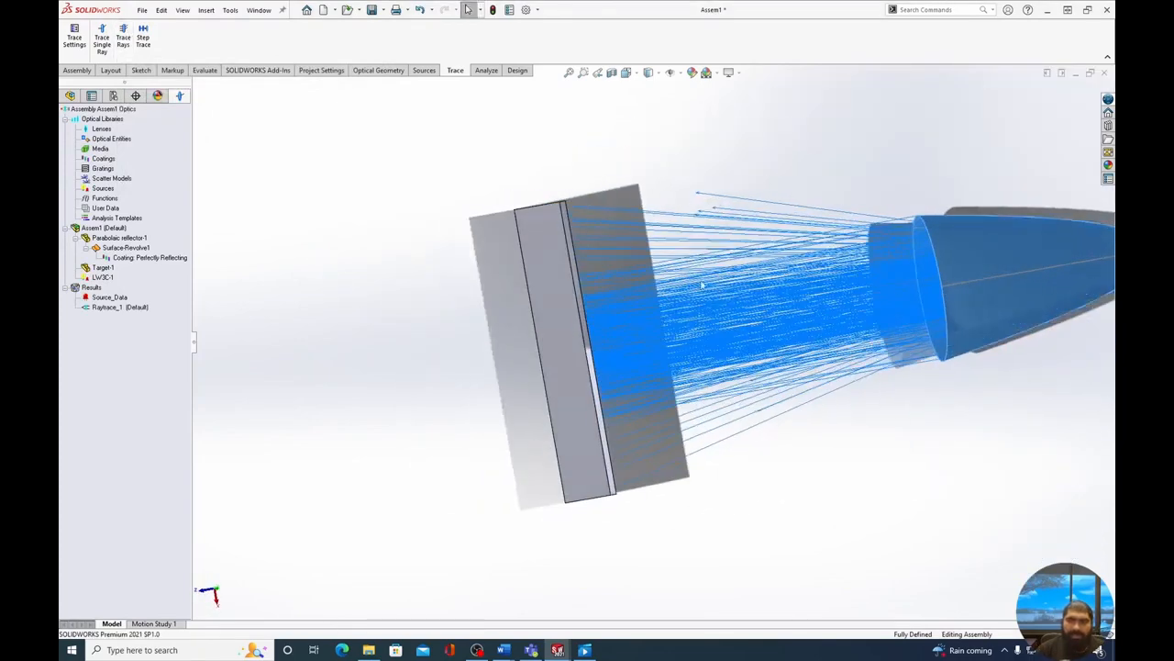
{"action": "scroll", "coordinate": [732, 213], "scroll_direction": "up", "scroll_amount": 3}
{"action": "scroll", "coordinate": [664, 290], "scroll_direction": "down", "scroll_amount": 6}
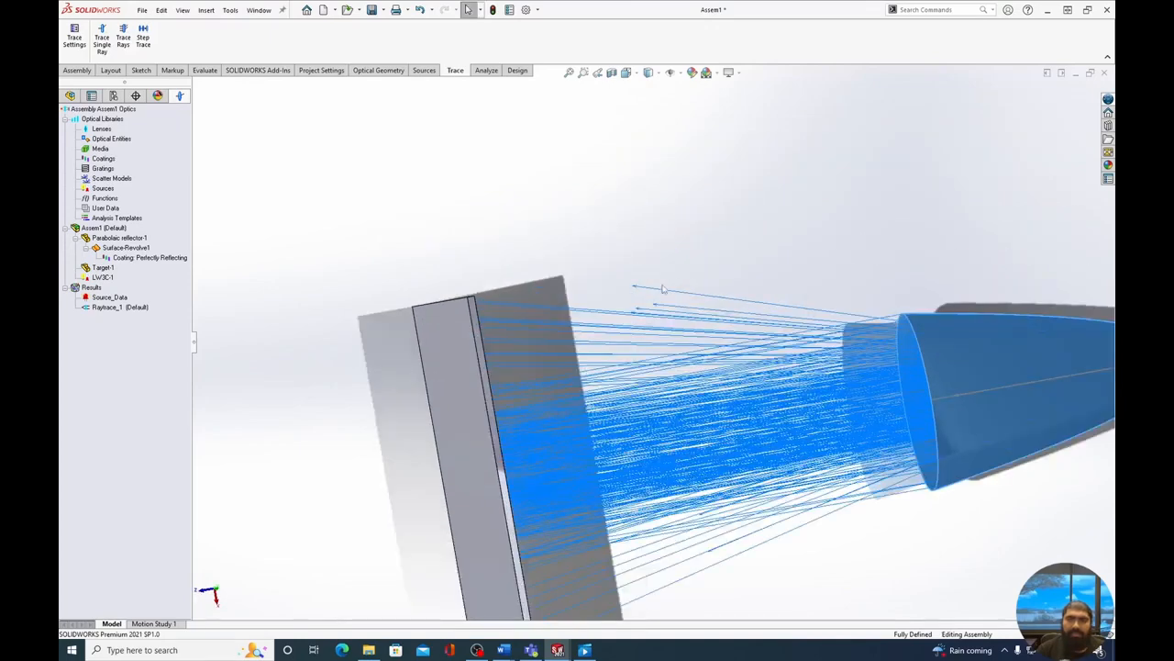
{"action": "scroll", "coordinate": [645, 339], "scroll_direction": "down", "scroll_amount": 3}
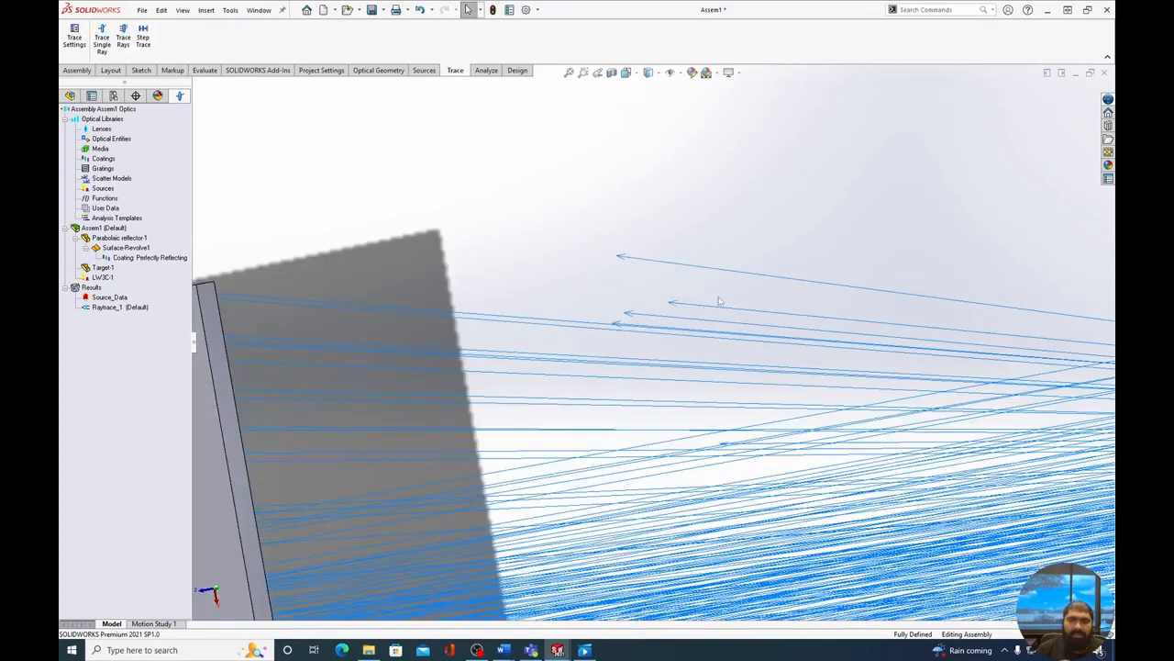
{"action": "middle_click_drag", "start_coordinate": [682, 251], "coordinate": [670, 280]}
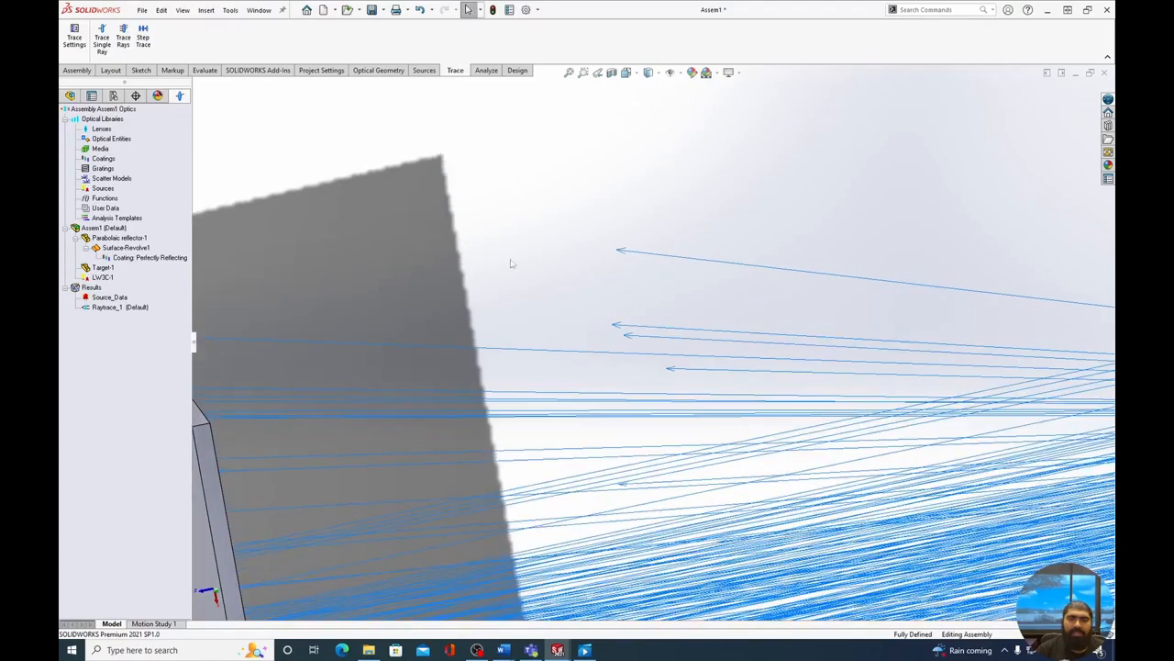
{"action": "scroll", "coordinate": [697, 387], "scroll_direction": "up", "scroll_amount": 4}
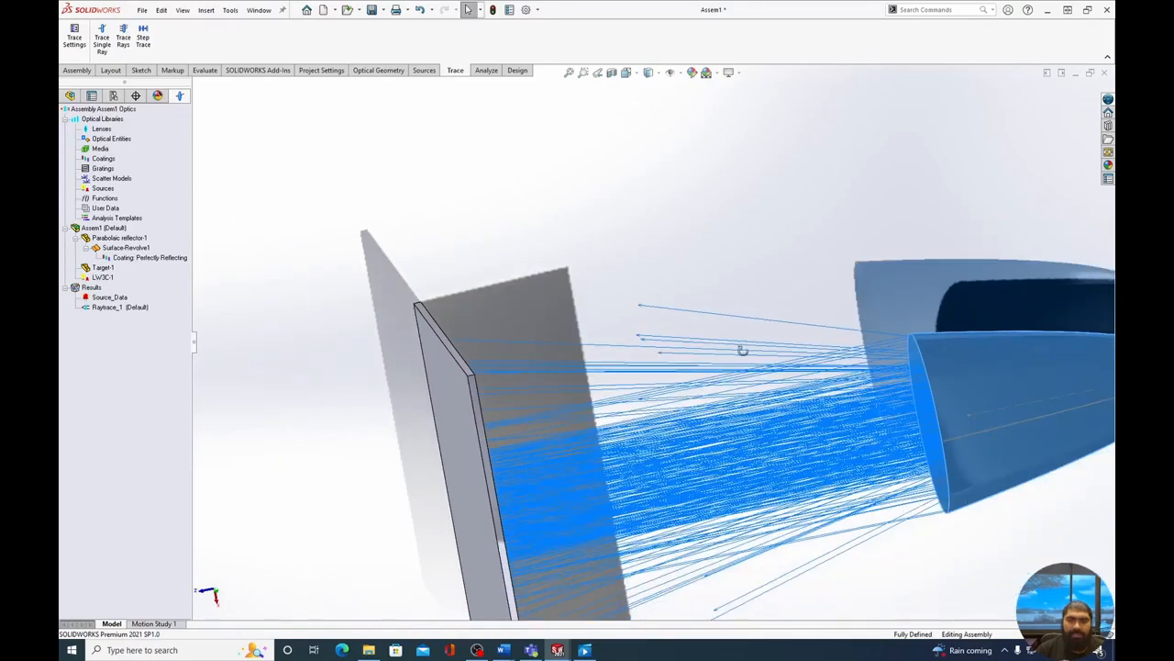
{"action": "middle_click_drag", "start_coordinate": [742, 349], "coordinate": [702, 393]}
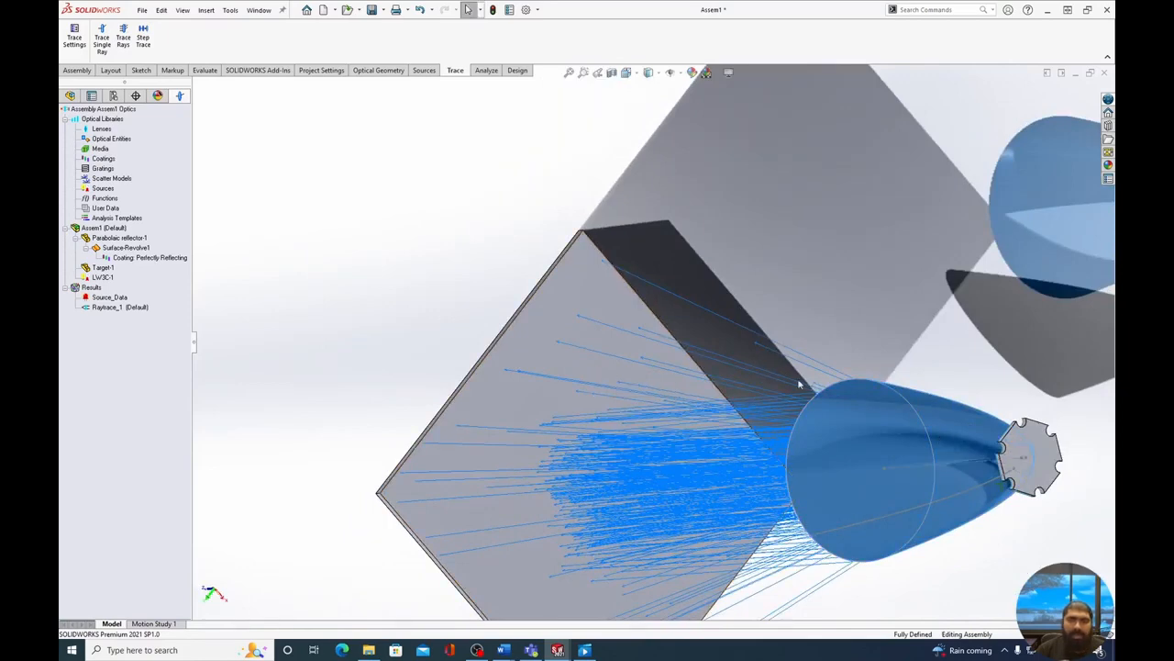
{"action": "middle_click_drag", "start_coordinate": [691, 349], "coordinate": [951, 441]}
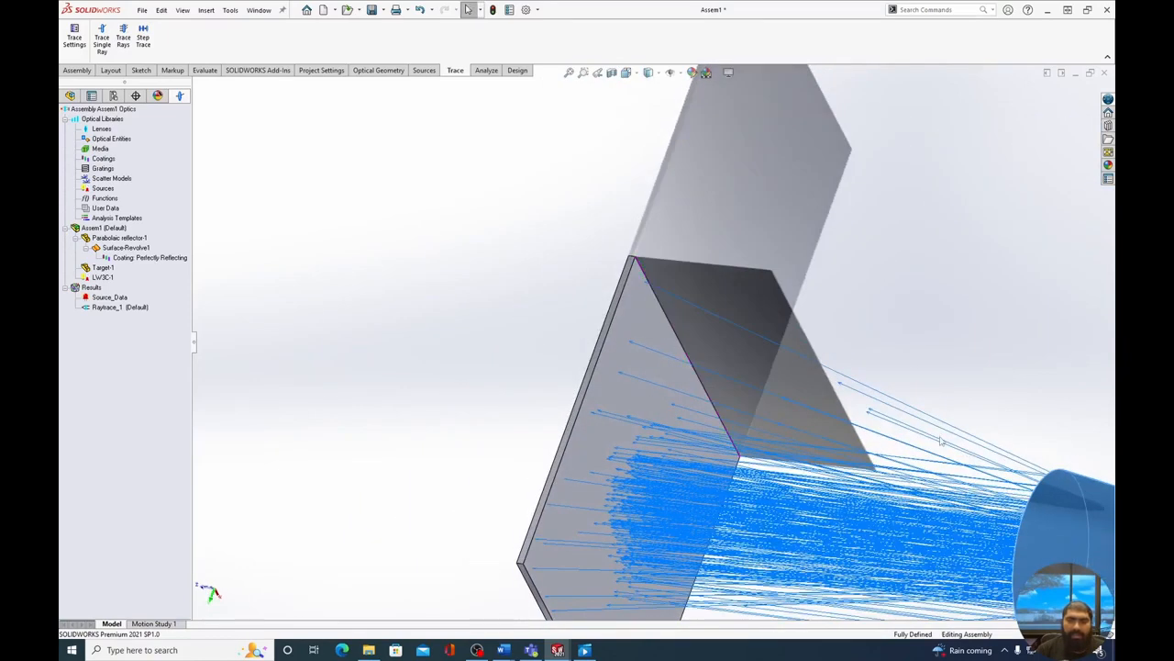
{"action": "scroll", "coordinate": [900, 437], "scroll_direction": "up", "scroll_amount": 3}
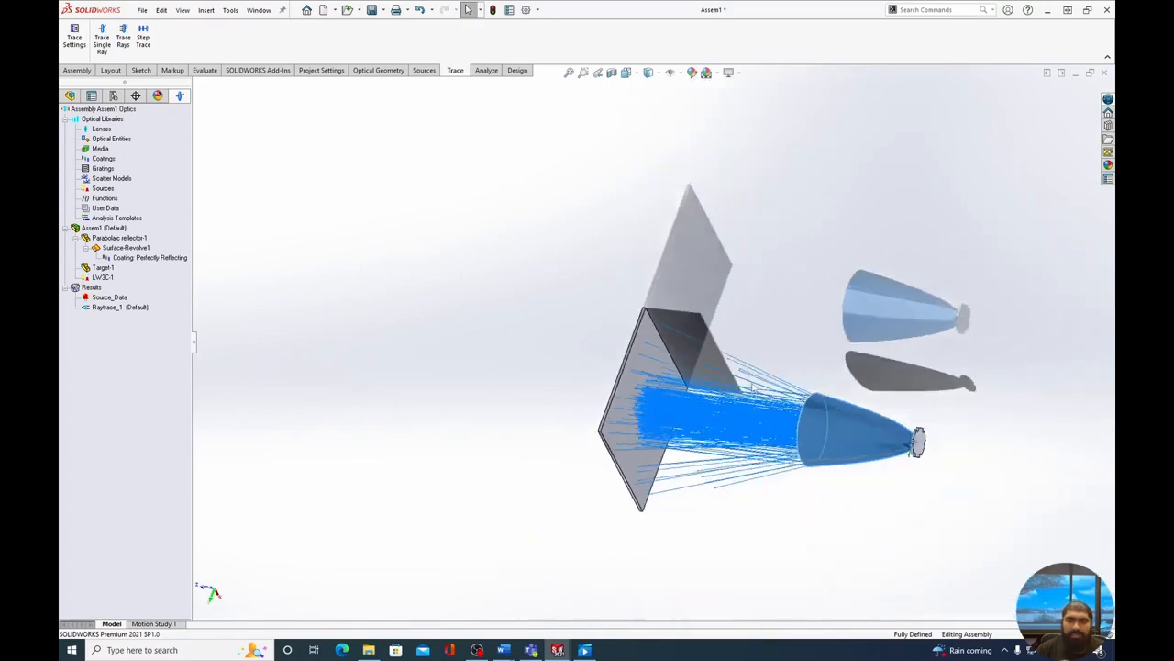
{"action": "scroll", "coordinate": [752, 388], "scroll_direction": "down", "scroll_amount": 2}
{"action": "scroll", "coordinate": [708, 364], "scroll_direction": "down", "scroll_amount": 3}
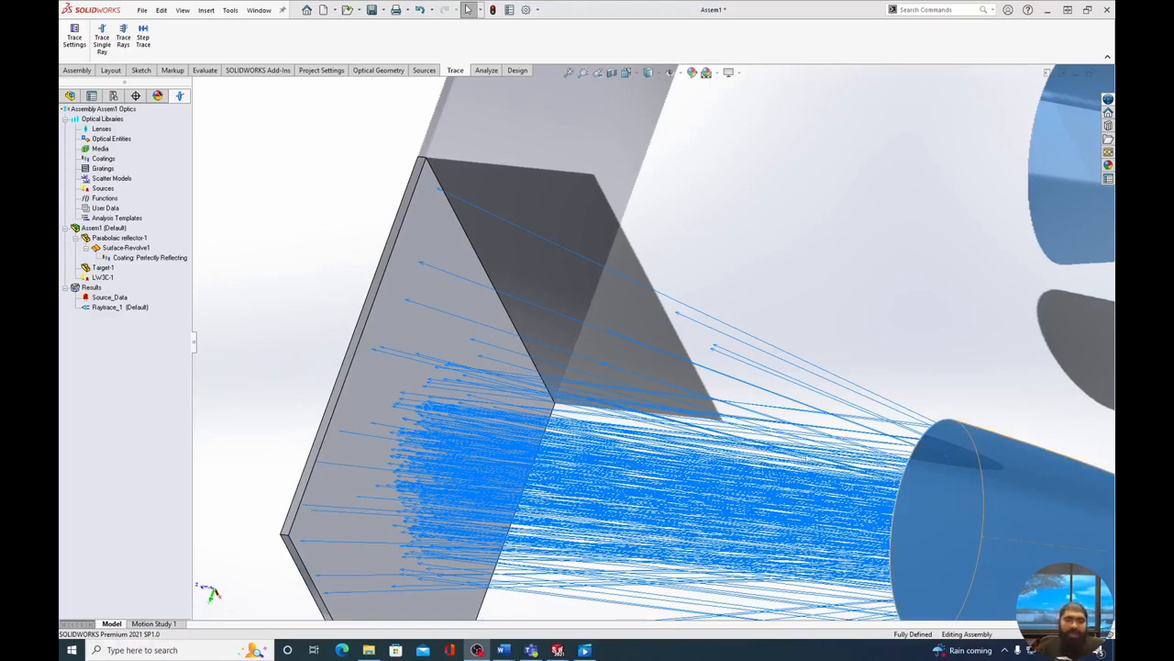
{"action": "middle_click_drag", "start_coordinate": [497, 398], "coordinate": [503, 311]}
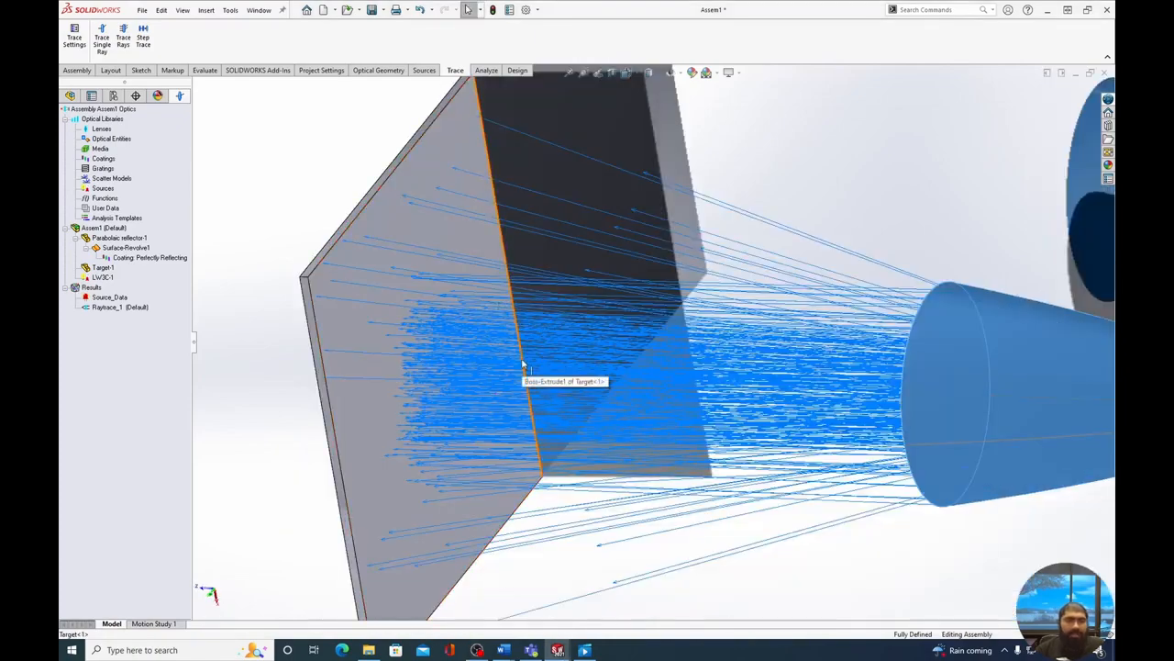
{"action": "scroll", "coordinate": [523, 365], "scroll_direction": "down", "scroll_amount": 3}
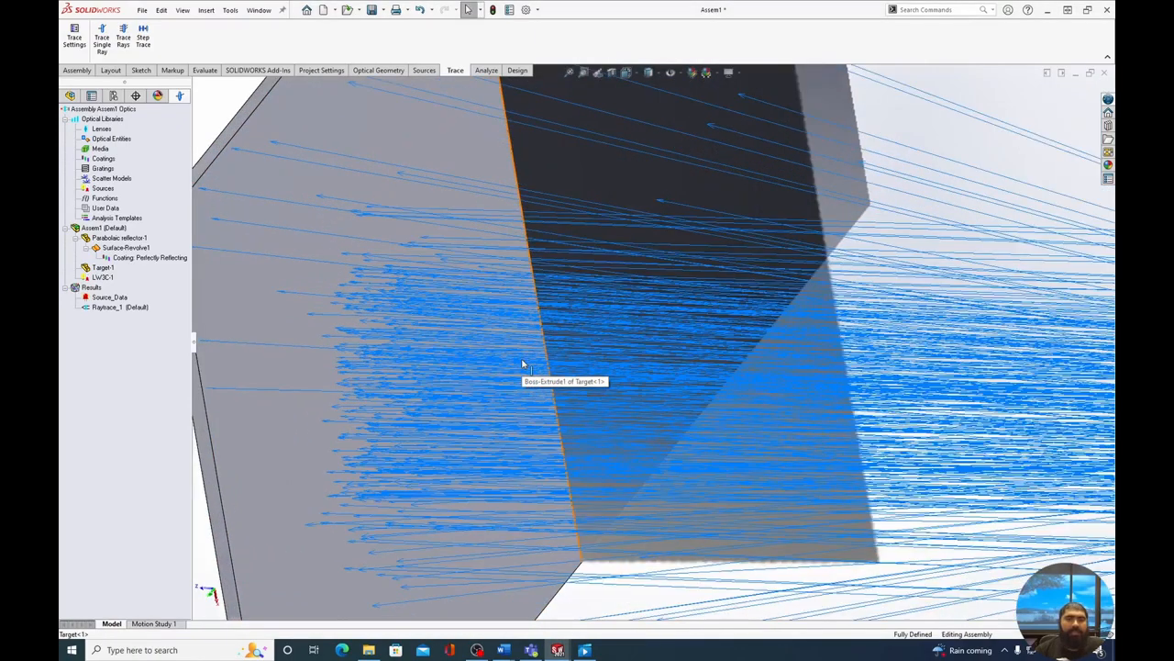
{"action": "scroll", "coordinate": [523, 364], "scroll_direction": "up", "scroll_amount": 4}
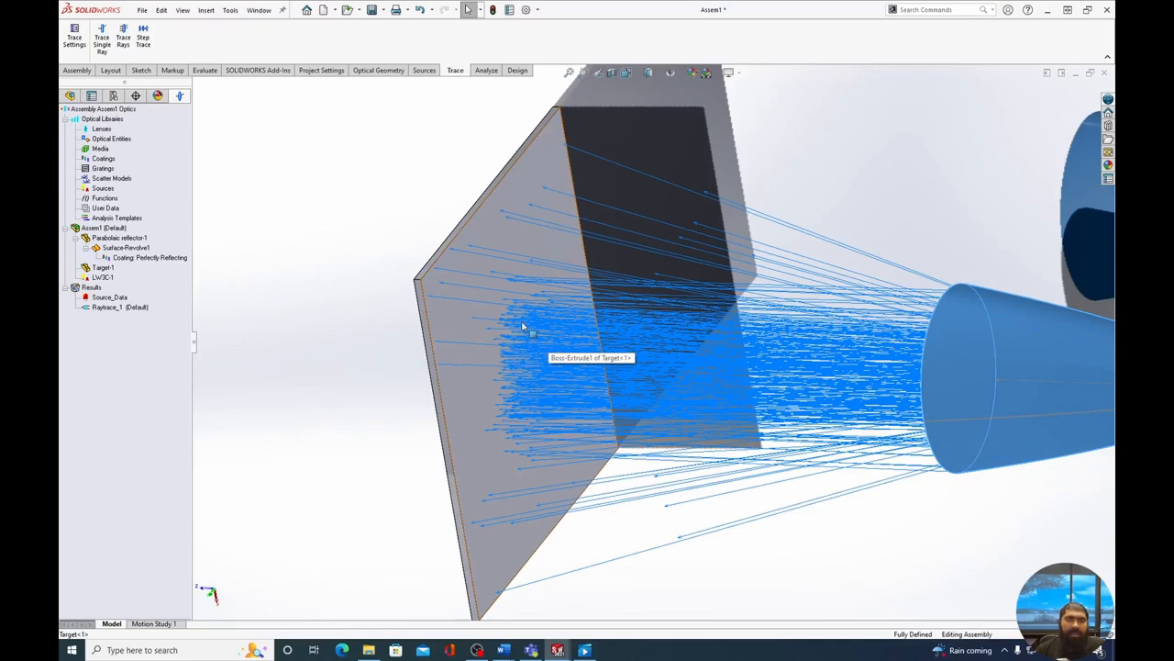
Step: Create an irradiance plot from the raytrace for the target plate's illuminated face, with XY projection bounds of ±50 mm taken from its geometry
{"action": "left_click", "coordinate": [487, 71]}
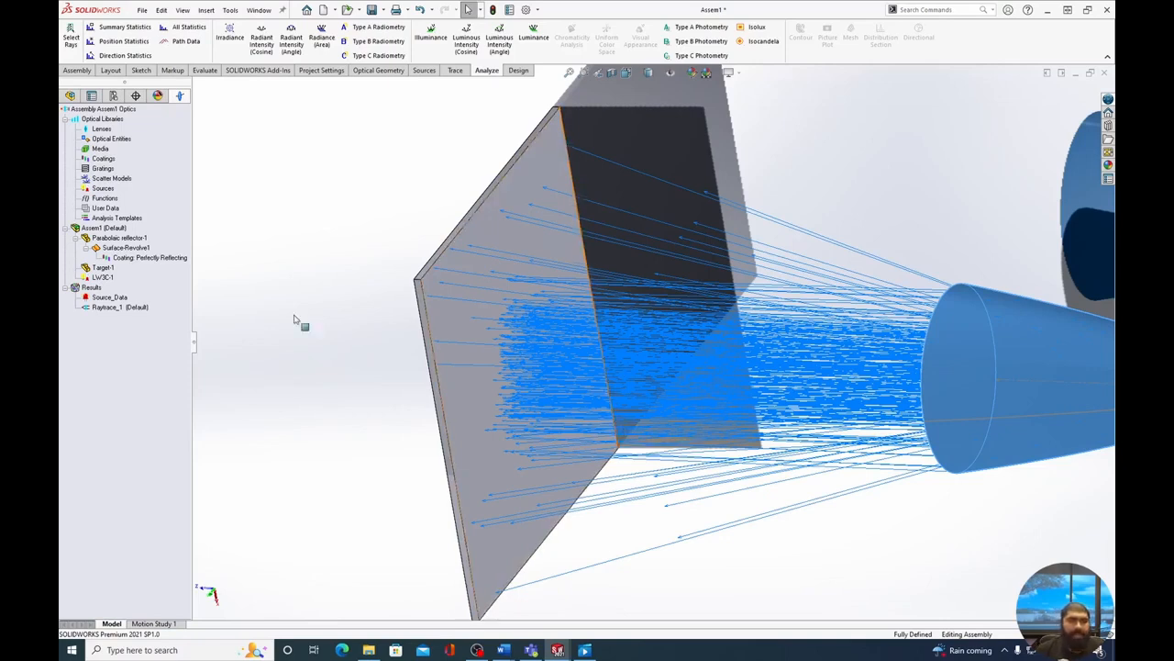
{"action": "left_click", "coordinate": [115, 309]}
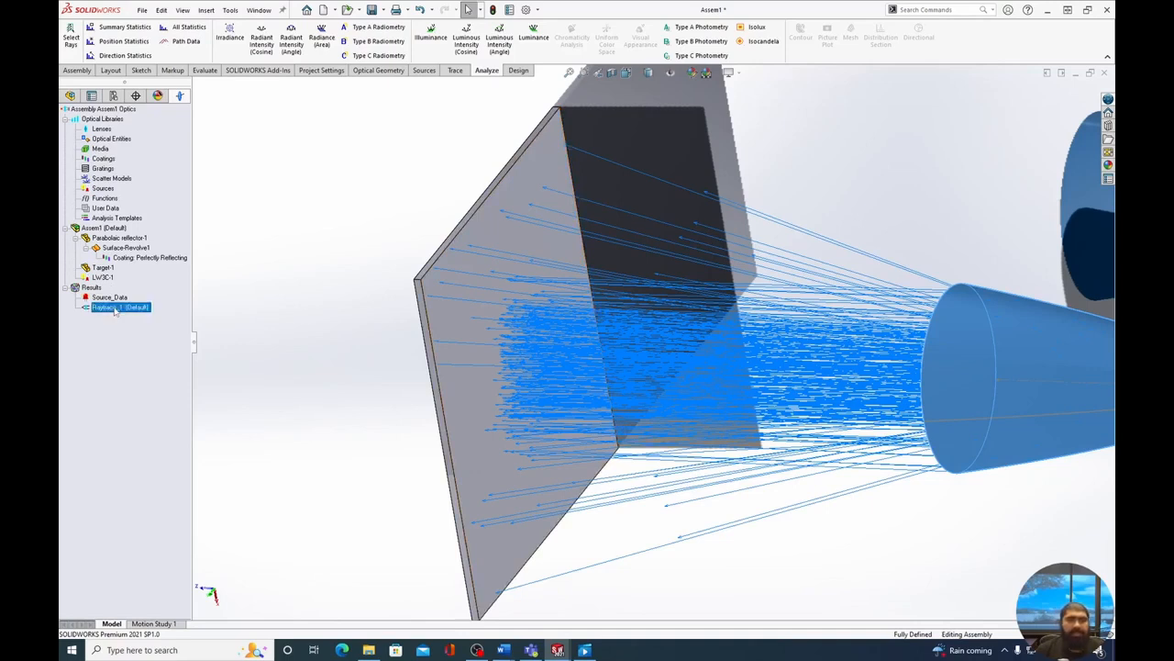
{"action": "left_click", "coordinate": [232, 37]}
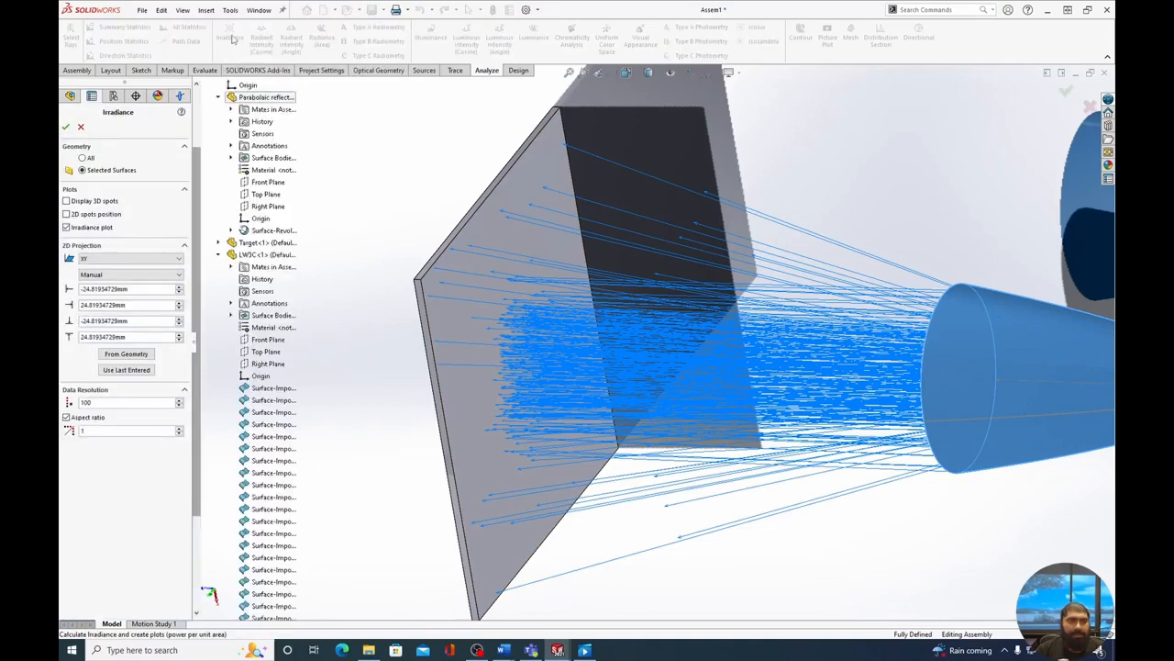
{"action": "left_click", "coordinate": [447, 290]}
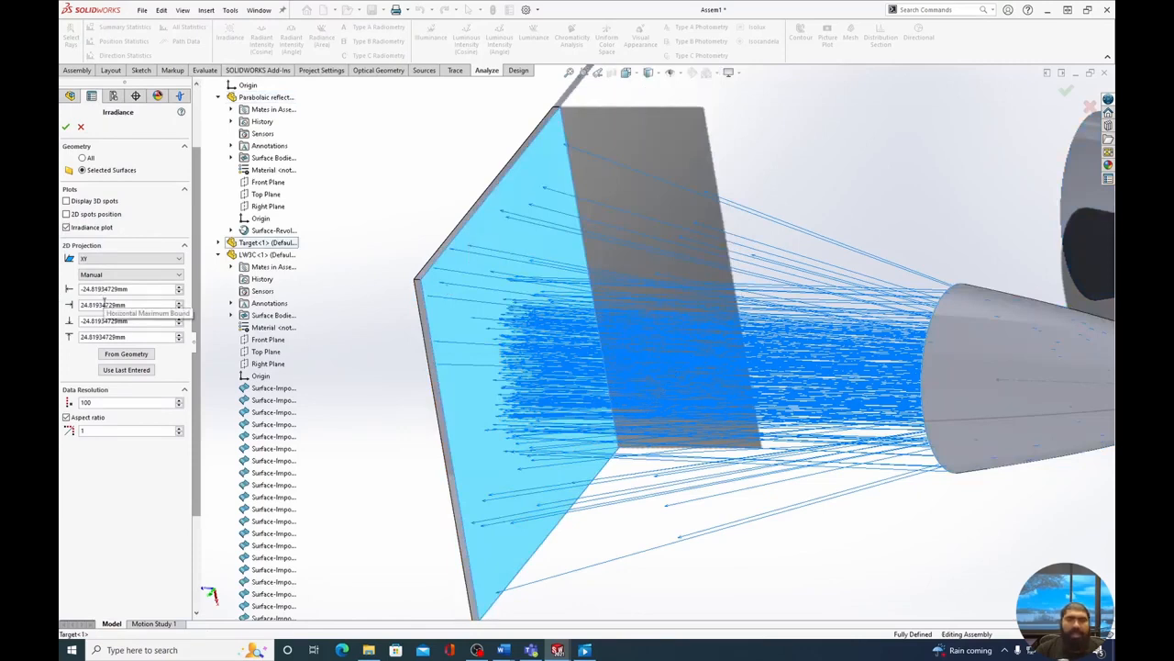
{"action": "left_click", "coordinate": [127, 357]}
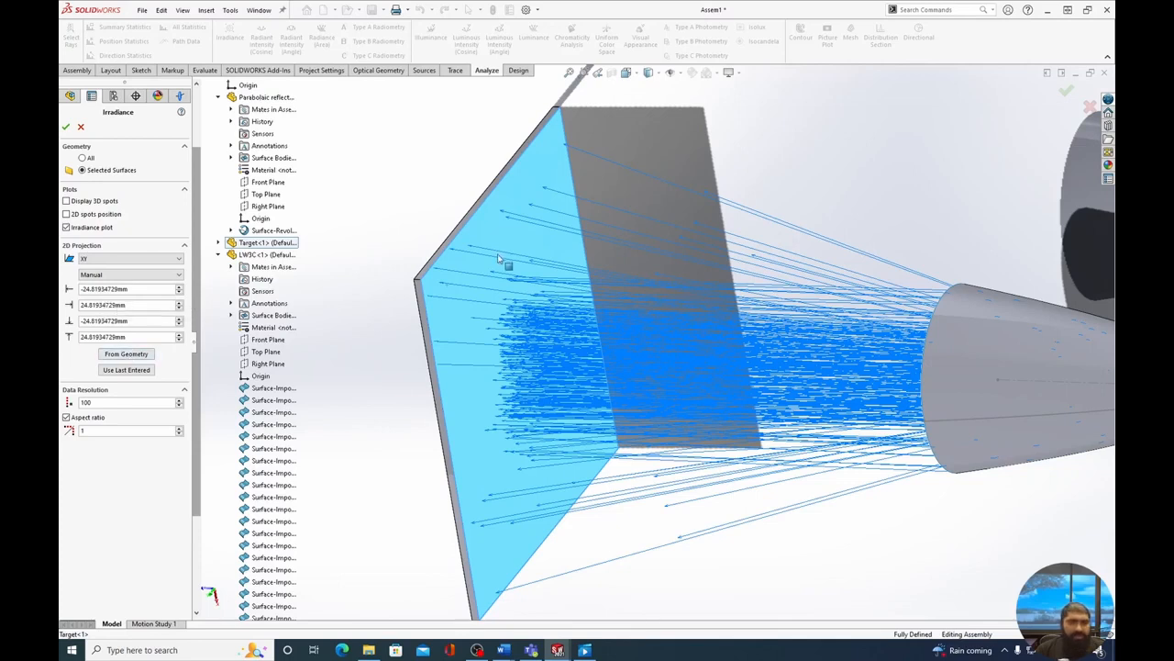
{"action": "left_click", "coordinate": [129, 366]}
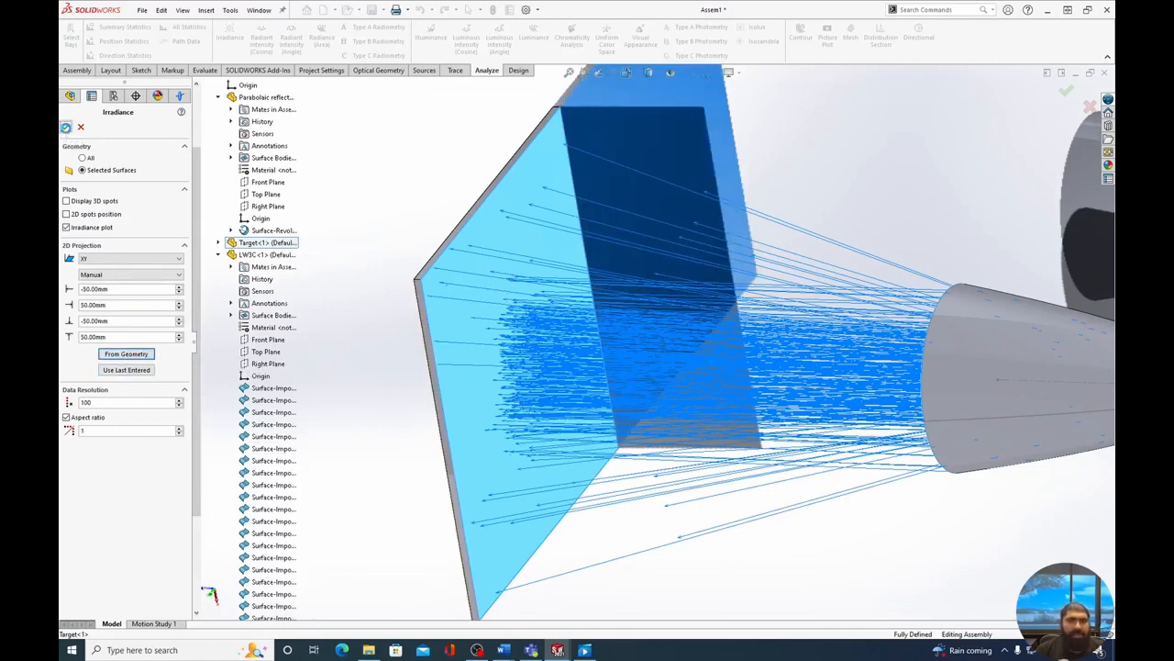
{"action": "left_click", "coordinate": [65, 127]}
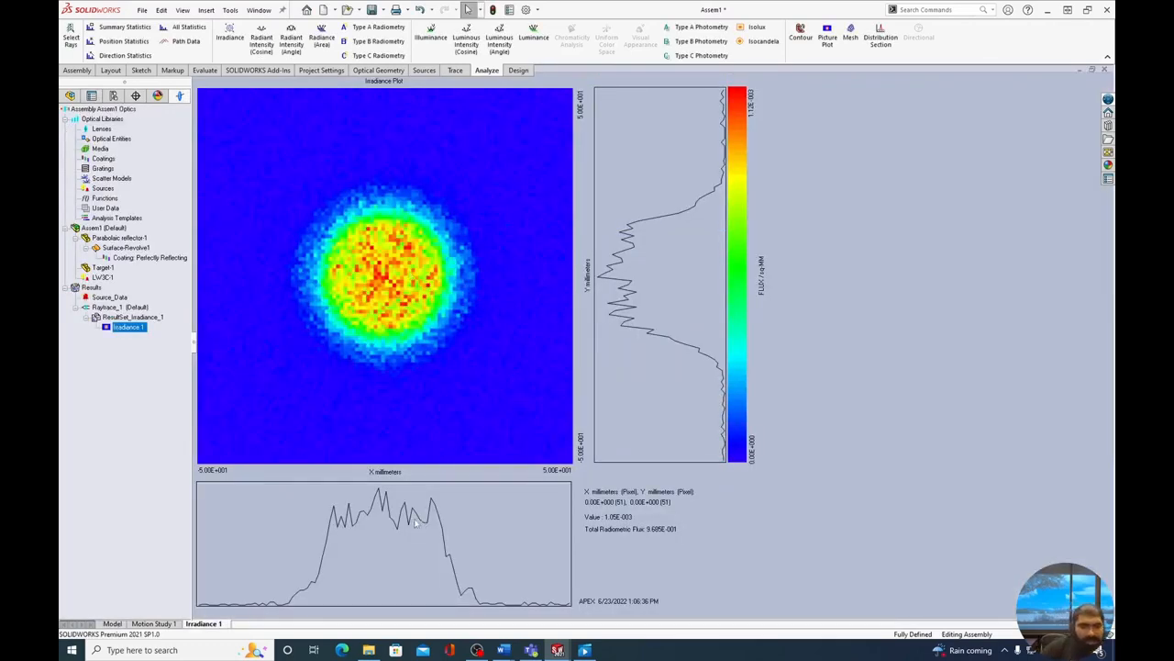
Step: Process the irradiance dataset with averaging over 1 adjacent vertical and 1 adjacent horizontal pixel, and create a picture plot of the averaged data
{"action": "left_click", "coordinate": [152, 317]}
{"action": "right_click", "coordinate": [152, 317]}
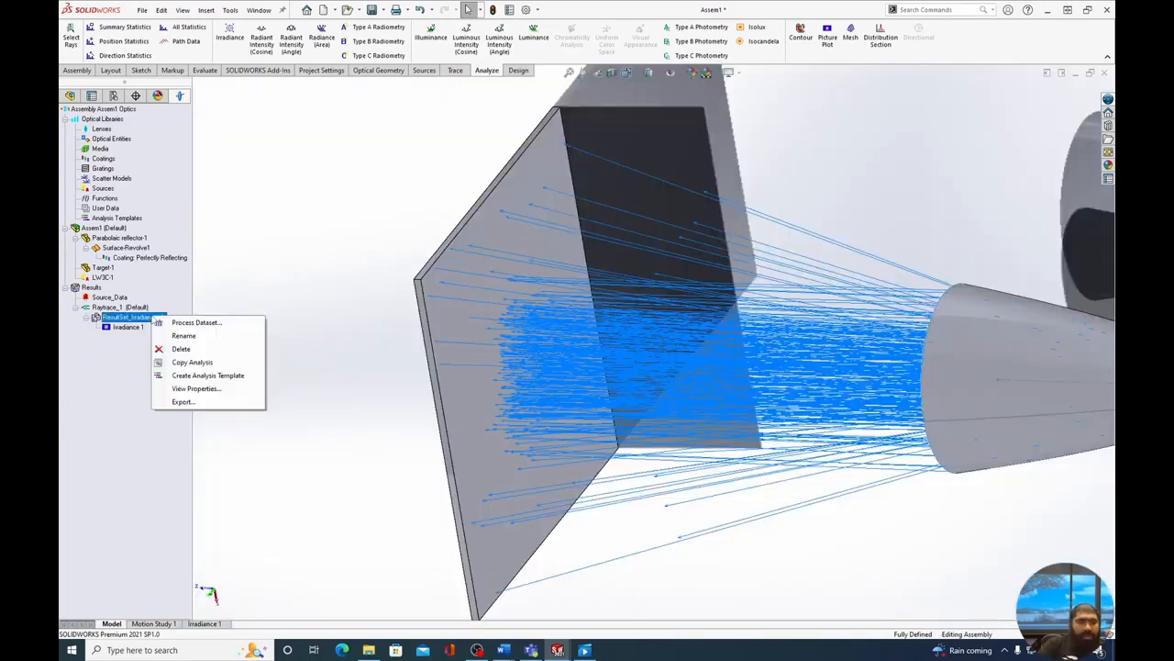
{"action": "left_click", "coordinate": [183, 325]}
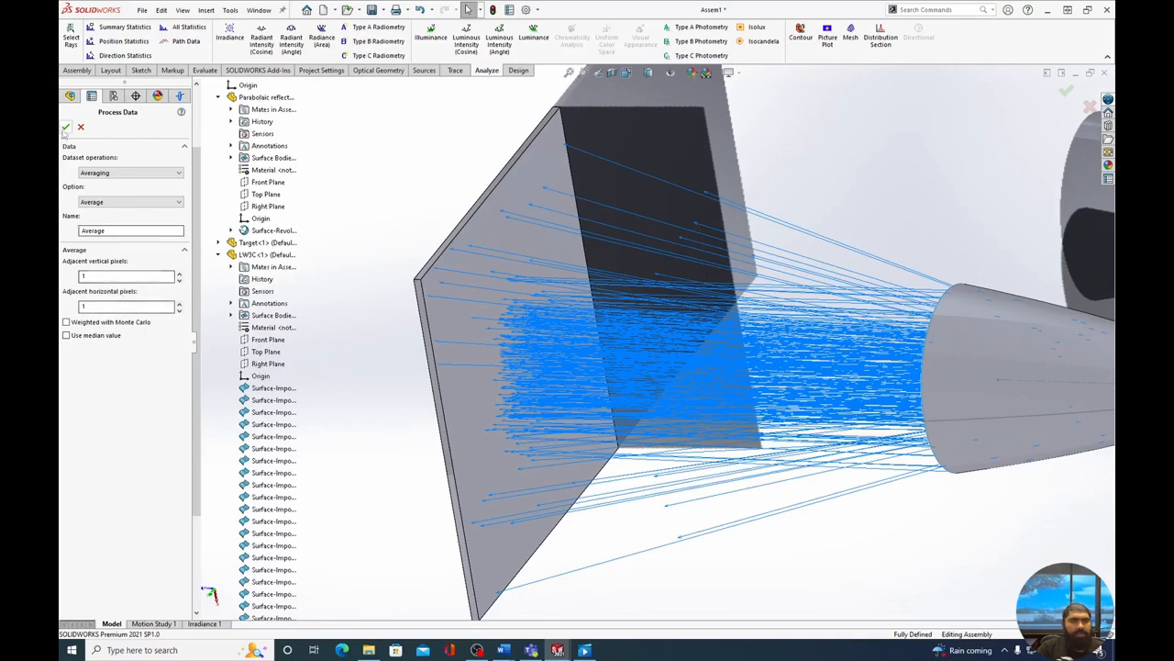
{"action": "left_click", "coordinate": [65, 127]}
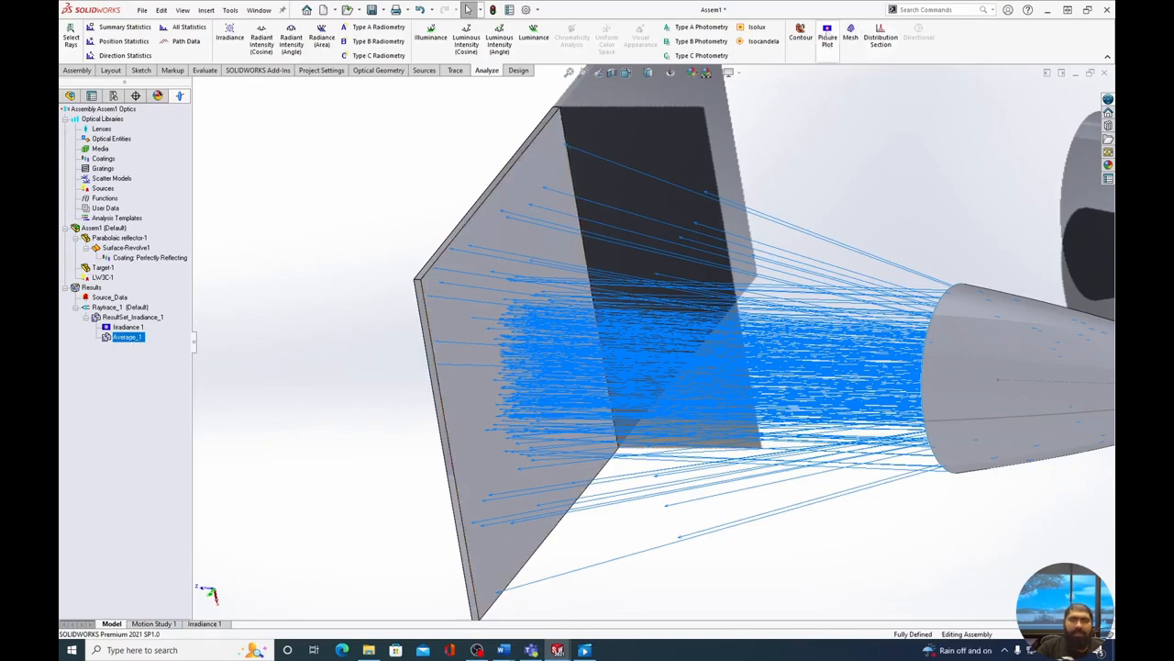
{"action": "left_click", "coordinate": [827, 37]}
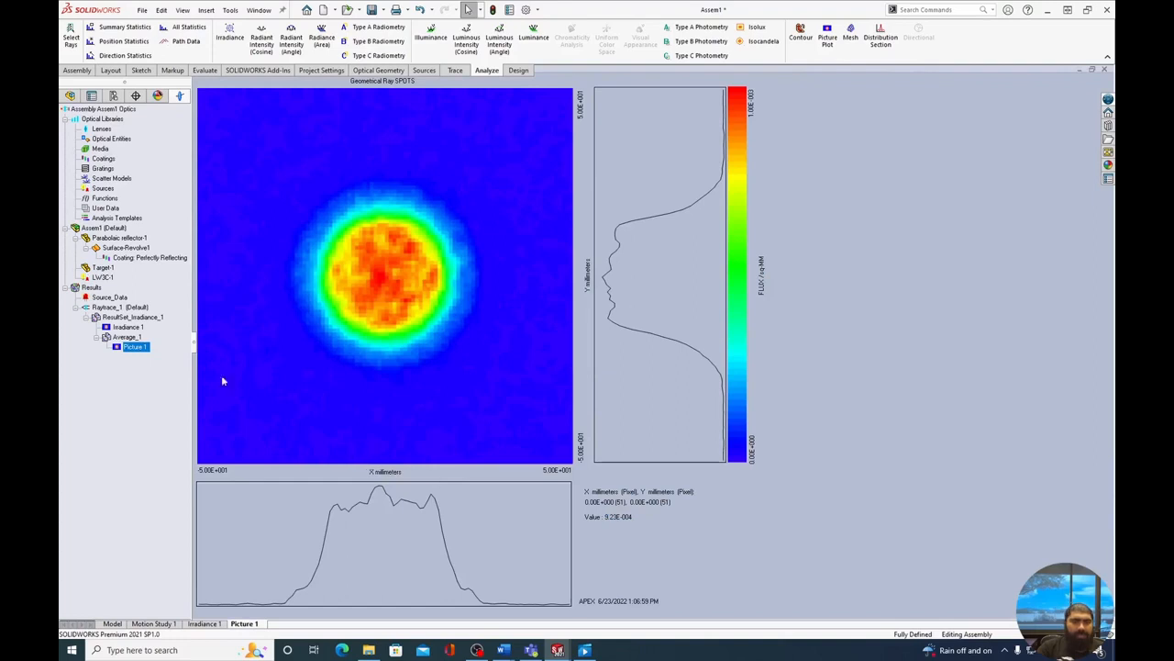
Step: Compare the original irradiance plot with the averaged picture plot, and create a contour plot of the unaveraged irradiance result set
{"action": "left_click", "coordinate": [124, 328]}
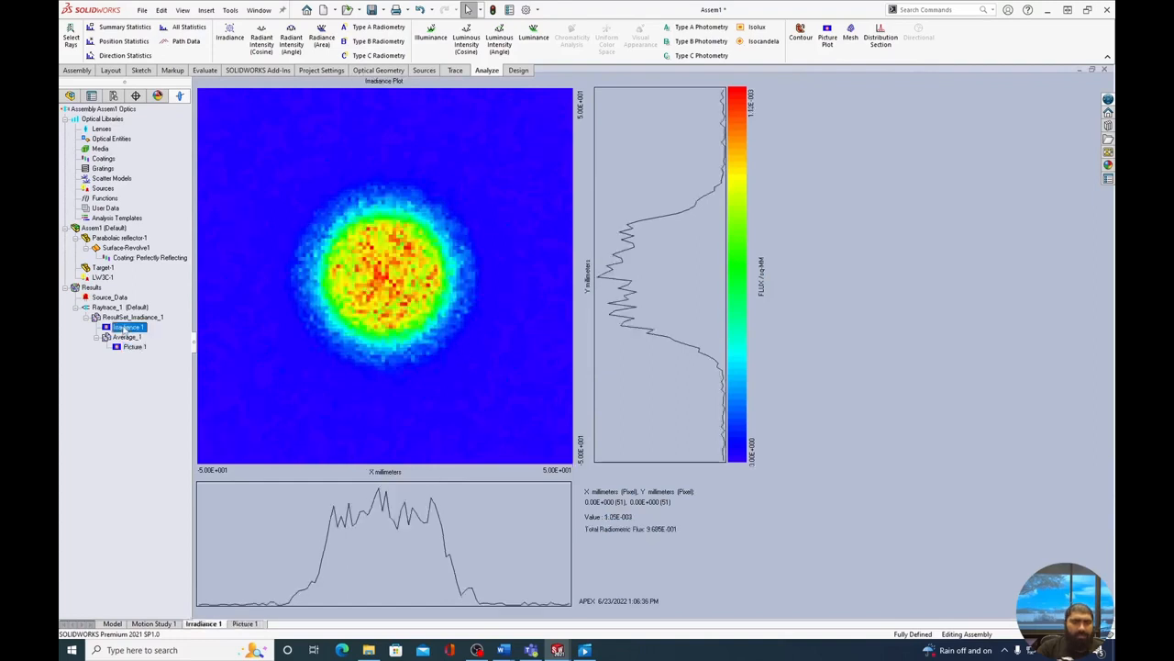
{"action": "left_click", "coordinate": [133, 347]}
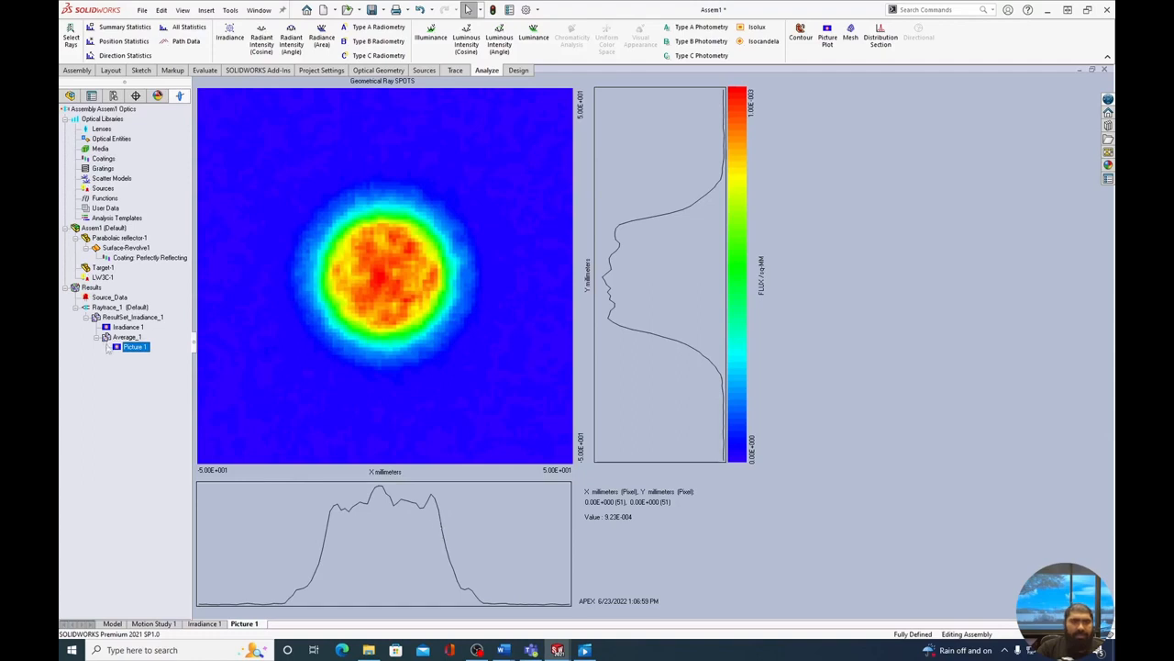
{"action": "left_click", "coordinate": [129, 318]}
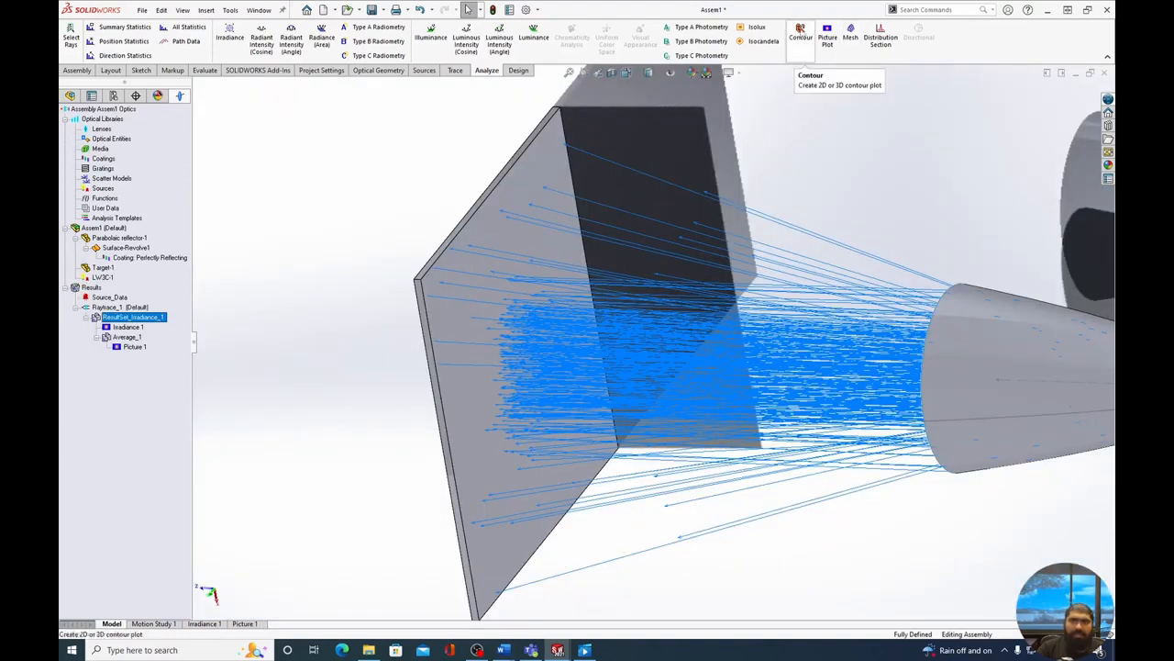
{"action": "left_click", "coordinate": [800, 35]}
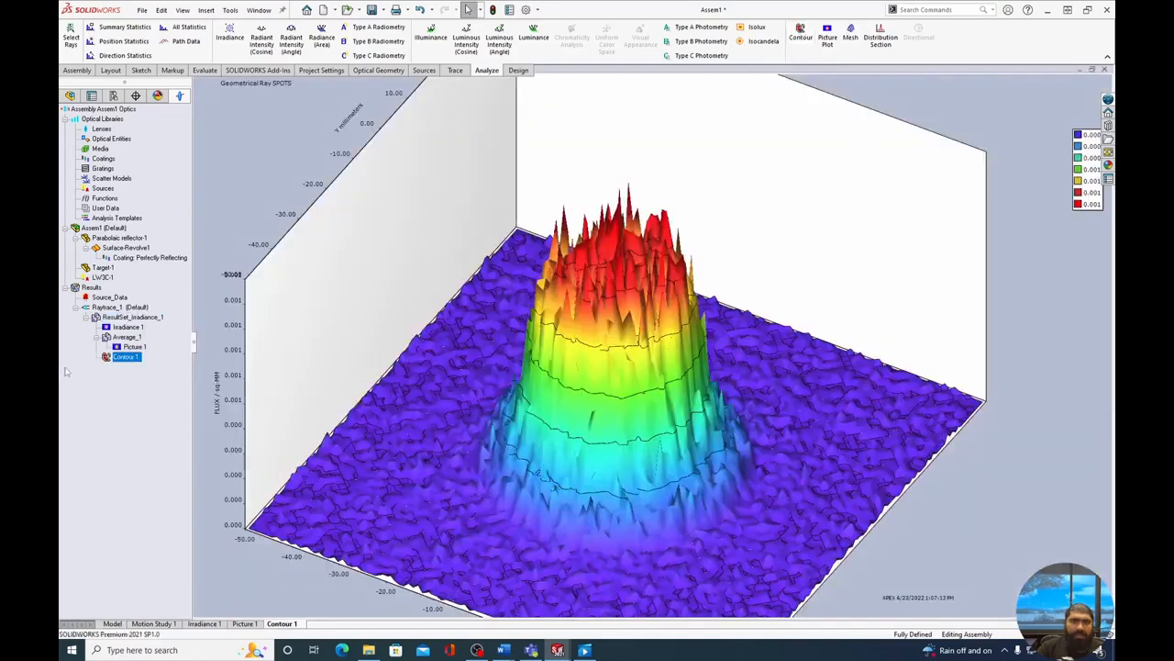
Step: Create a contour plot of the averaged irradiance data and compare its surface with the unaveraged contour plot from several angles
{"action": "left_click", "coordinate": [134, 347]}
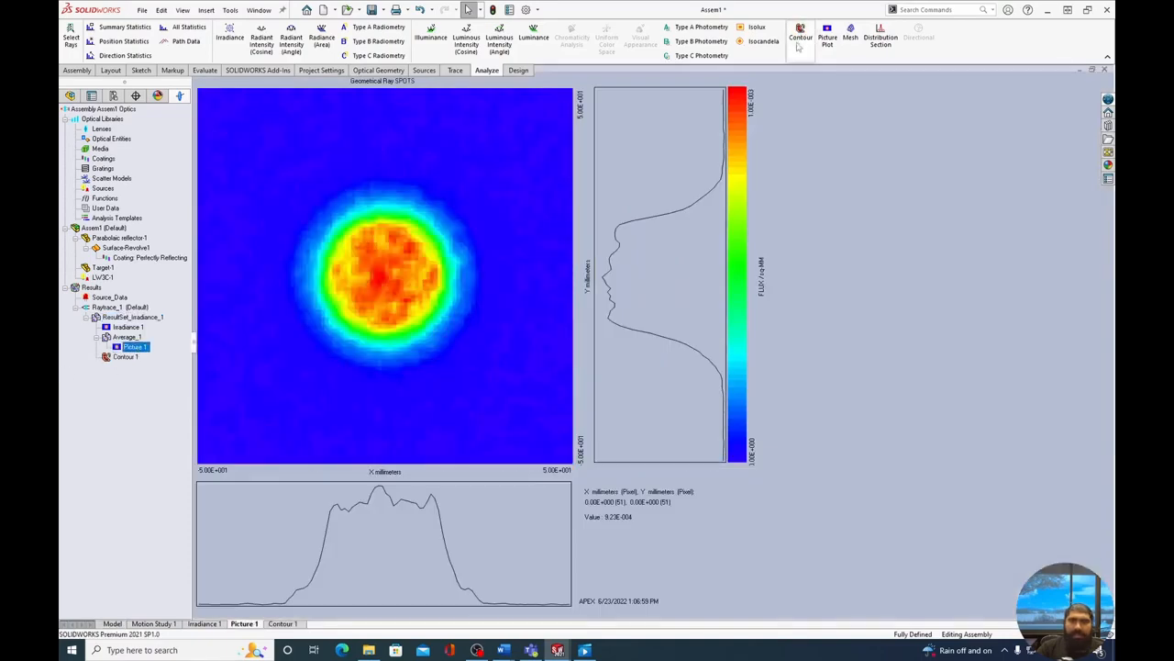
{"action": "left_click", "coordinate": [801, 42]}
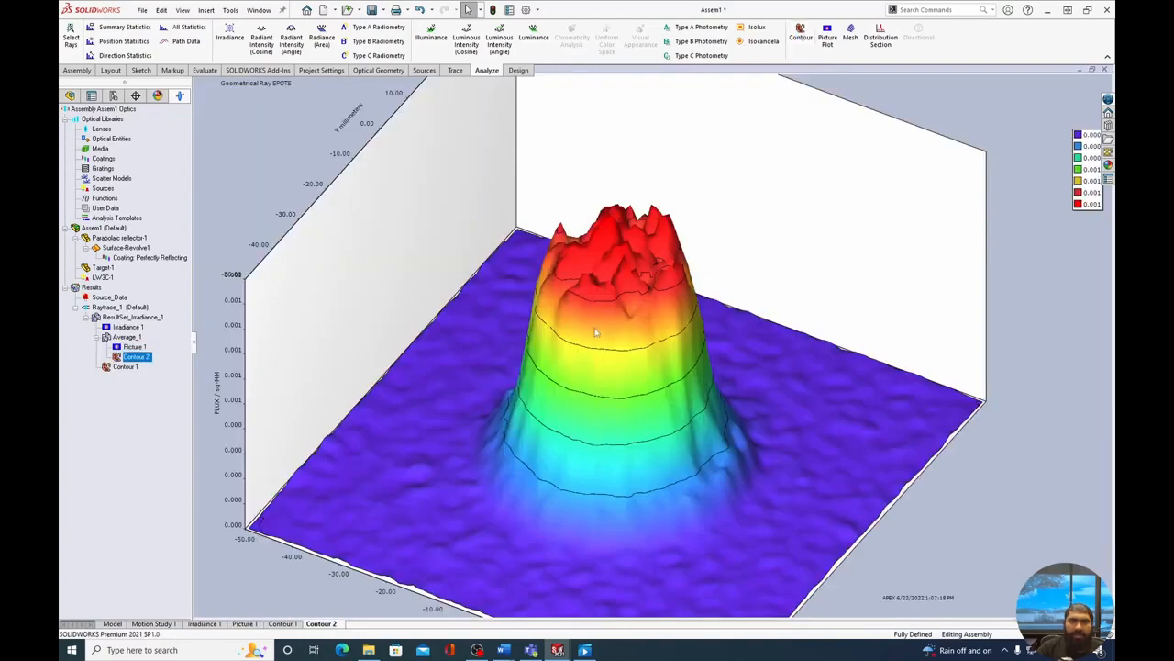
{"action": "left_click_drag", "start_coordinate": [643, 336], "coordinate": [482, 278]}
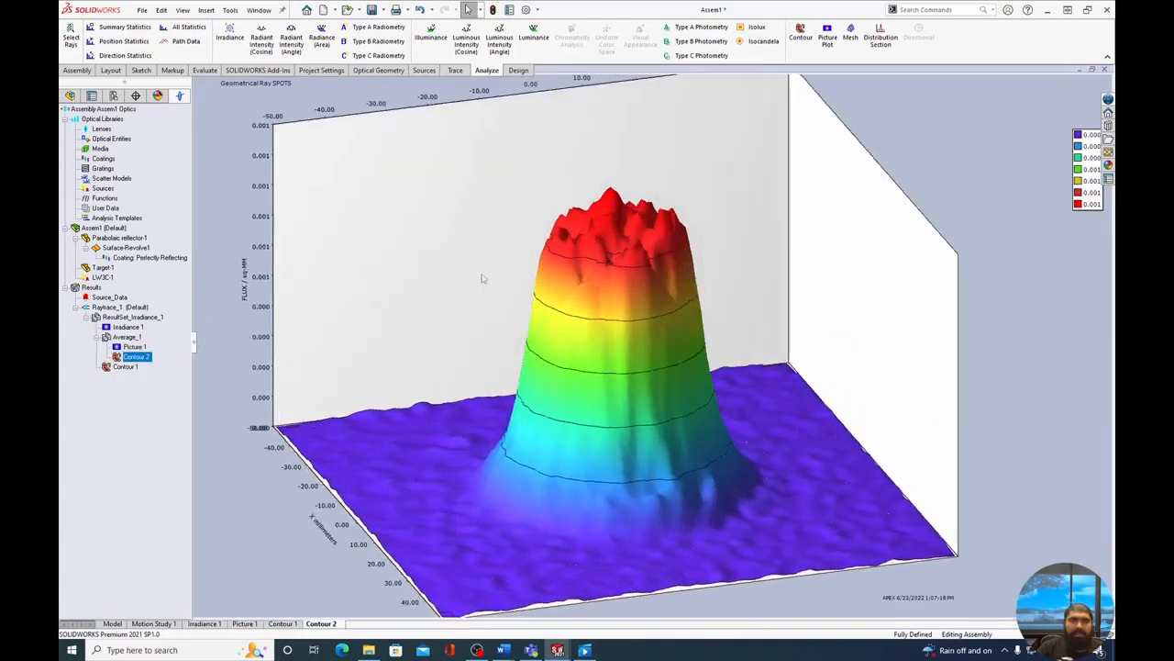
{"action": "left_click", "coordinate": [134, 368]}
{"action": "left_click_drag", "start_coordinate": [653, 457], "coordinate": [260, 193]}
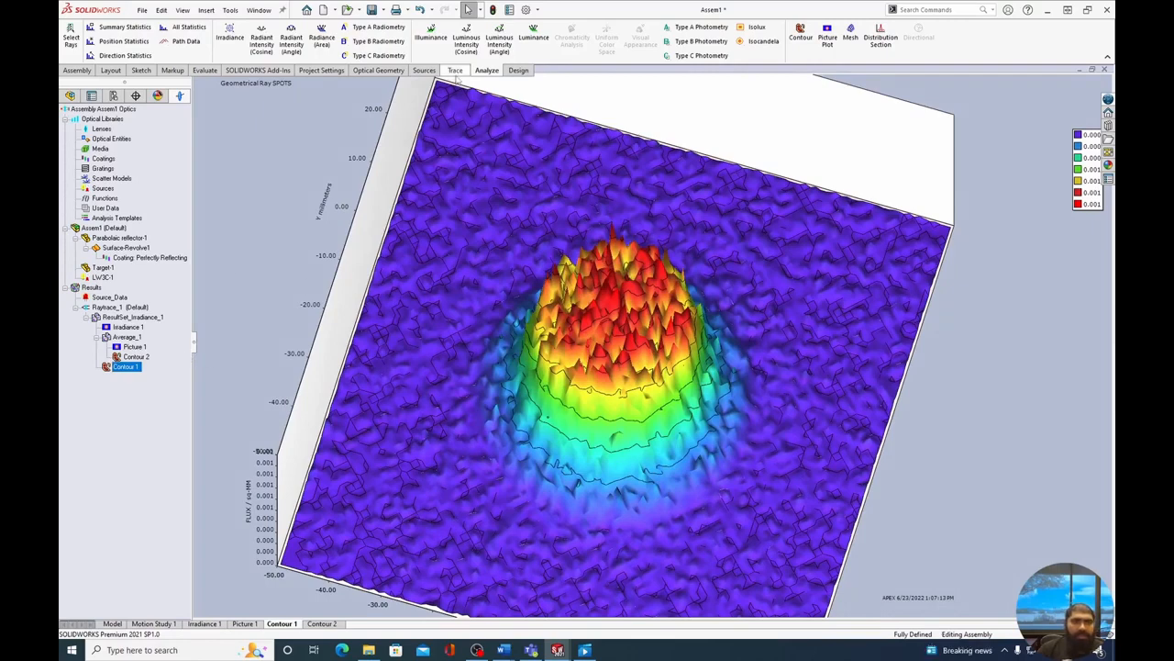
{"action": "left_click_drag", "start_coordinate": [688, 435], "coordinate": [681, 306]}
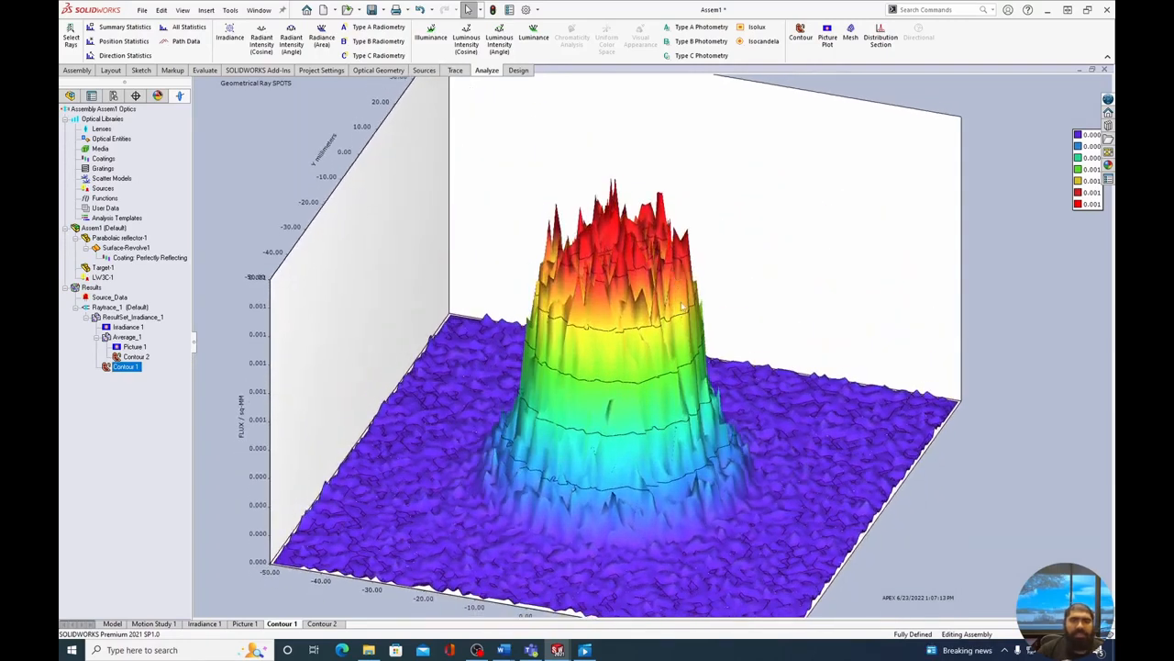
Step: Return to the assembly model and delete the irradiance result set with all its plots from the raytrace results
{"action": "left_click", "coordinate": [455, 70]}
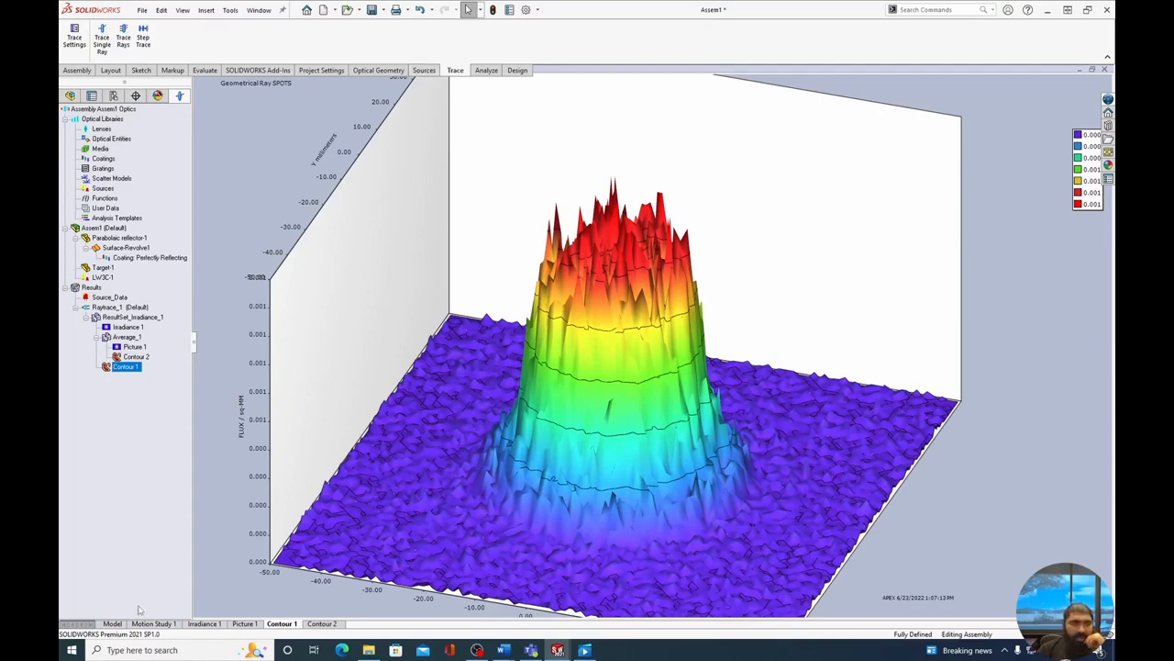
{"action": "left_click", "coordinate": [112, 624]}
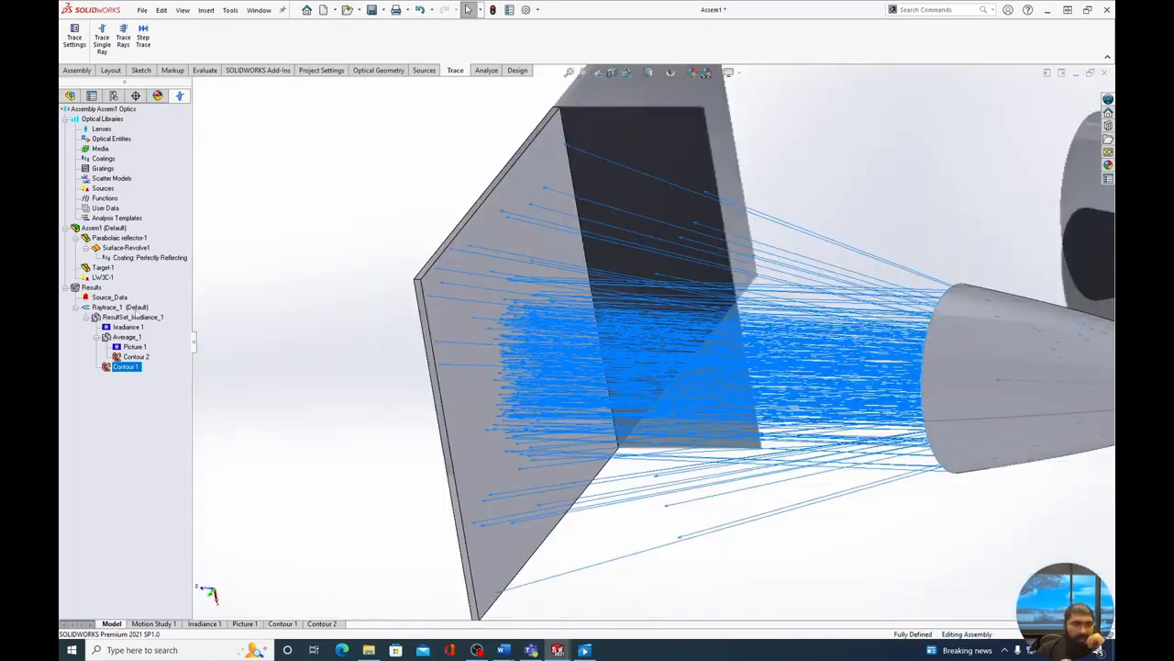
{"action": "left_click", "coordinate": [128, 307]}
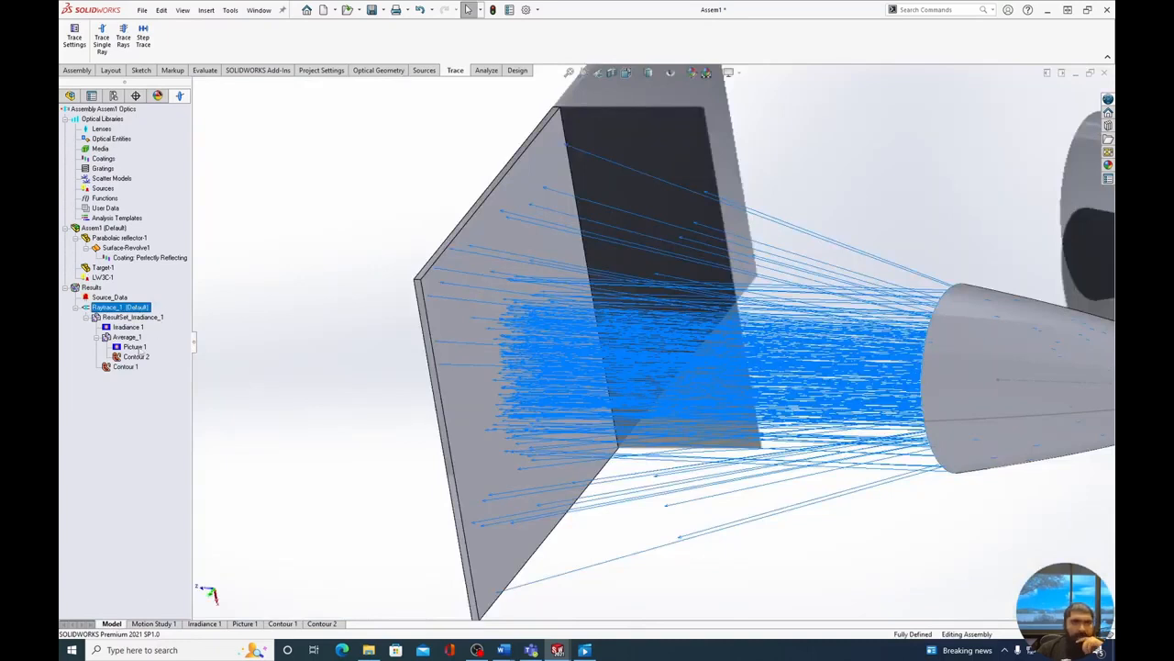
{"action": "left_click", "coordinate": [133, 317]}
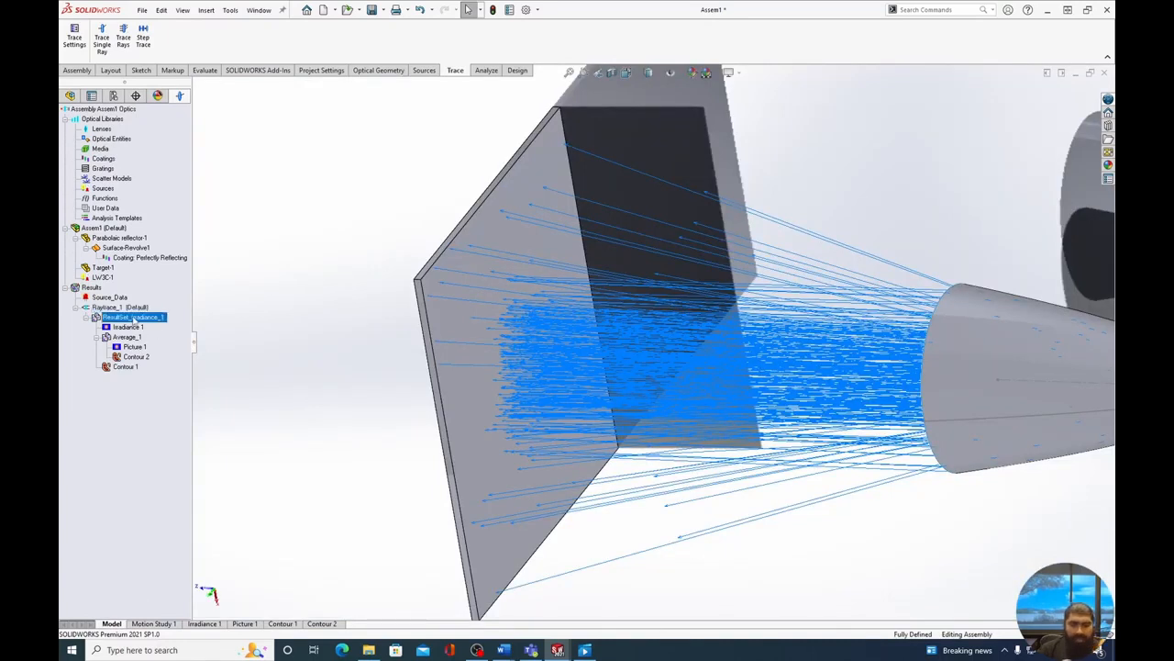
{"action": "key", "text": "Delete"}
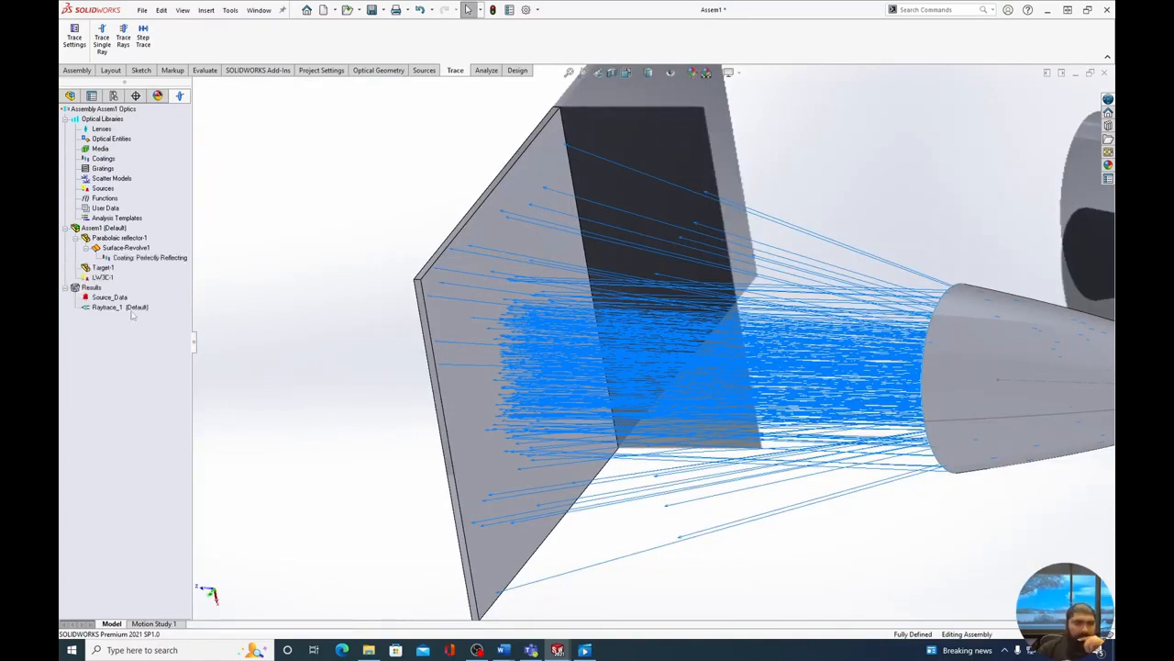
Step: Create cosine-space radiant intensity results for all geometry at resolution 100, with 2D spots direction and angle-space conversion, and view the angle-space plot
{"action": "left_click", "coordinate": [131, 310]}
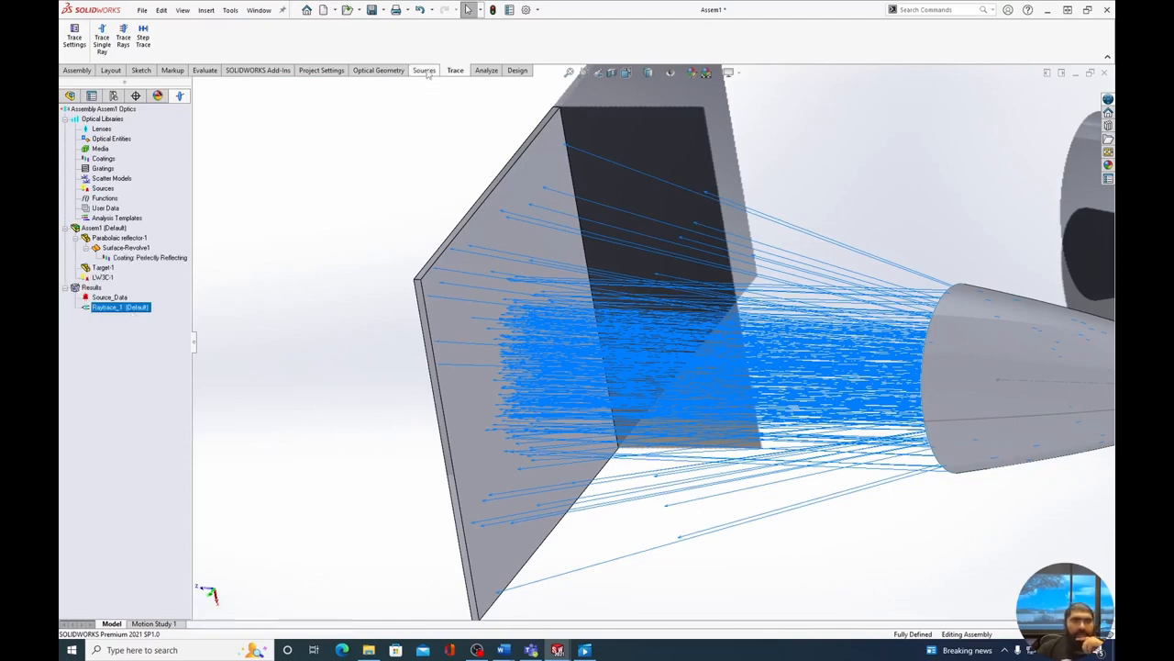
{"action": "left_click", "coordinate": [484, 71]}
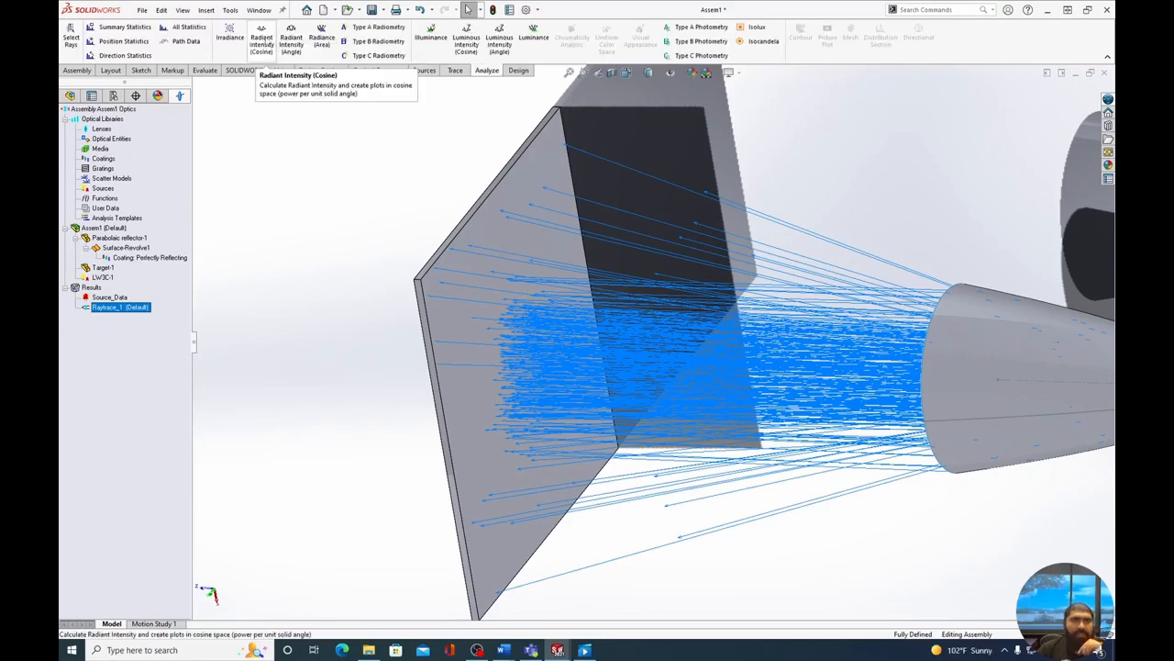
{"action": "left_click", "coordinate": [264, 42]}
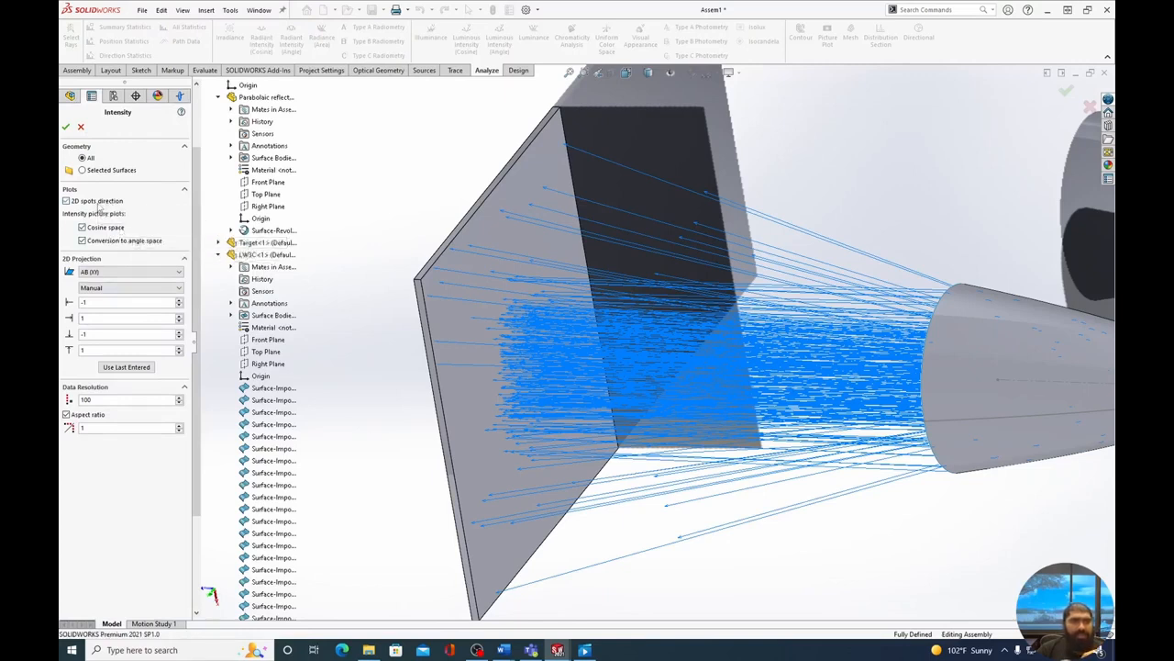
{"action": "left_click", "coordinate": [99, 205]}
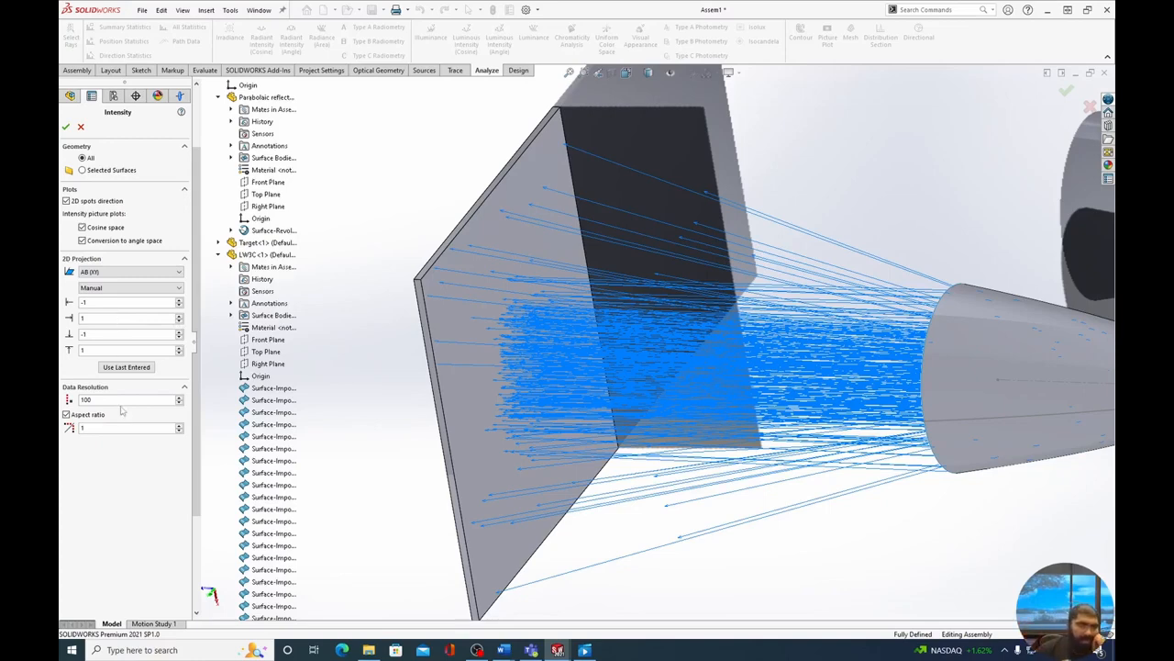
{"action": "double_click", "coordinate": [88, 400]}
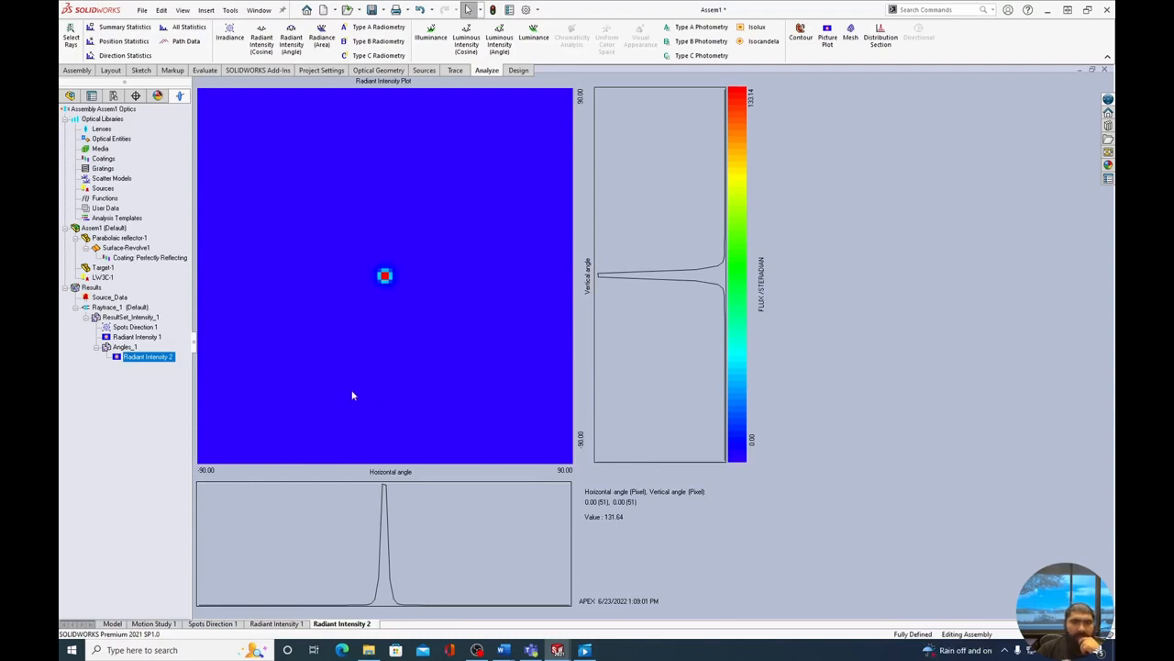
{"action": "left_click", "coordinate": [129, 348]}
{"action": "left_click", "coordinate": [138, 358]}
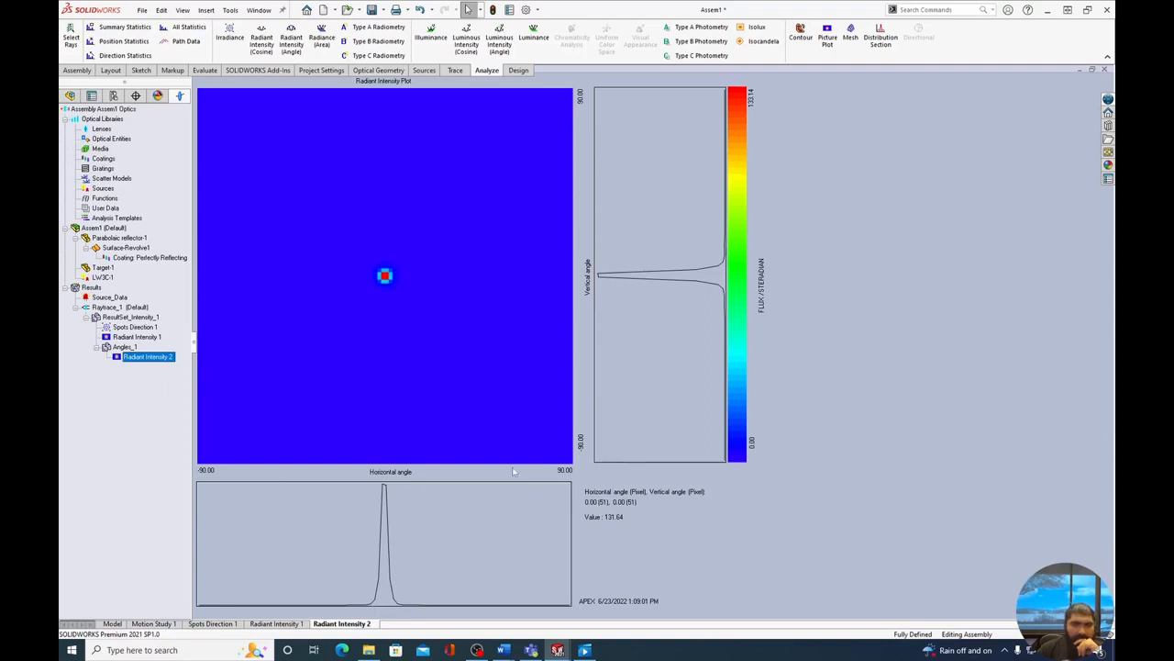
Step: Create a second cosine radiant intensity result set from the raytrace, with horizontal and vertical projection bounds of -0.2 to 0.2
{"action": "left_click", "coordinate": [126, 346]}
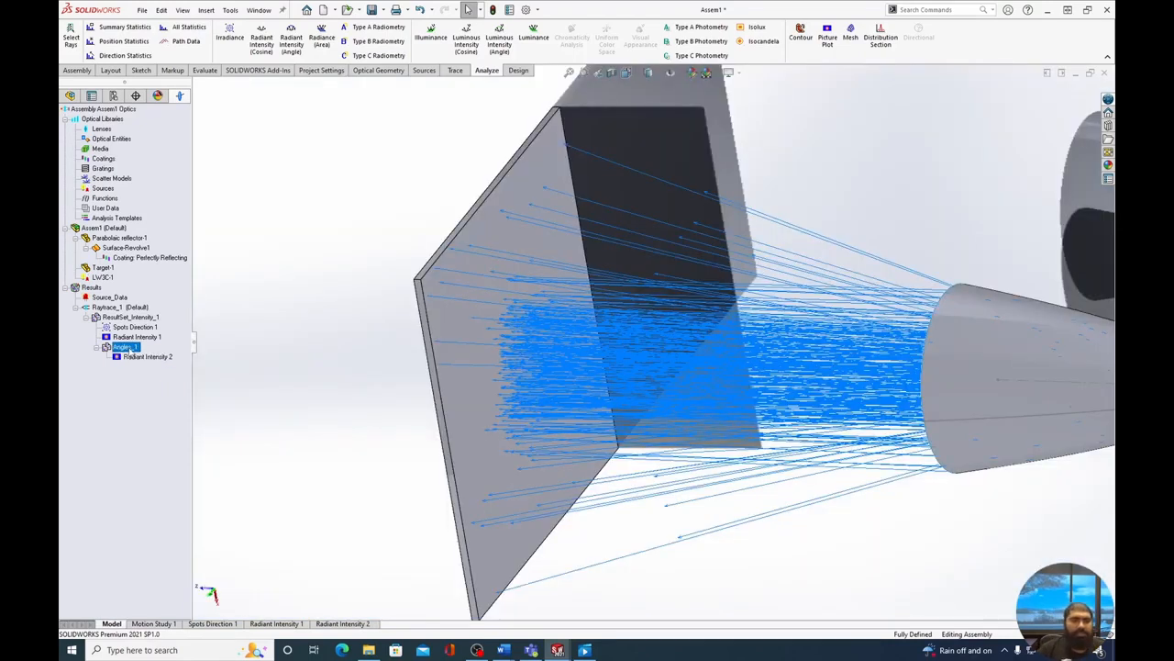
{"action": "right_click", "coordinate": [128, 347]}
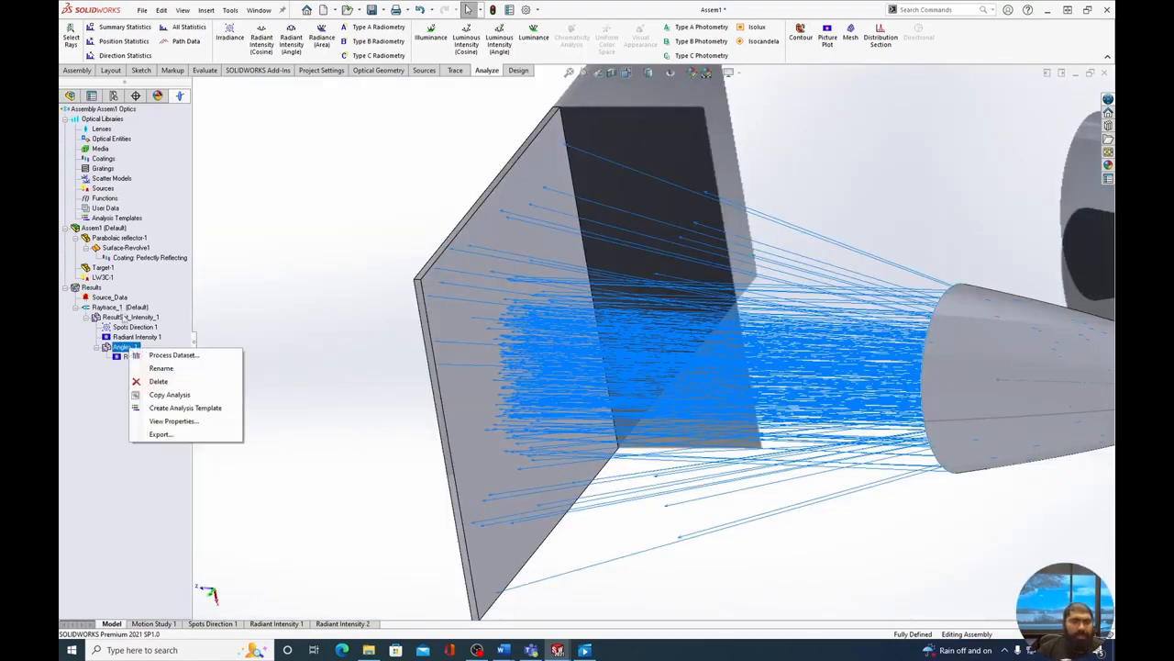
{"action": "left_click", "coordinate": [123, 308]}
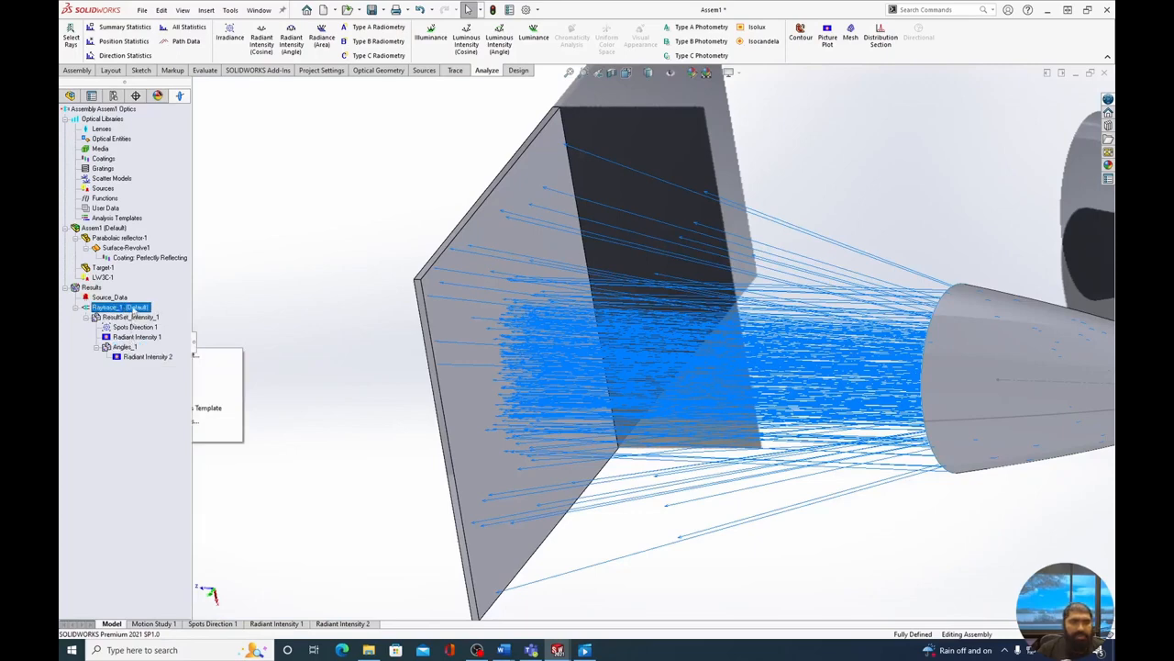
{"action": "right_click", "coordinate": [135, 314]}
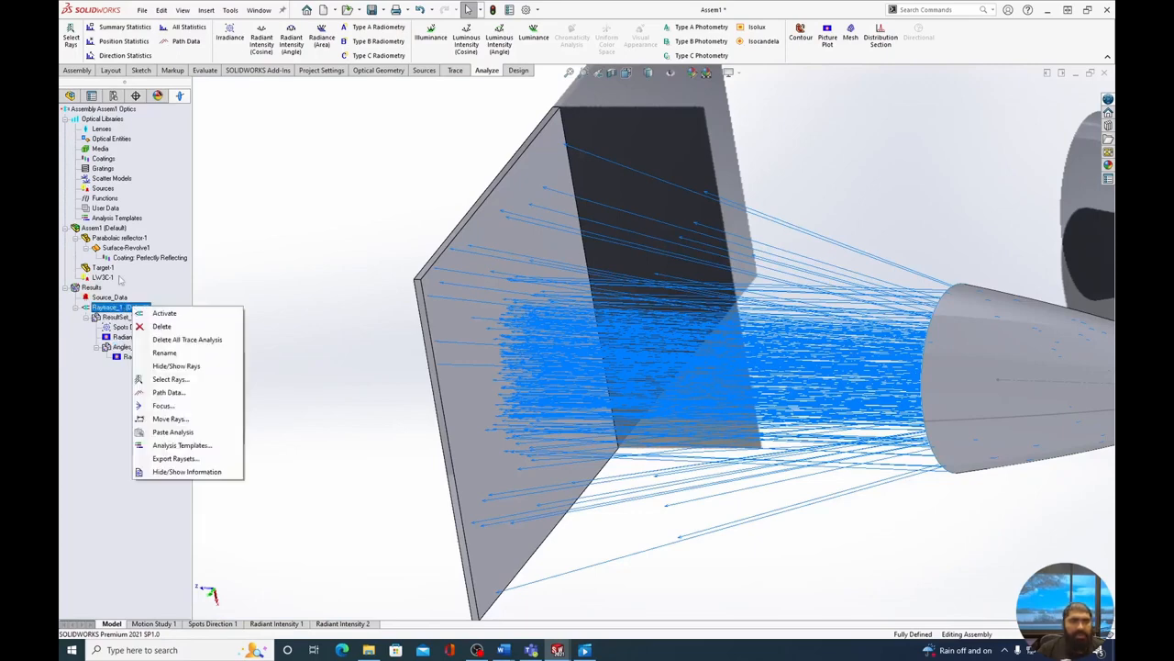
{"action": "left_click", "coordinate": [263, 43]}
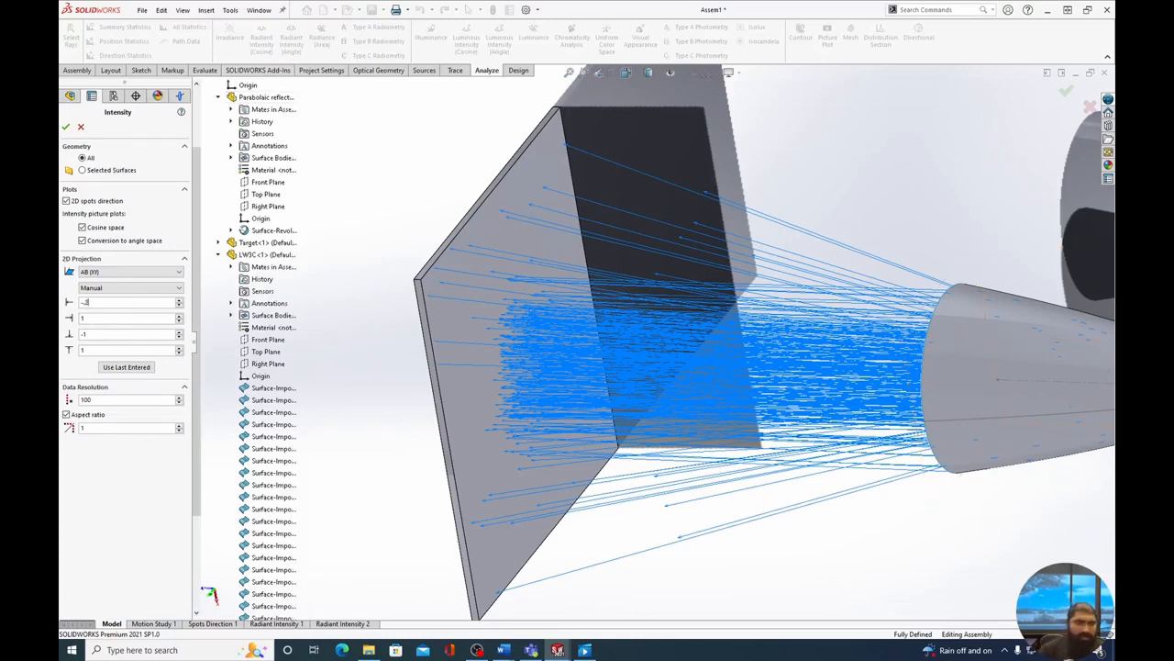
{"action": "key", "text": "Tab"}
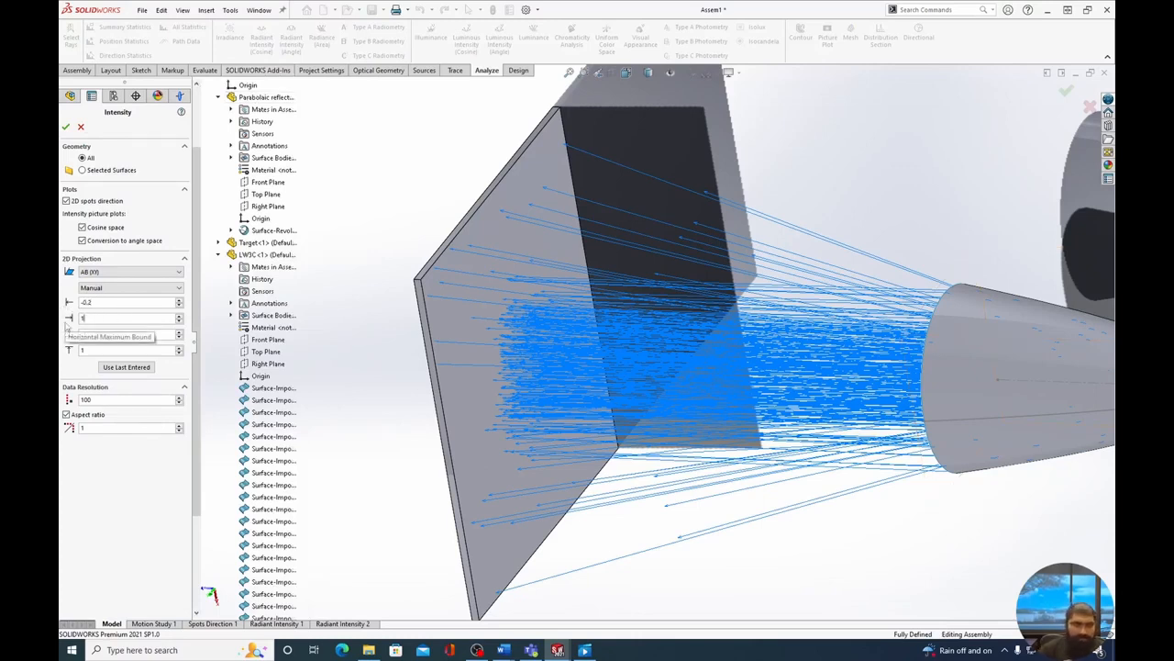
{"action": "type", "text": "-2"}
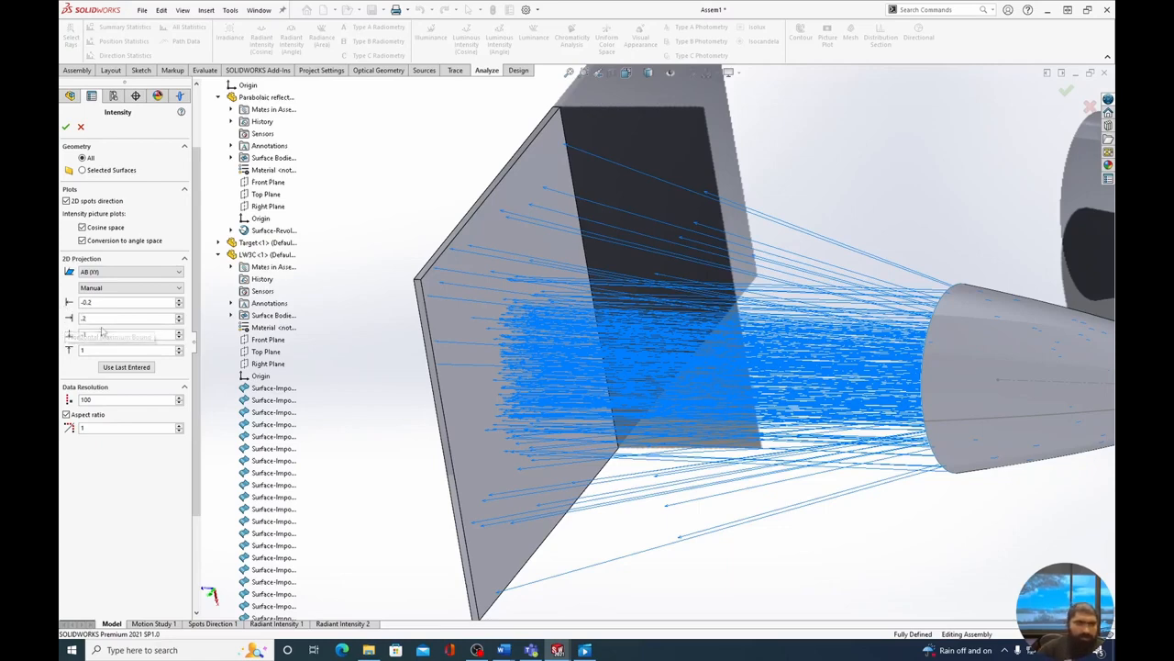
{"action": "left_click", "coordinate": [103, 333]}
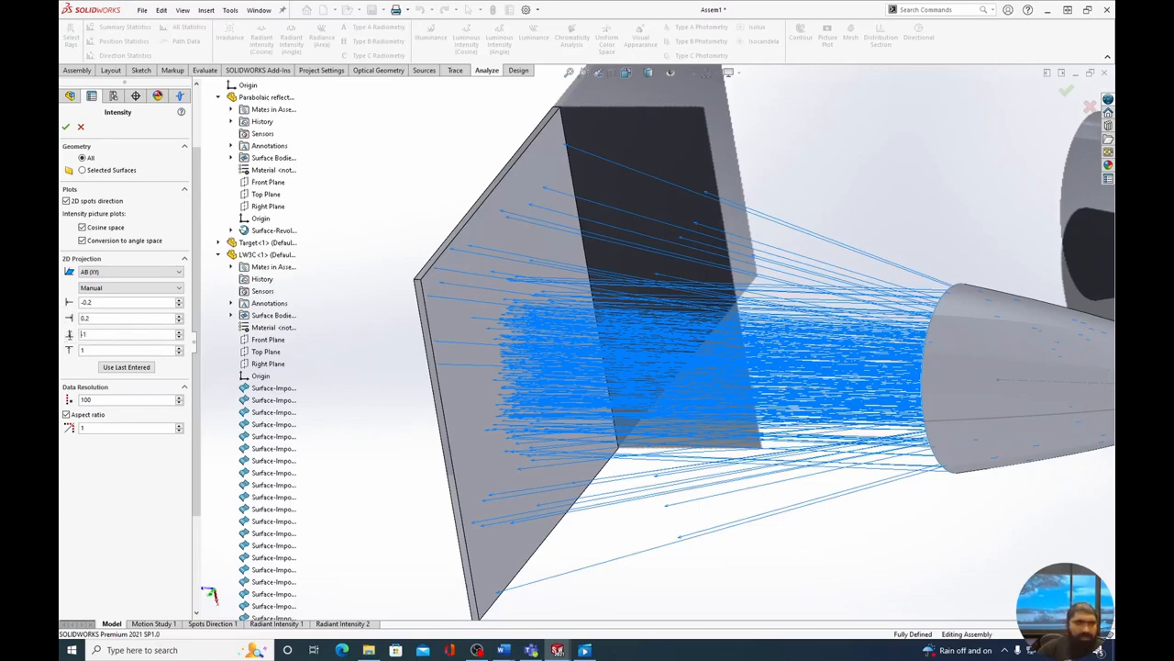
{"action": "left_click", "coordinate": [94, 349]}
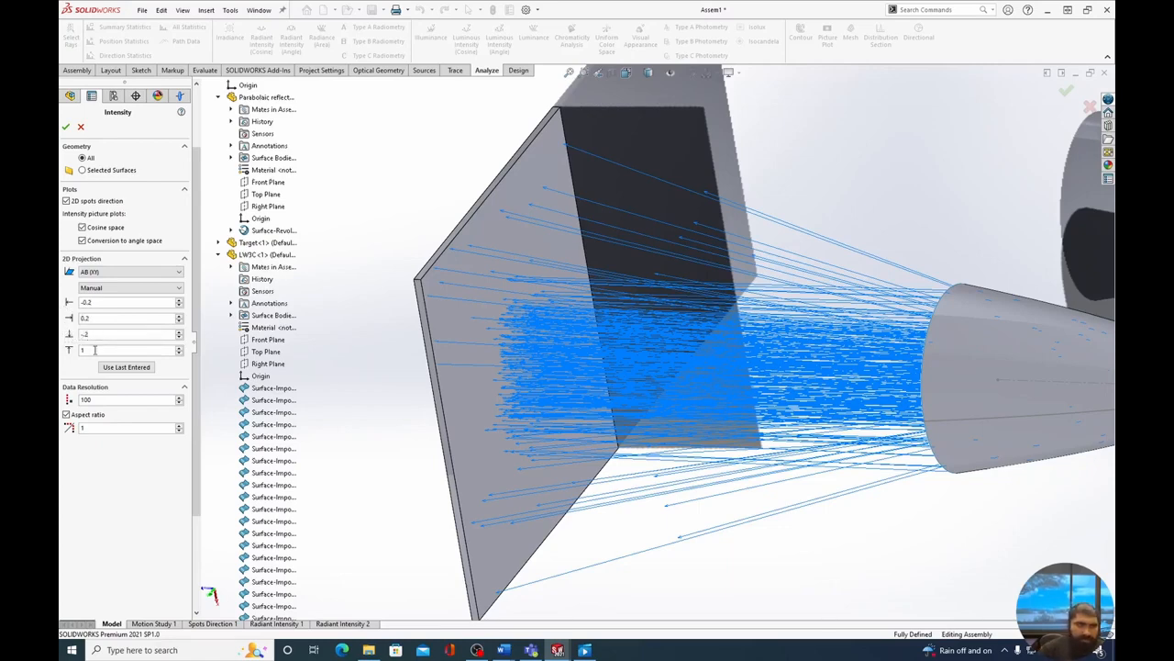
{"action": "type", "text": "-2"}
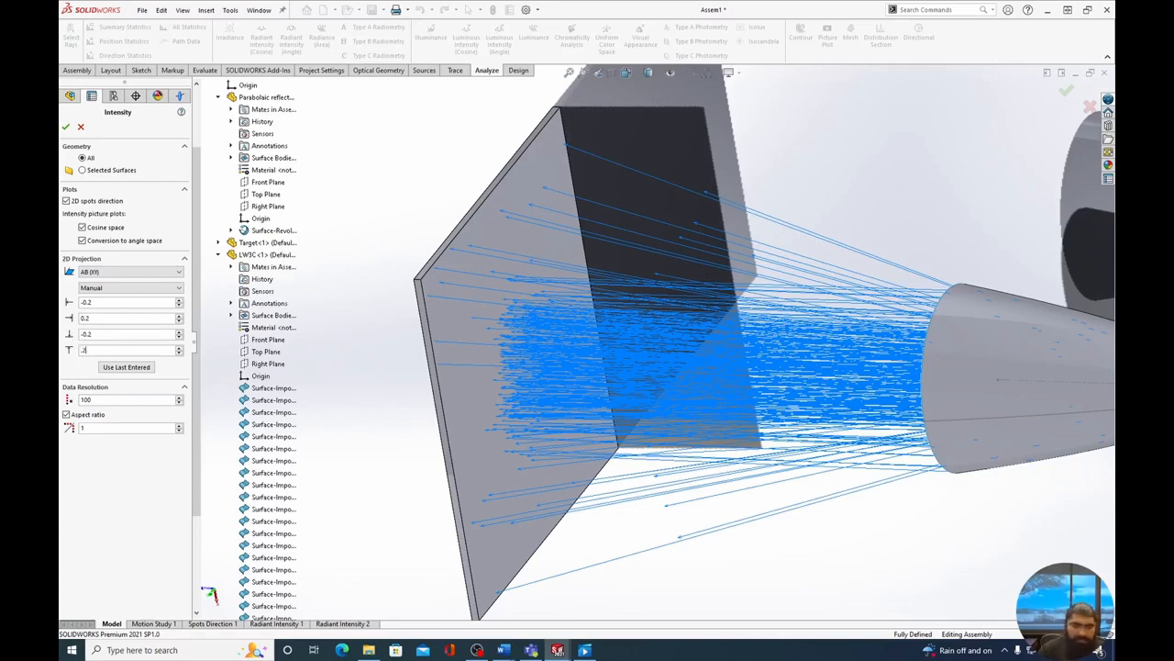
{"action": "left_click", "coordinate": [66, 126]}
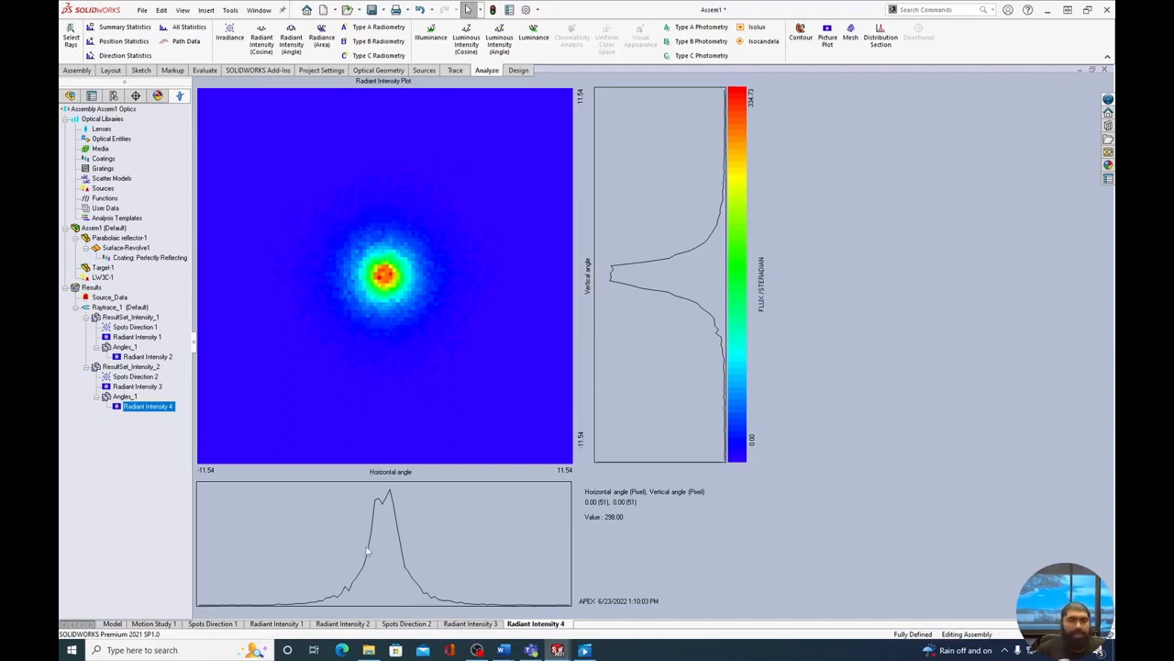
Step: Probe the narrowed angle-space radiant intensity plot at several points on both sides of the central peak
{"action": "left_click", "coordinate": [373, 276]}
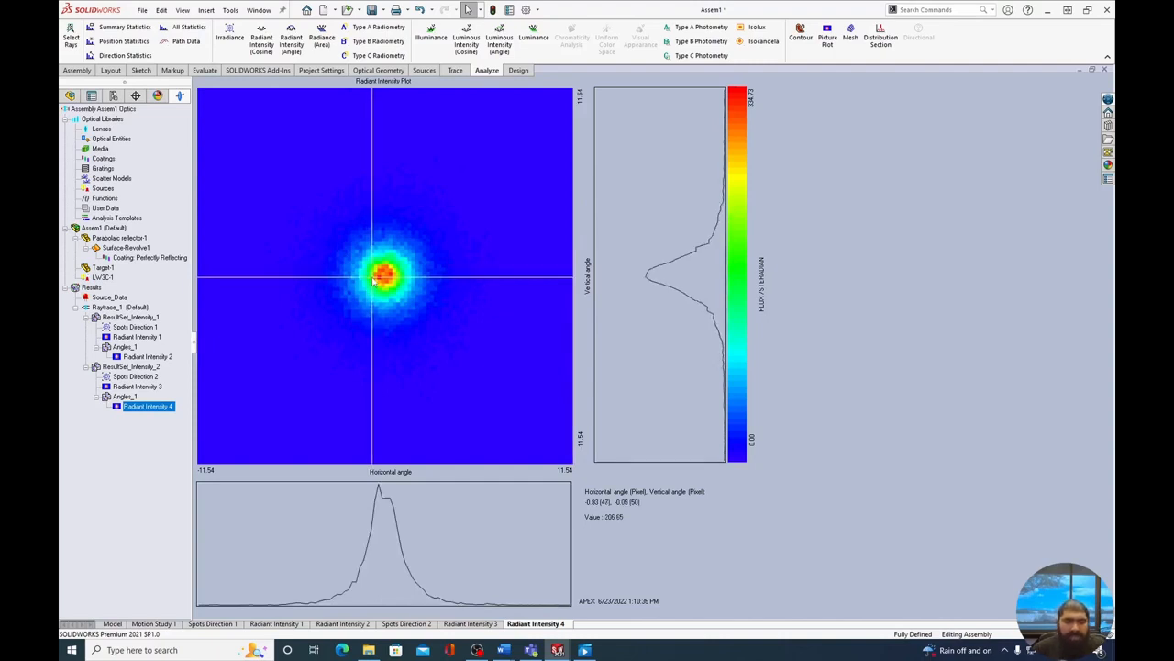
{"action": "left_click", "coordinate": [396, 280]}
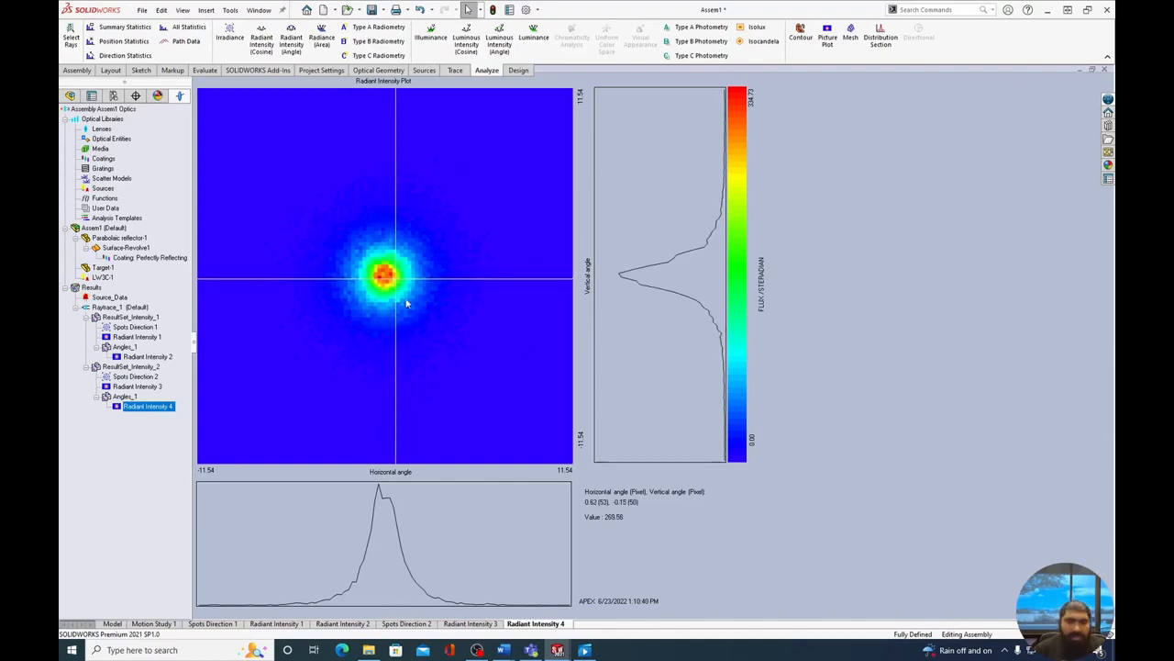
{"action": "left_click_drag", "start_coordinate": [397, 278], "coordinate": [369, 276]}
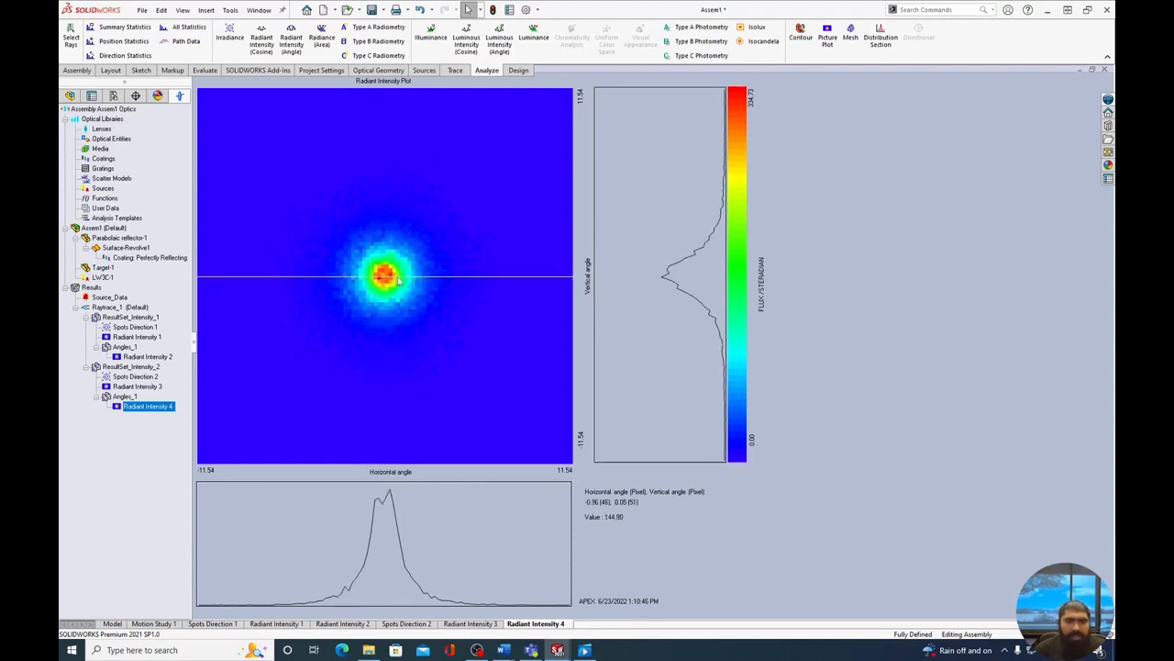
{"action": "left_click", "coordinate": [398, 279]}
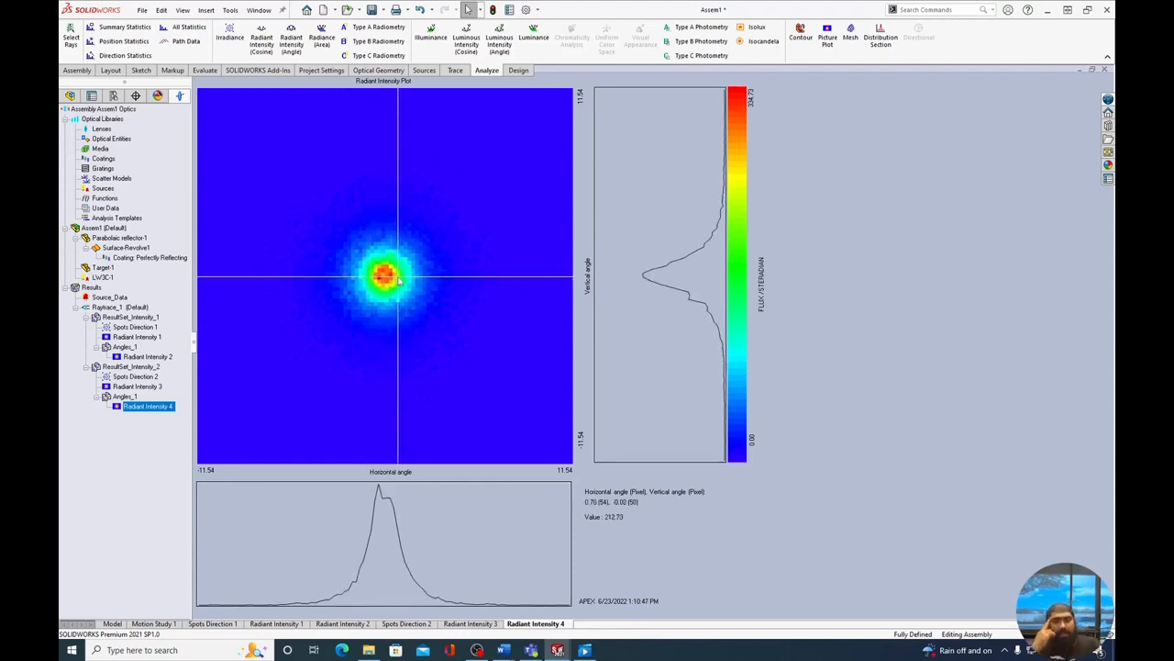